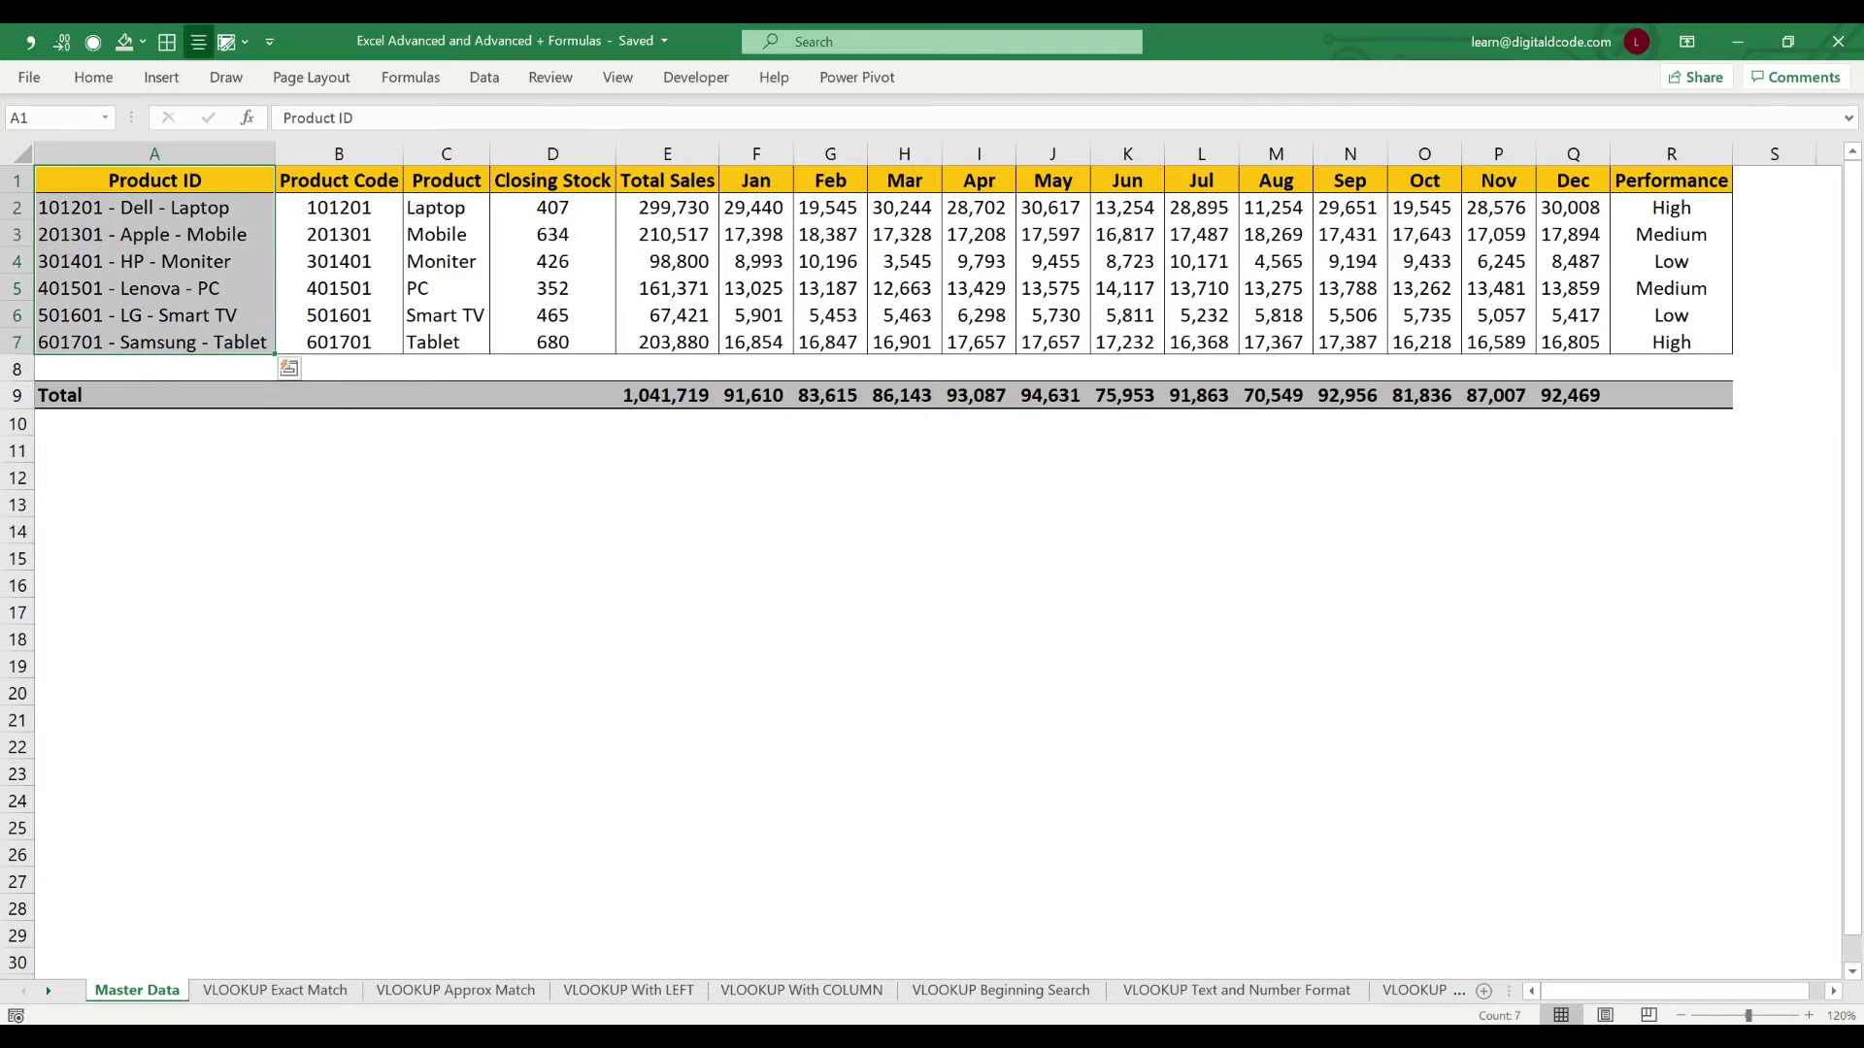
# Examine the Master Data columns from Product Code to Performance, including the formula behind the first Total Sales value
pyautogui.click(338, 180)
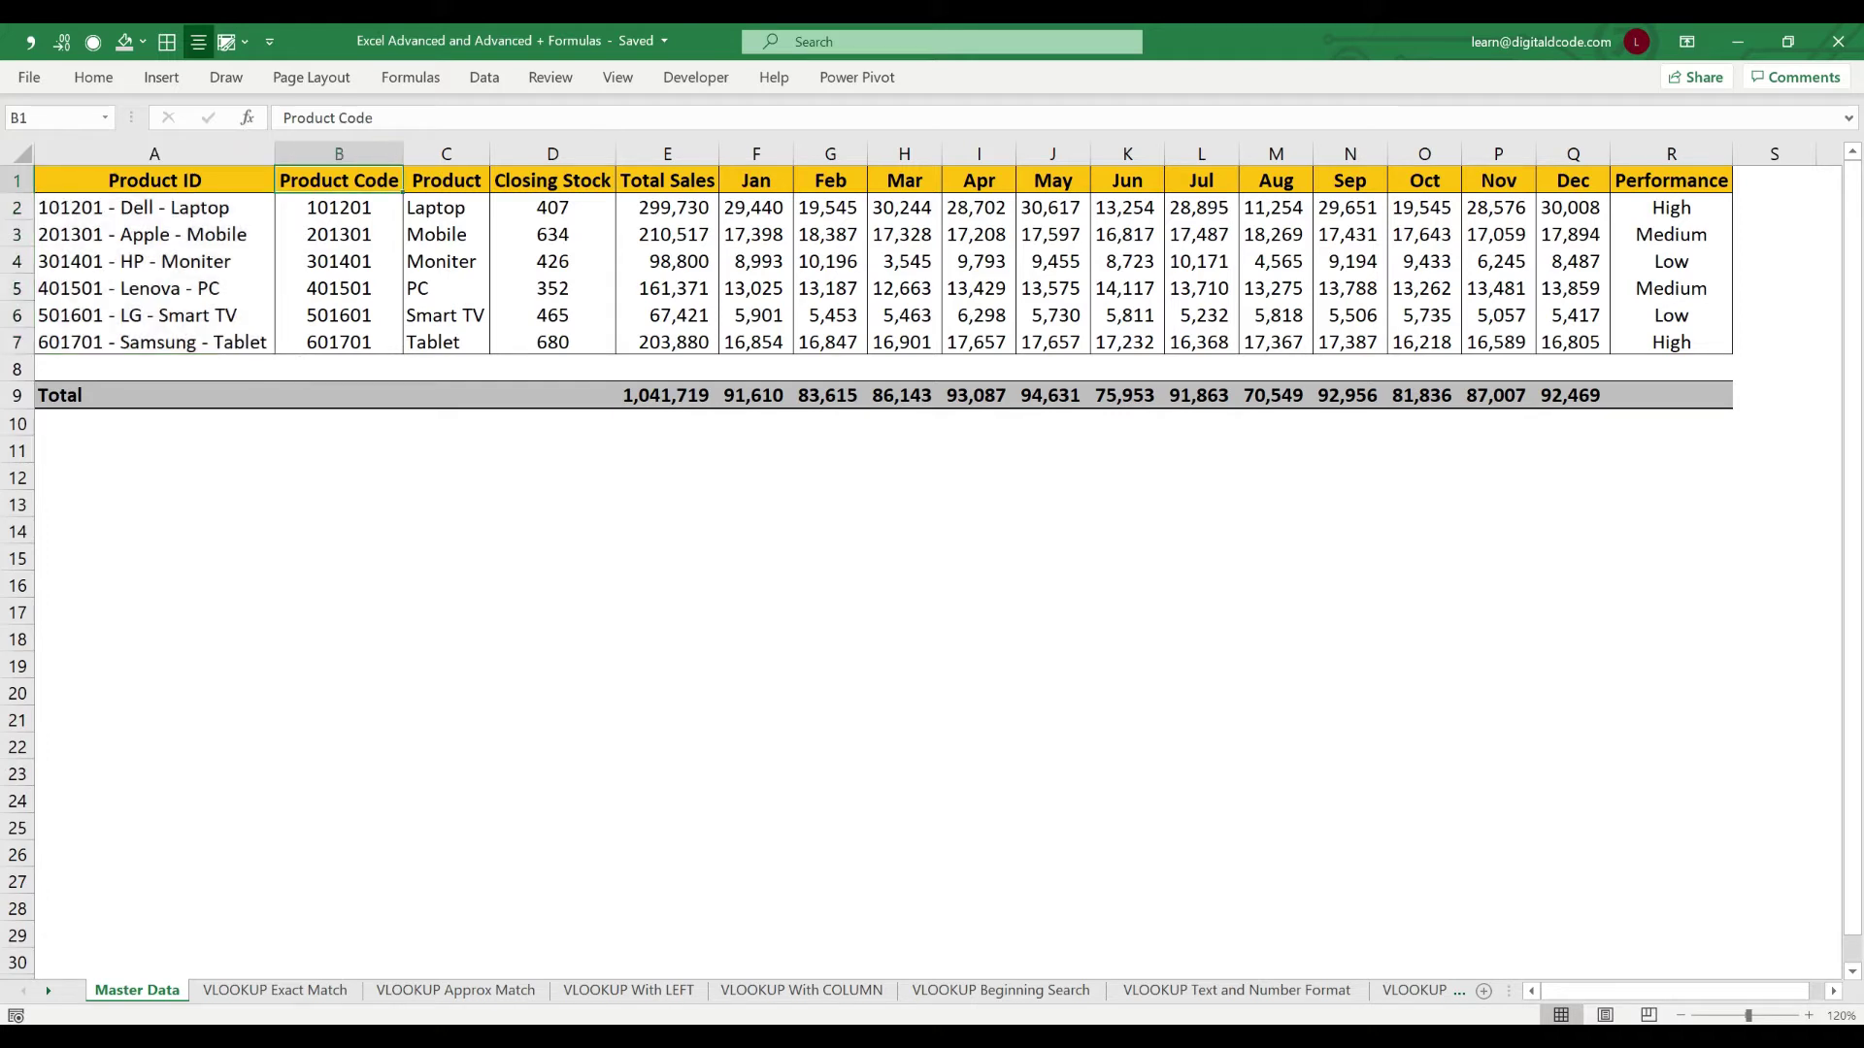
pyautogui.moveTo(446, 180); pyautogui.dragTo(447, 316)
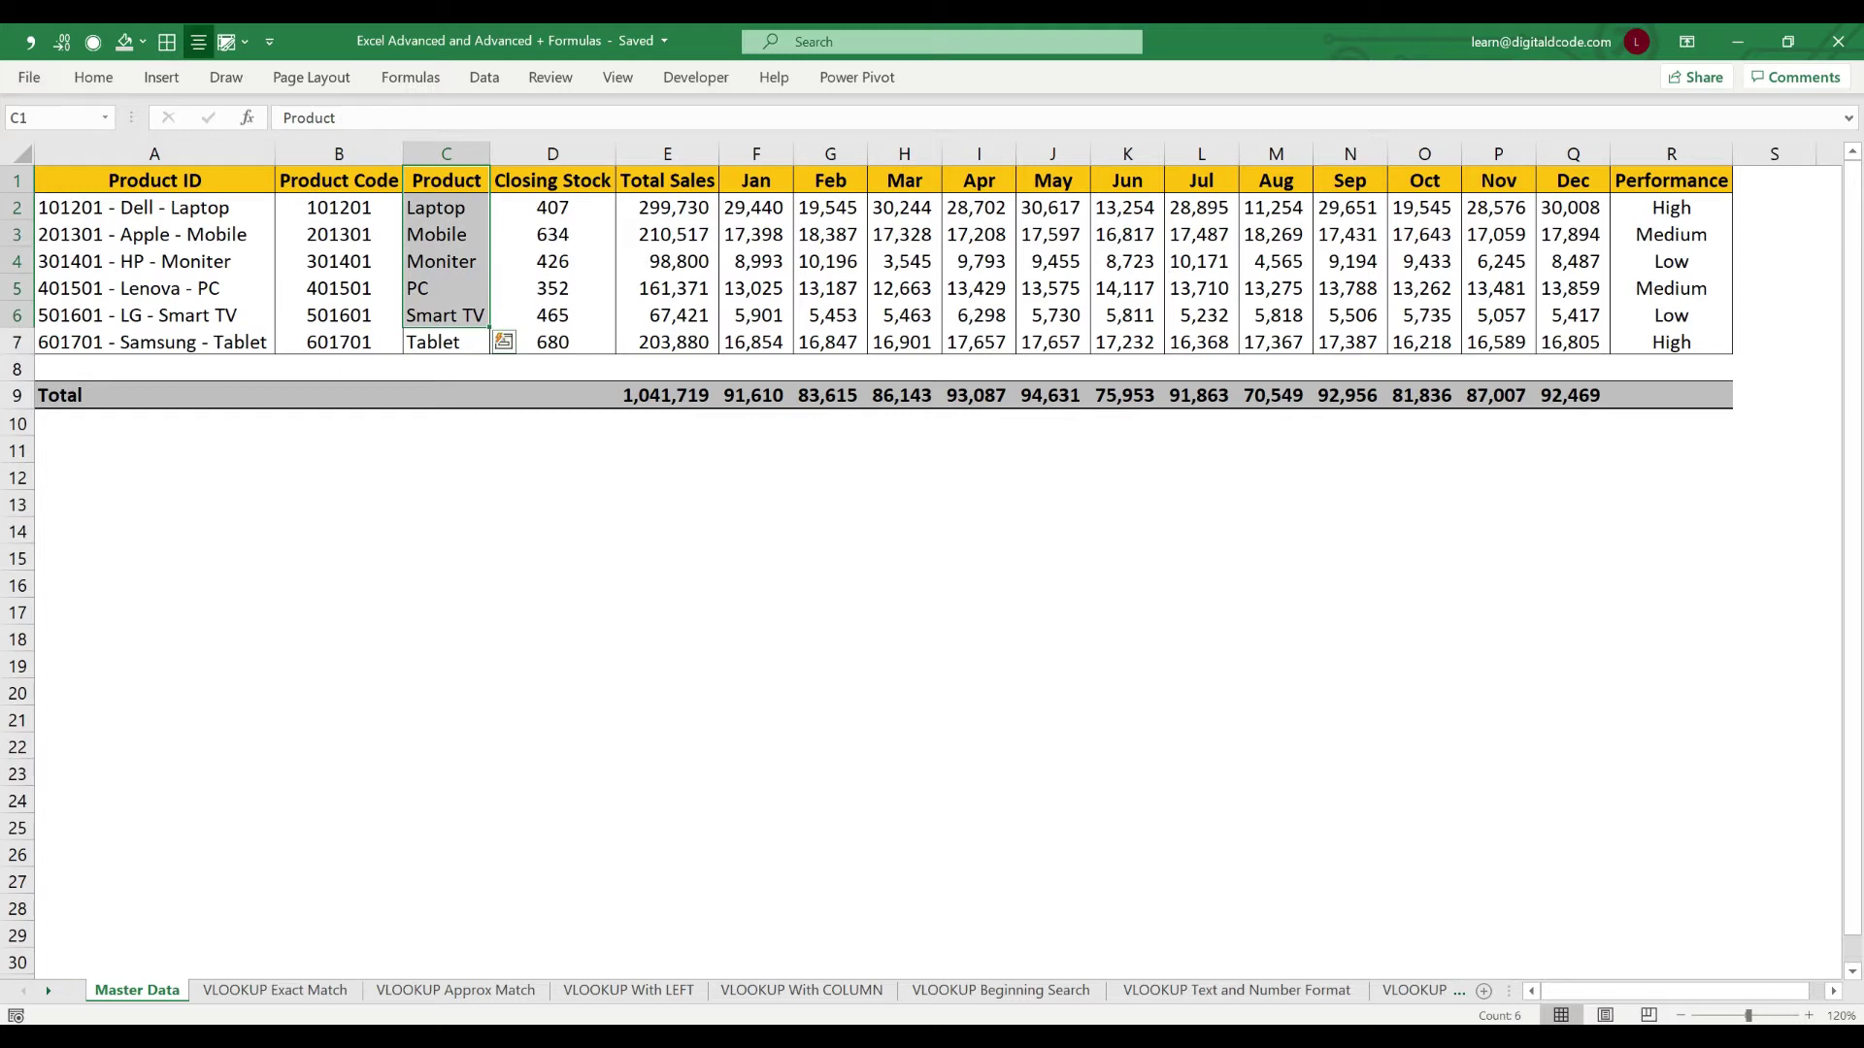
pyautogui.moveTo(552, 181); pyautogui.dragTo(553, 343)
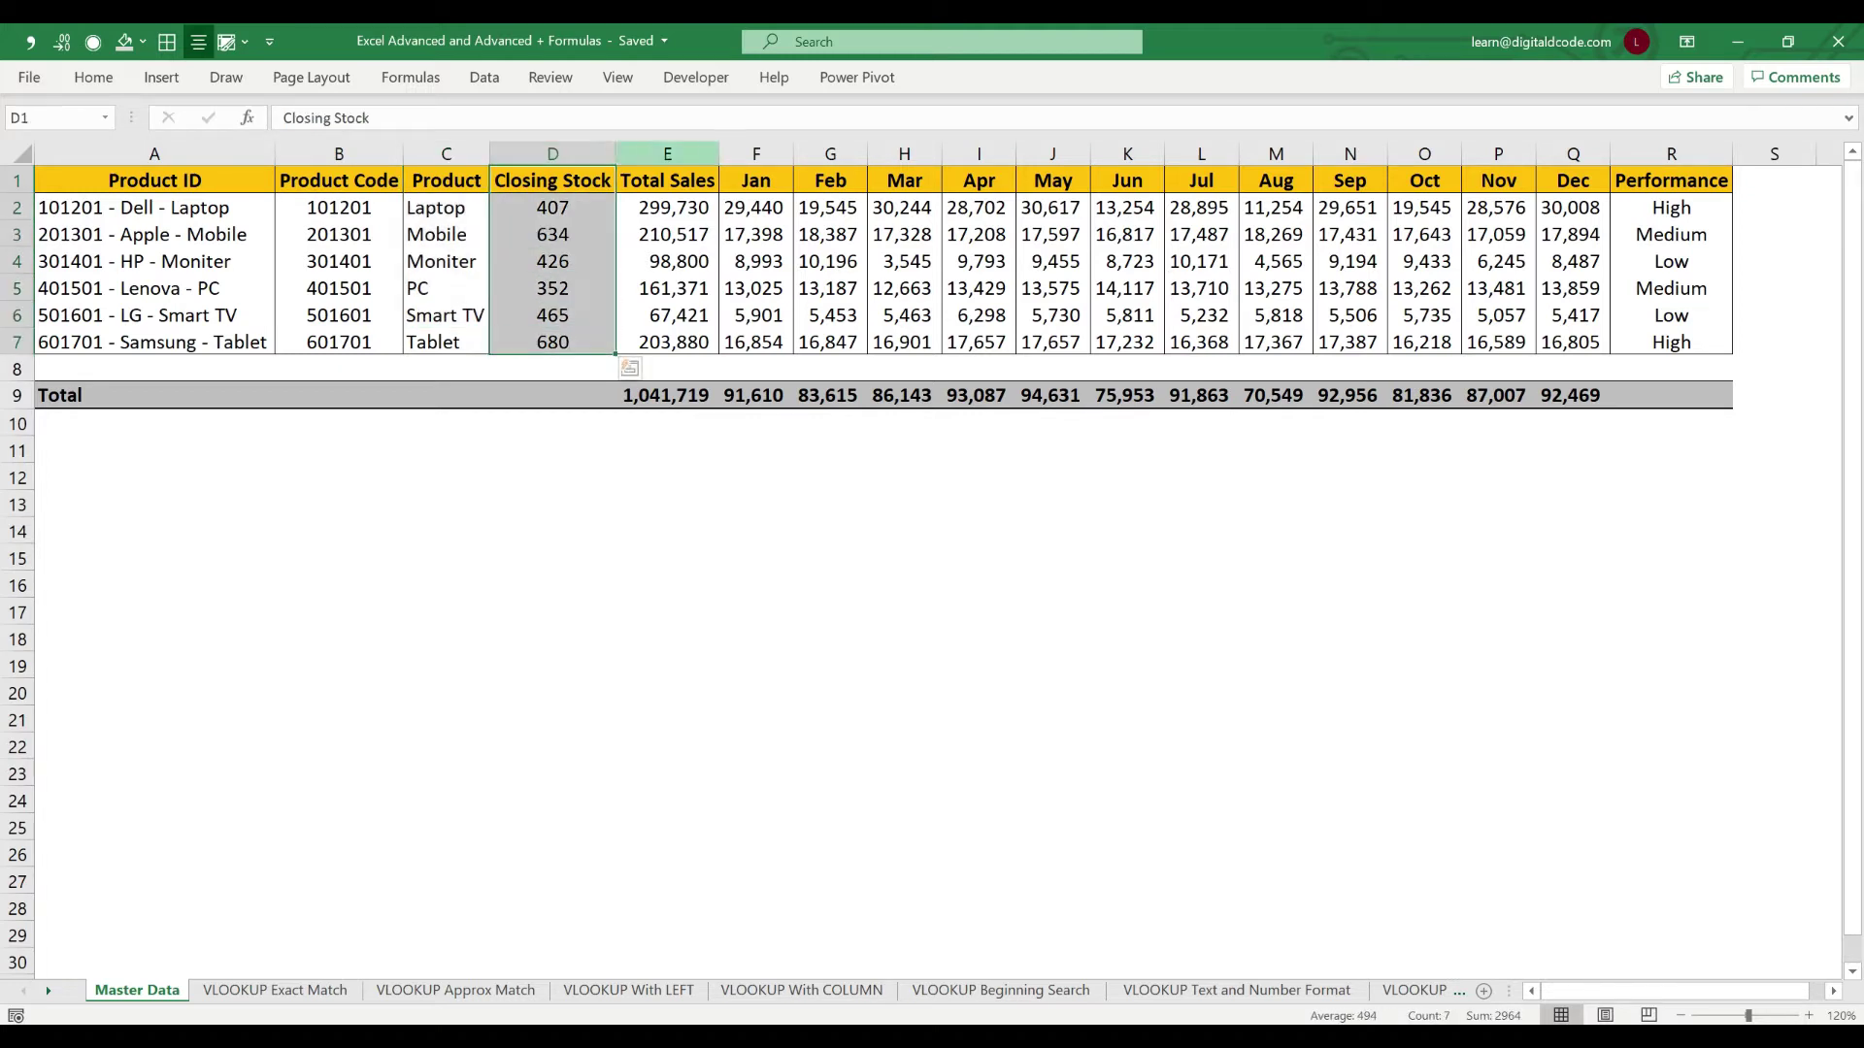
pyautogui.moveTo(666, 181); pyautogui.dragTo(667, 343)
pyautogui.click(666, 208)
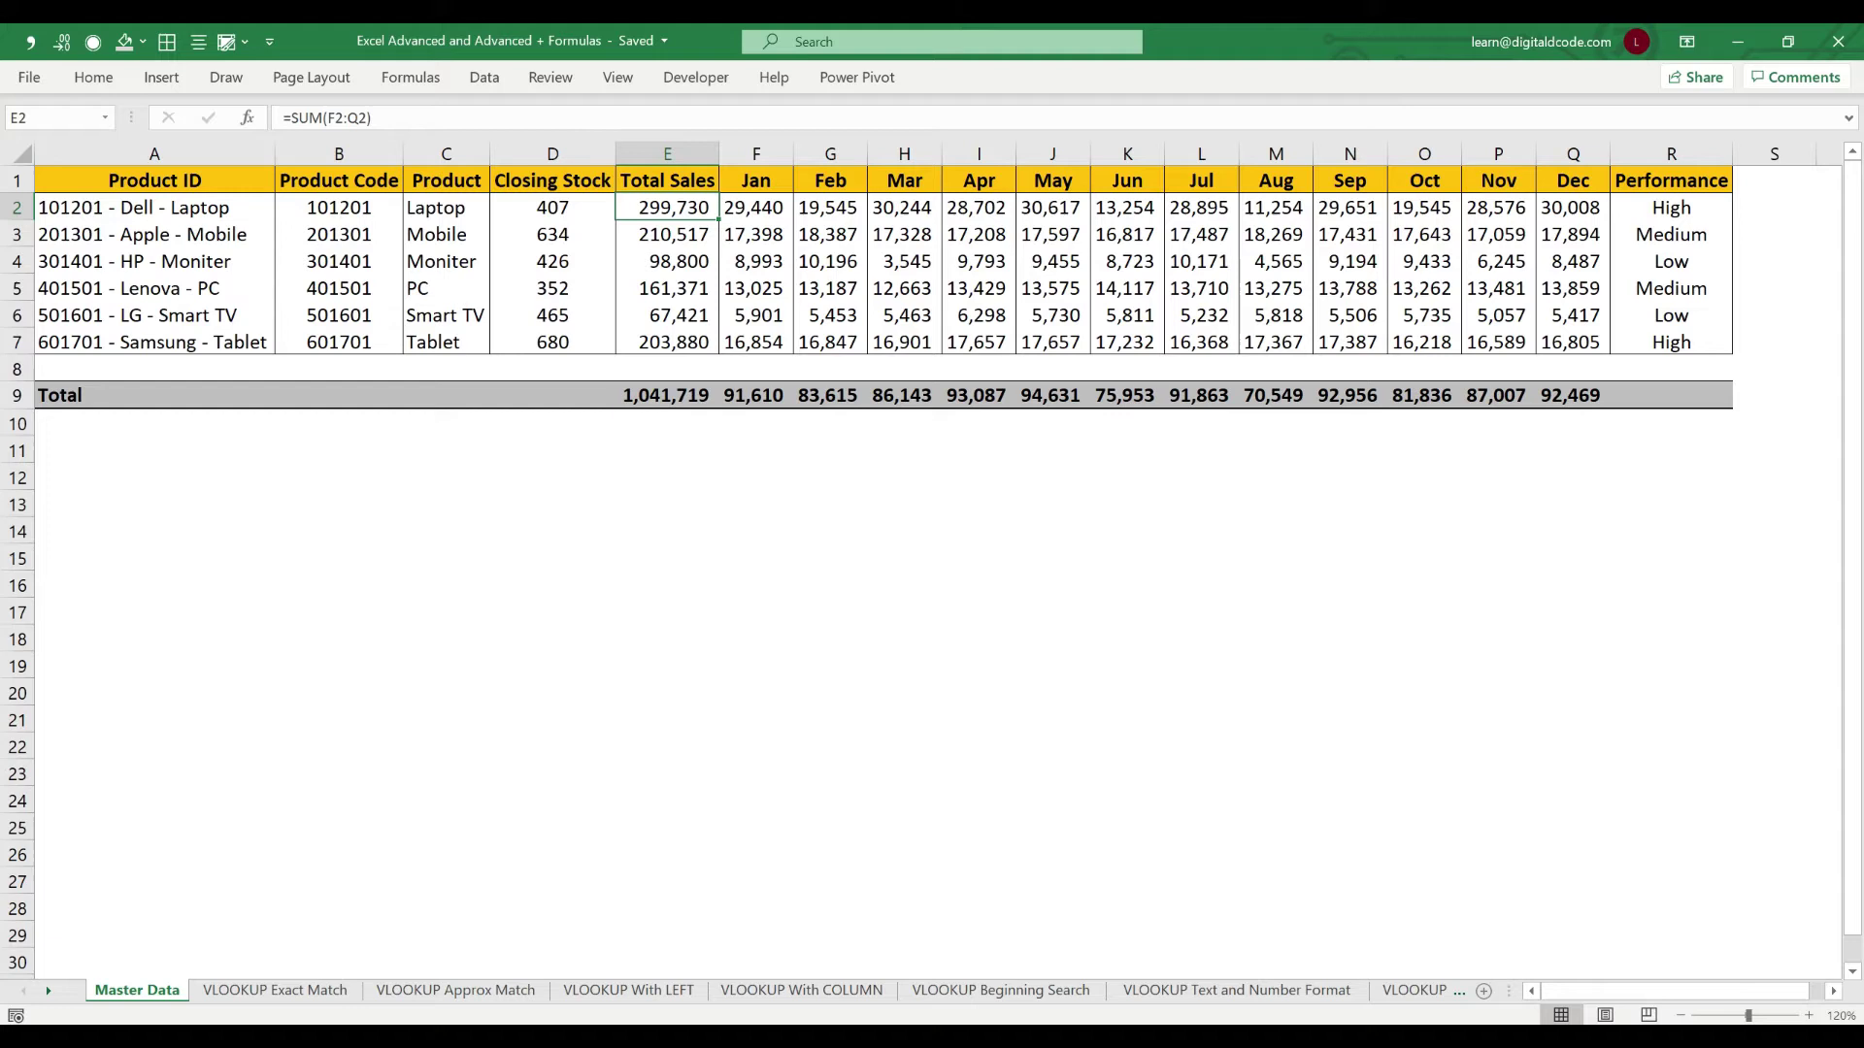
pyautogui.press('F2')
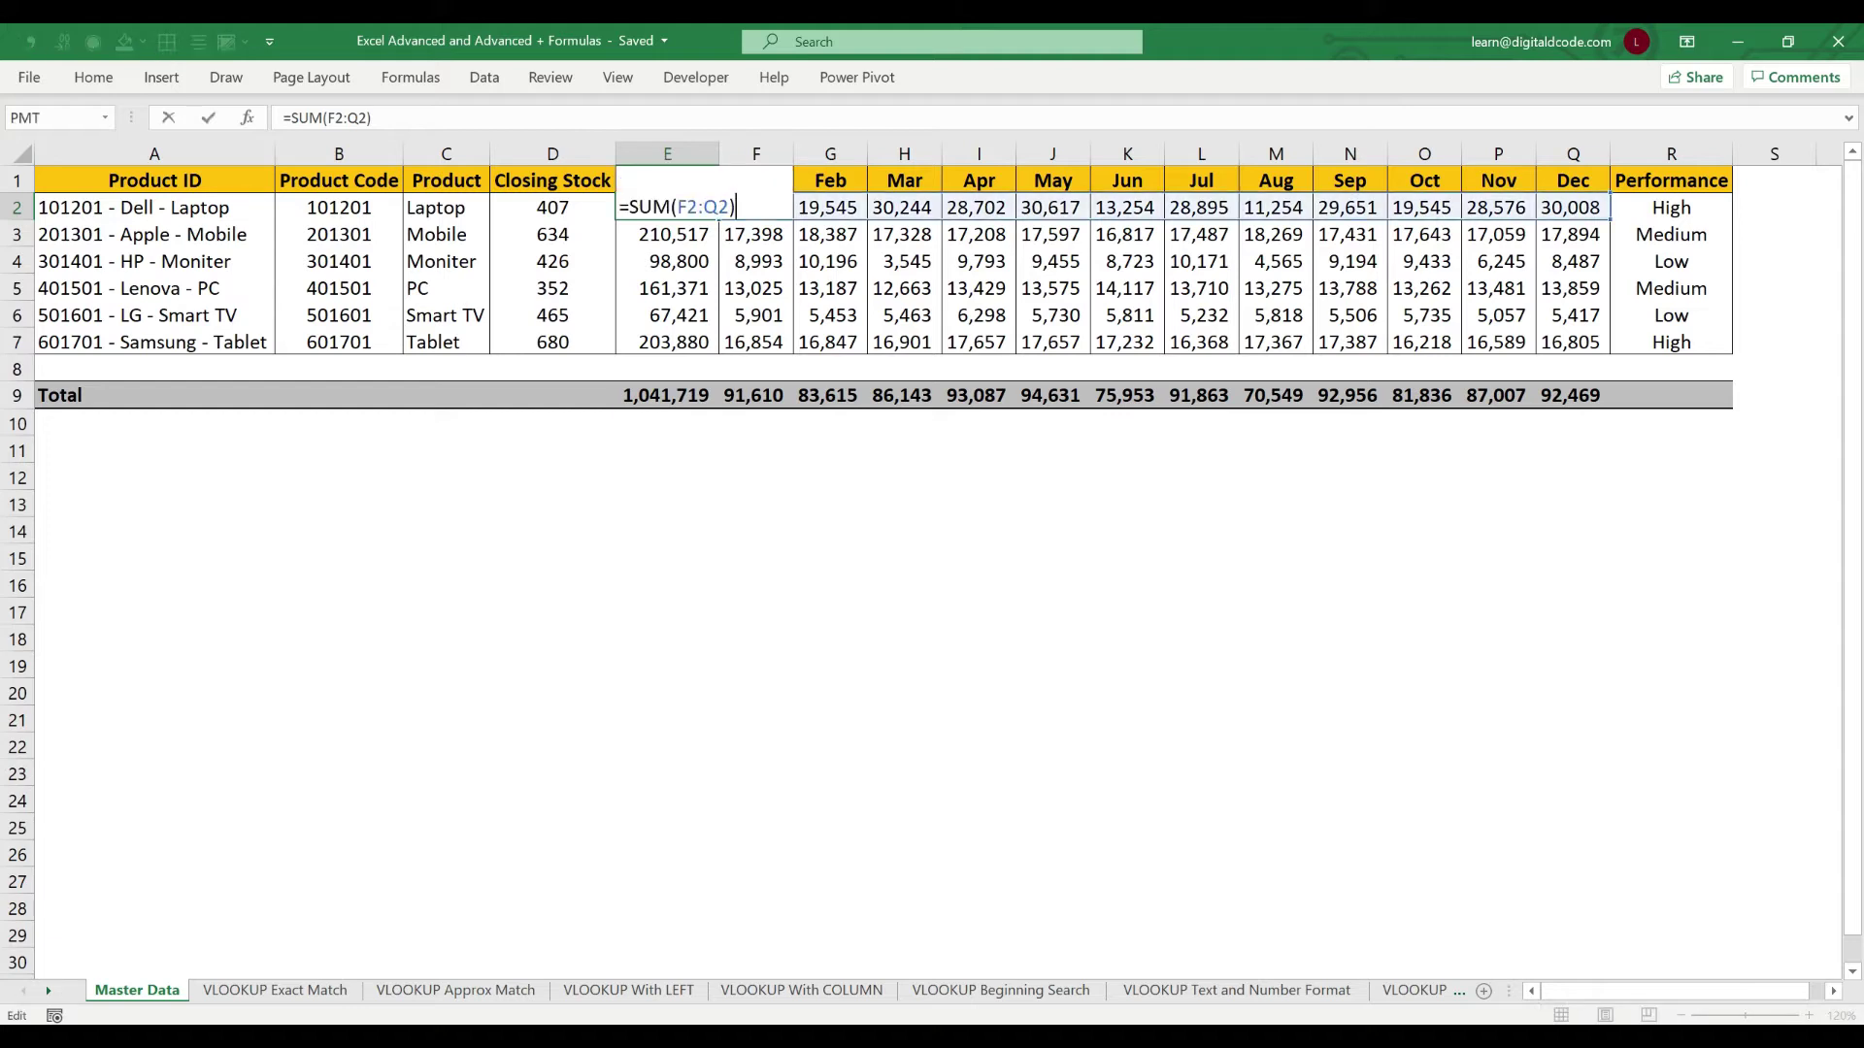
pyautogui.press('Escape')
pyautogui.moveTo(756, 181); pyautogui.dragTo(1573, 180)
pyautogui.click(1671, 181)
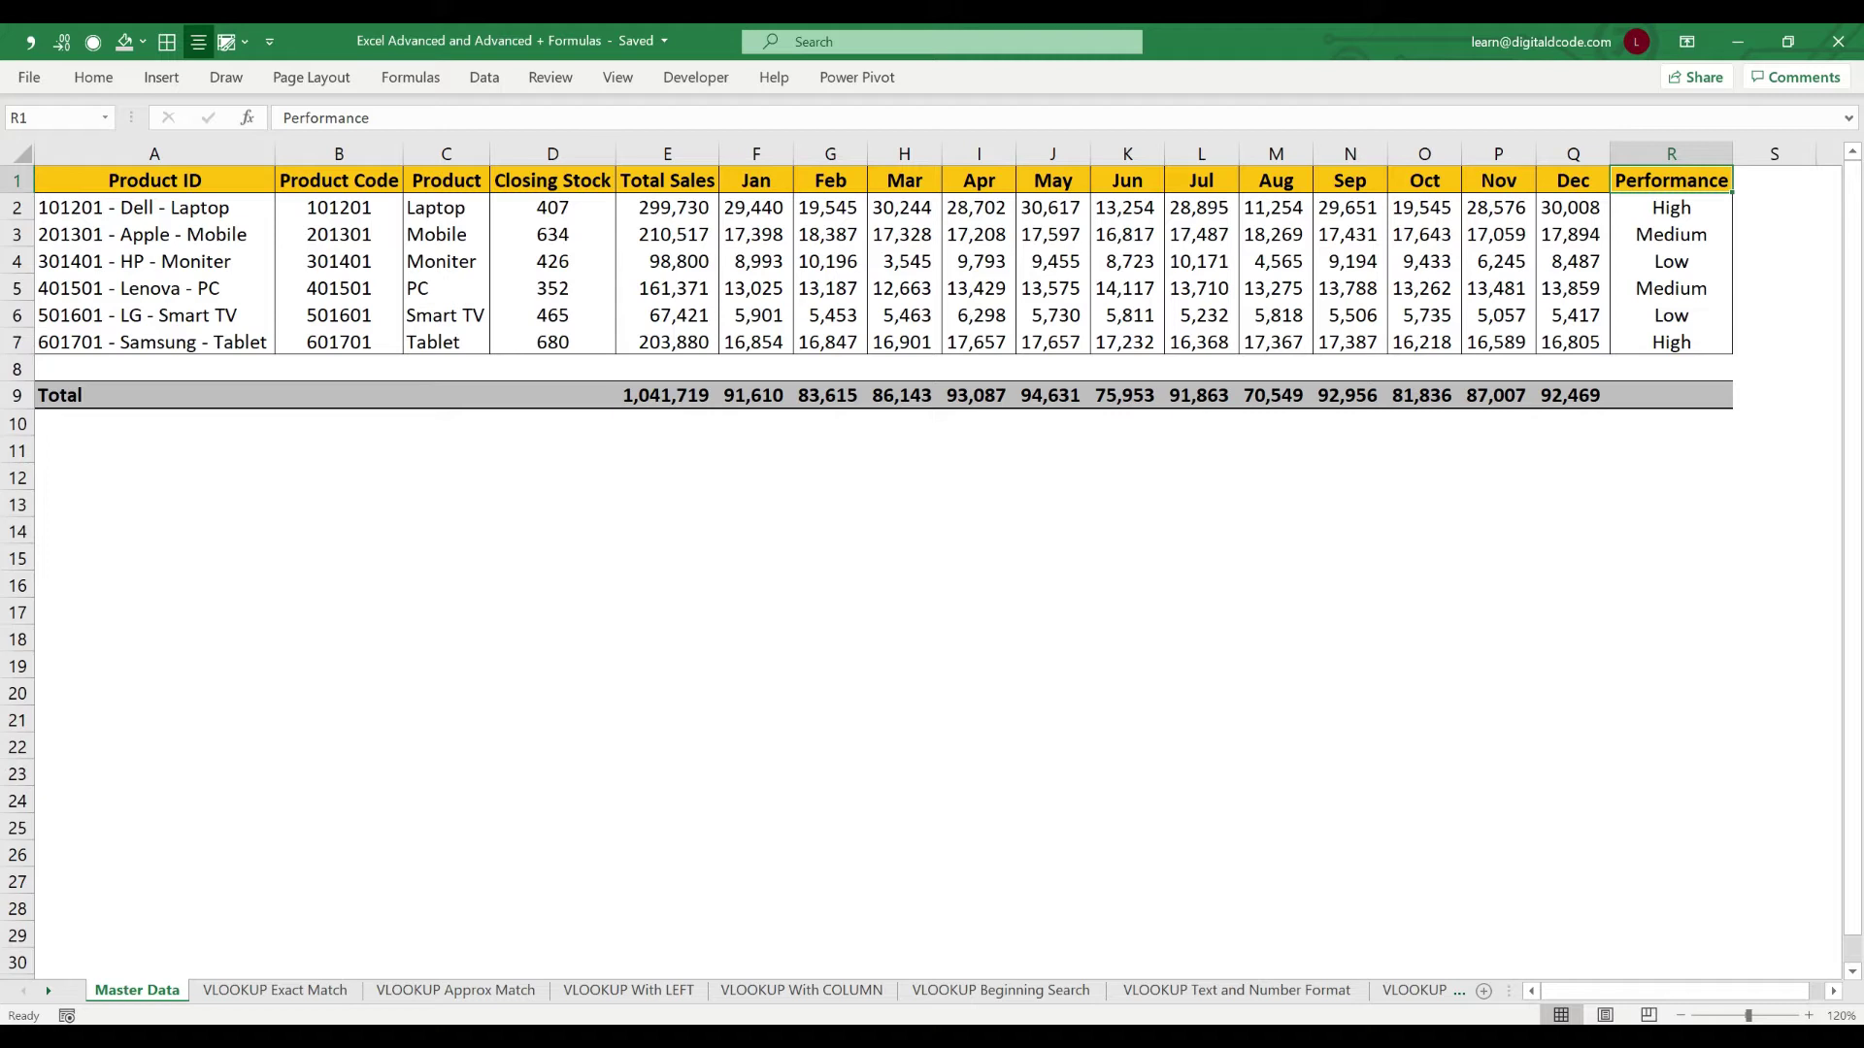
# Examine the lookup table on the VLOOKUP Exact Match sheet, from the Product Code and Product entries to the empty result columns
pyautogui.hotkey('ctrl', 'pagedown')
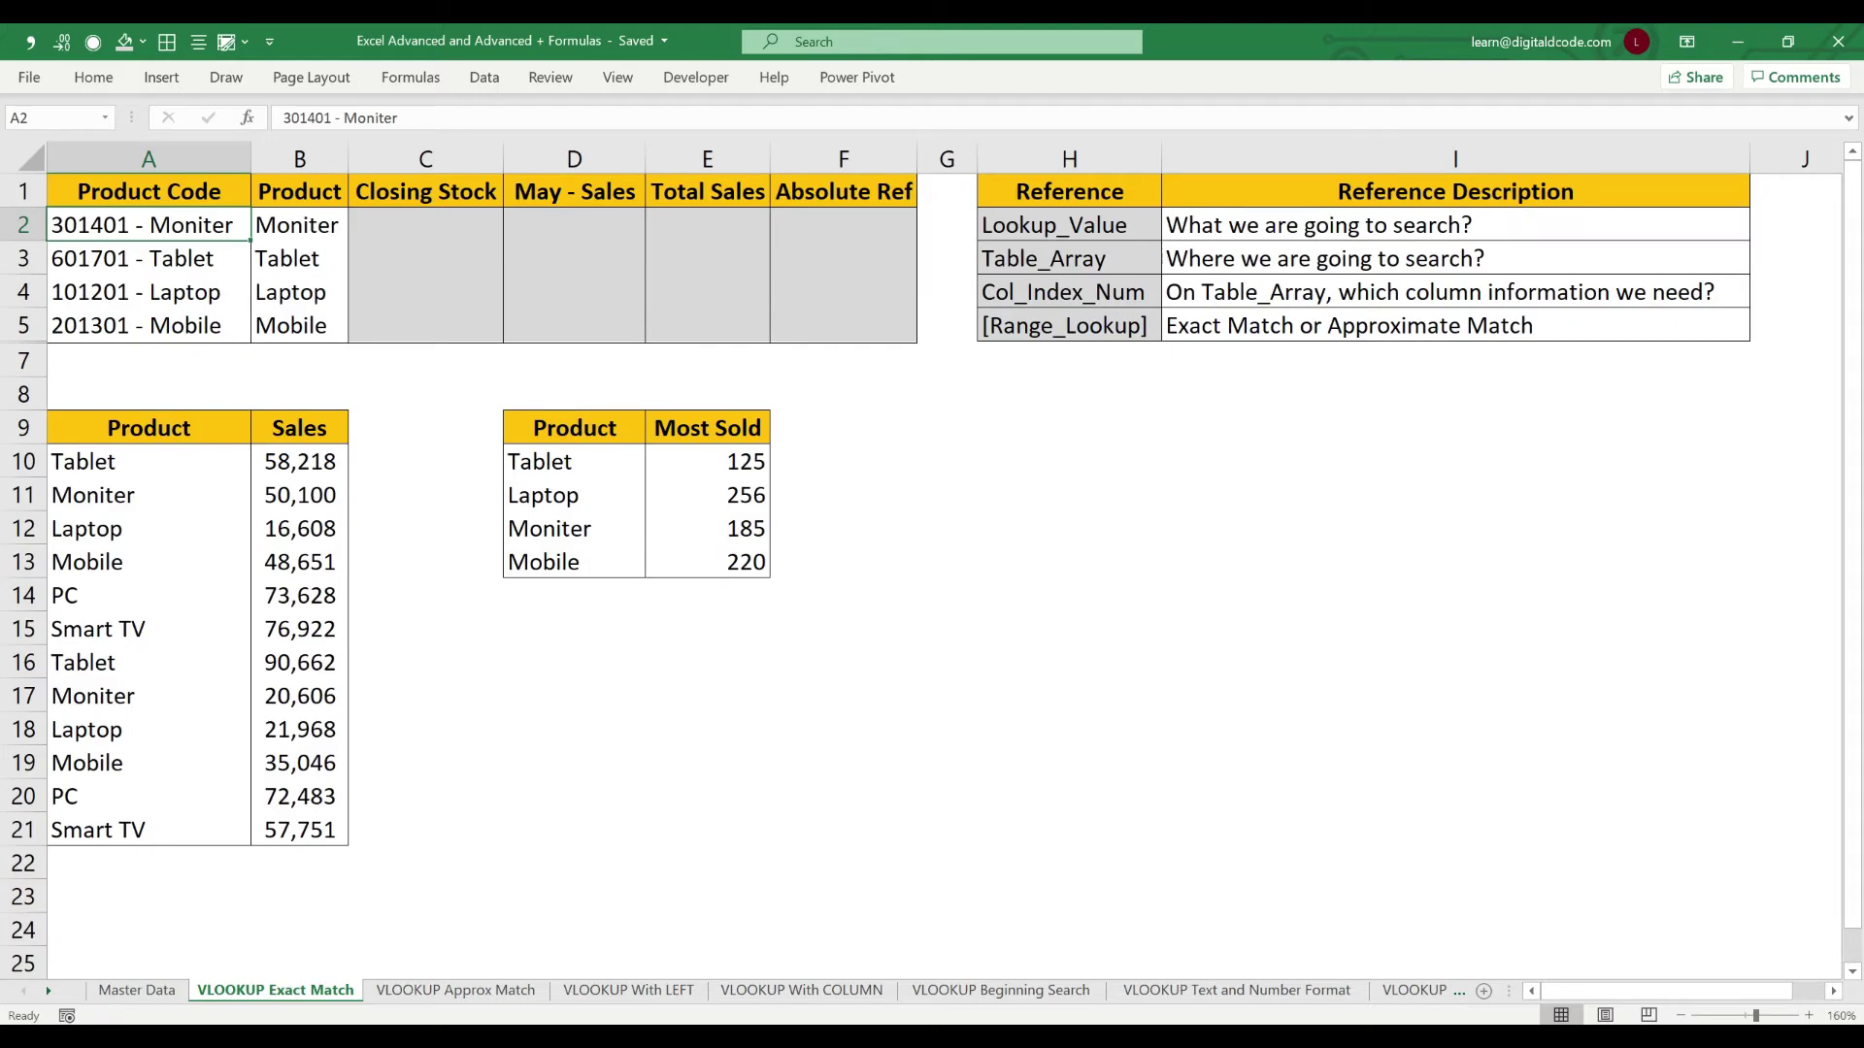
pyautogui.click(149, 191)
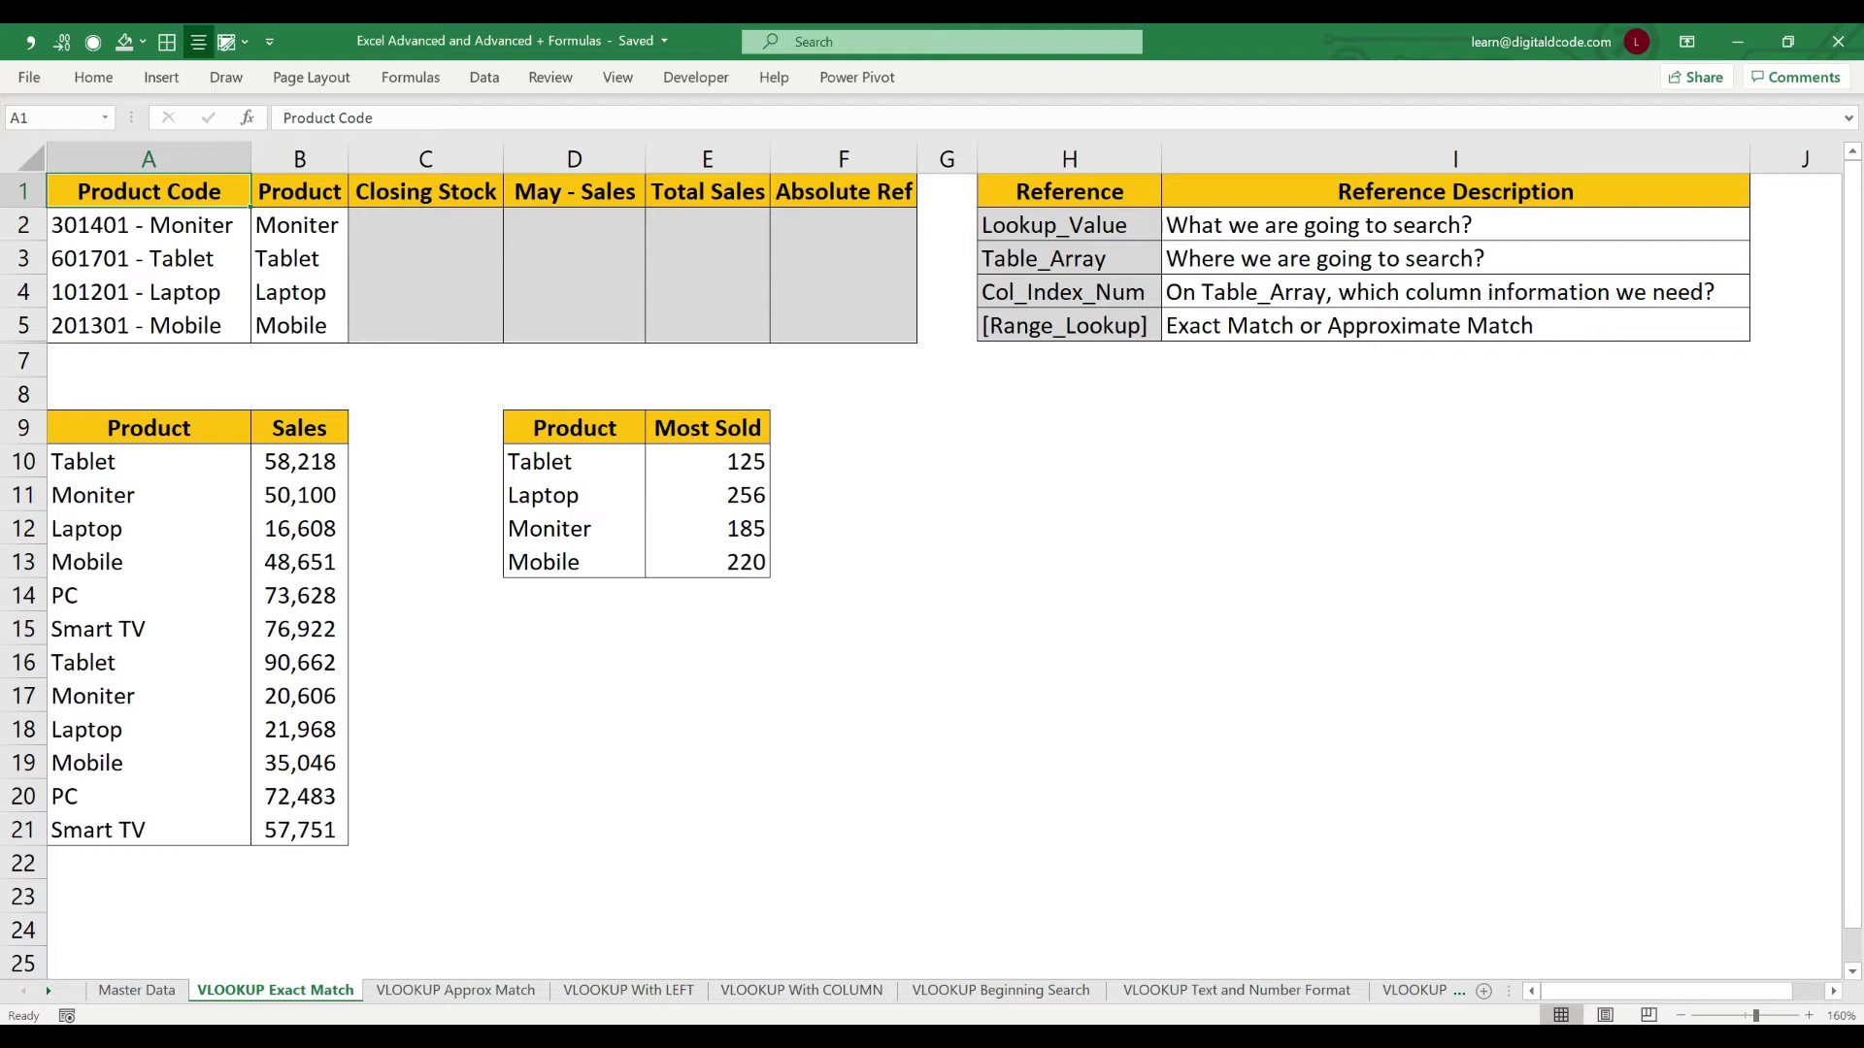
pyautogui.hotkey('shift', 'Down')
pyautogui.hotkey('shift', 'Down')
pyautogui.hotkey('shift', 'Down')
pyautogui.hotkey('shift', 'Down')
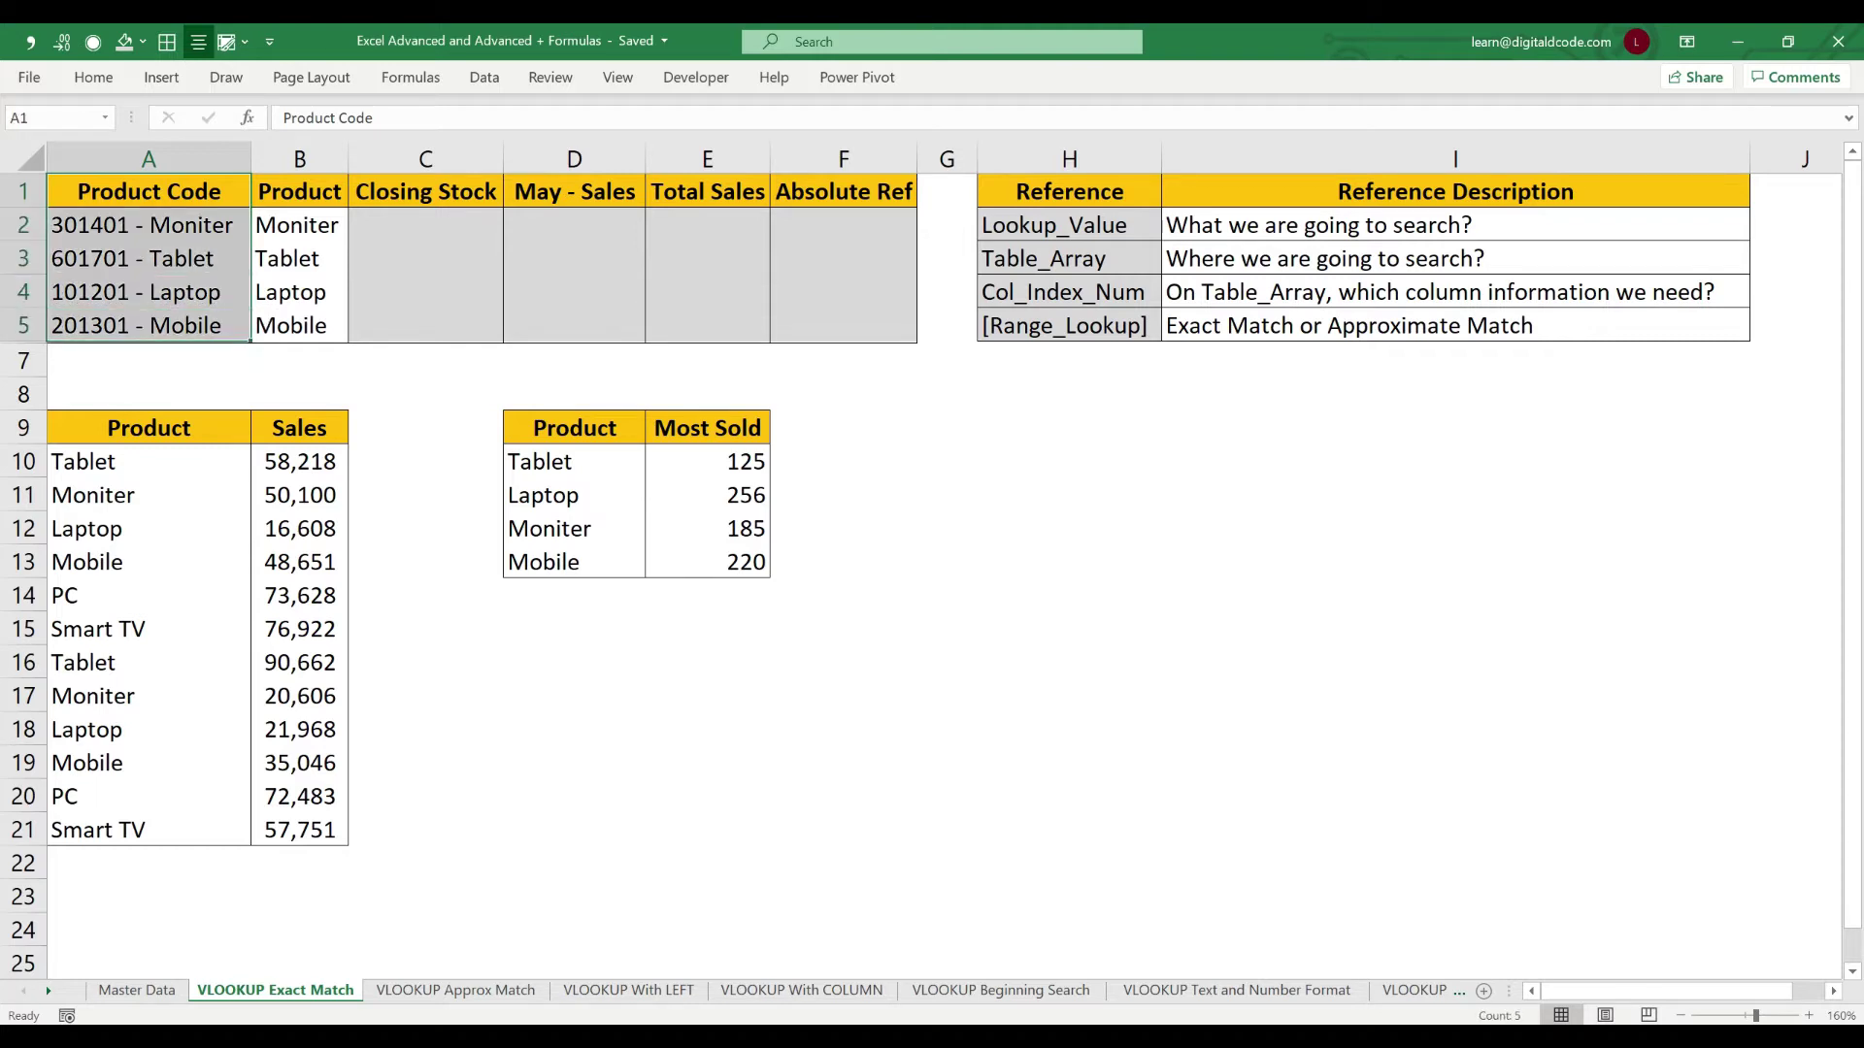
pyautogui.press('Right')
pyautogui.hotkey('shift', 'Down')
pyautogui.hotkey('shift', 'Down')
pyautogui.hotkey('shift', 'Down')
pyautogui.hotkey('shift', 'Down')
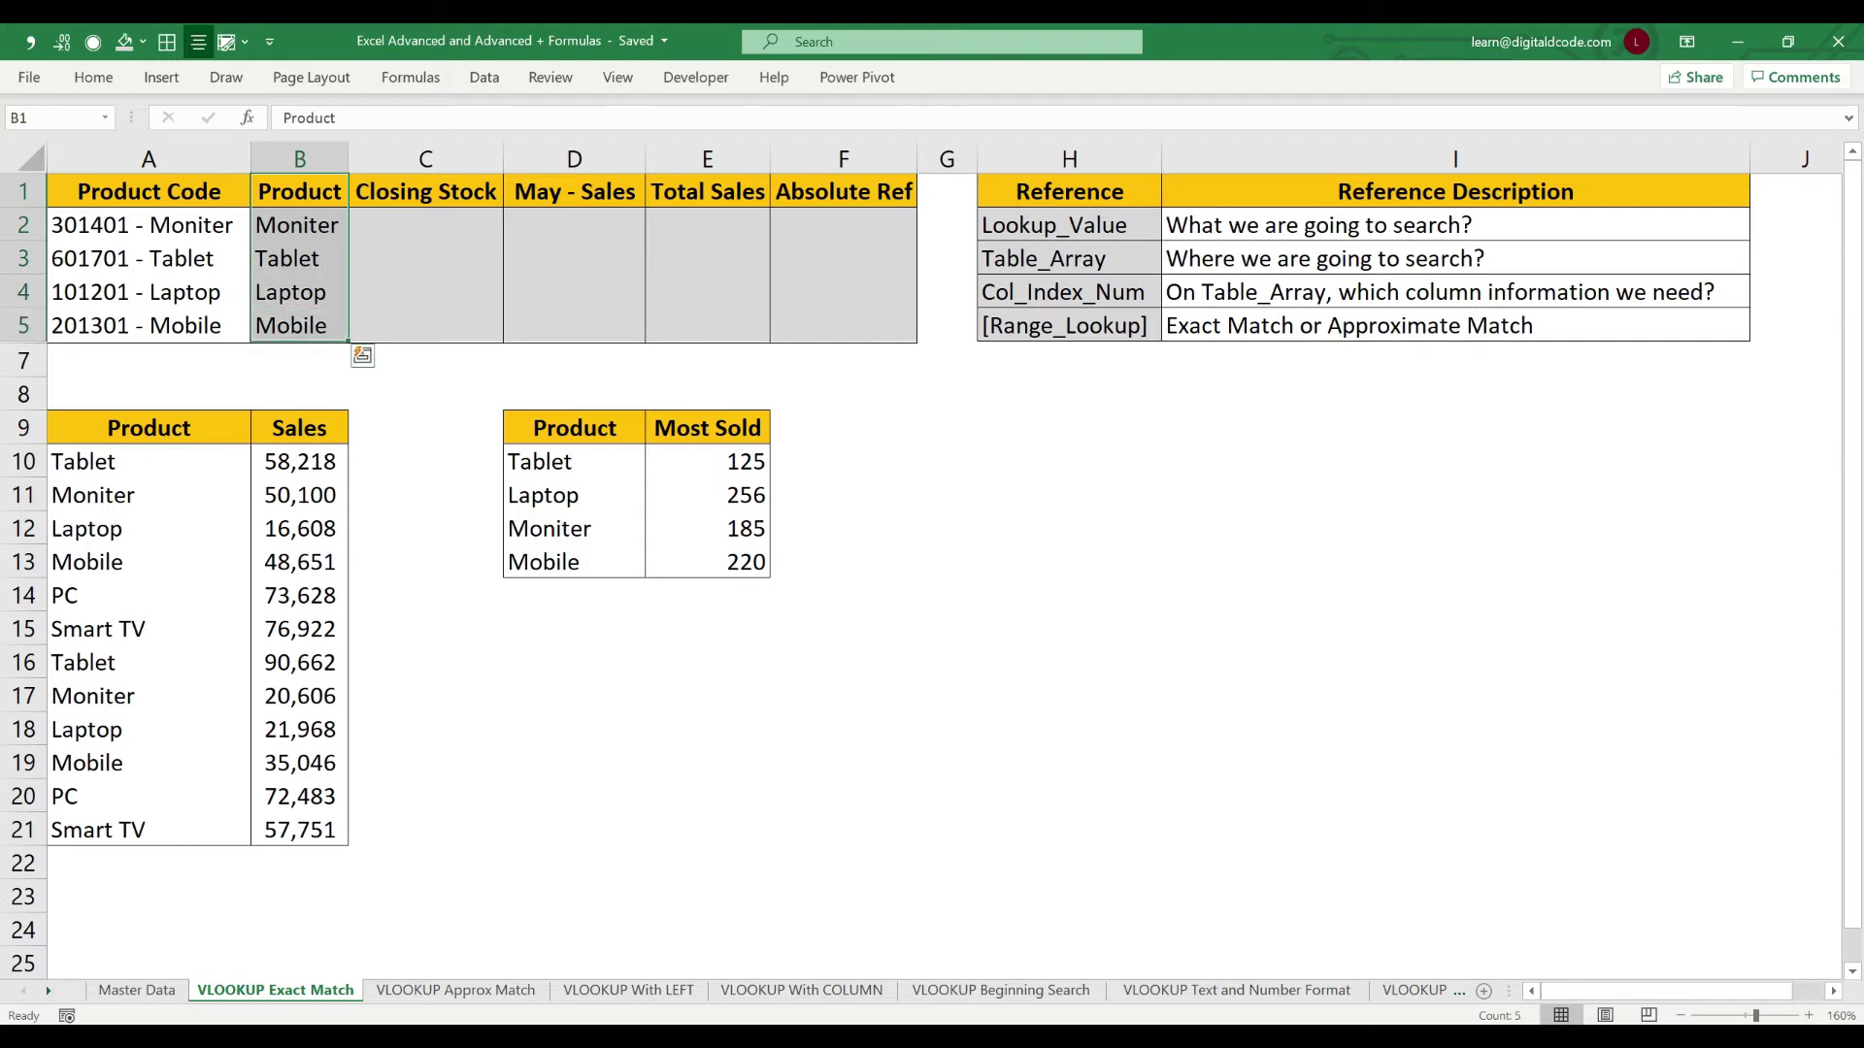
pyautogui.press('Right')
pyautogui.press('Down')
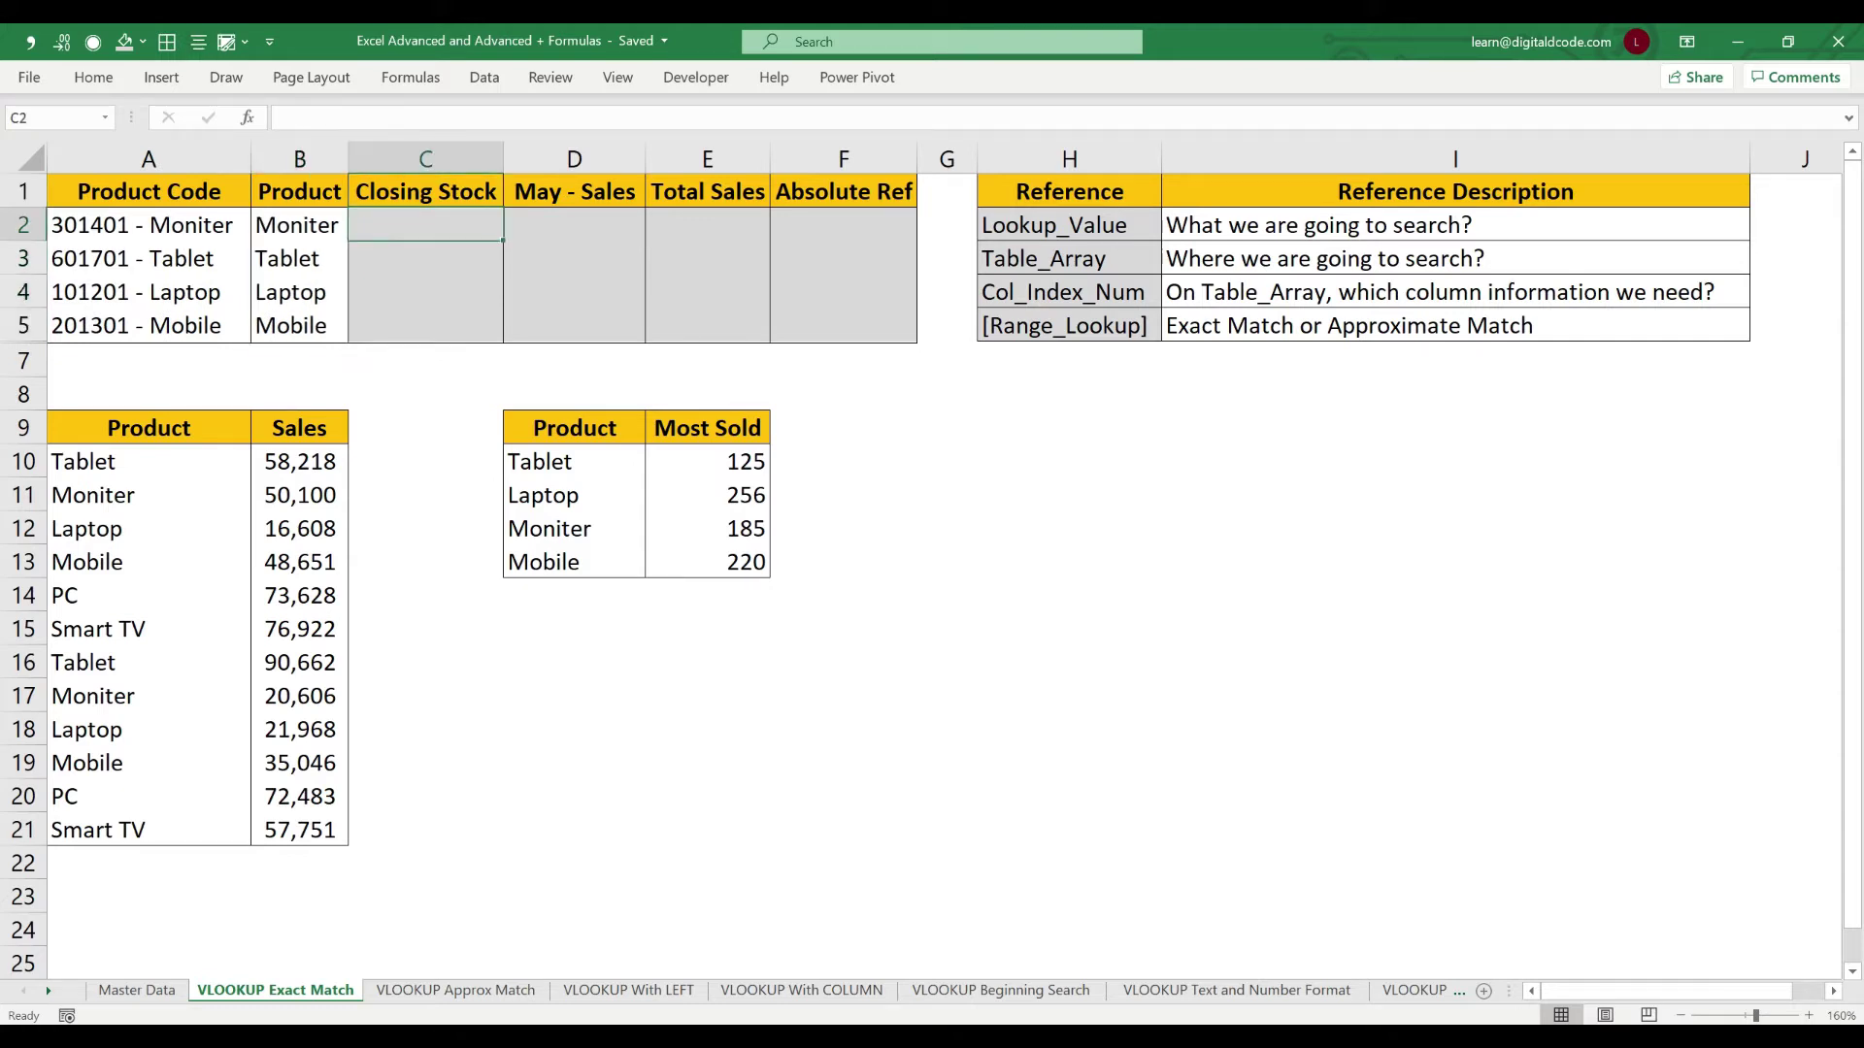
pyautogui.press('Right')
pyautogui.press('Right')
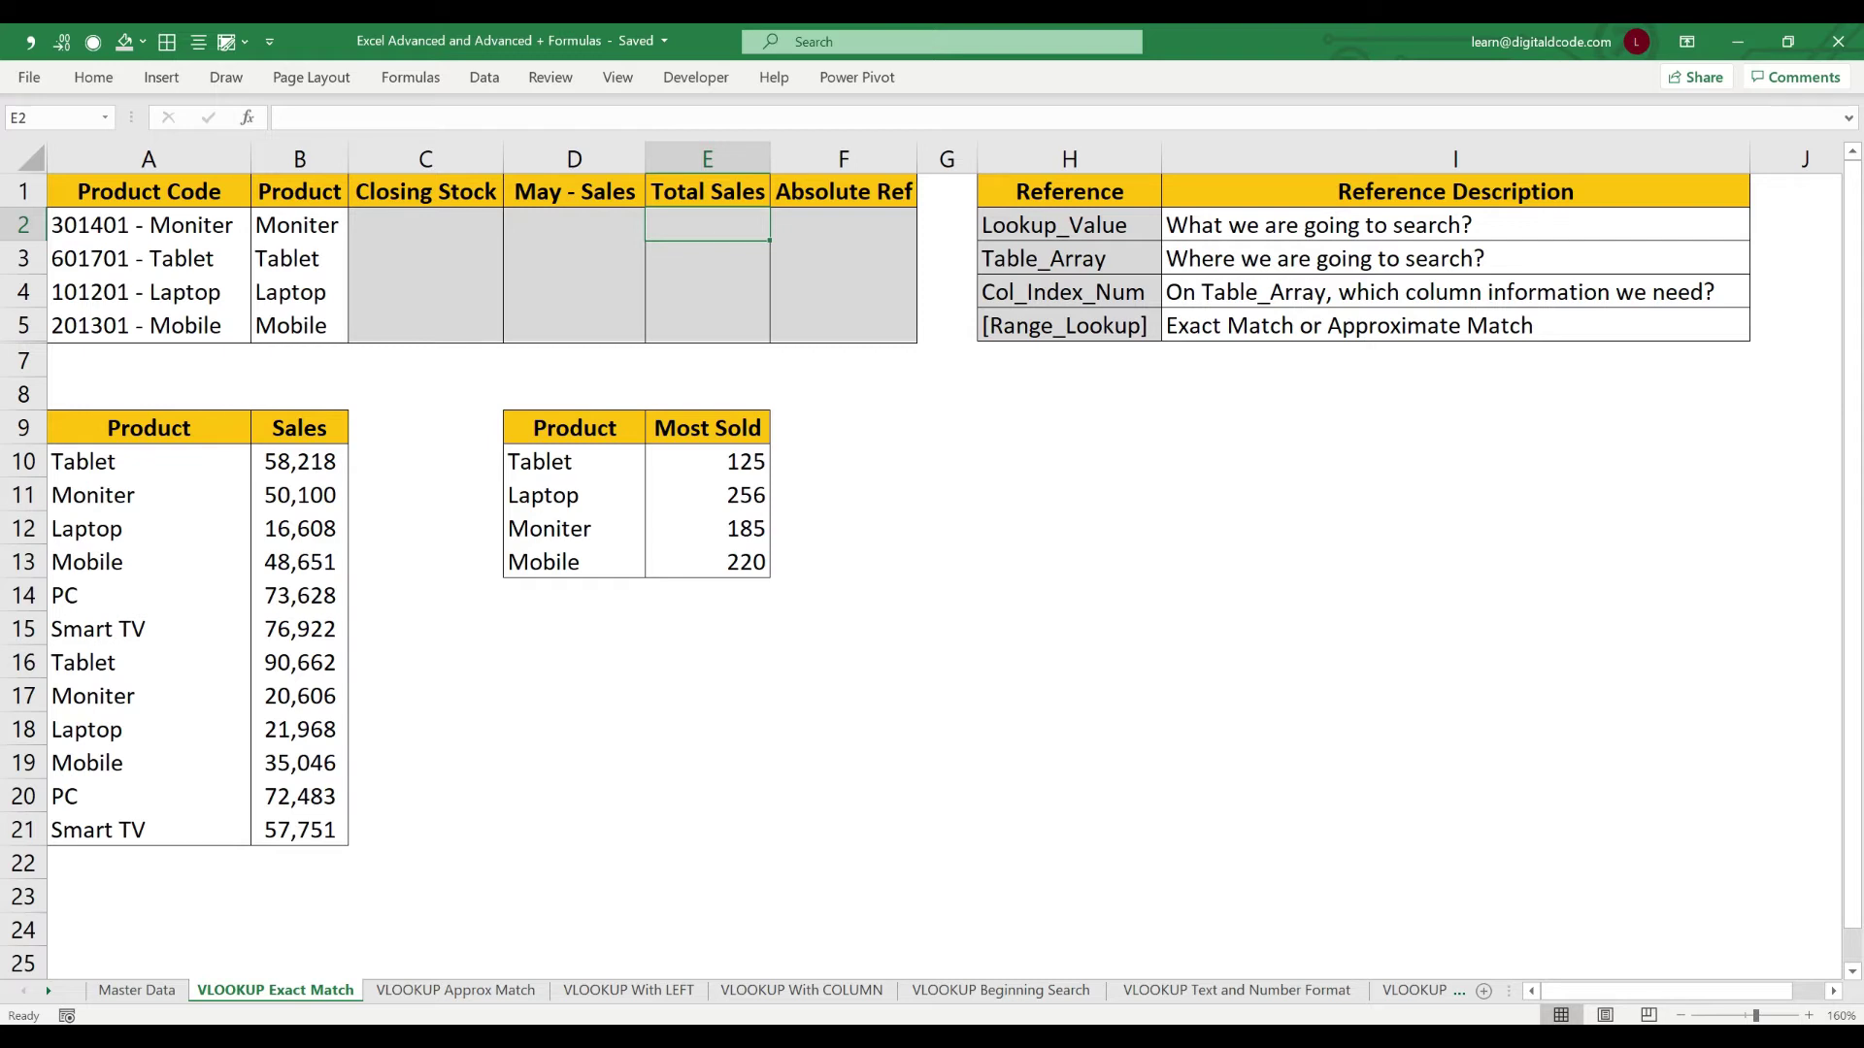
# Try out a VLOOKUP formula in cell H8 to step through its four arguments, and discard it
pyautogui.click(1068, 394)
pyautogui.write('=')
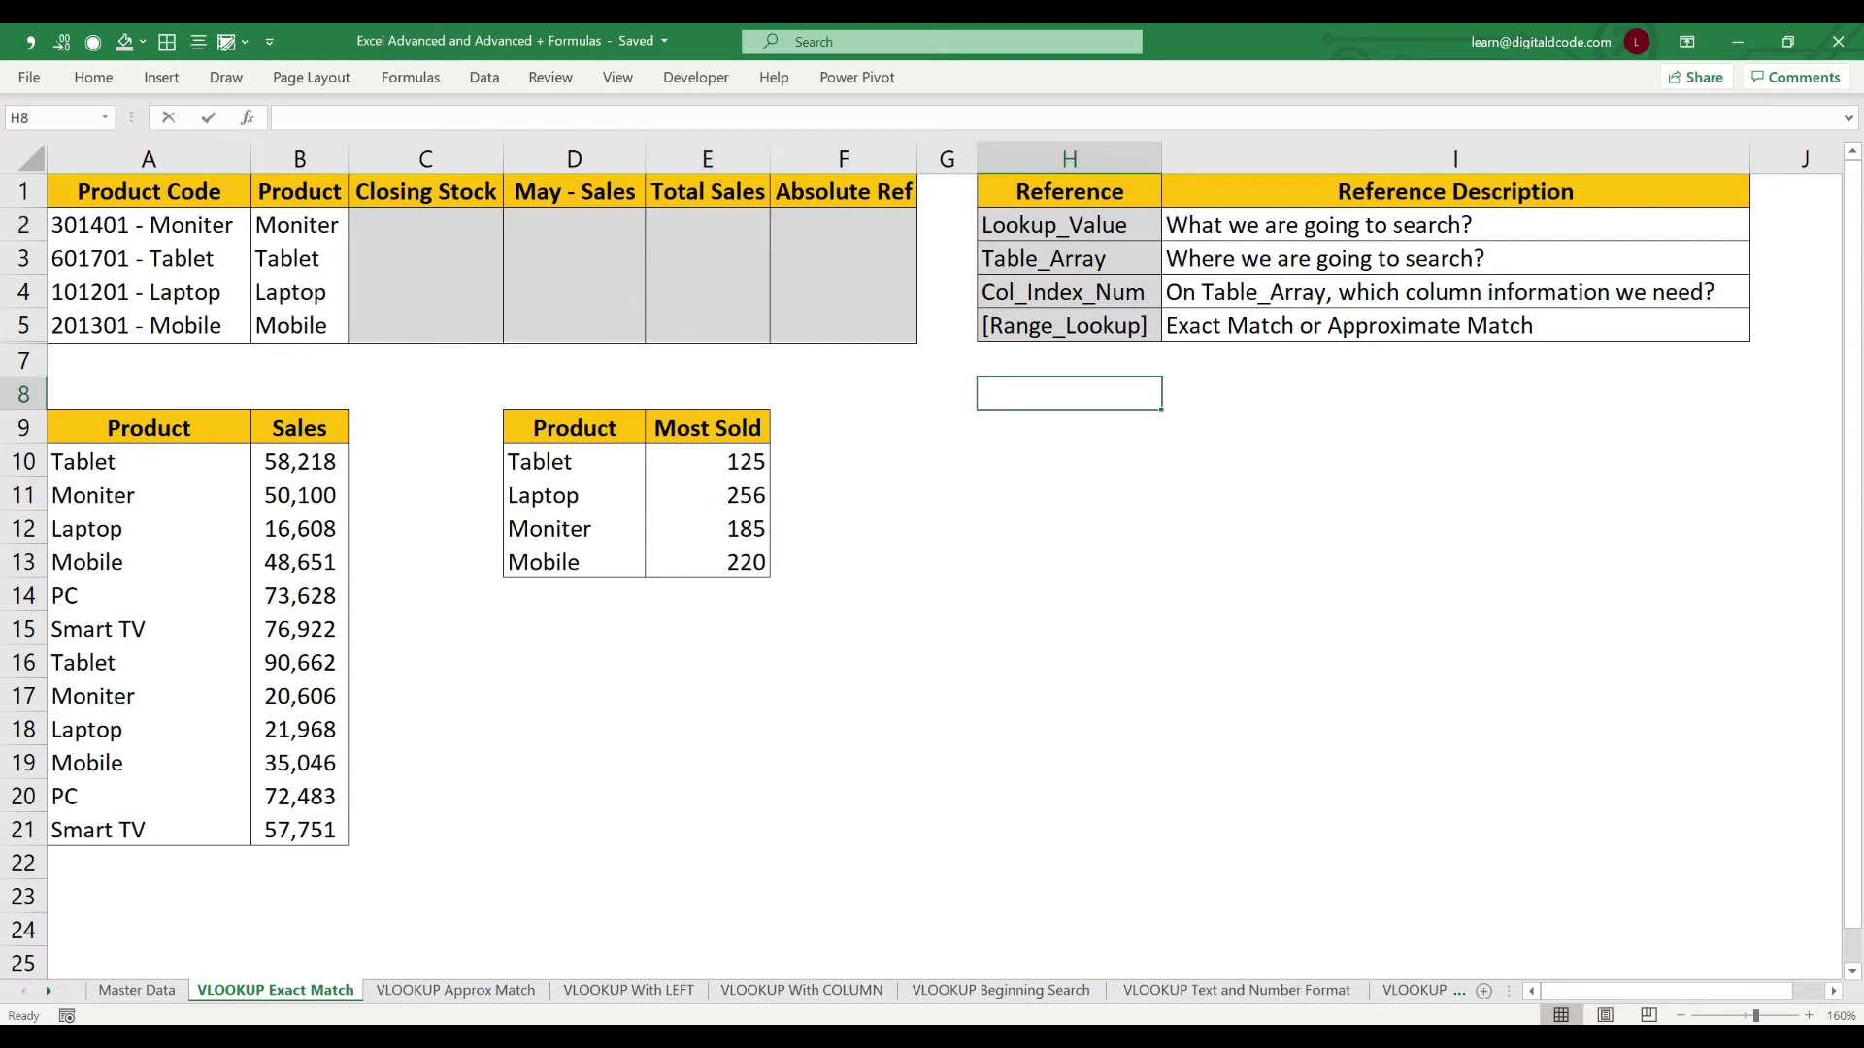
pyautogui.write('vl')
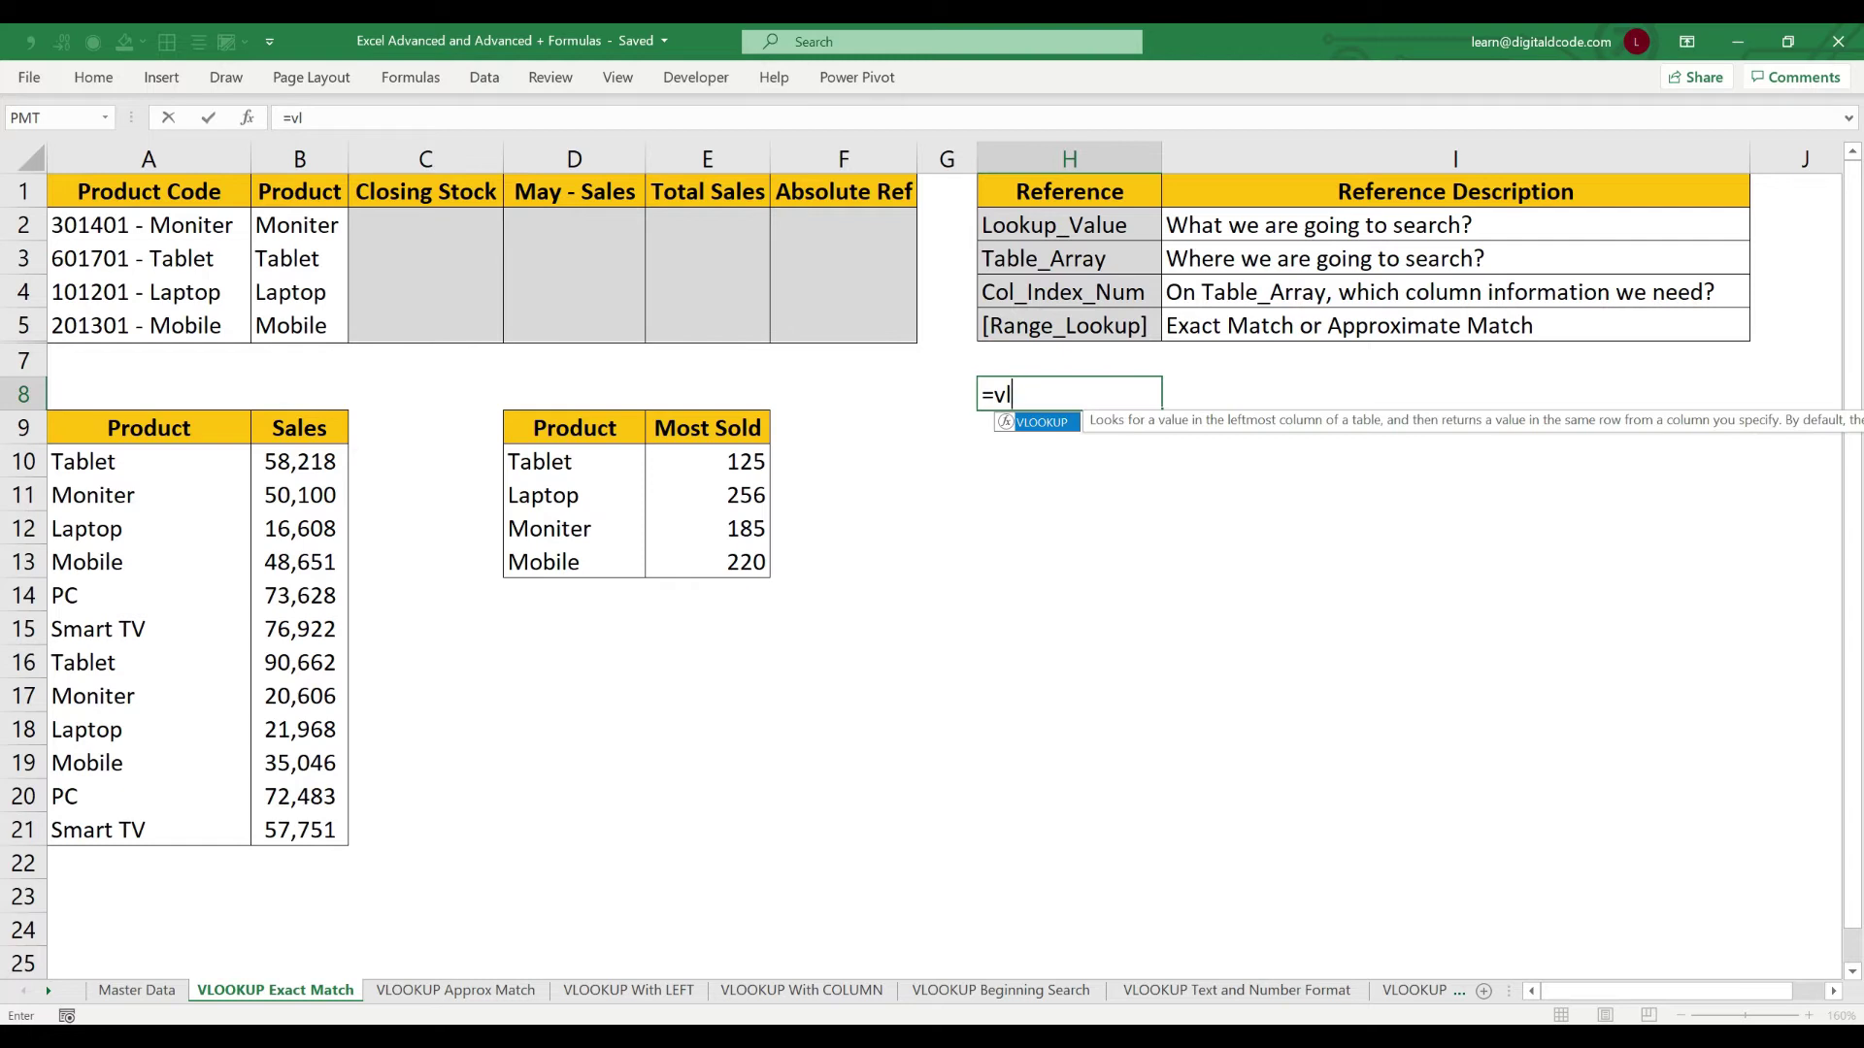
pyautogui.press('Tab')
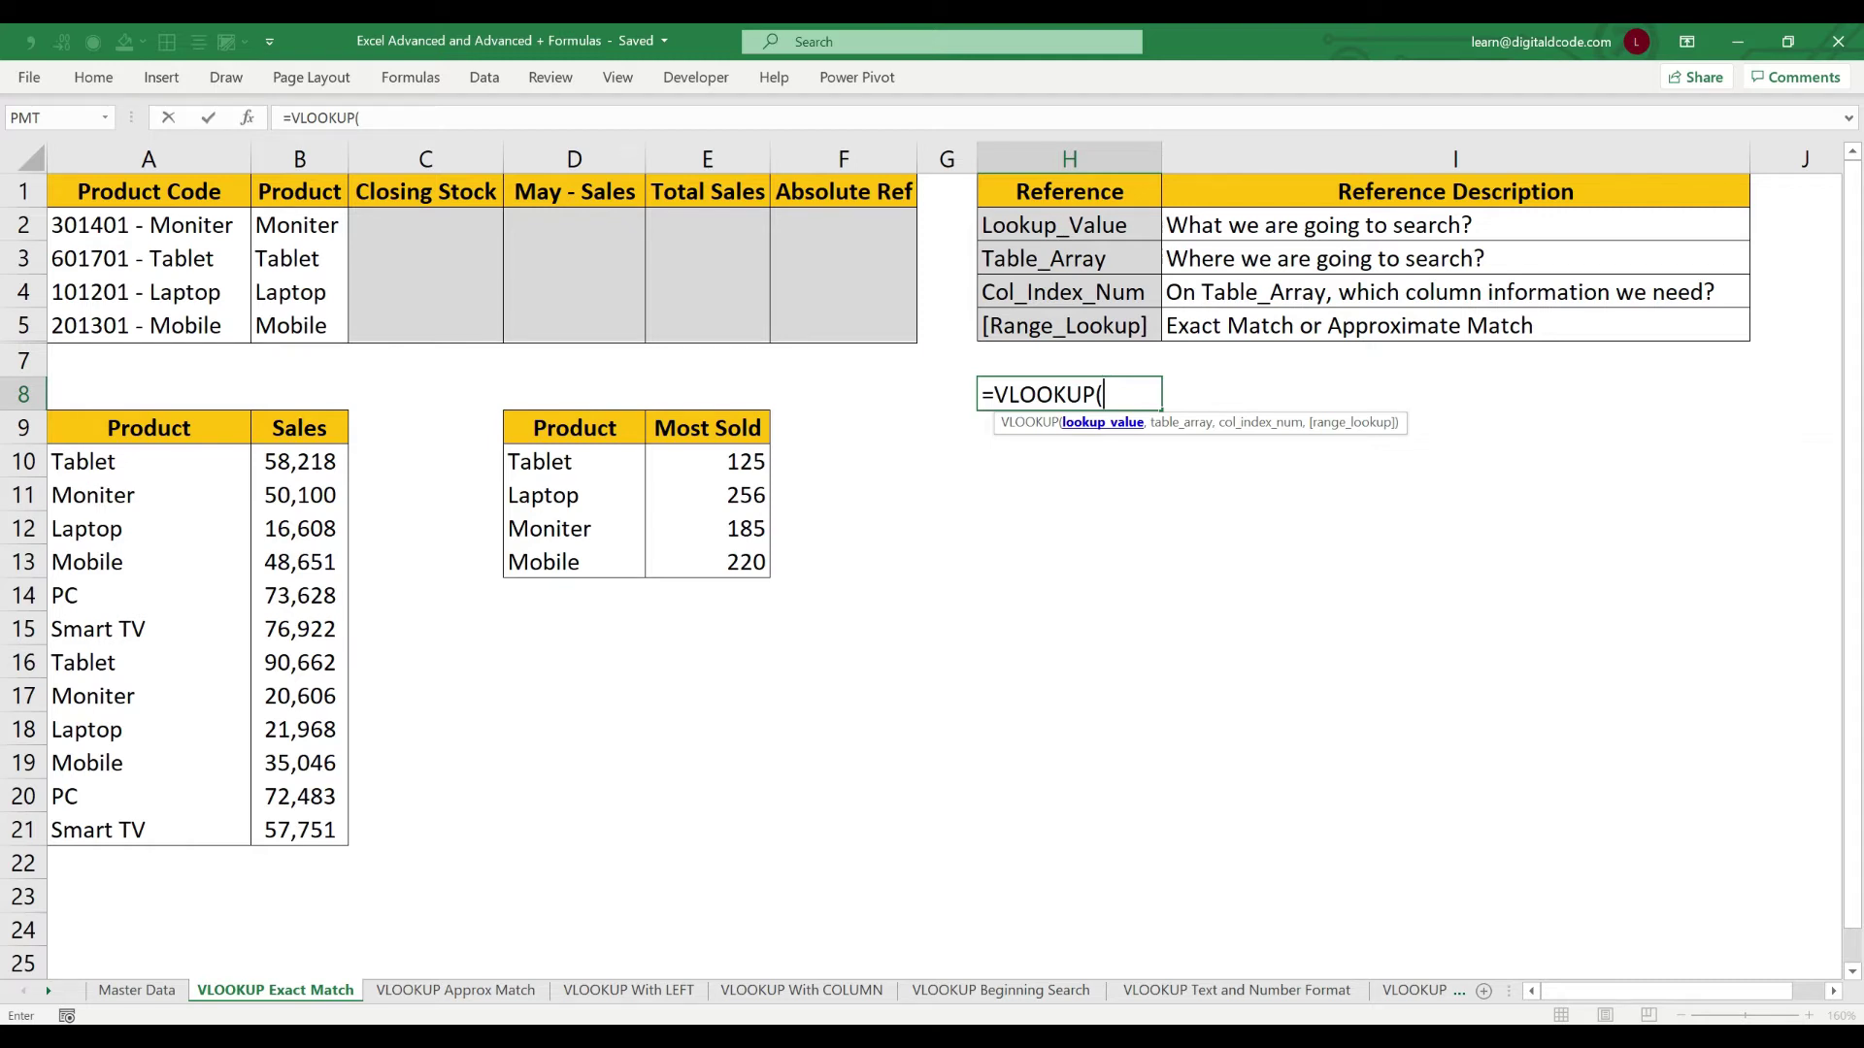
pyautogui.write(',')
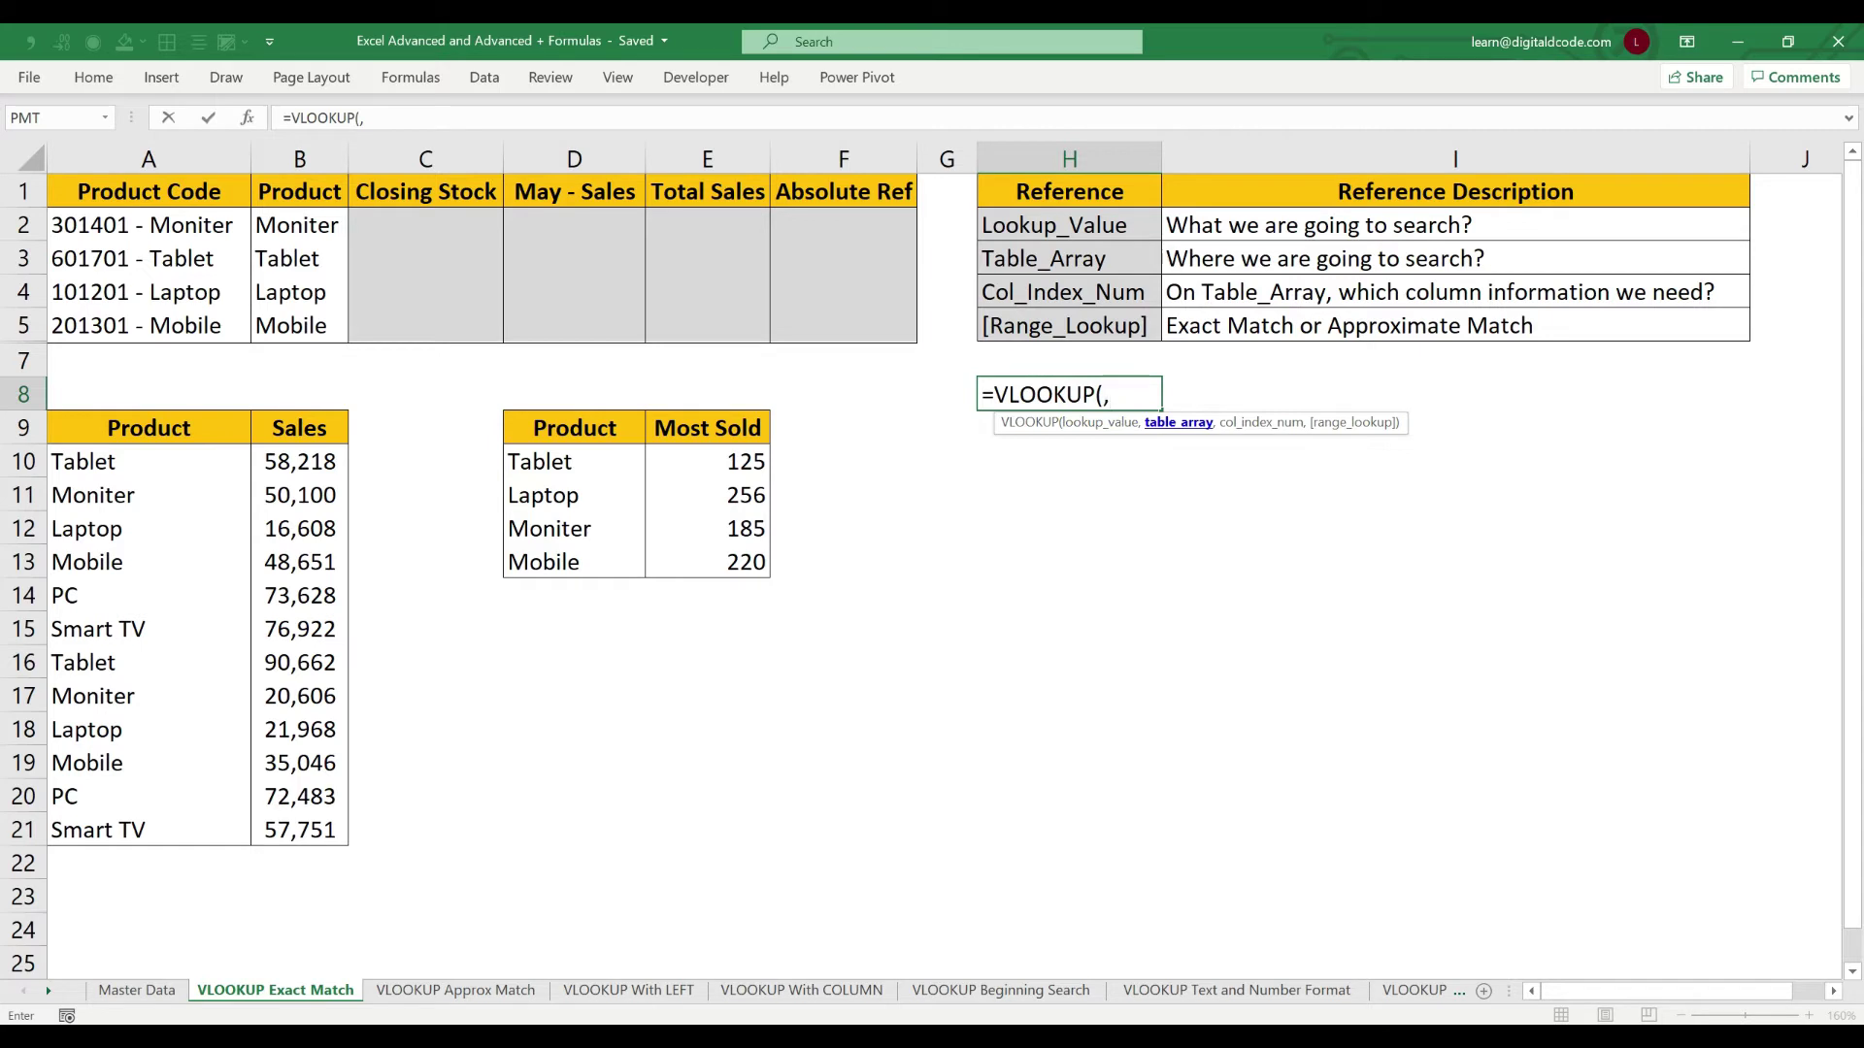
pyautogui.write(',')
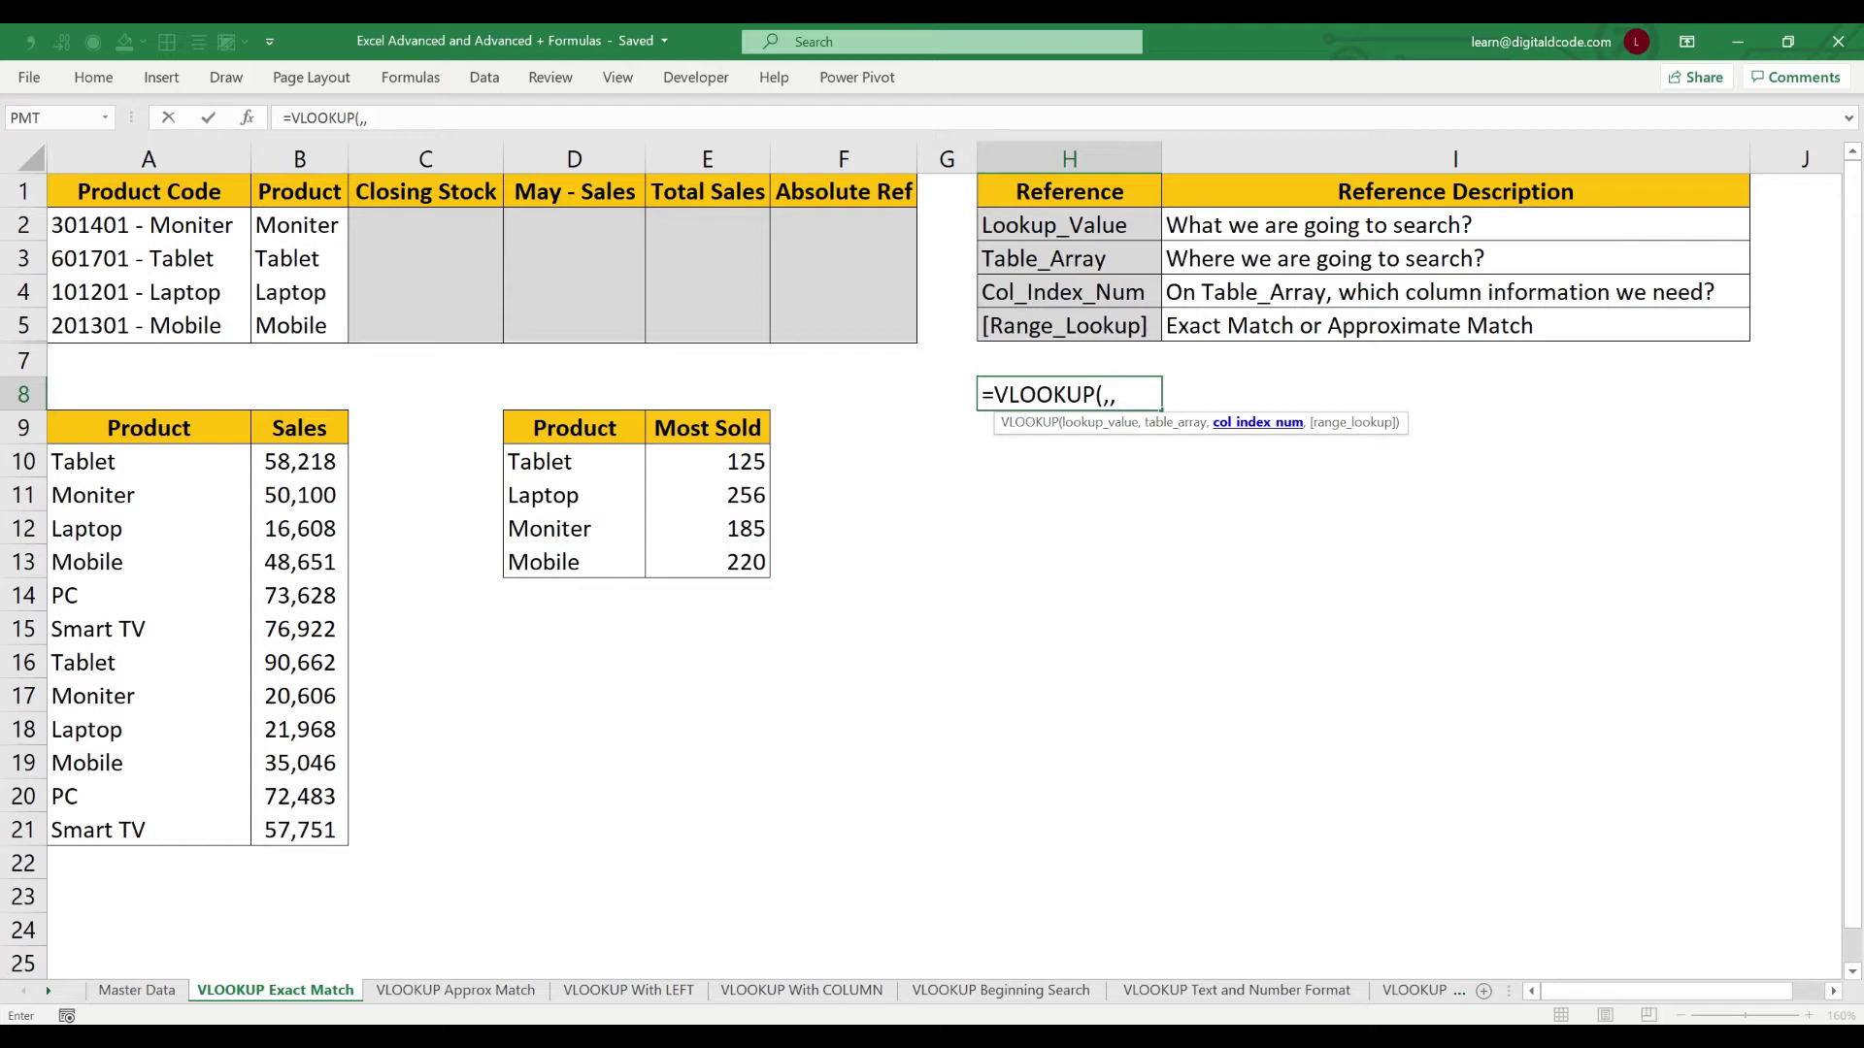
pyautogui.write(',')
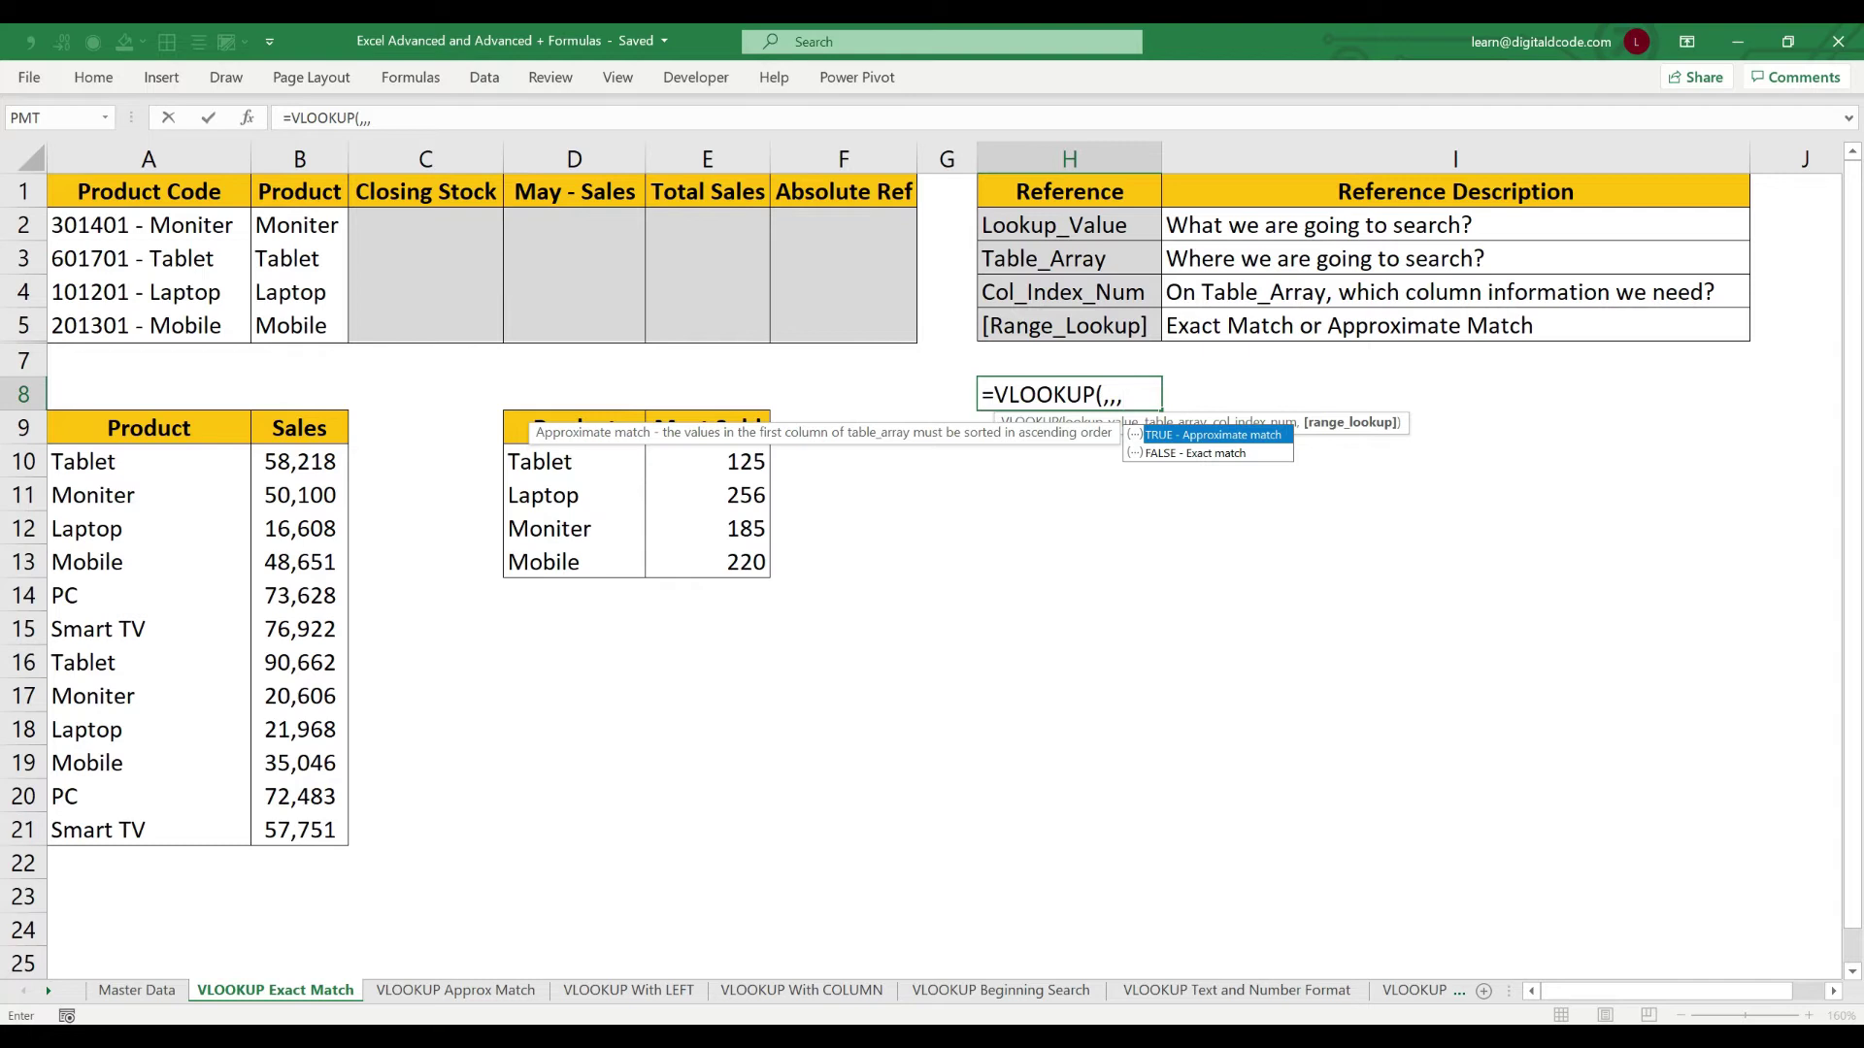
pyautogui.press('Escape')
pyautogui.press('Escape')
# Review each VLOOKUP argument in the Reference table against the Product, Closing Stock, May - Sales and Total Sales columns
pyautogui.moveTo(1068, 225); pyautogui.dragTo(1069, 325)
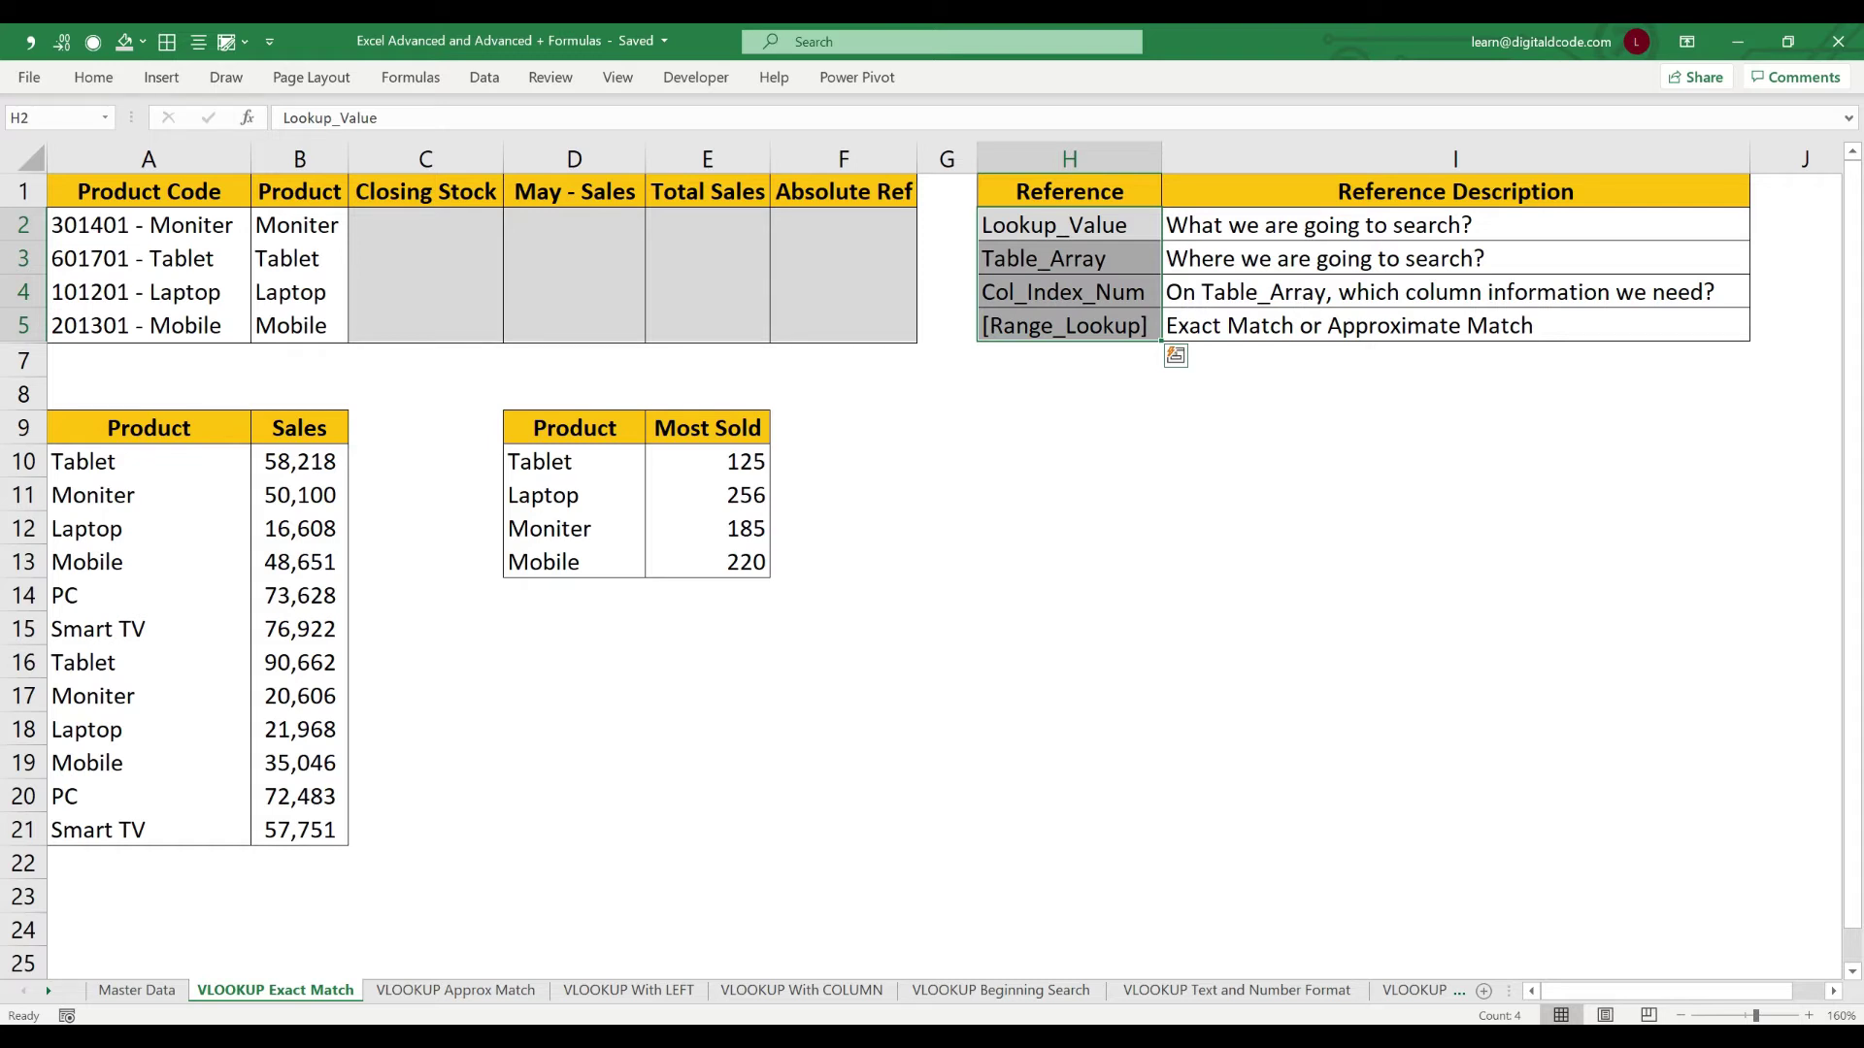
pyautogui.click(1068, 225)
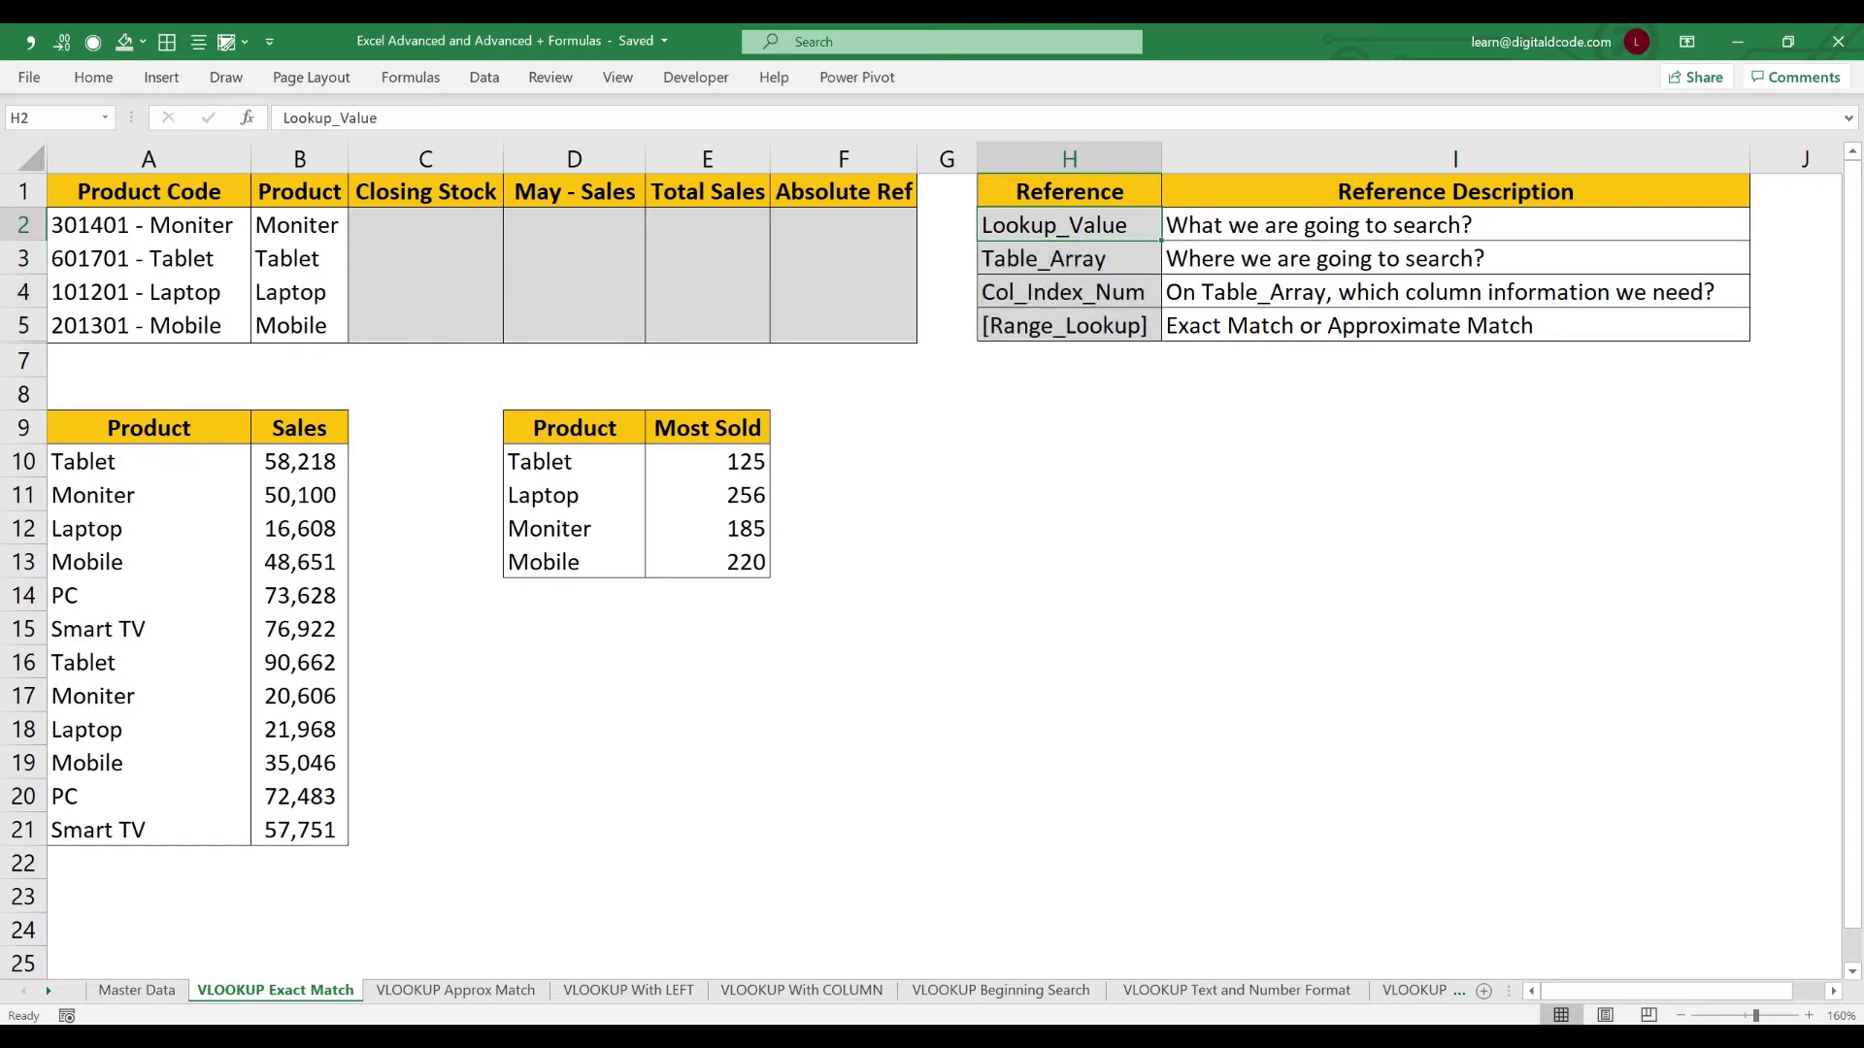
pyautogui.click(1454, 225)
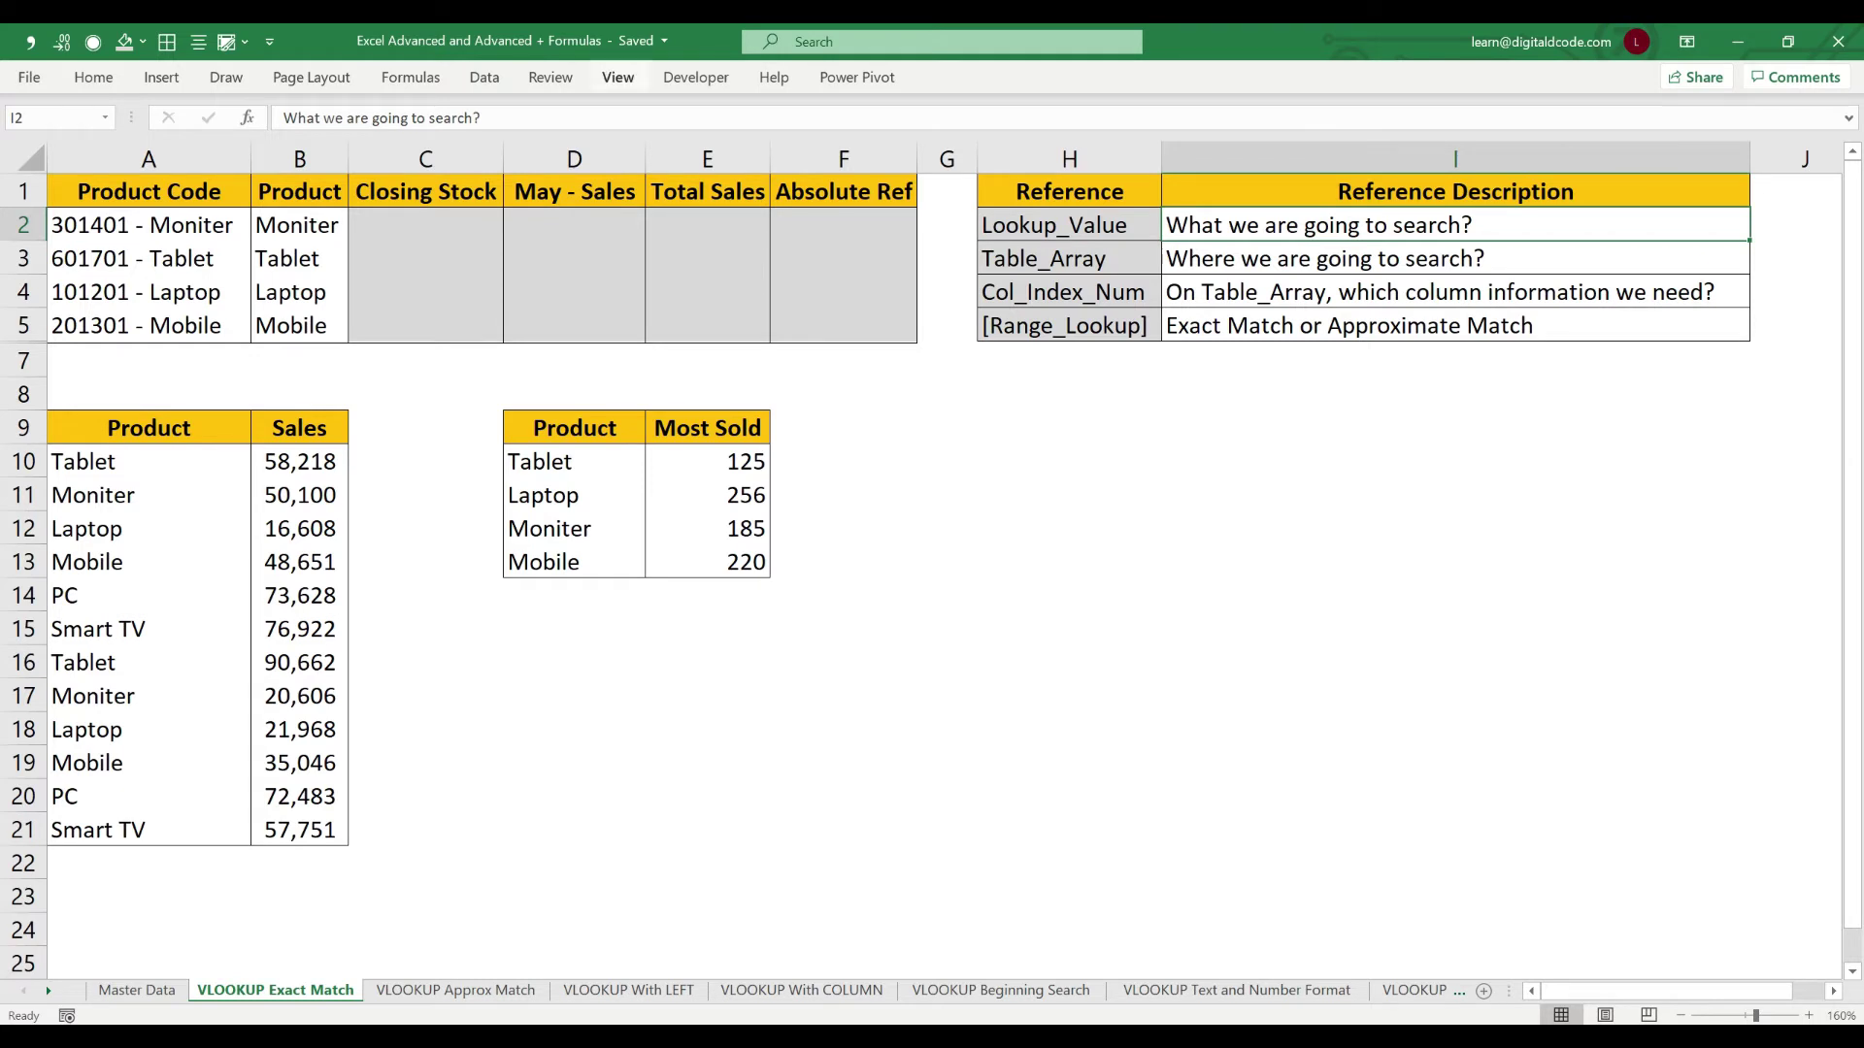
pyautogui.moveTo(299, 191); pyautogui.dragTo(299, 325)
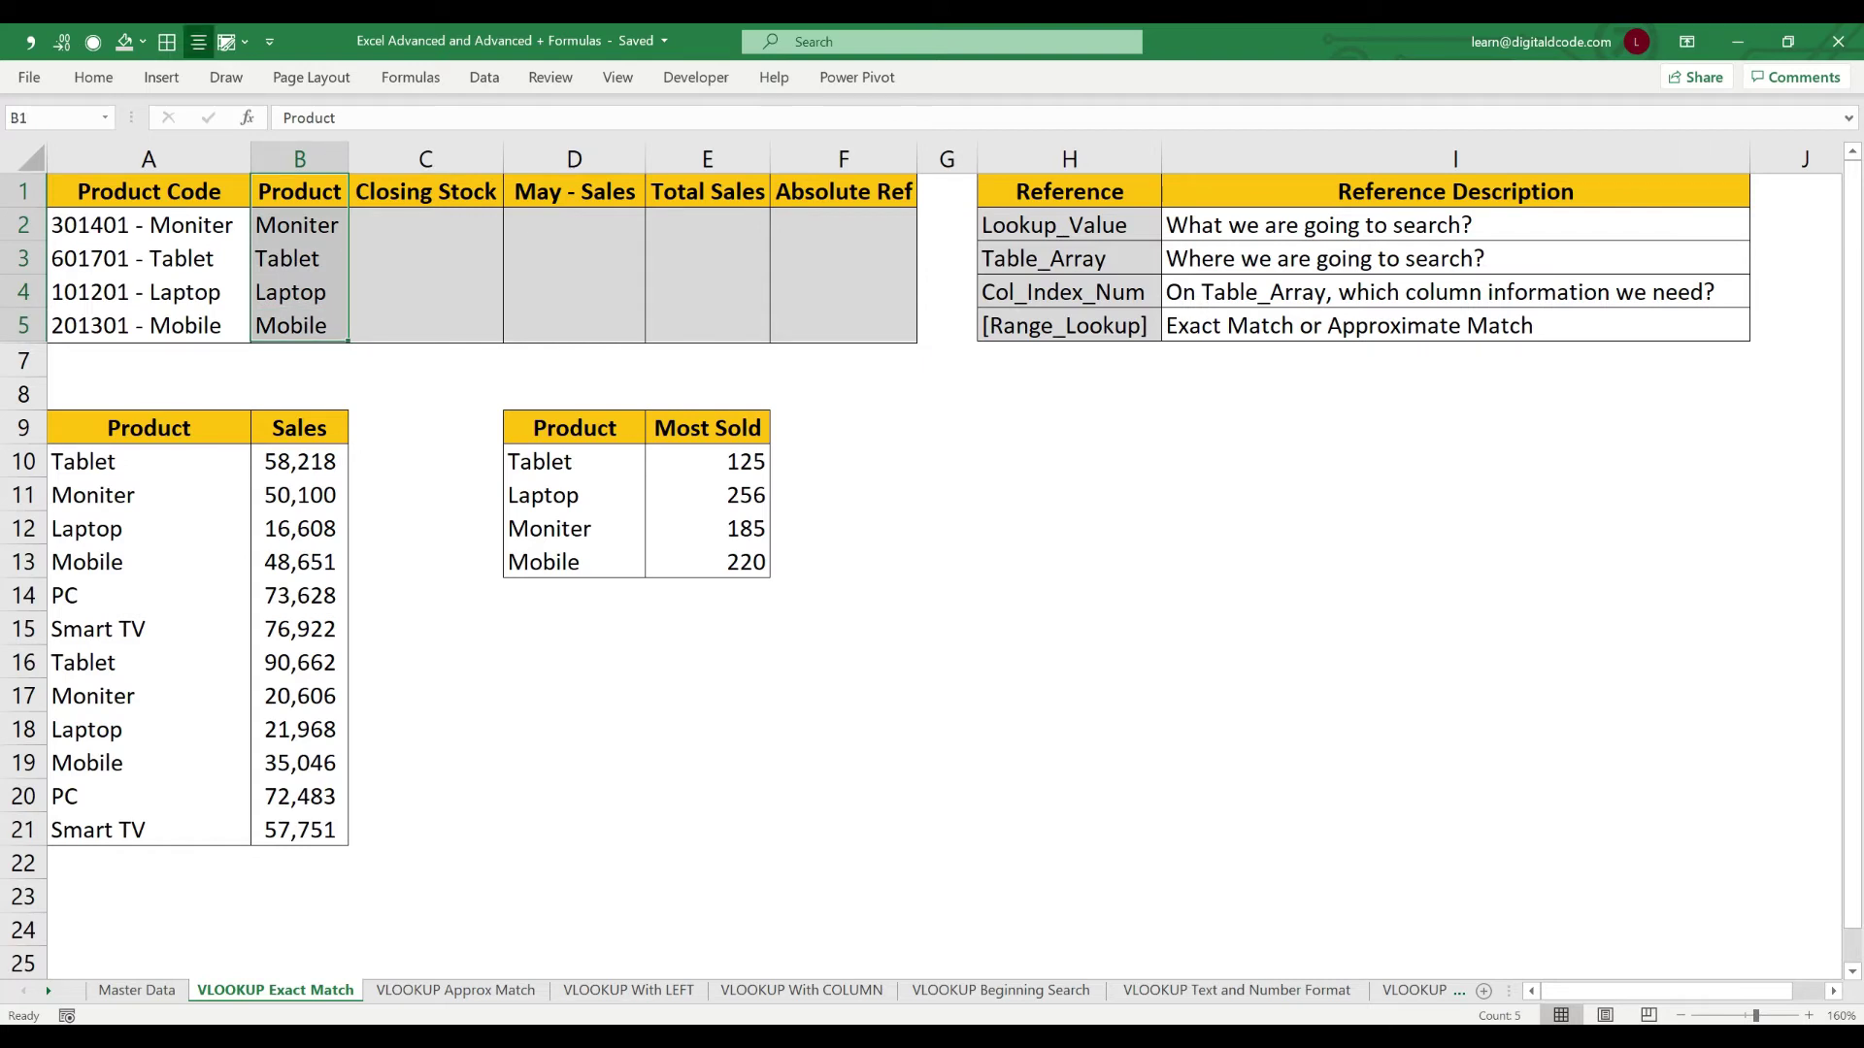
pyautogui.click(1068, 258)
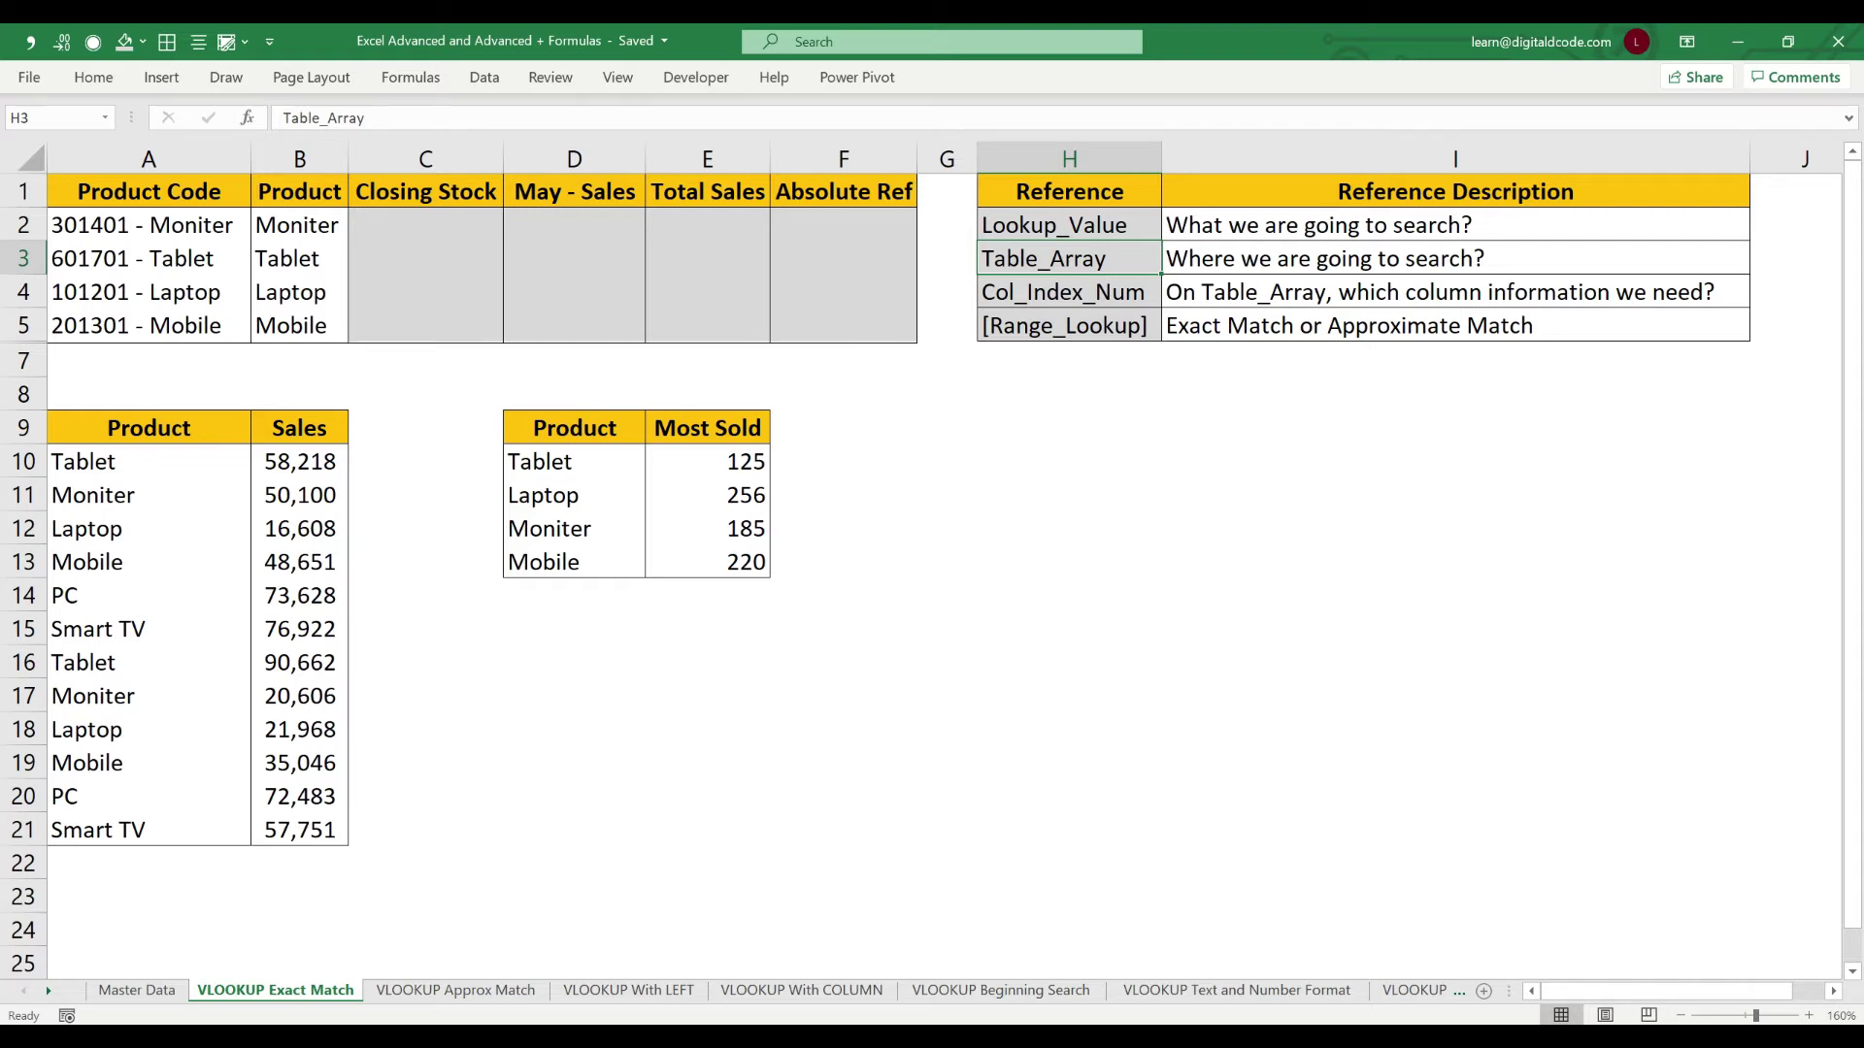
pyautogui.moveTo(425, 191); pyautogui.dragTo(425, 325)
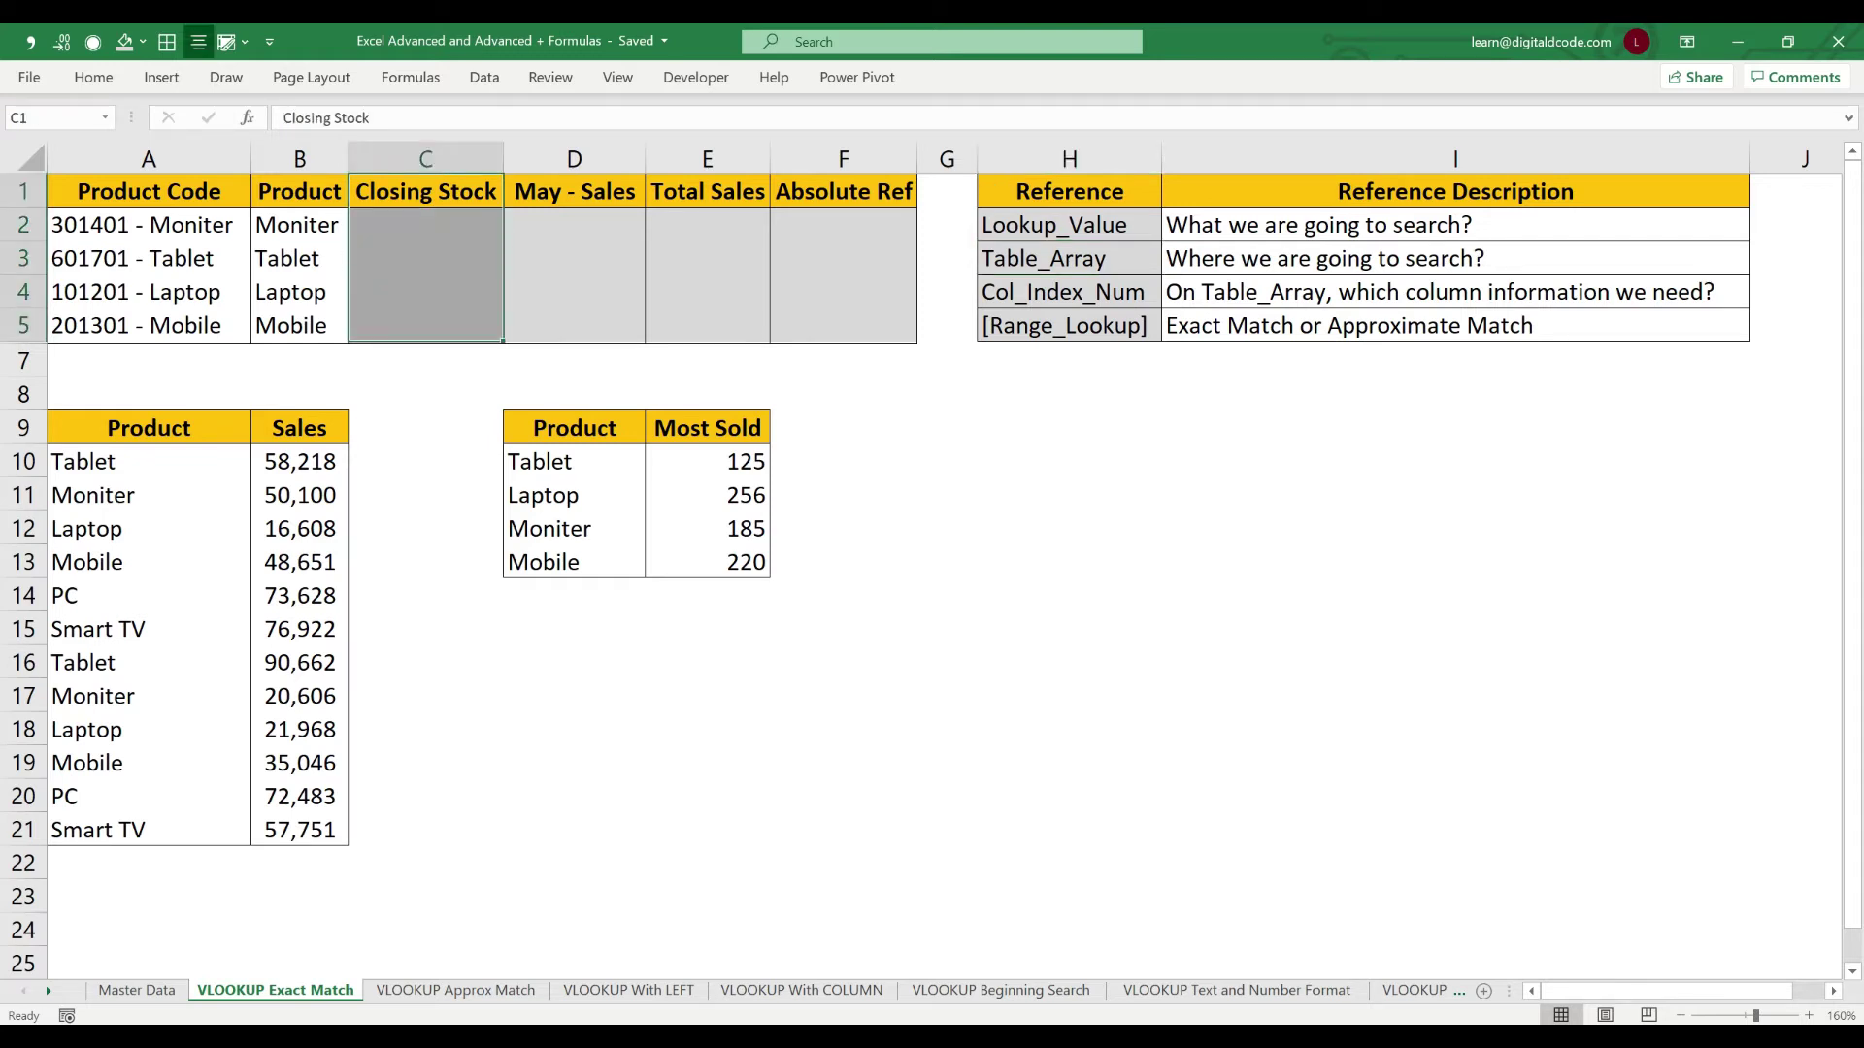
pyautogui.moveTo(573, 191); pyautogui.dragTo(708, 325)
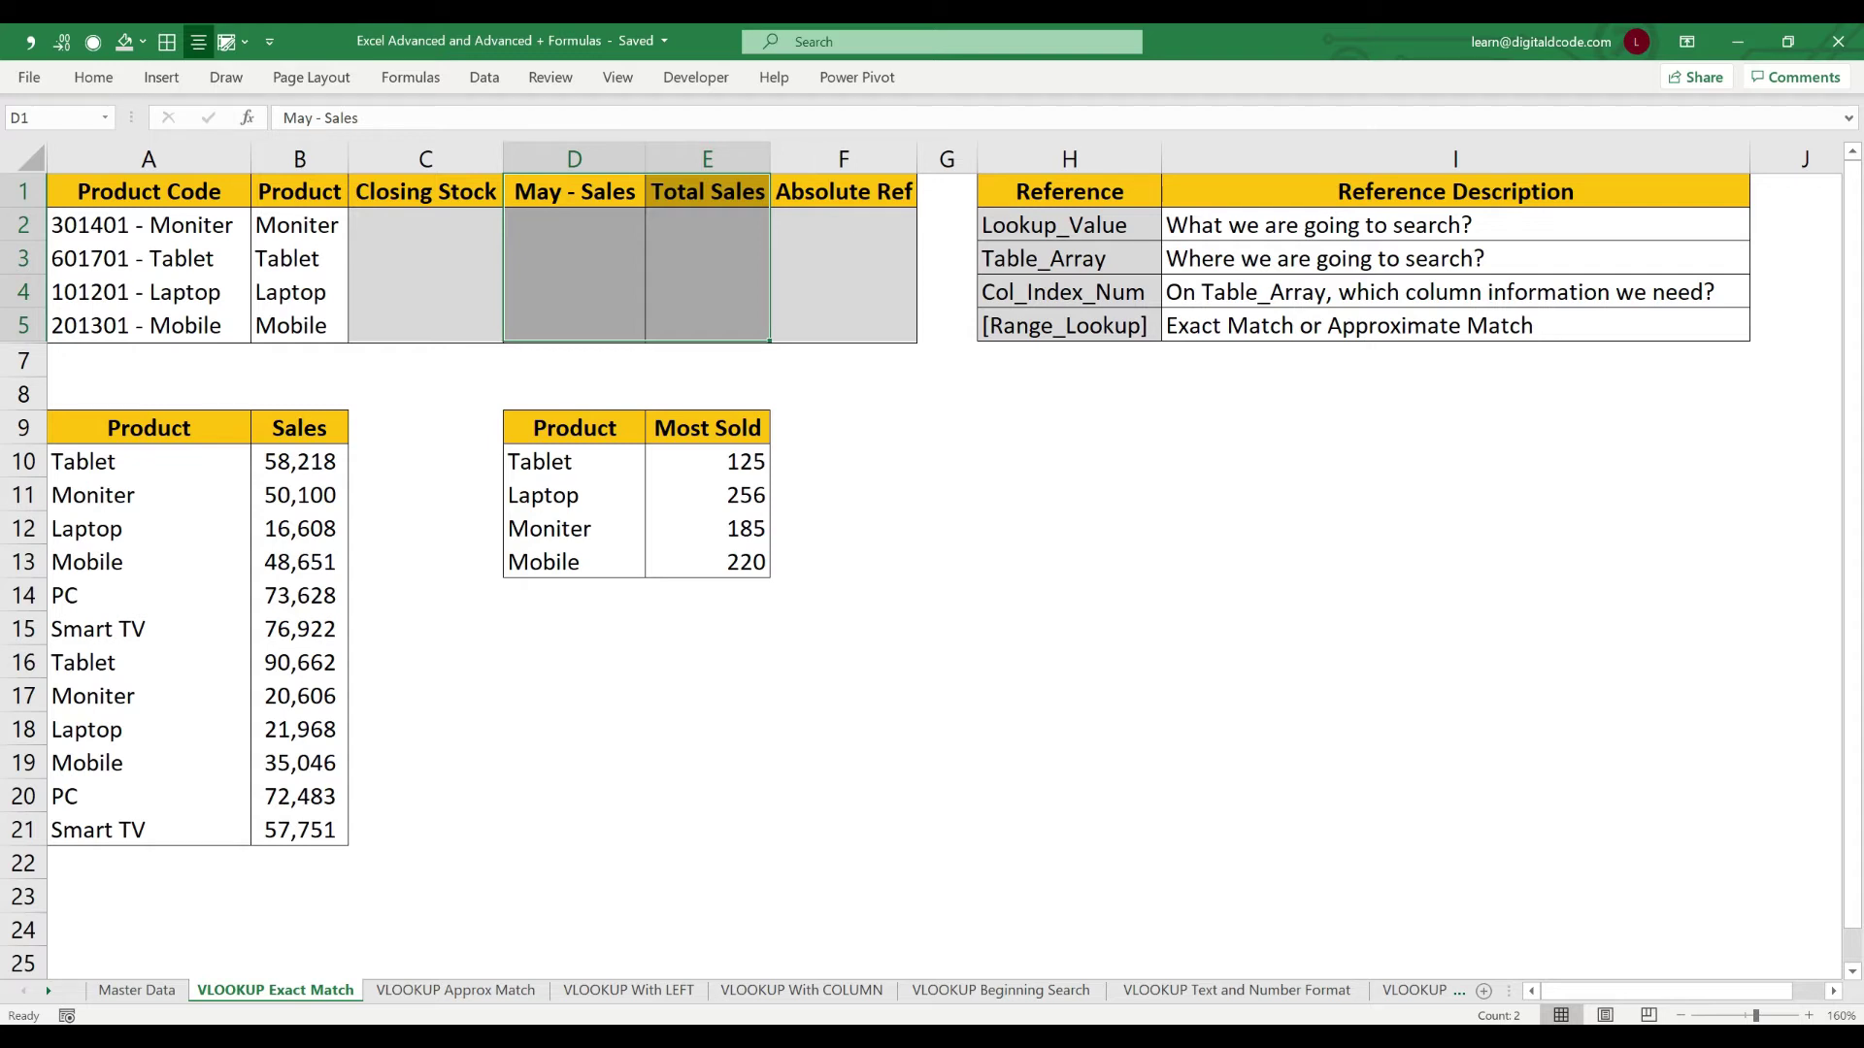
pyautogui.click(1069, 293)
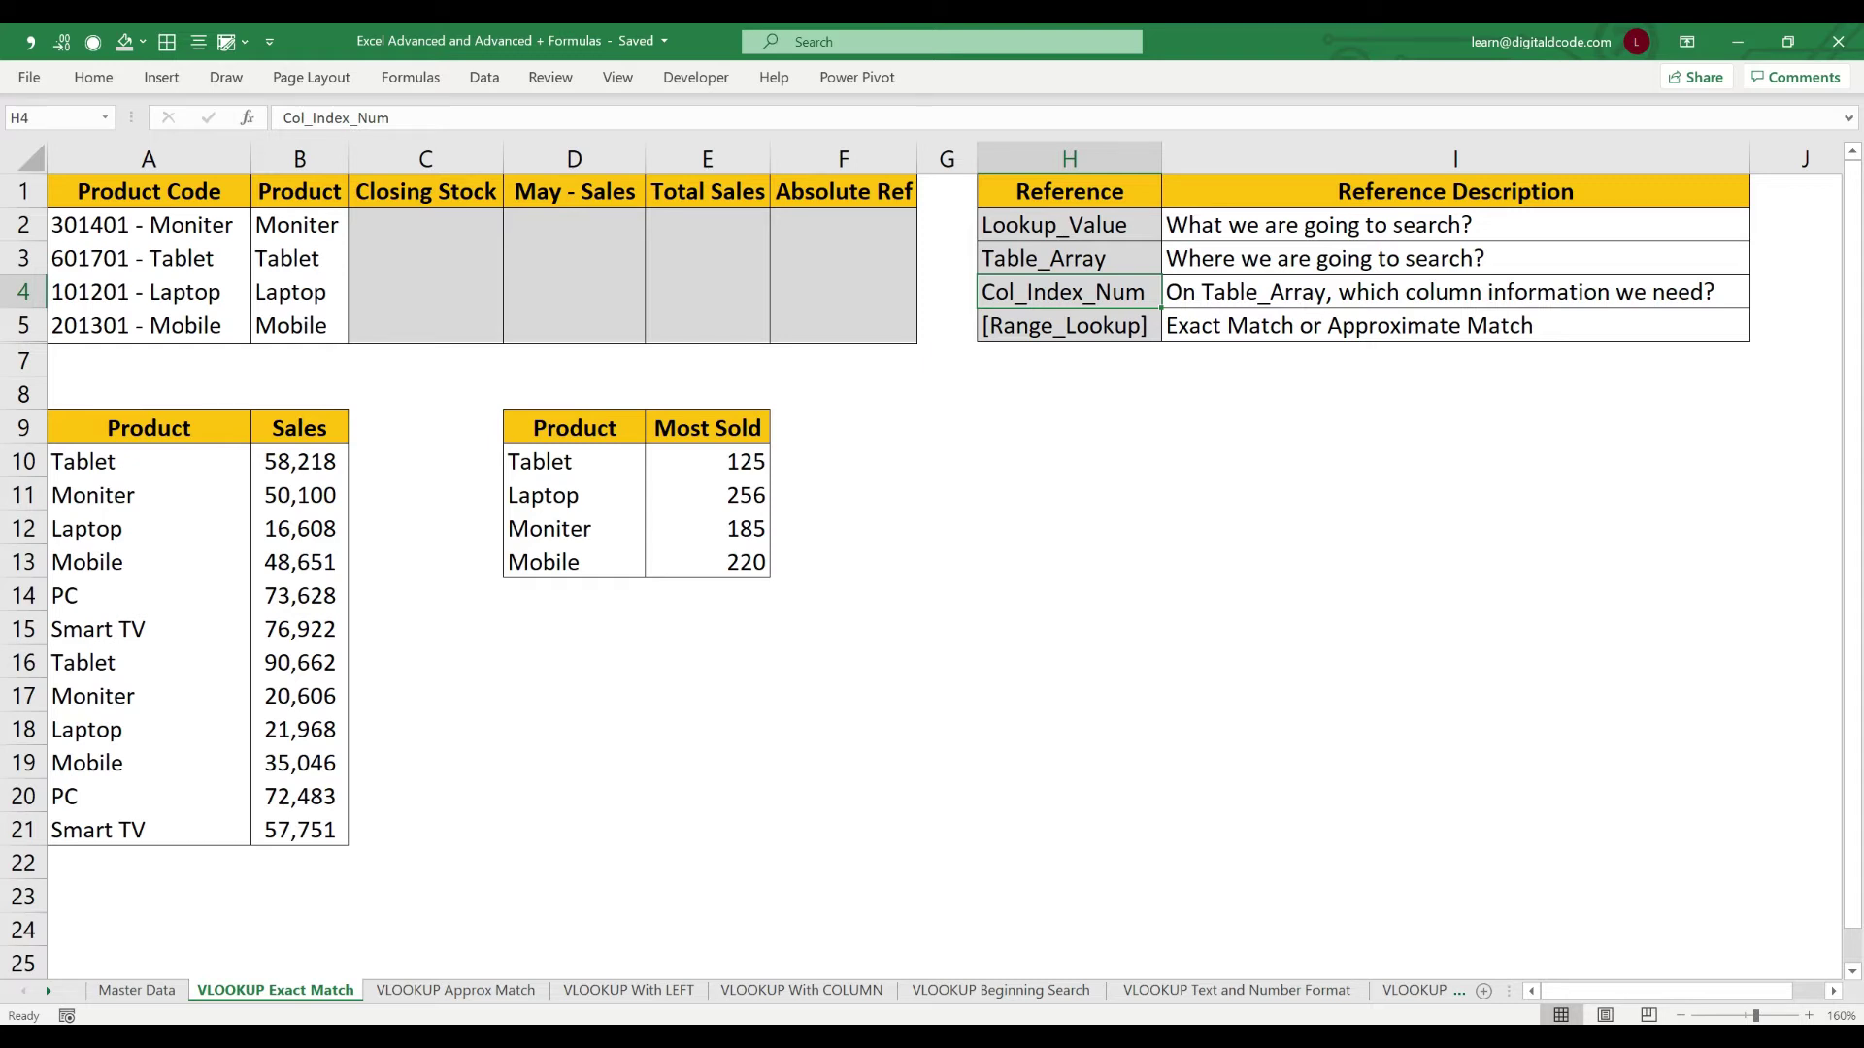
pyautogui.moveTo(1068, 427); pyautogui.dragTo(1455, 697)
pyautogui.moveTo(574, 629); pyautogui.dragTo(946, 830)
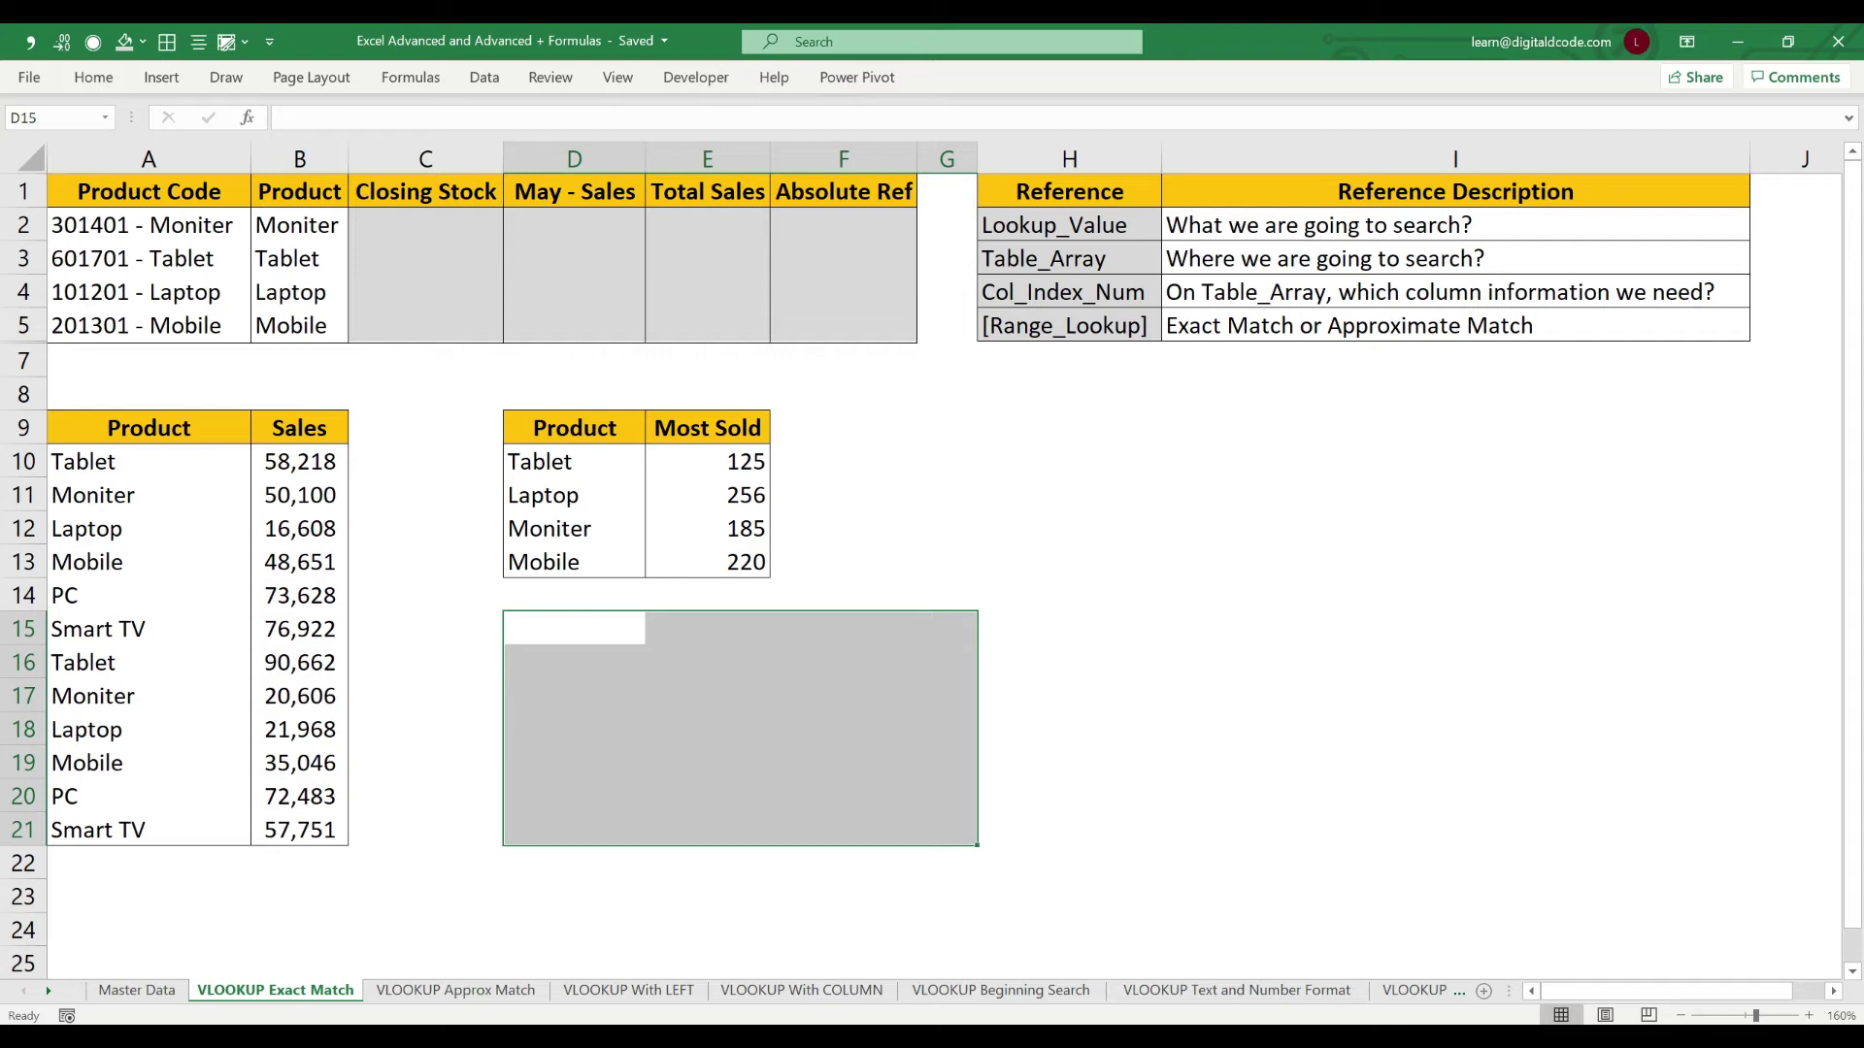
pyautogui.click(1068, 326)
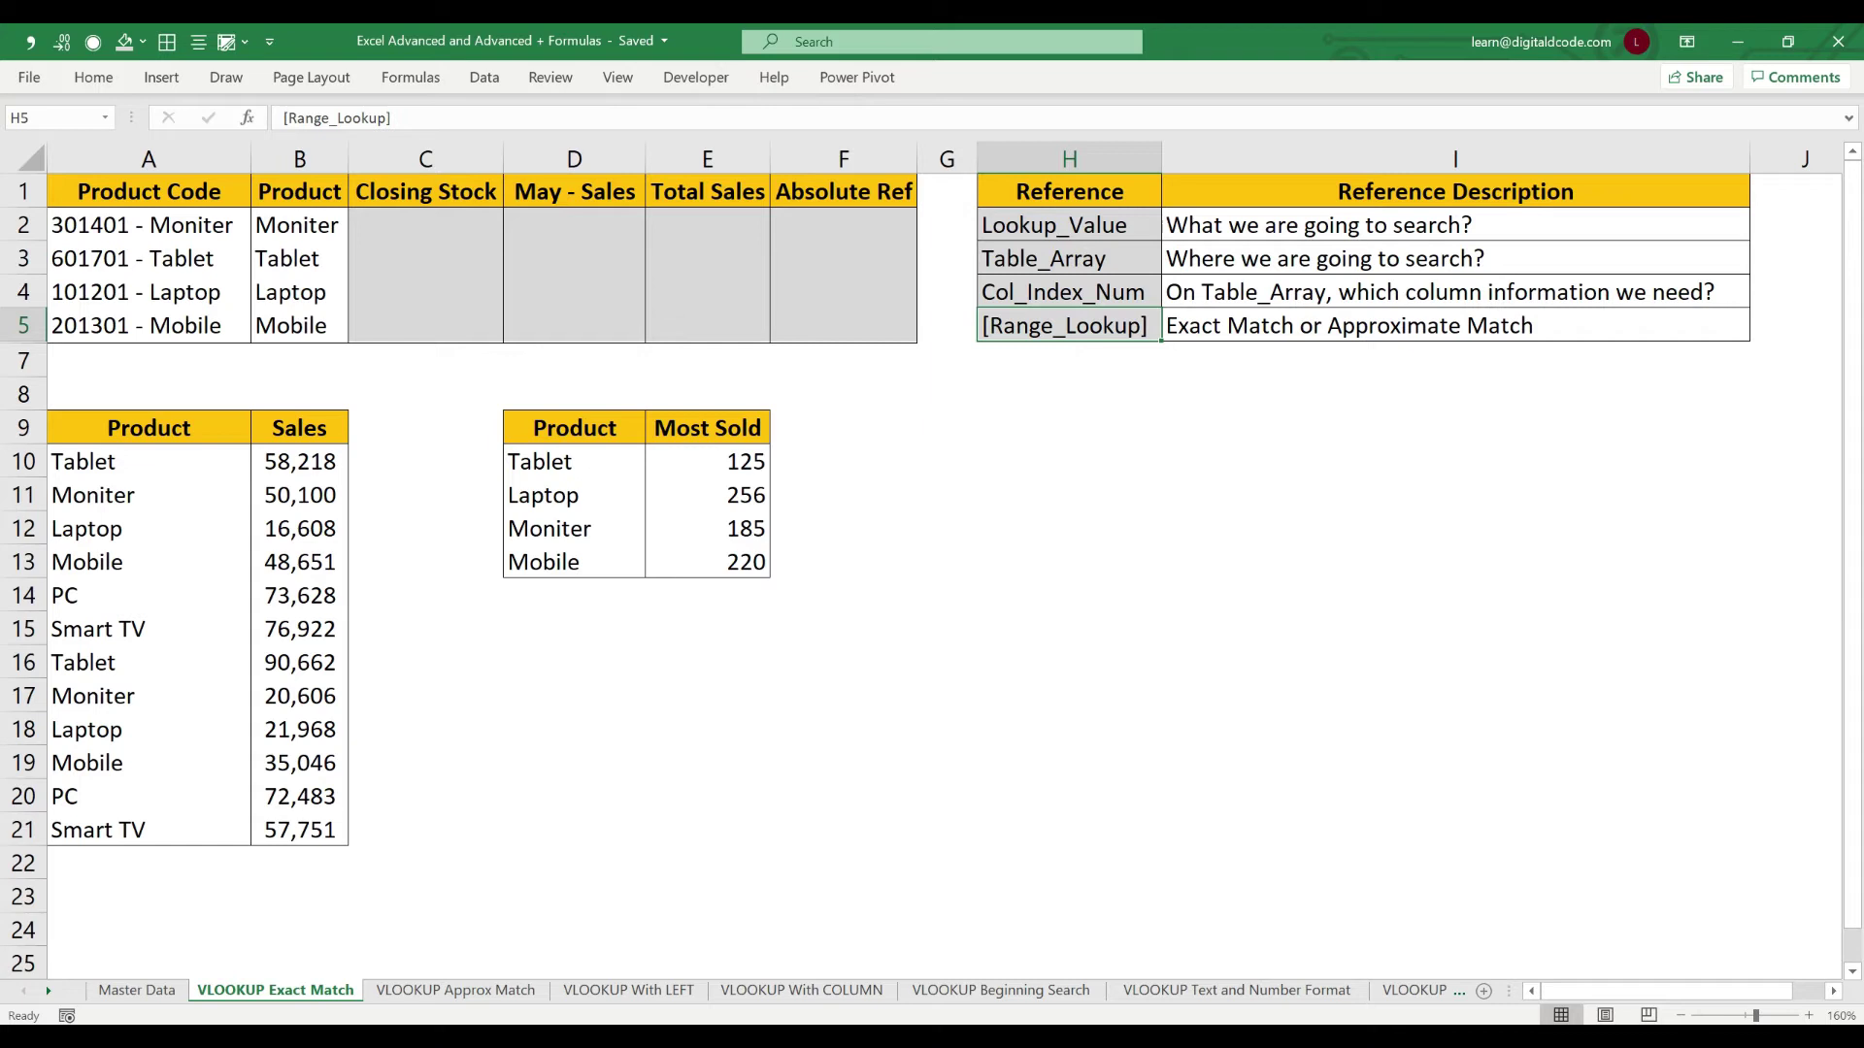
pyautogui.click(1454, 326)
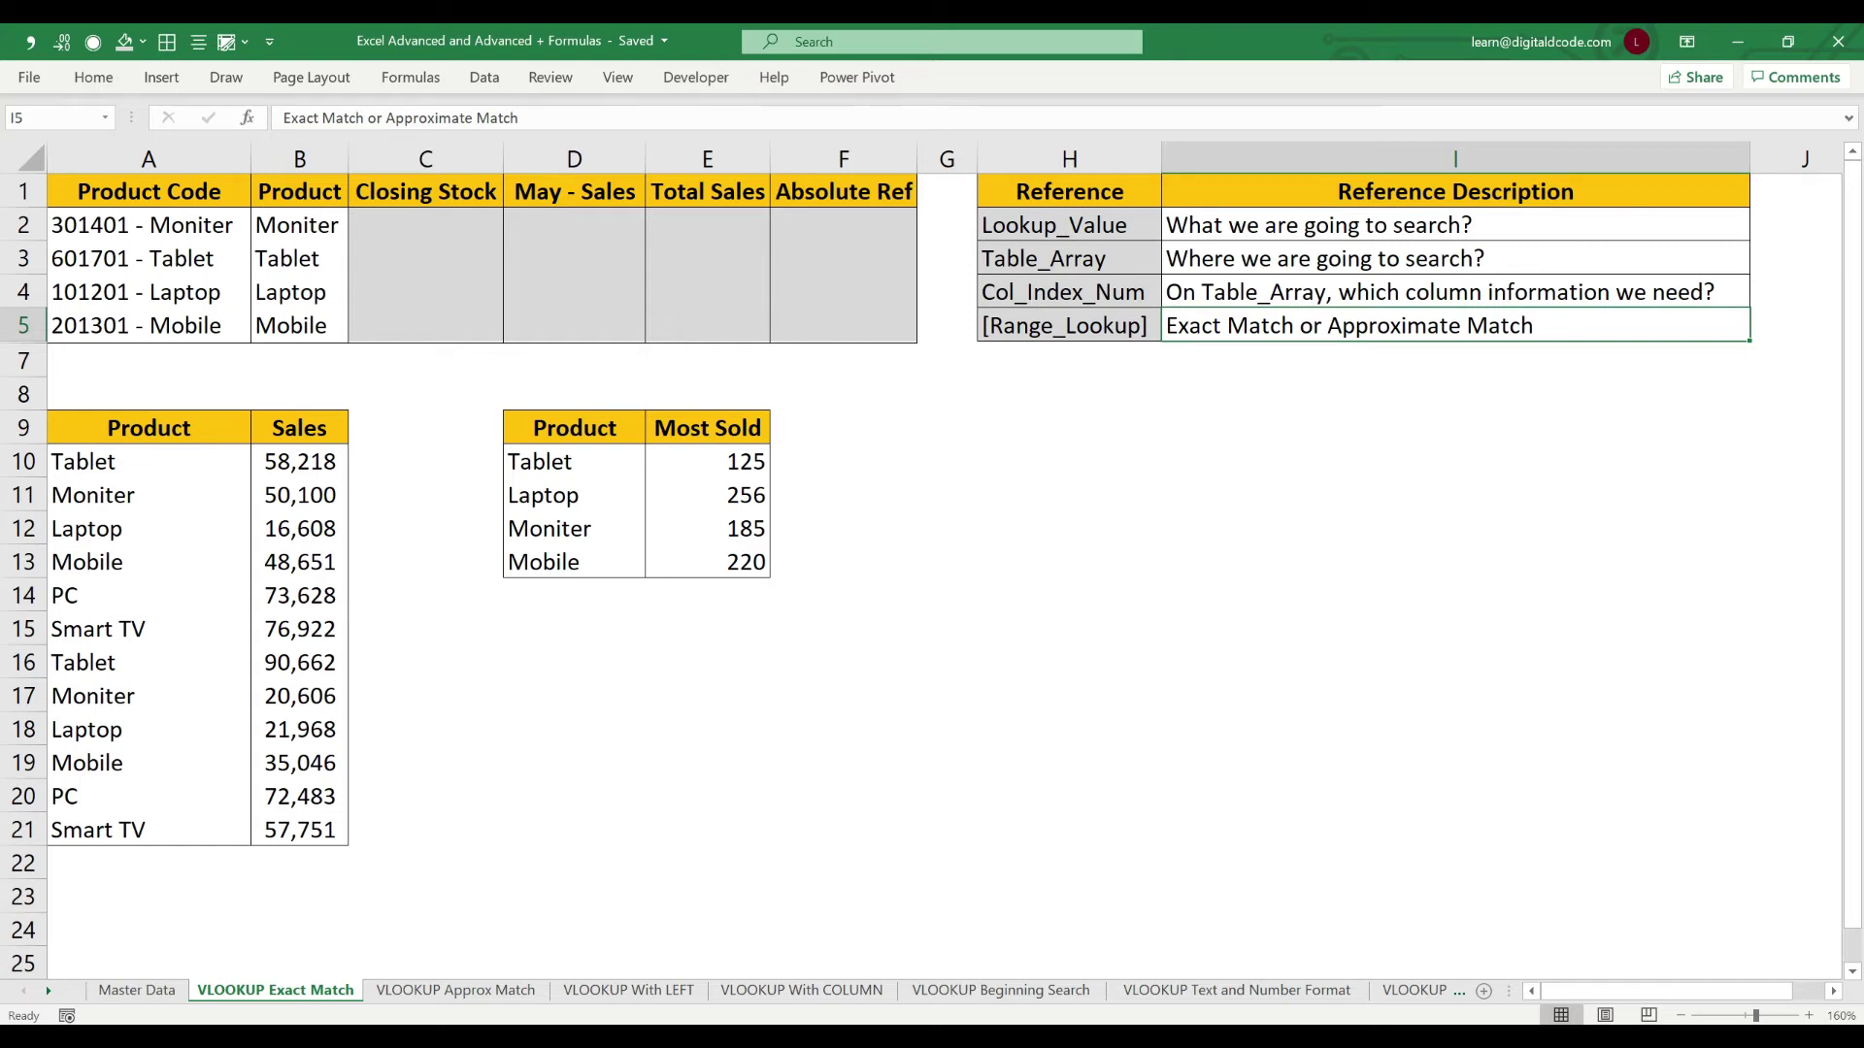
# Examine the Product column B1:B5 on the VLOOKUP Exact Match sheet as the source of the lookup values
pyautogui.hotkey('ctrl', 'Home')
pyautogui.press('Right')
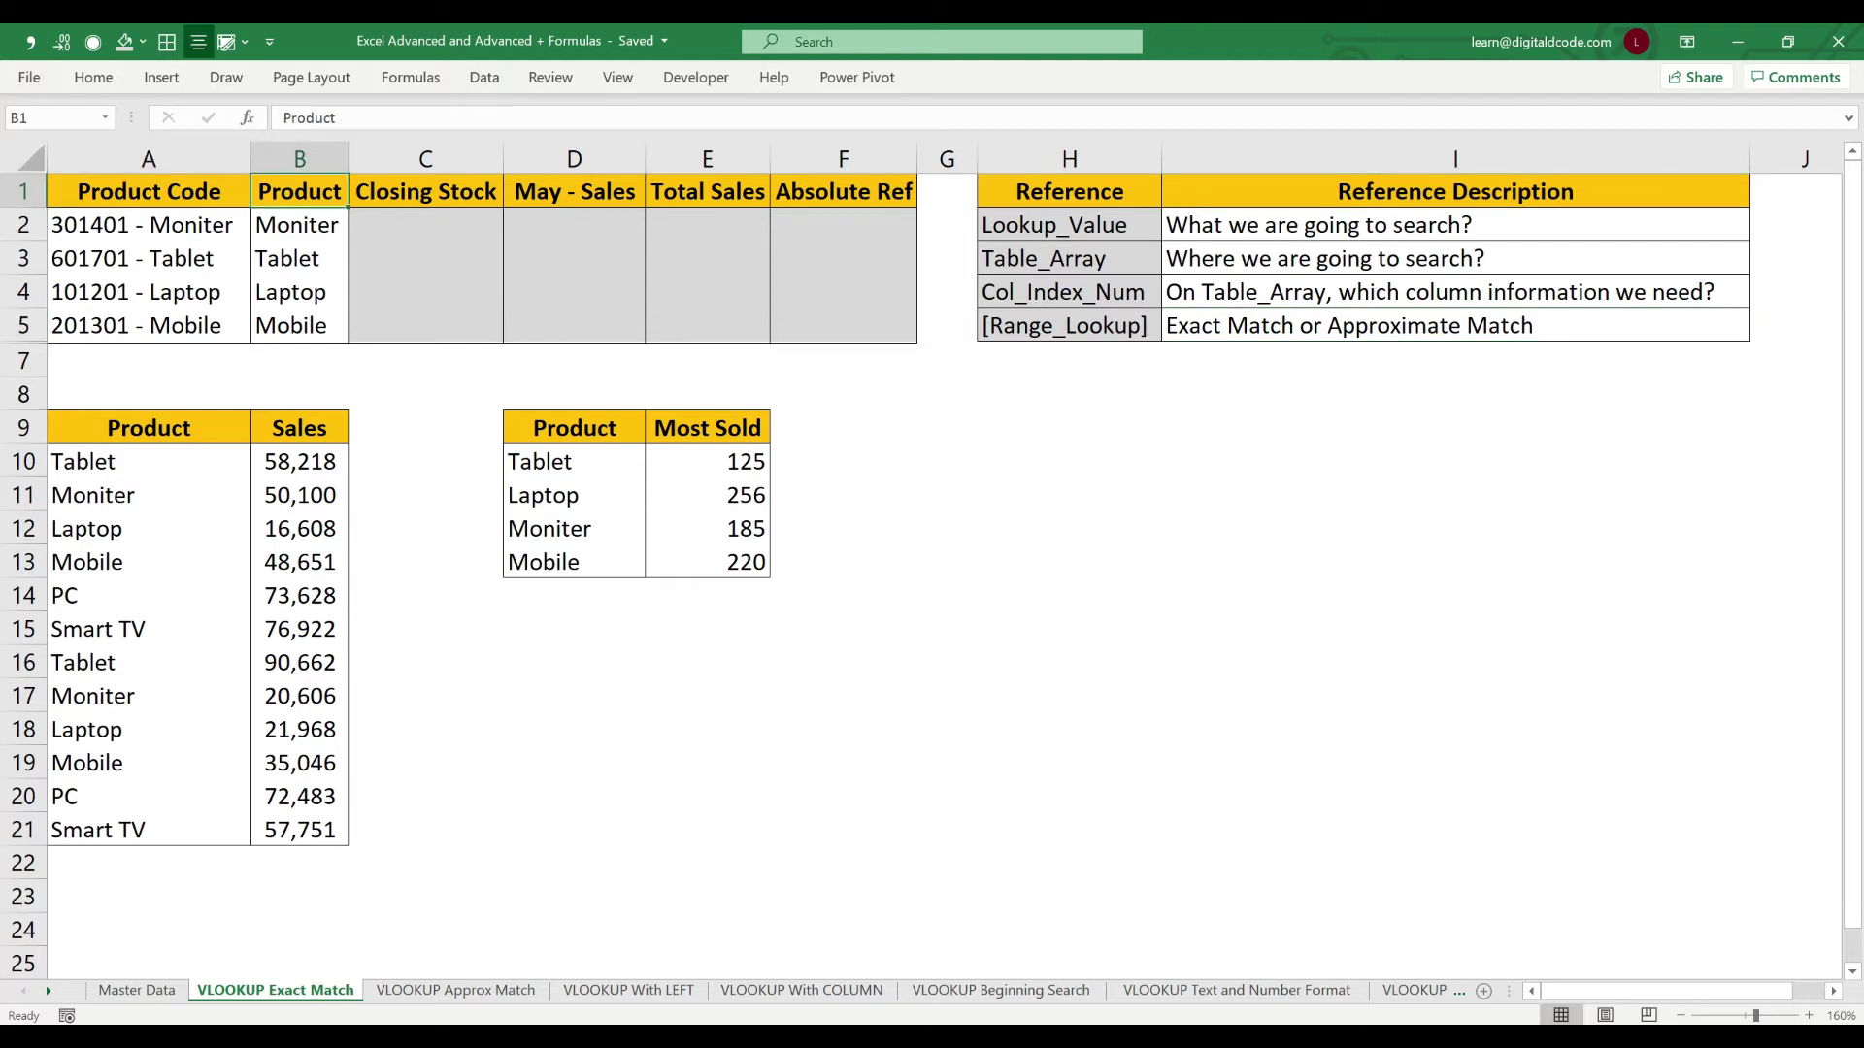
pyautogui.hotkey('shift', 'Down')
pyautogui.hotkey('shift', 'Down')
pyautogui.hotkey('shift', 'Down')
pyautogui.hotkey('shift', 'Down')
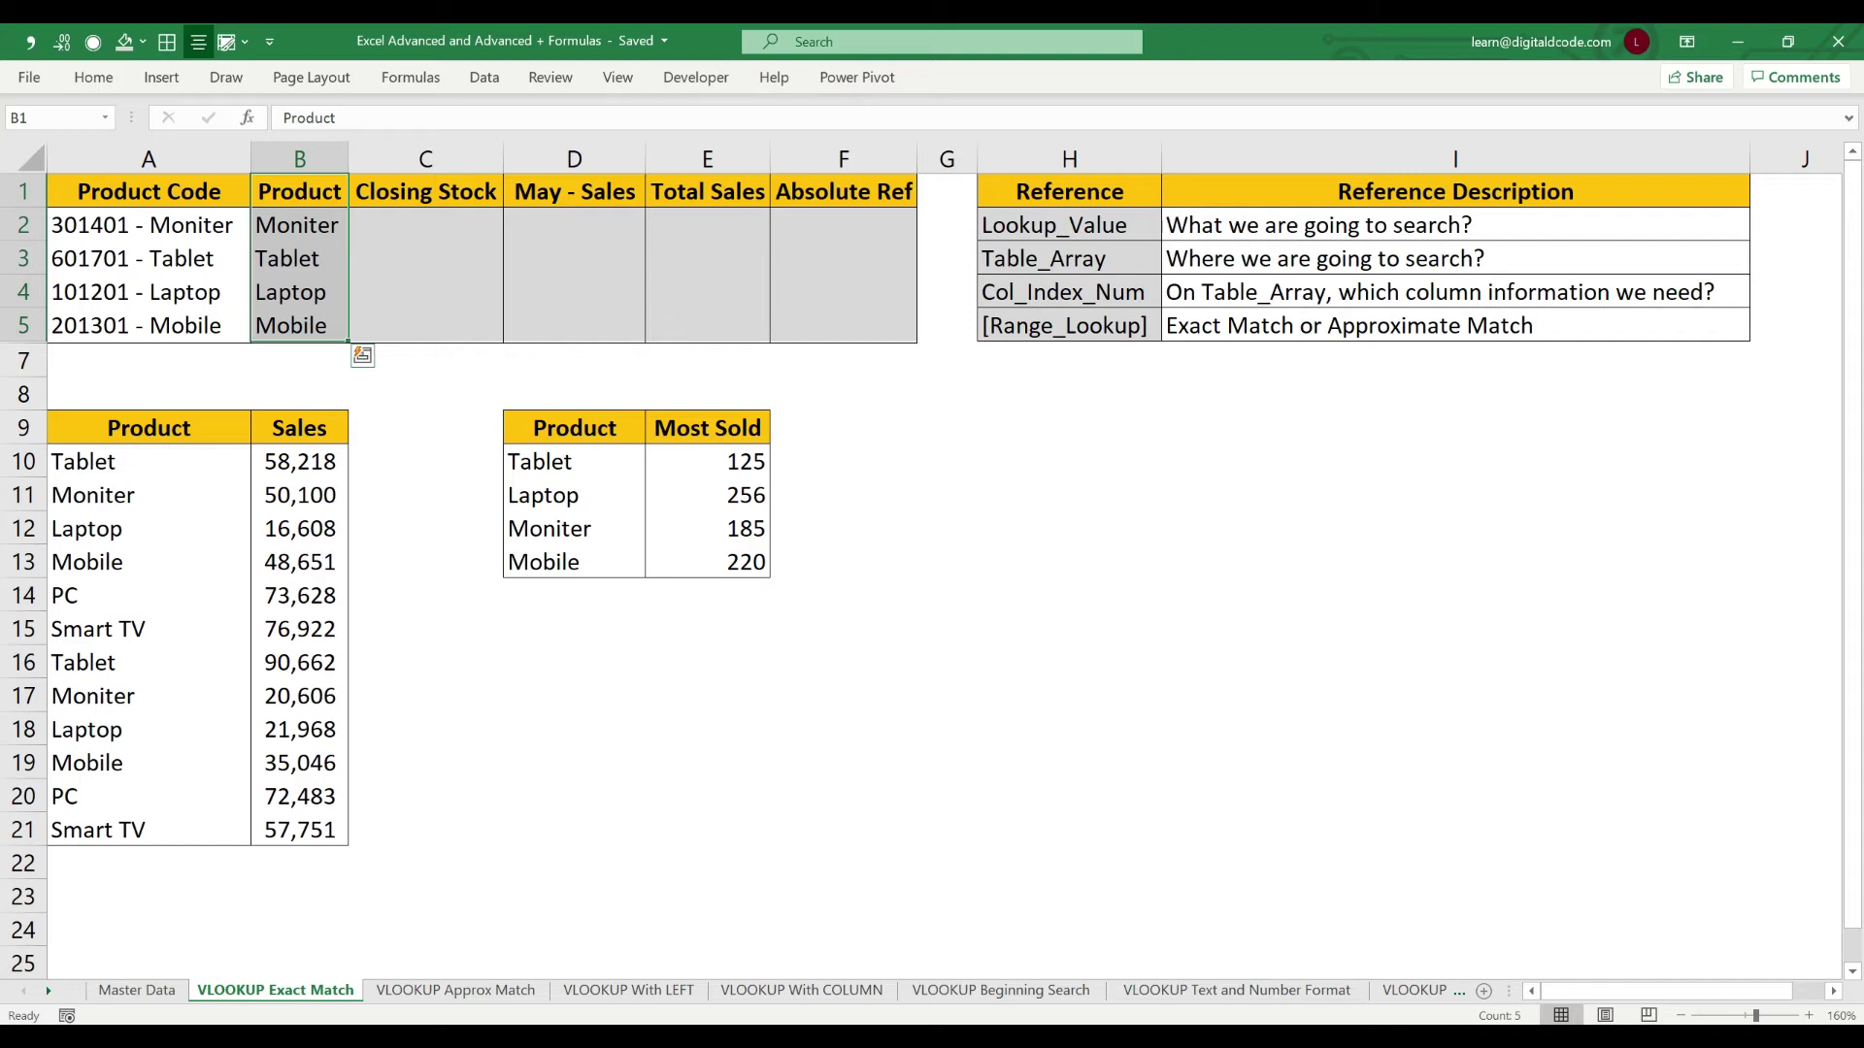
pyautogui.hotkey('ctrl', 'shift', 'Up')
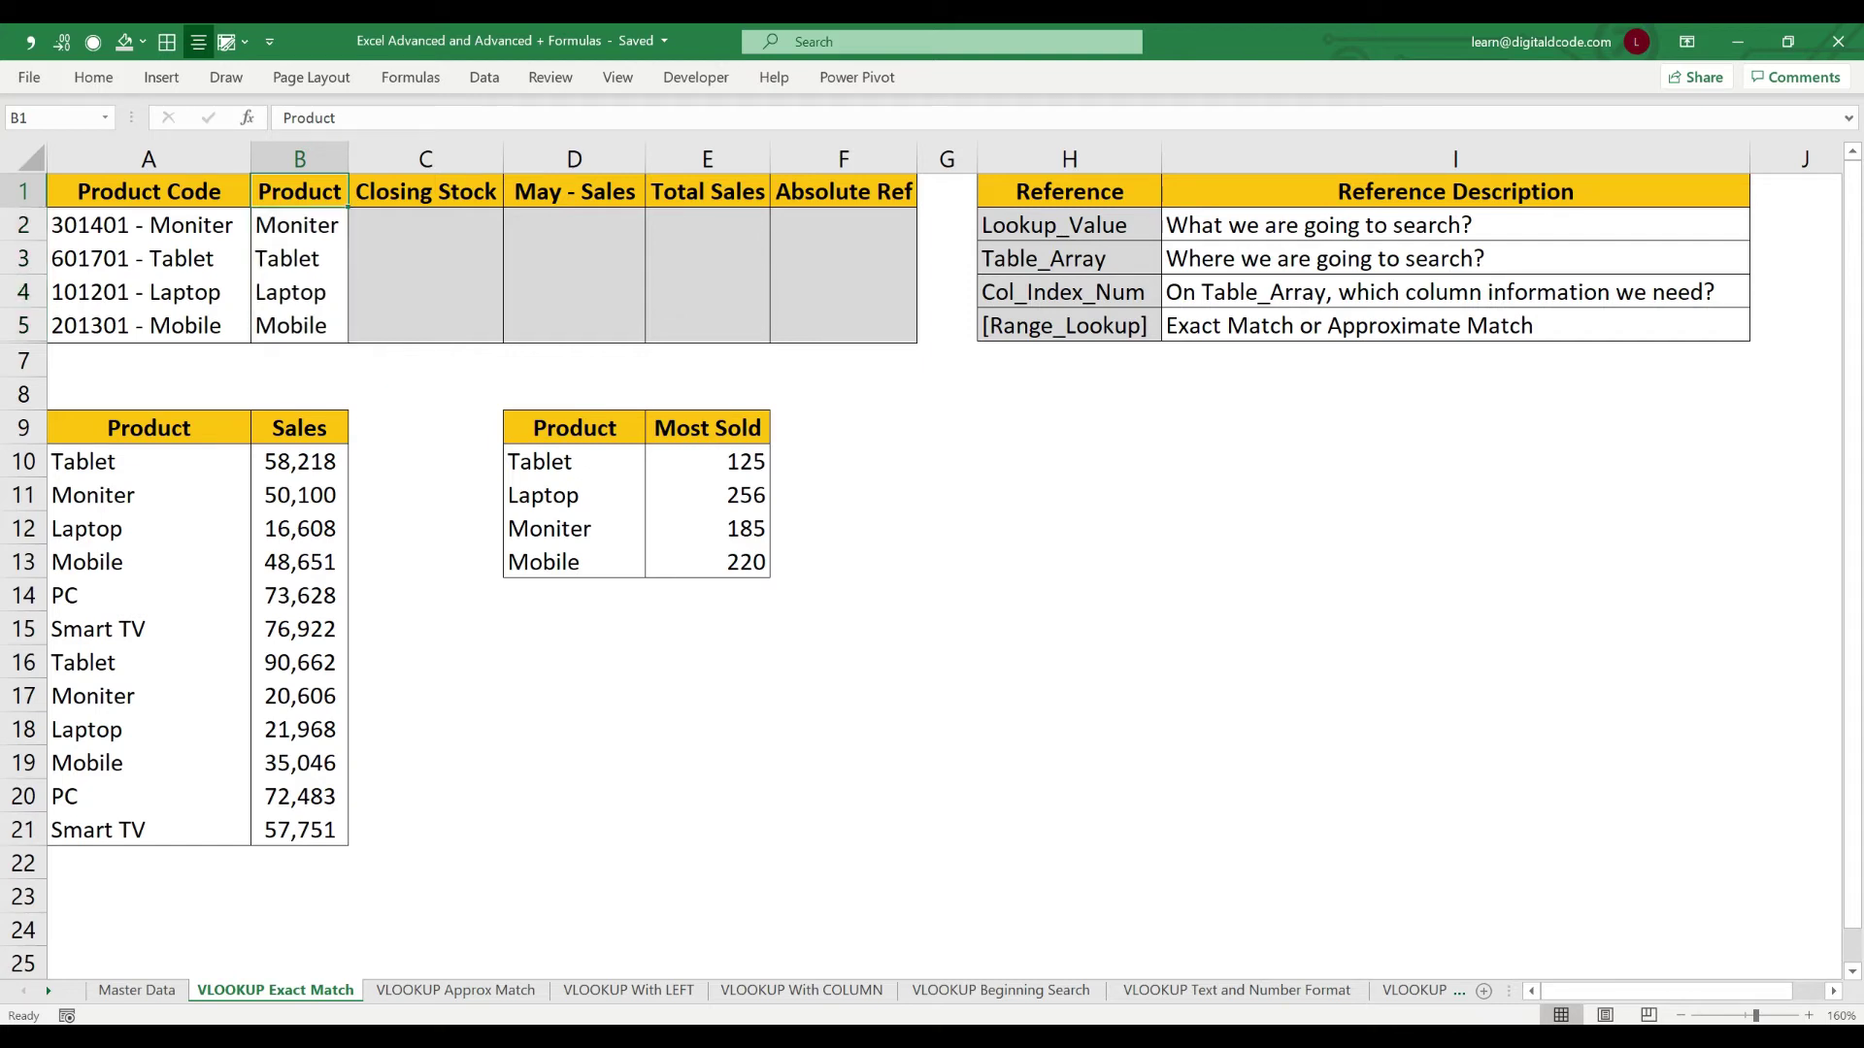
pyautogui.hotkey('shift', 'Down')
pyautogui.hotkey('shift', 'Down')
pyautogui.hotkey('shift', 'Down')
pyautogui.hotkey('shift', 'Down')
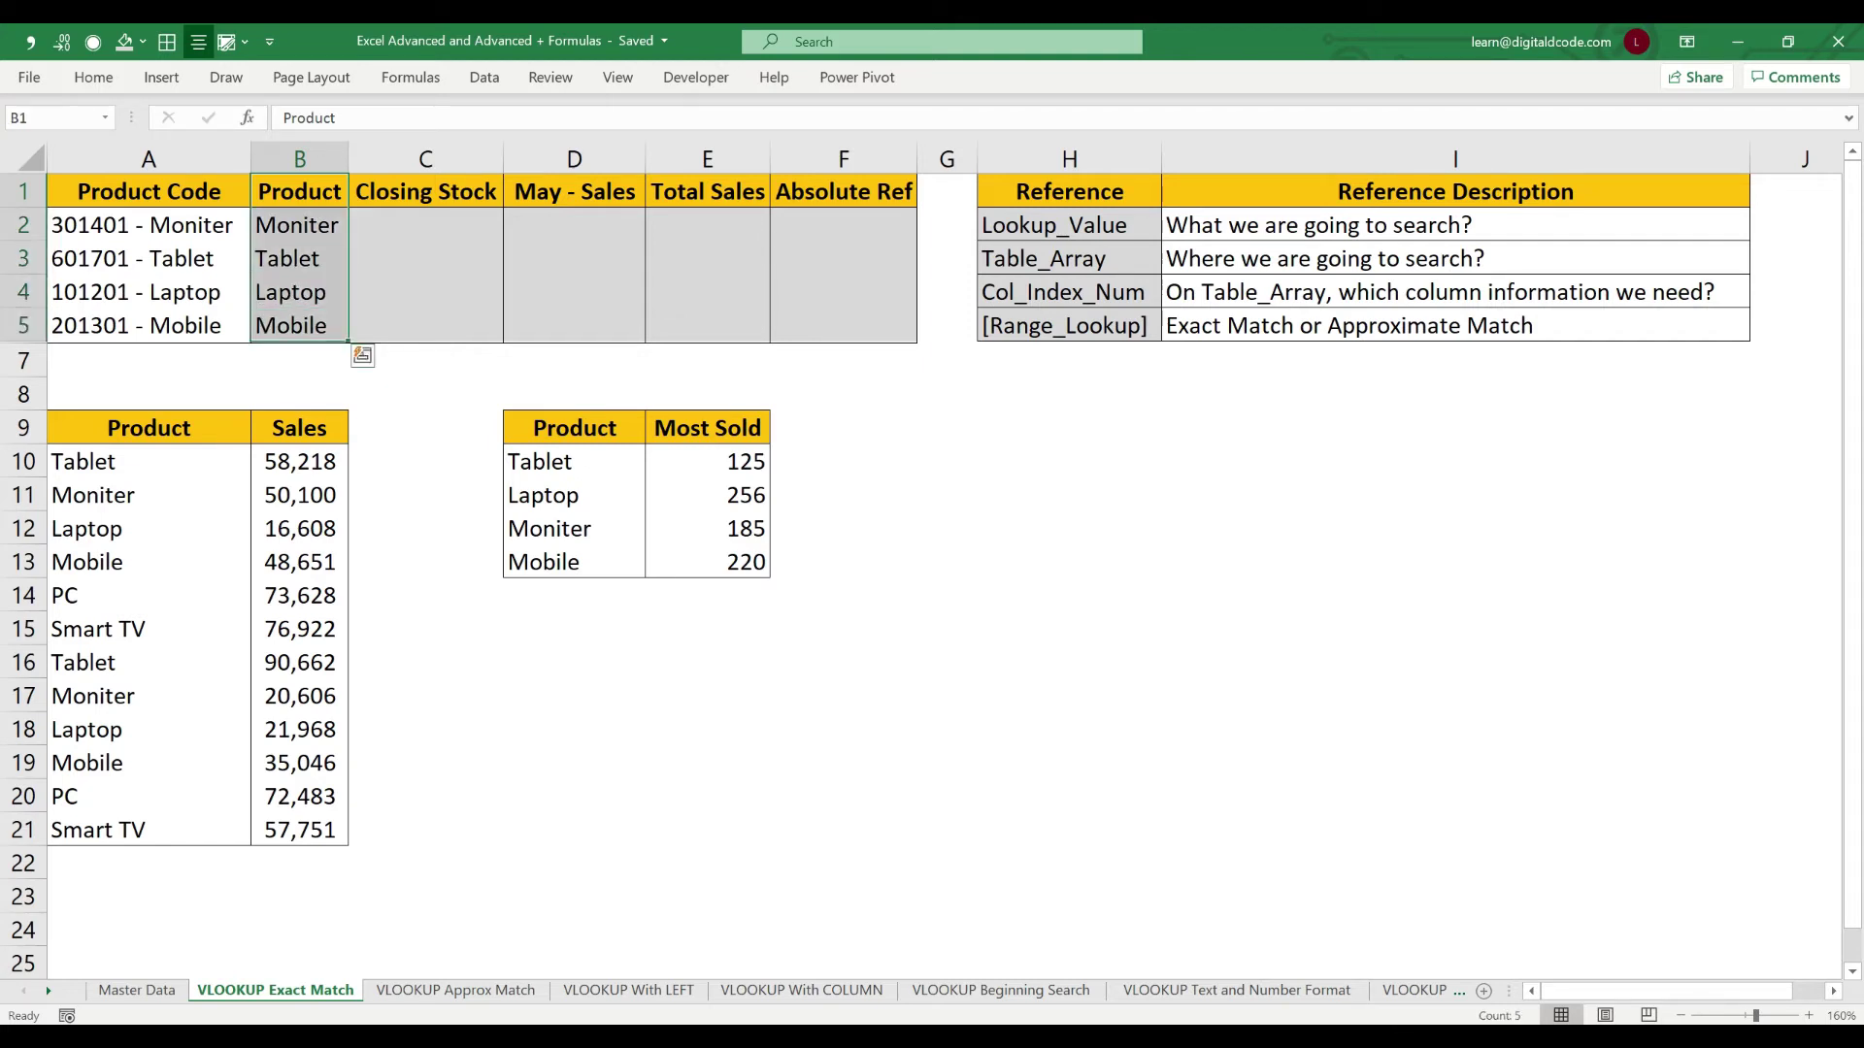
# Examine the Master Data column headers to locate the Product column that holds the matching product names
pyautogui.hotkey('ctrl', 'pageup')
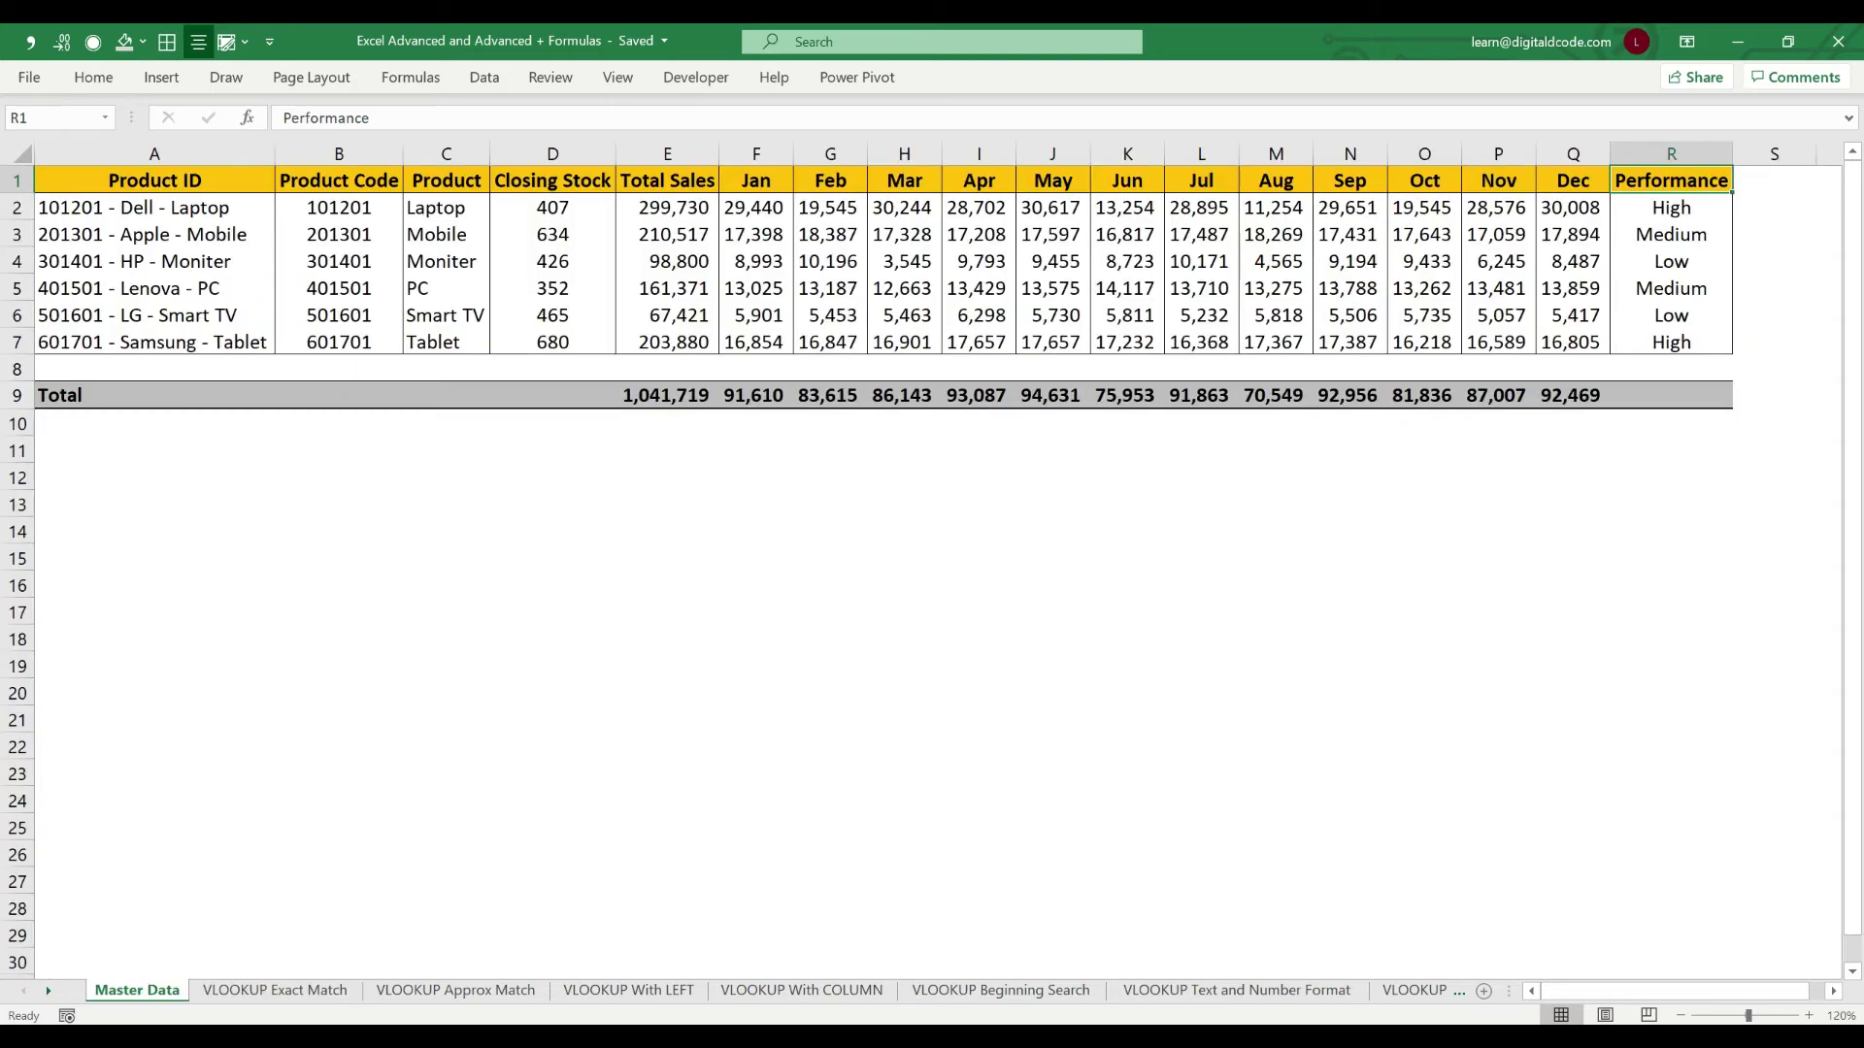
pyautogui.press('Right')
pyautogui.press('Right')
pyautogui.press('Right')
pyautogui.press('Right')
pyautogui.press('Home')
pyautogui.press('Right')
pyautogui.press('Right')
pyautogui.press('Right')
pyautogui.press('Left')
pyautogui.press('Down')
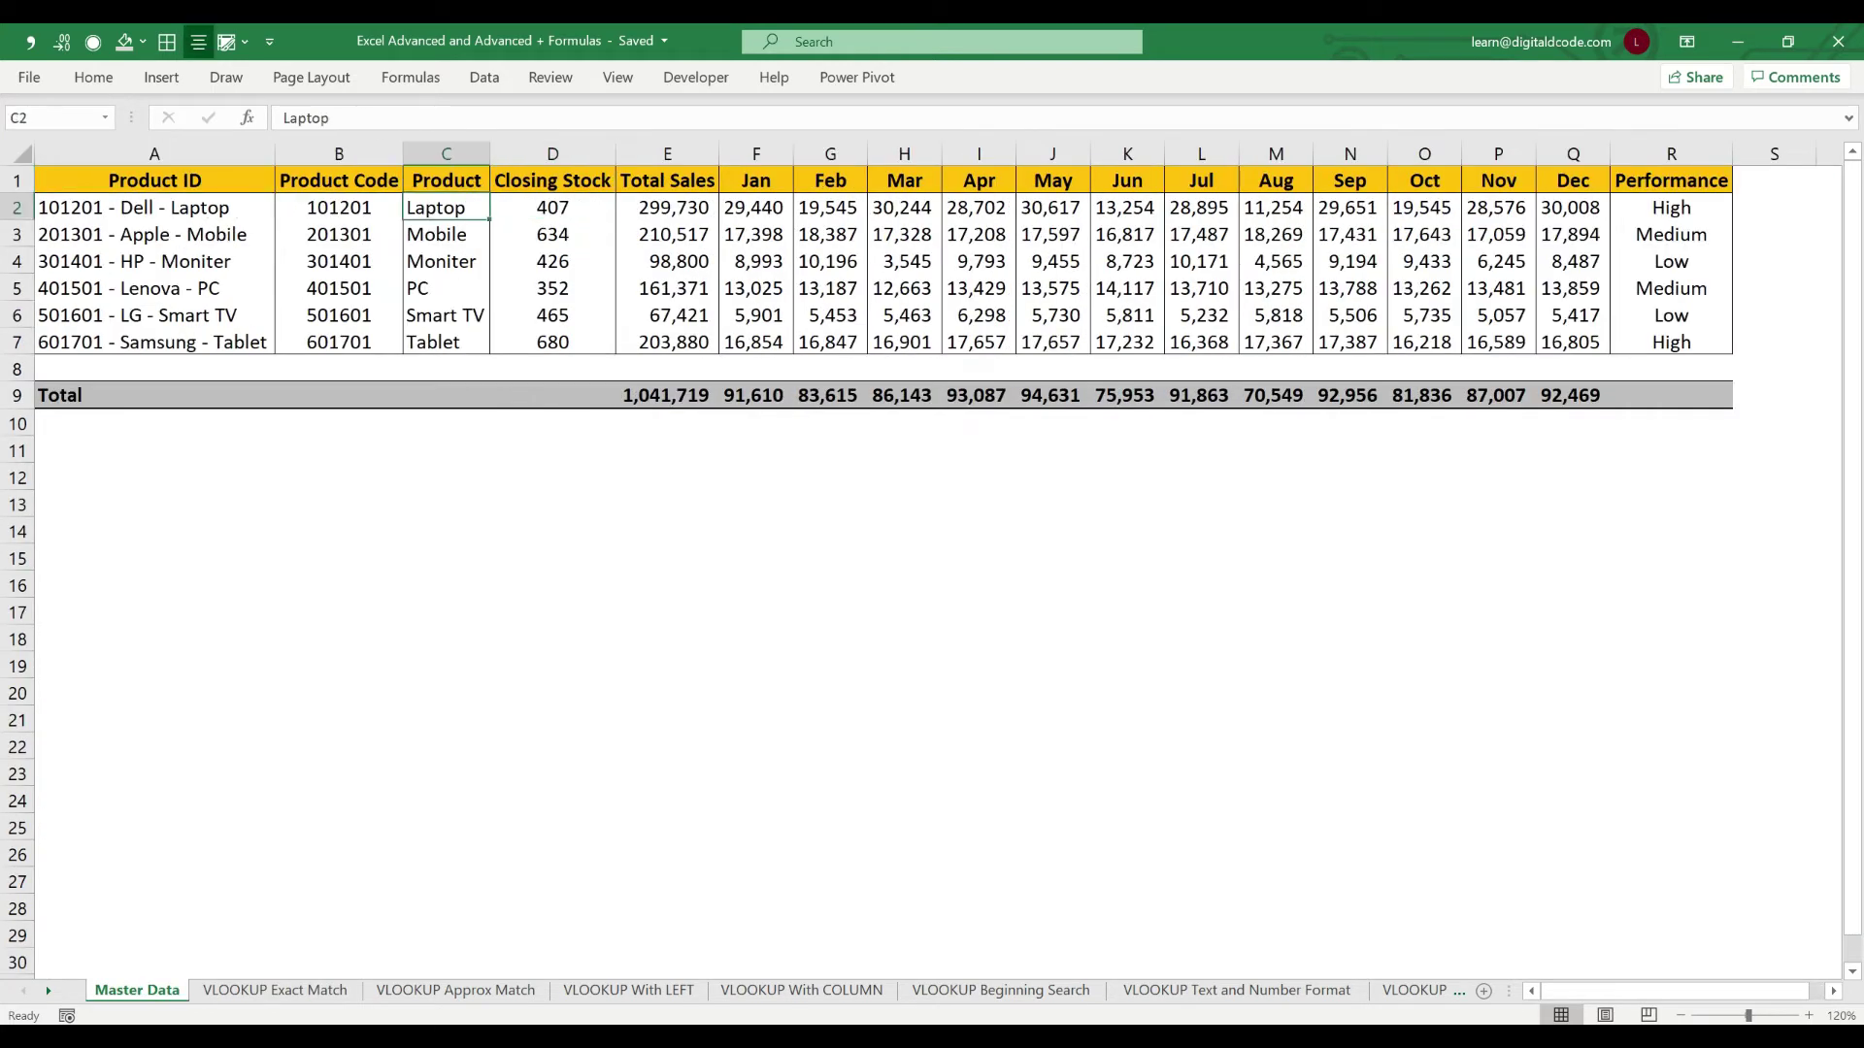
# Compare the first Product entry, Moniter, on the VLOOKUP Exact Match sheet with its counterpart in the Master Data Product column
pyautogui.hotkey('ctrl', 'pagedown')
pyautogui.press('Down')
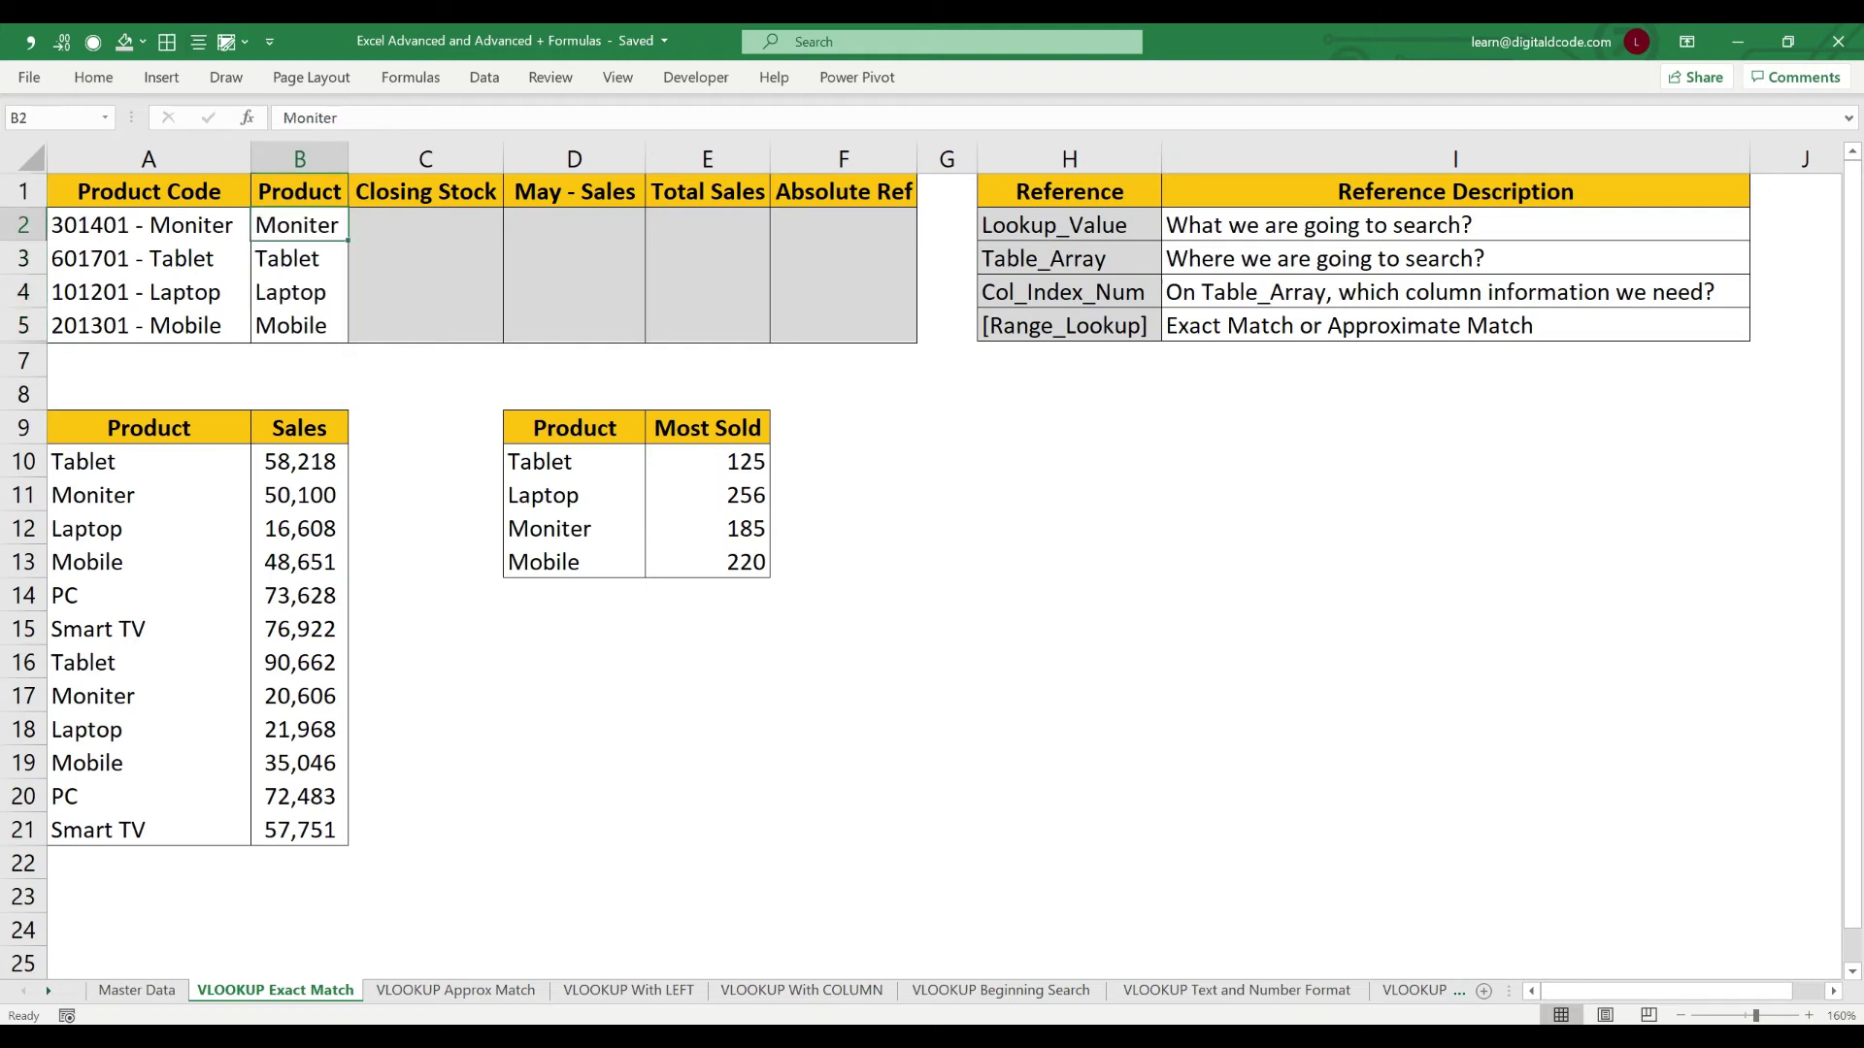
pyautogui.hotkey('ctrl', 'pageup')
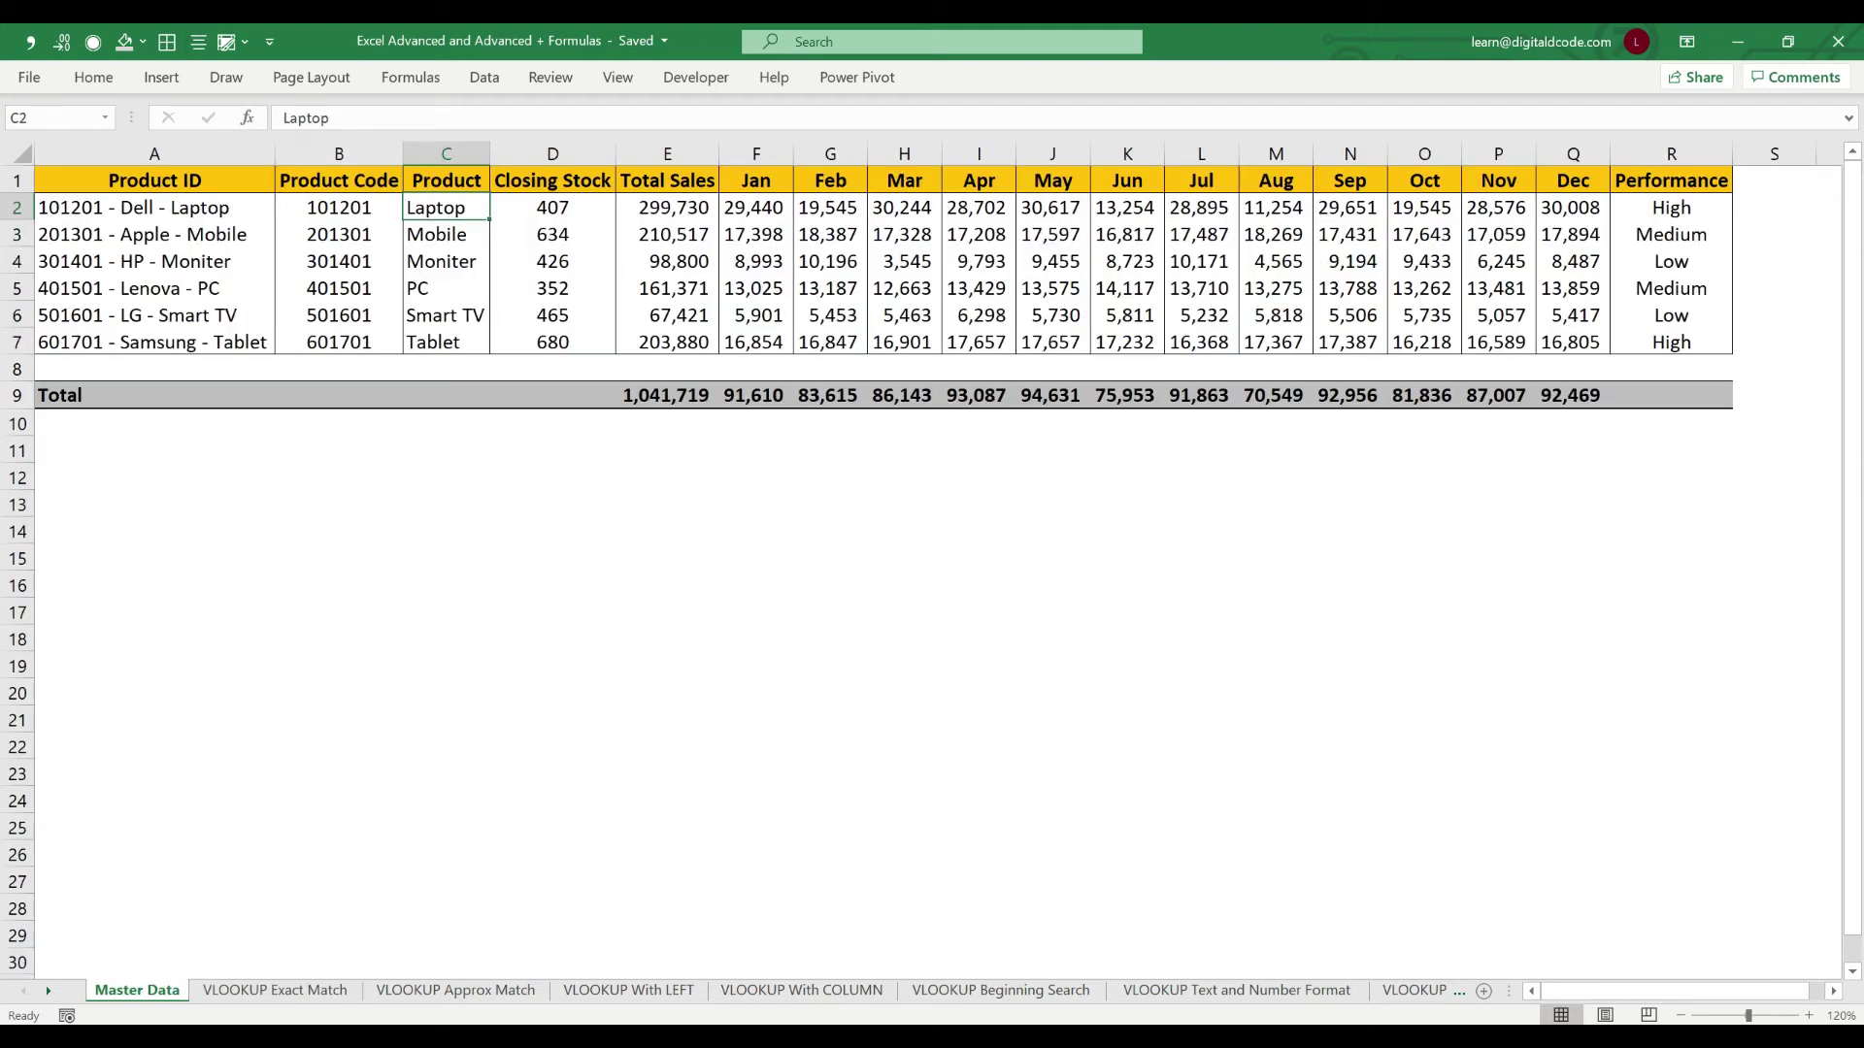
pyautogui.press('Down')
pyautogui.press('Down')
pyautogui.press('Down')
pyautogui.press('Up')
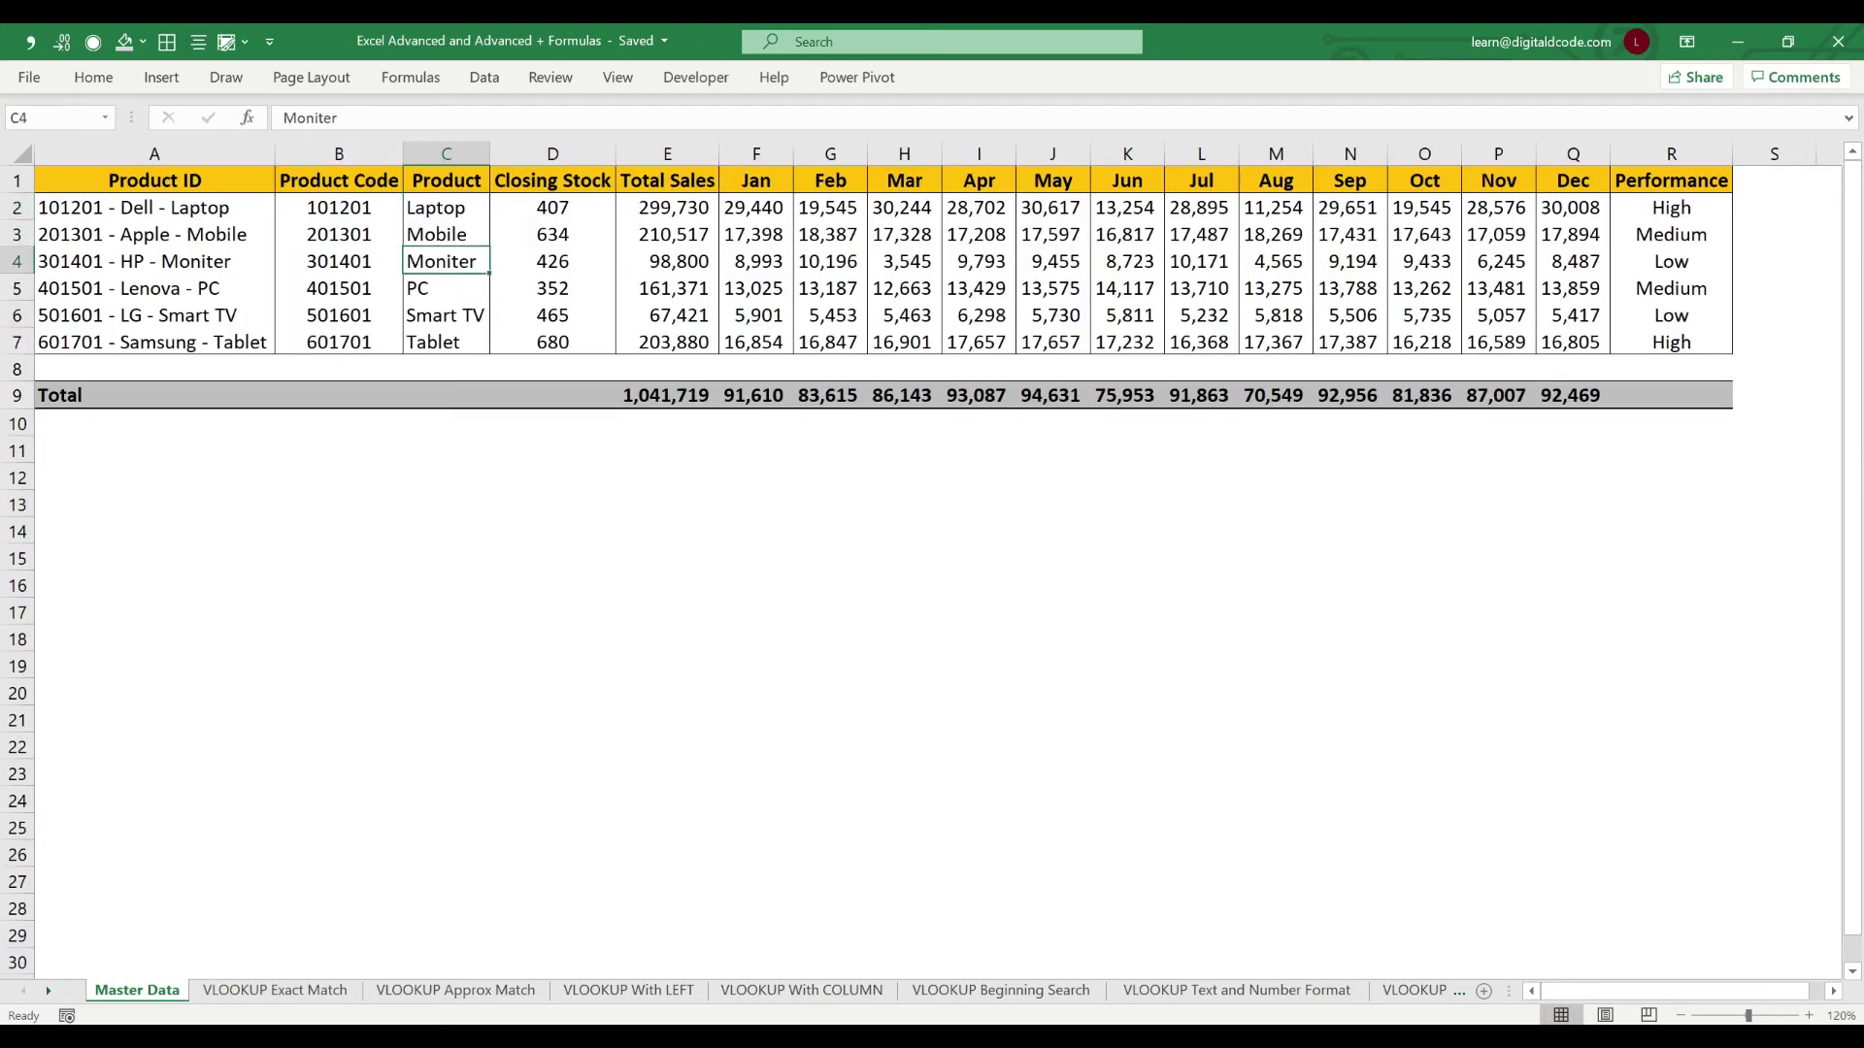
# Try adding an "s" to the Moniter entry in cell C4 of Master Data, and restore the original text
pyautogui.press('F2')
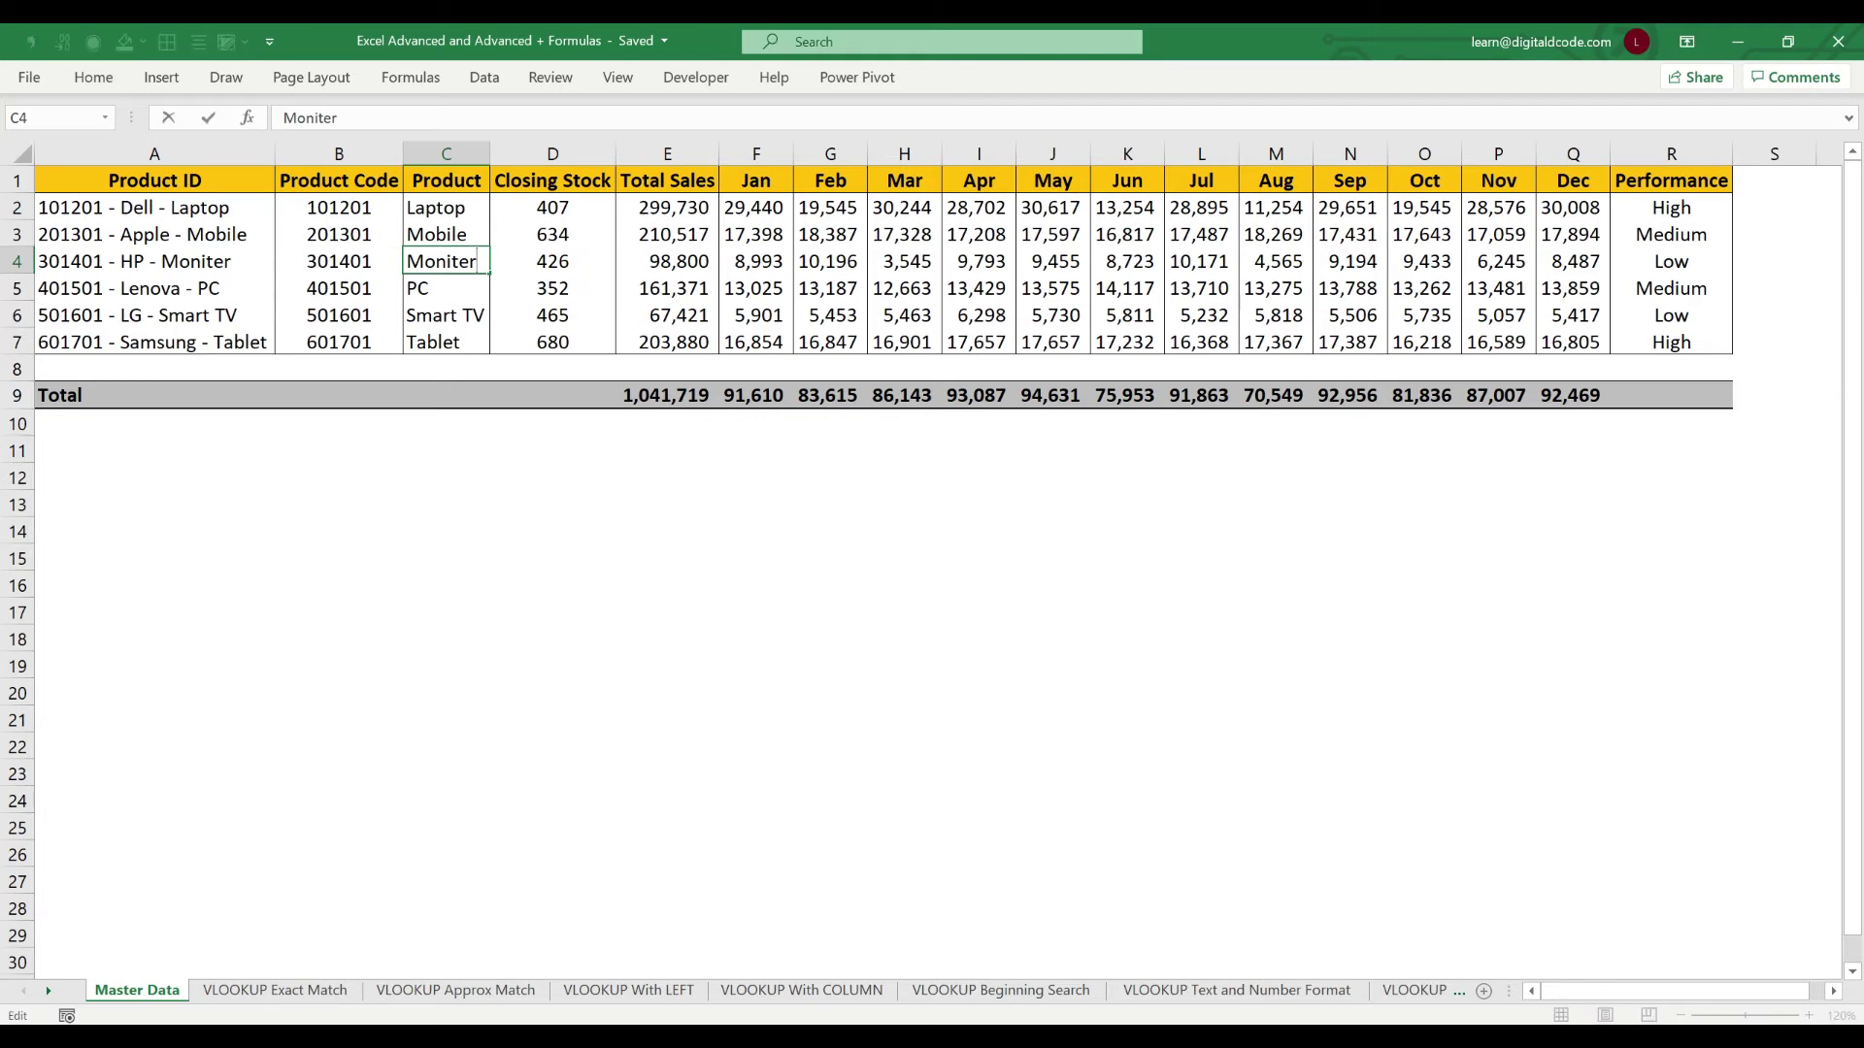
pyautogui.write('s')
pyautogui.hotkey('ctrl', 'Return')
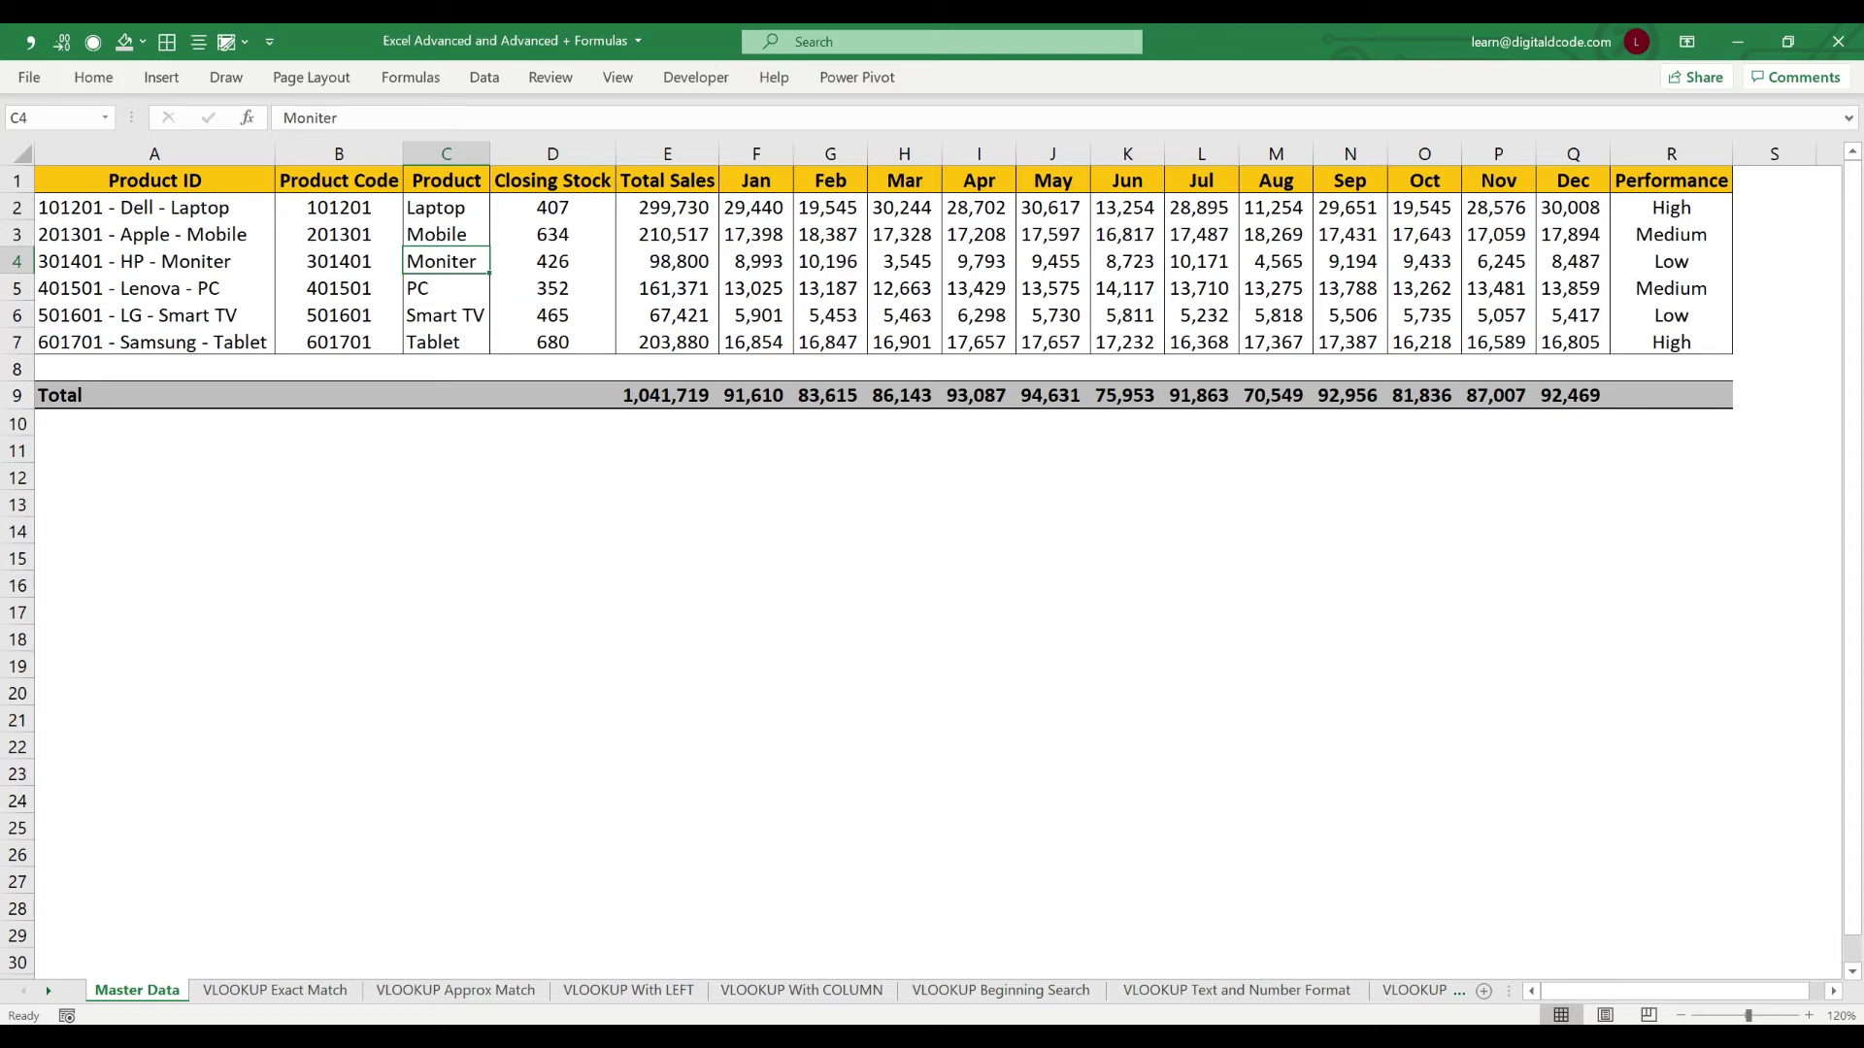
# Review the Product entries B2:B5 on the VLOOKUP Exact Match sheet against the empty Closing Stock column
pyautogui.hotkey('ctrl', 'pagedown')
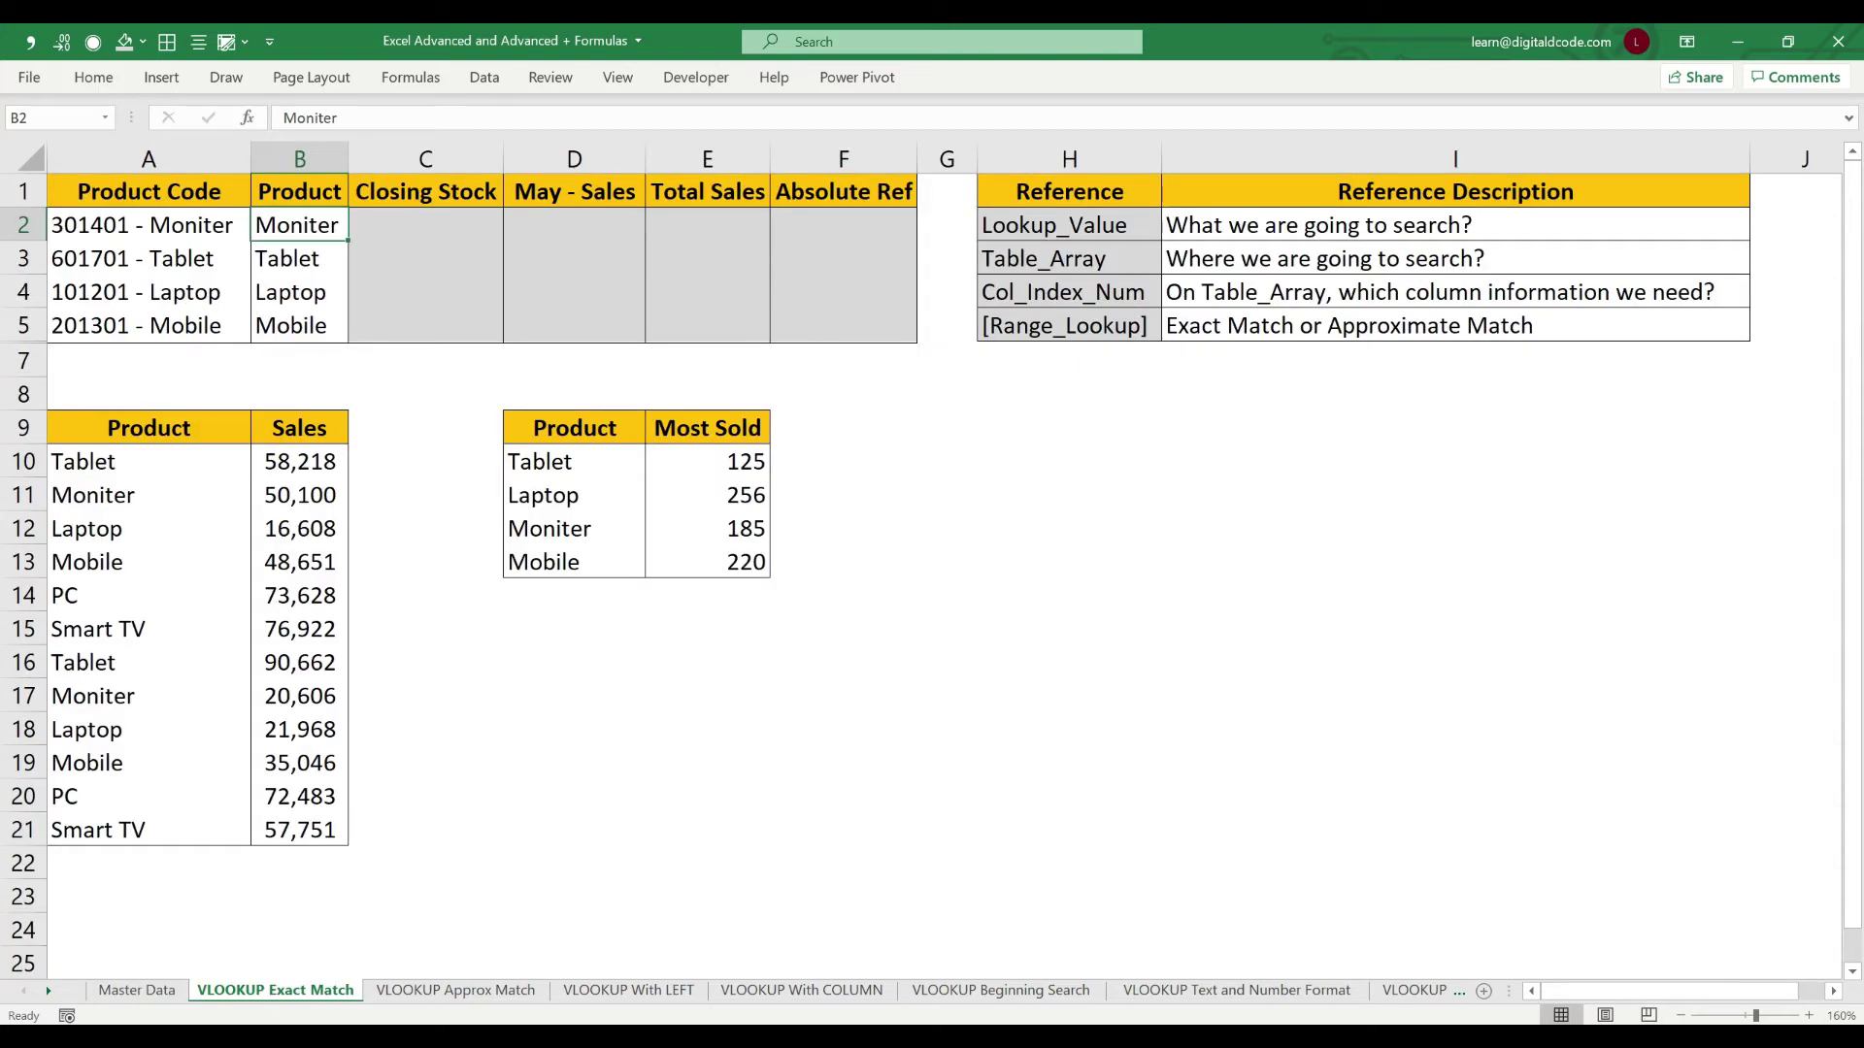
pyautogui.press('Right')
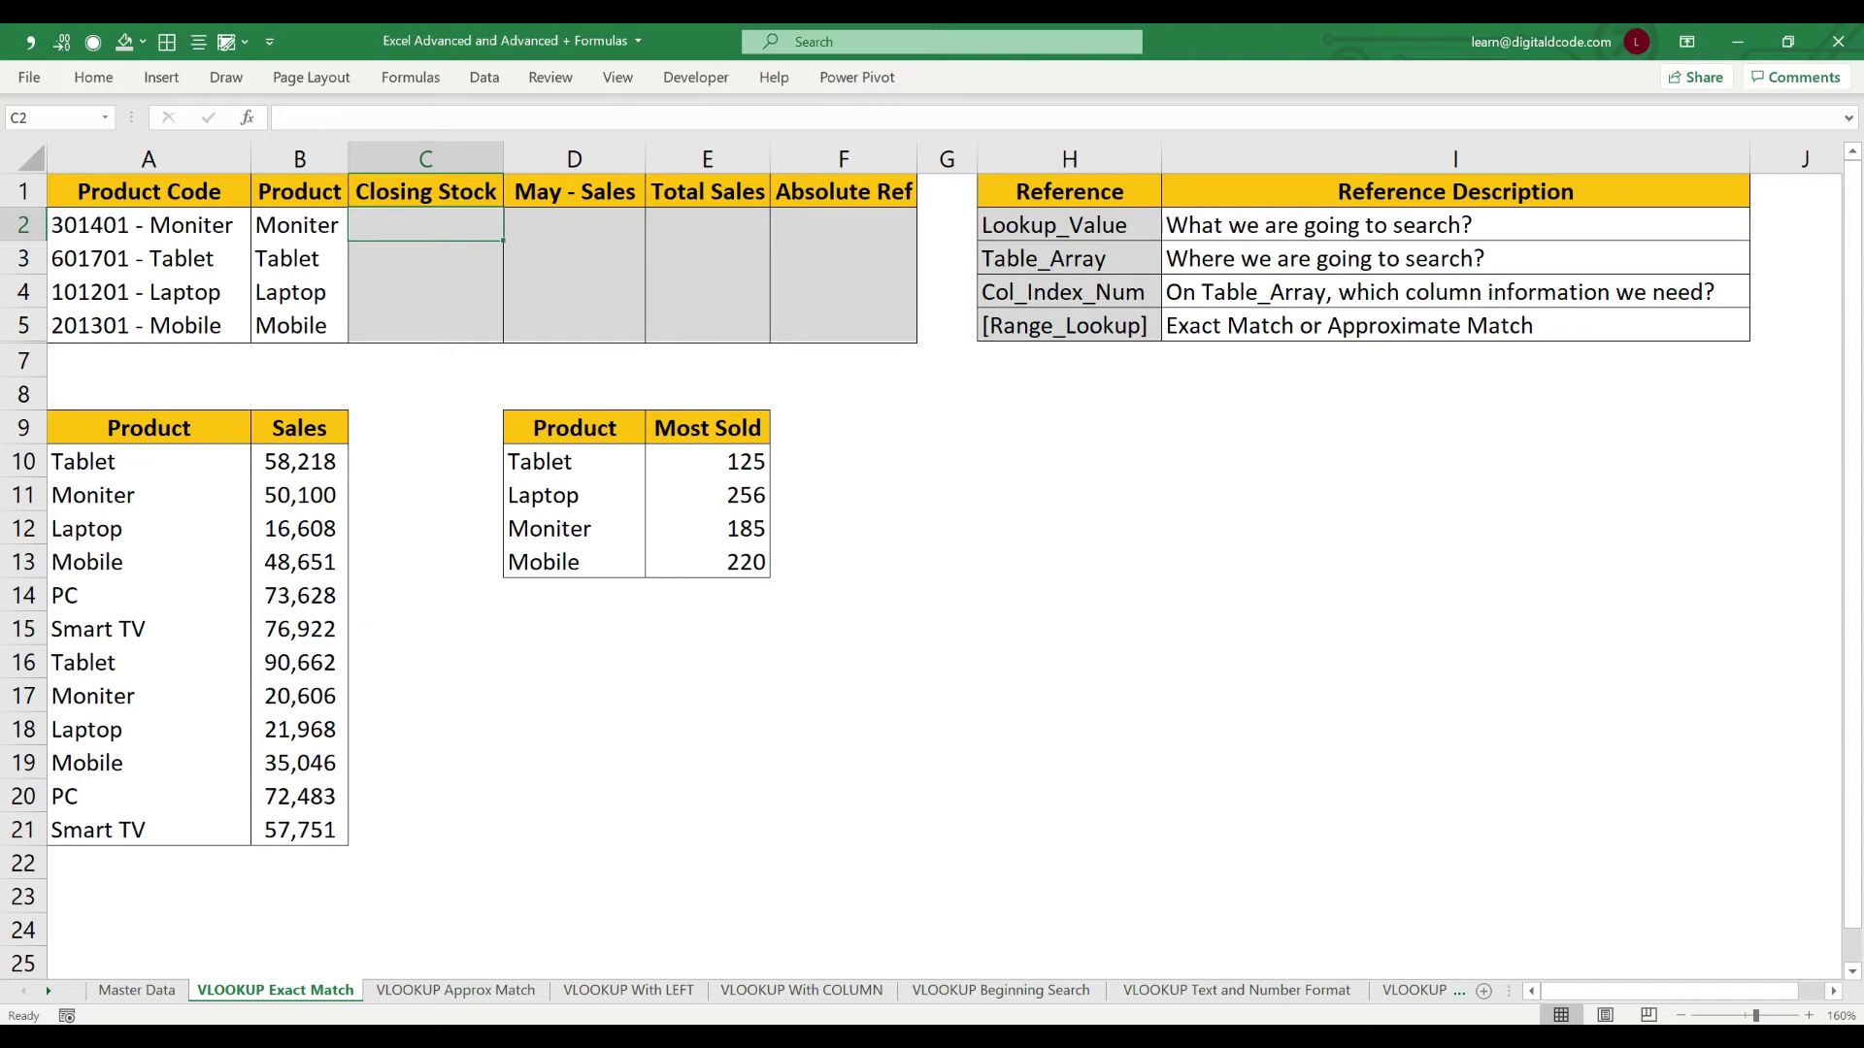
pyautogui.press('Left')
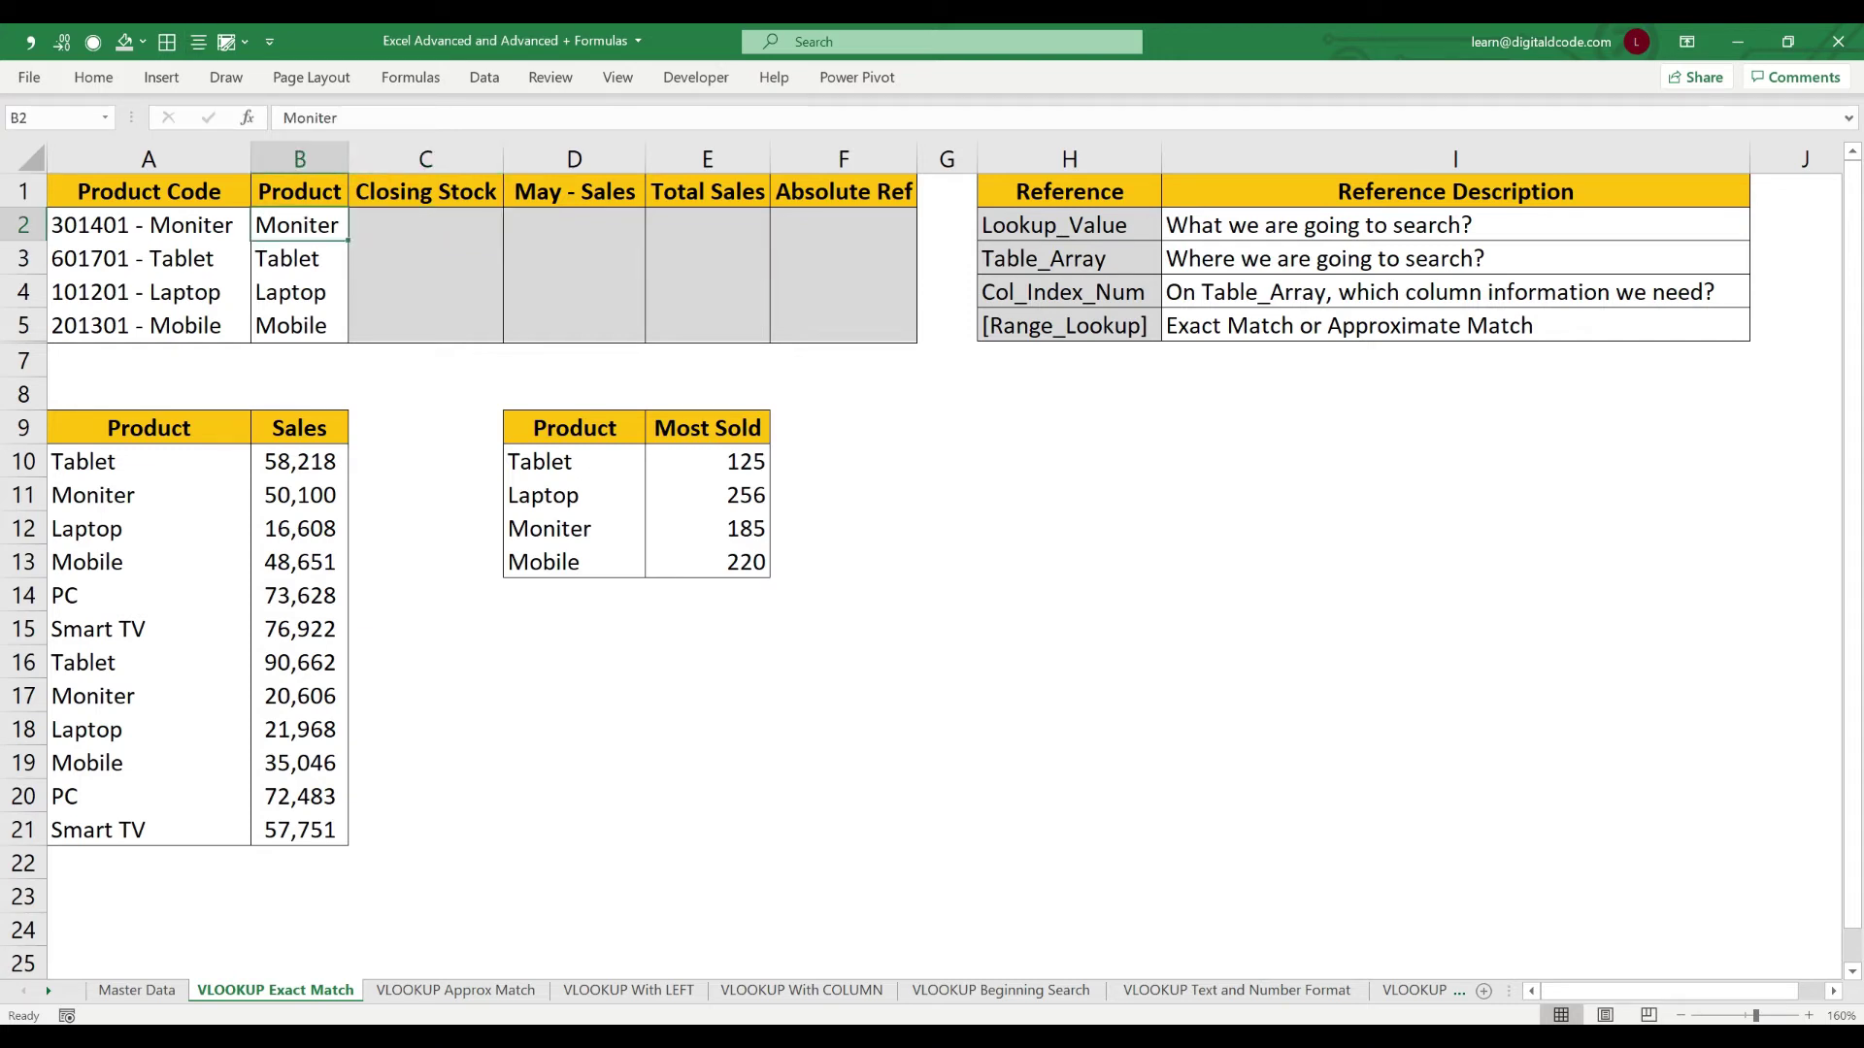
pyautogui.hotkey('shift', 'Down')
pyautogui.hotkey('shift', 'Down')
pyautogui.hotkey('shift', 'Down')
pyautogui.press('Right')
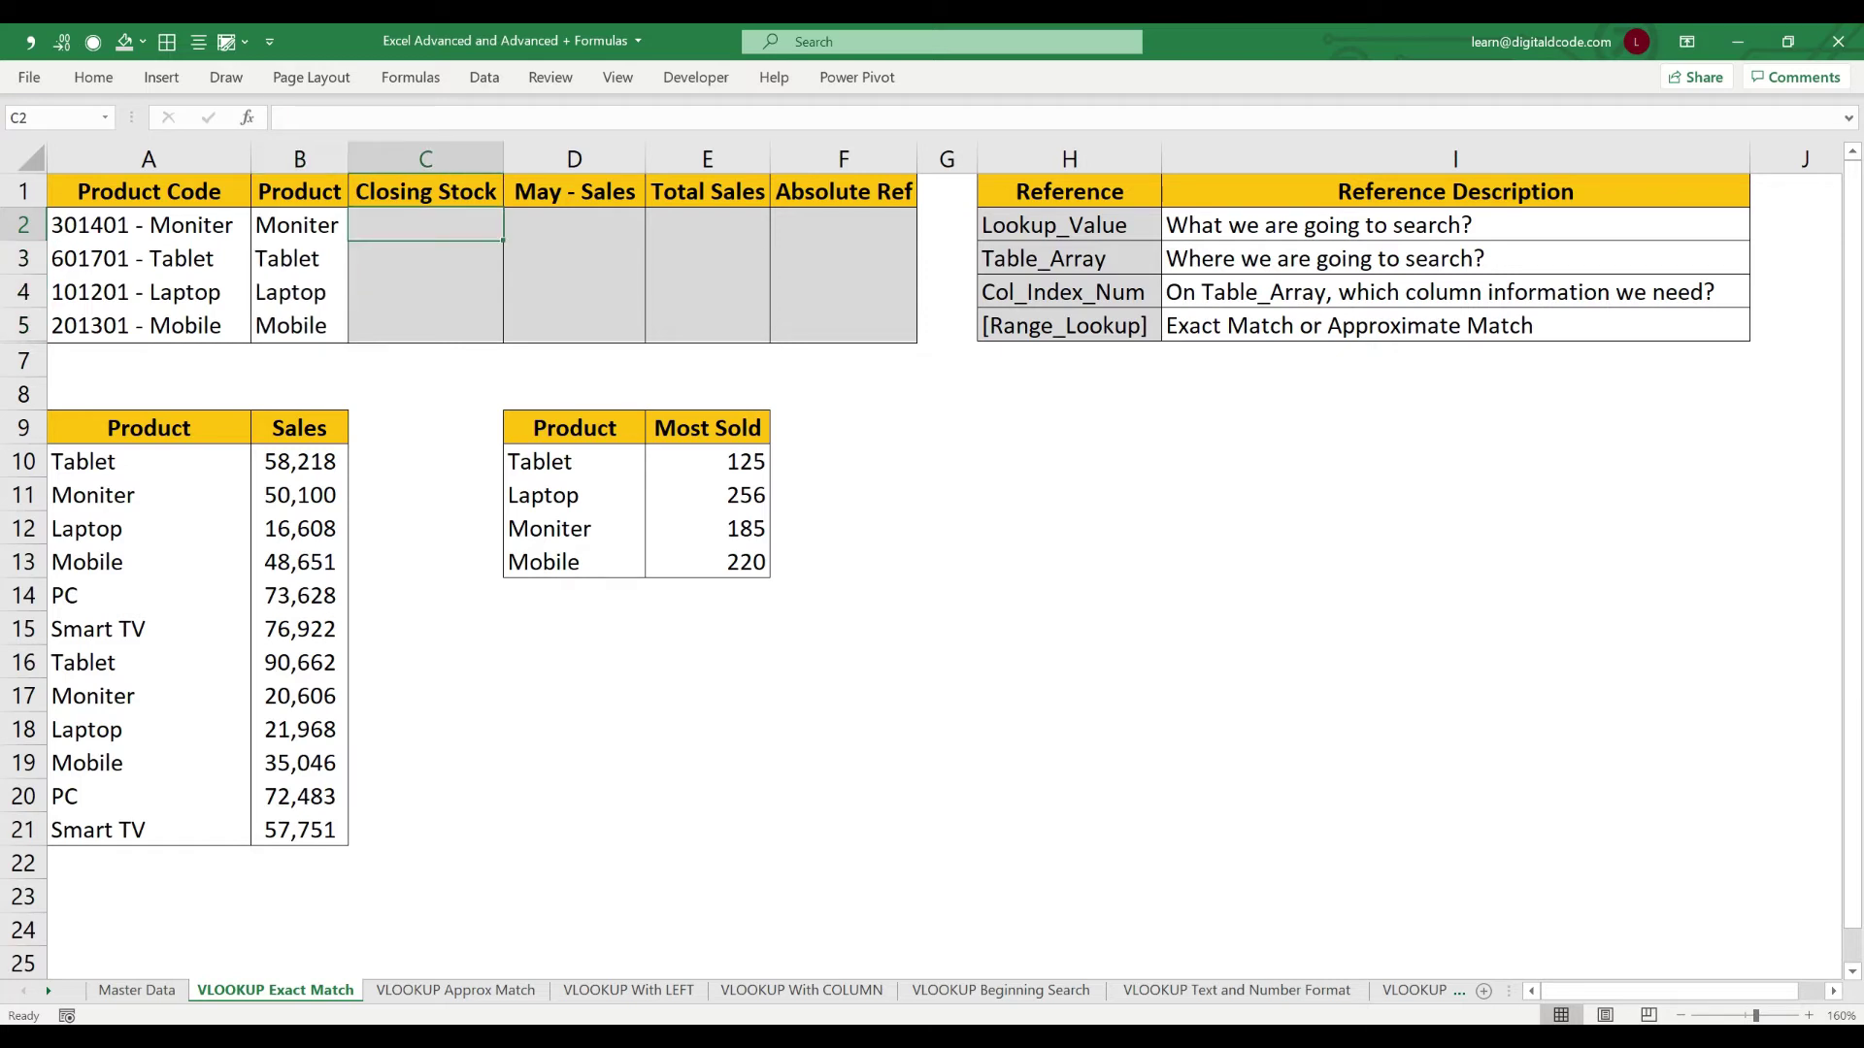
# Examine the Closing Stock values beside their Product names in columns C and D of Master Data
pyautogui.hotkey('ctrl', 'pageup')
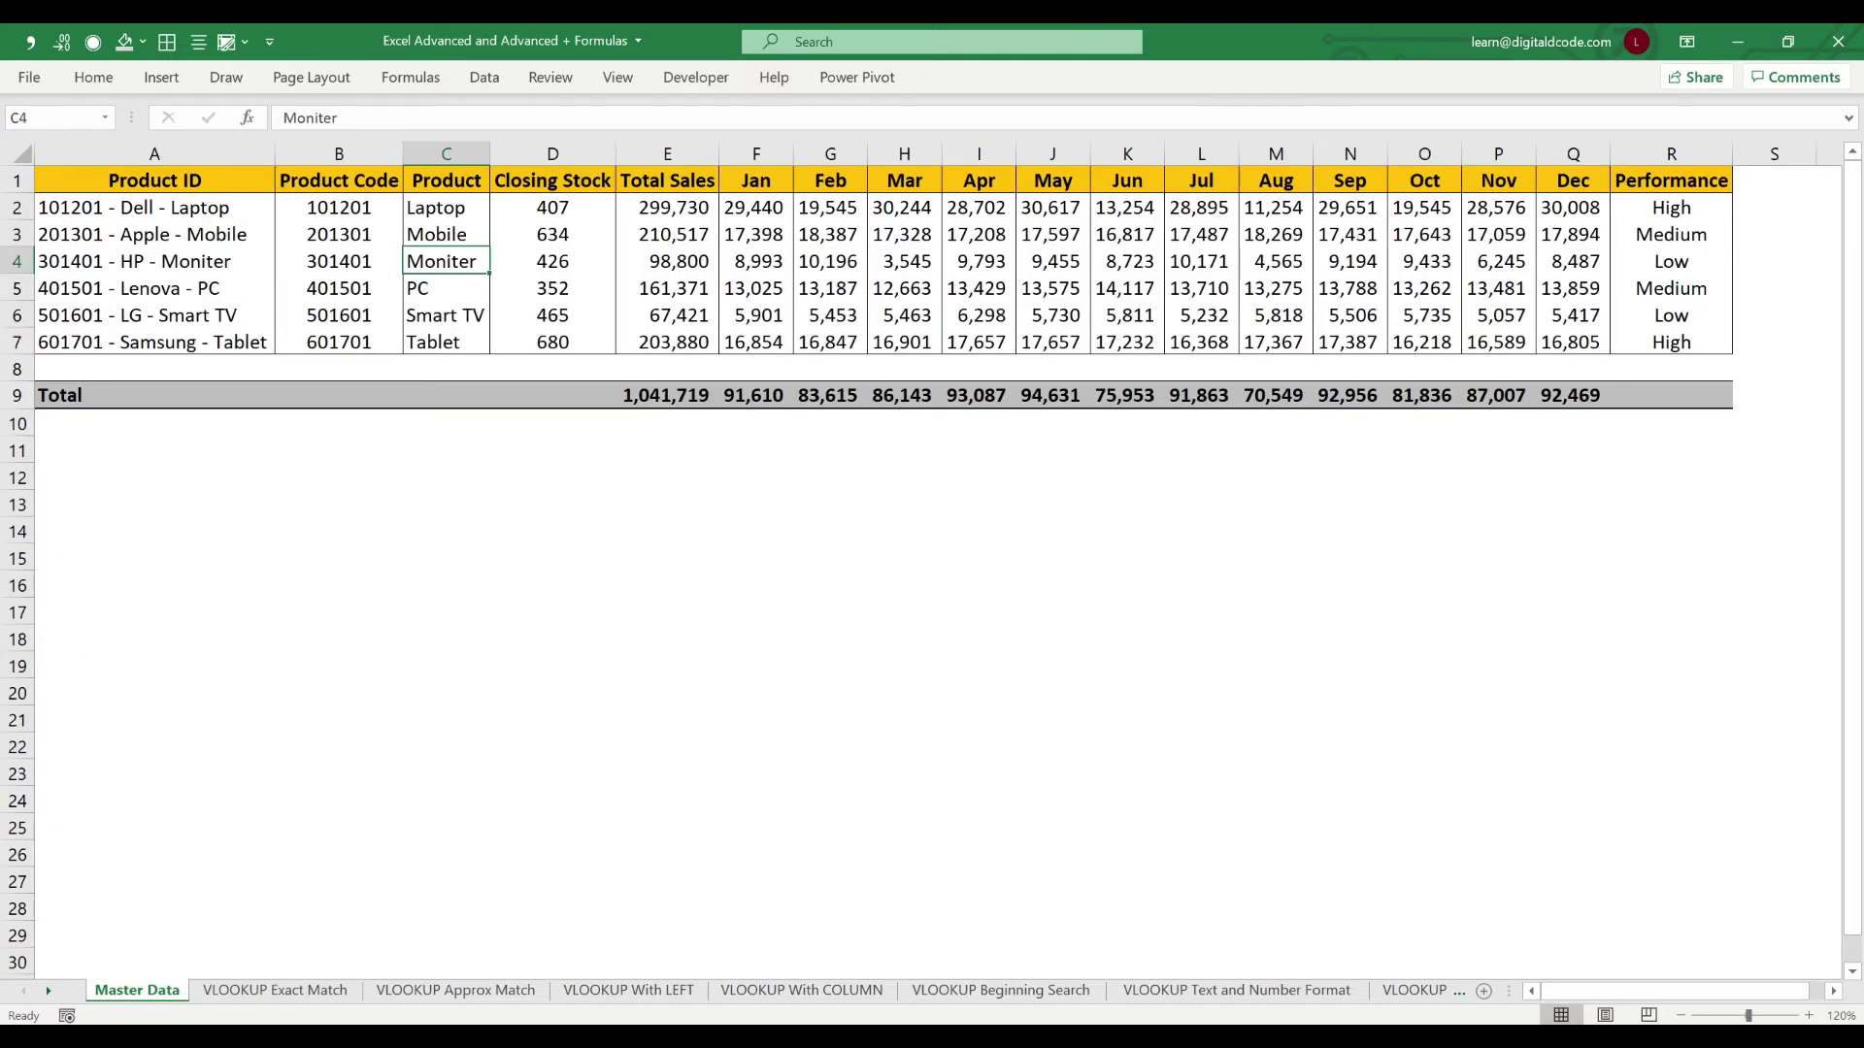
pyautogui.press('Up')
pyautogui.press('Right')
pyautogui.press('Up')
pyautogui.hotkey('shift', 'Down')
pyautogui.hotkey('shift', 'Down')
pyautogui.hotkey('shift', 'Down')
pyautogui.hotkey('shift', 'Down')
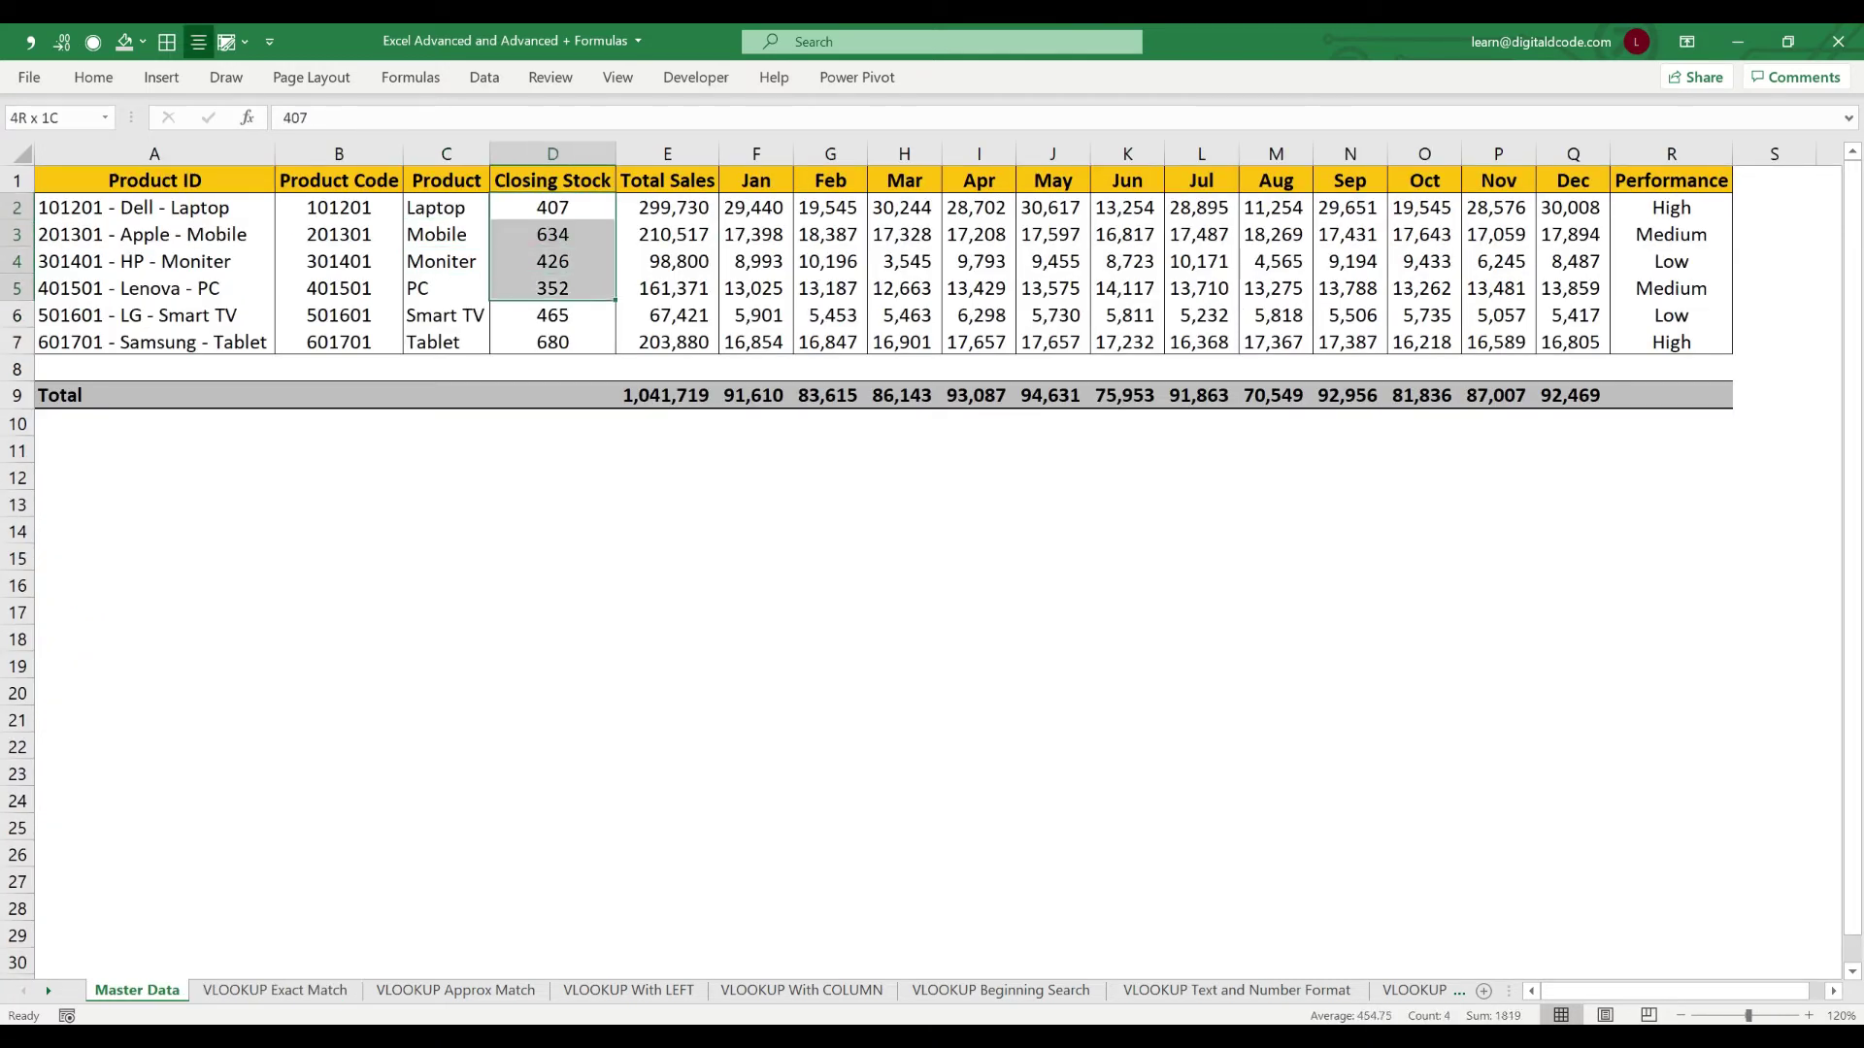
pyautogui.press('Left')
pyautogui.hotkey('shift', 'Right')
pyautogui.hotkey('shift', 'Down')
pyautogui.hotkey('shift', 'Down')
pyautogui.hotkey('shift', 'Down')
pyautogui.hotkey('shift', 'Down')
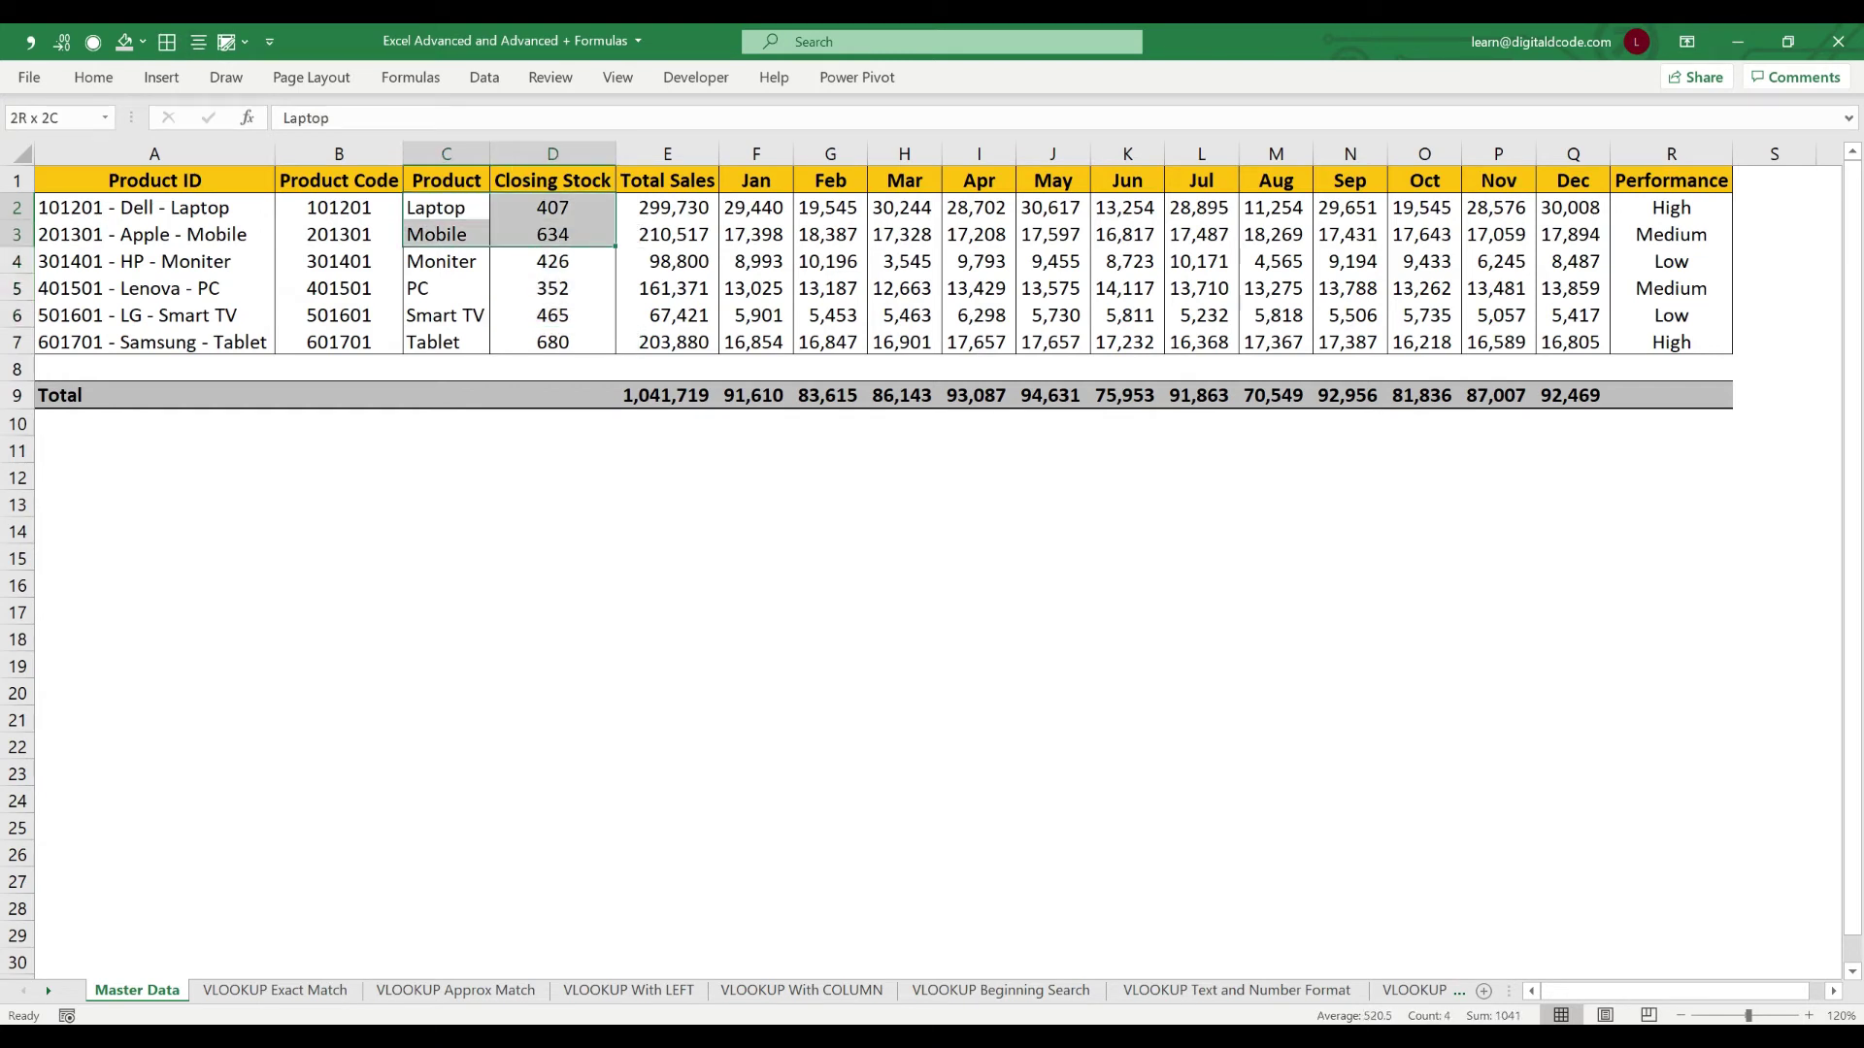
pyautogui.hotkey('shift', 'Down')
# Begin a VLOOKUP formula in Closing Stock cell C2 of the VLOOKUP Exact Match sheet with B2 as the lookup value
pyautogui.hotkey('ctrl', 'pagedown')
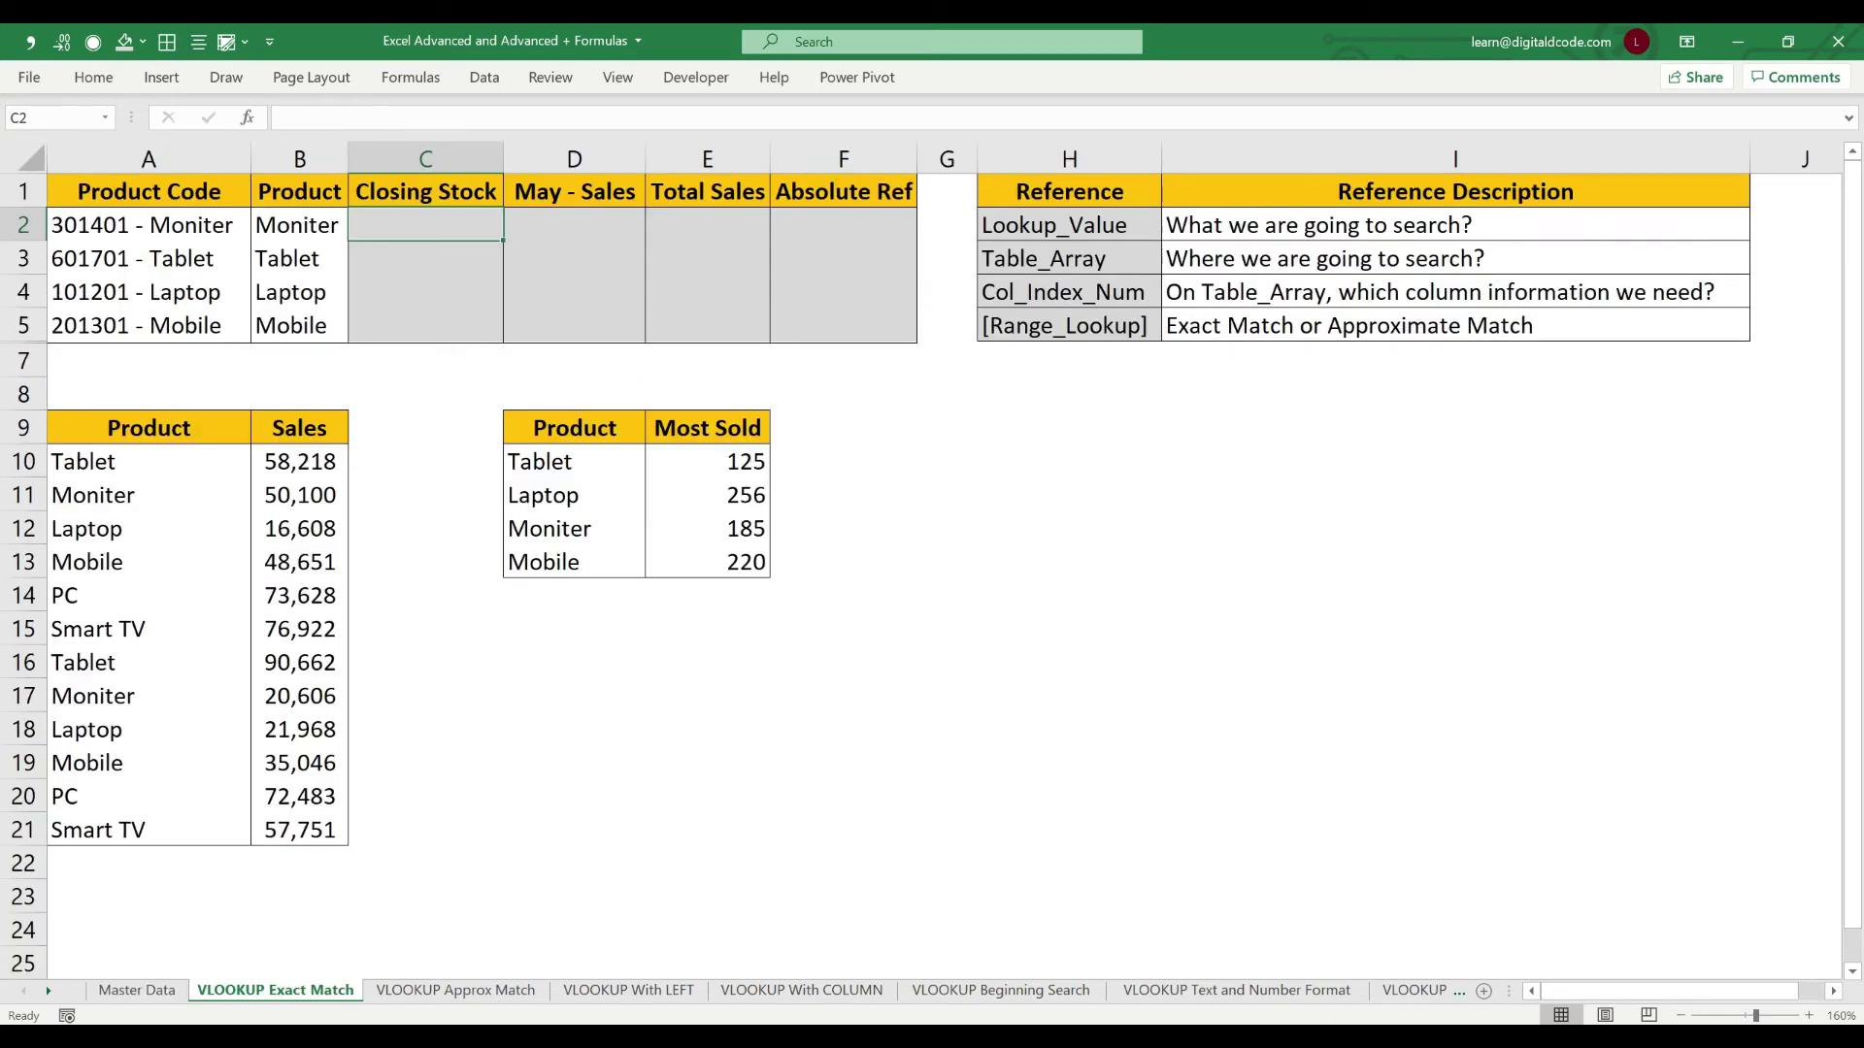
pyautogui.write('=')
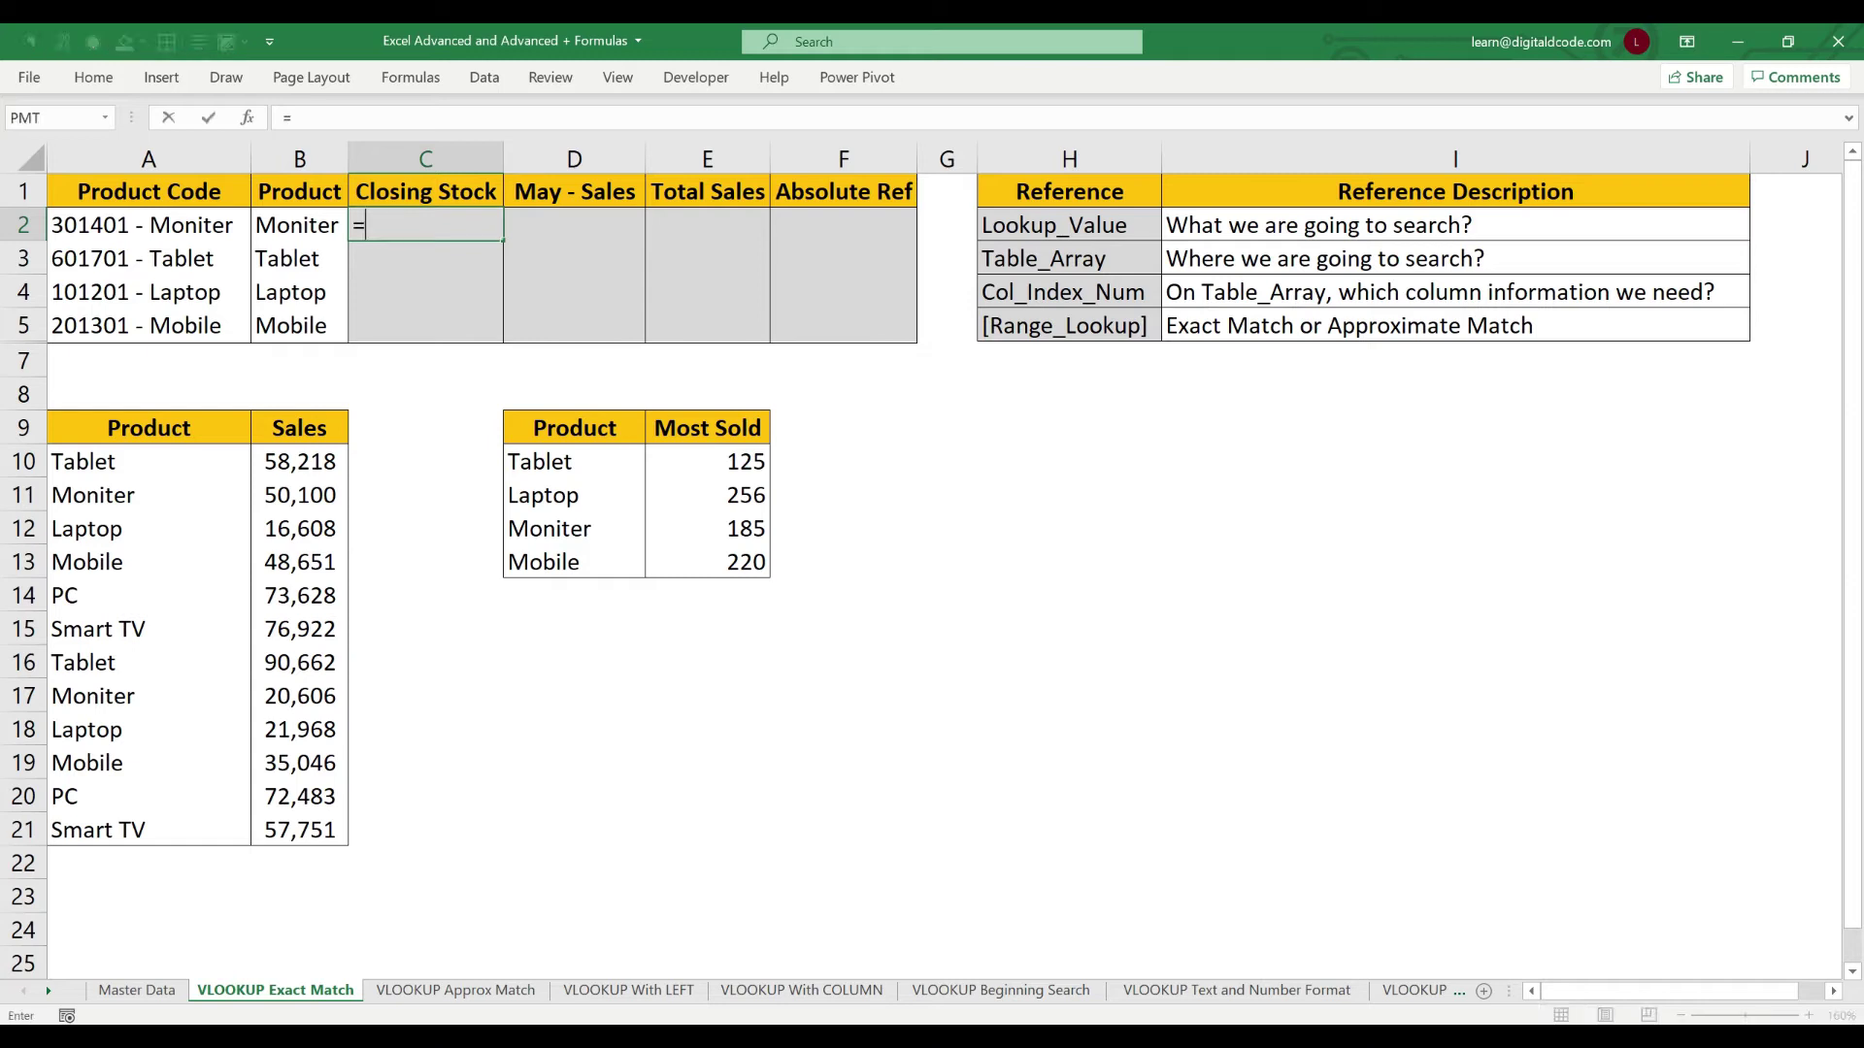
pyautogui.write('vl')
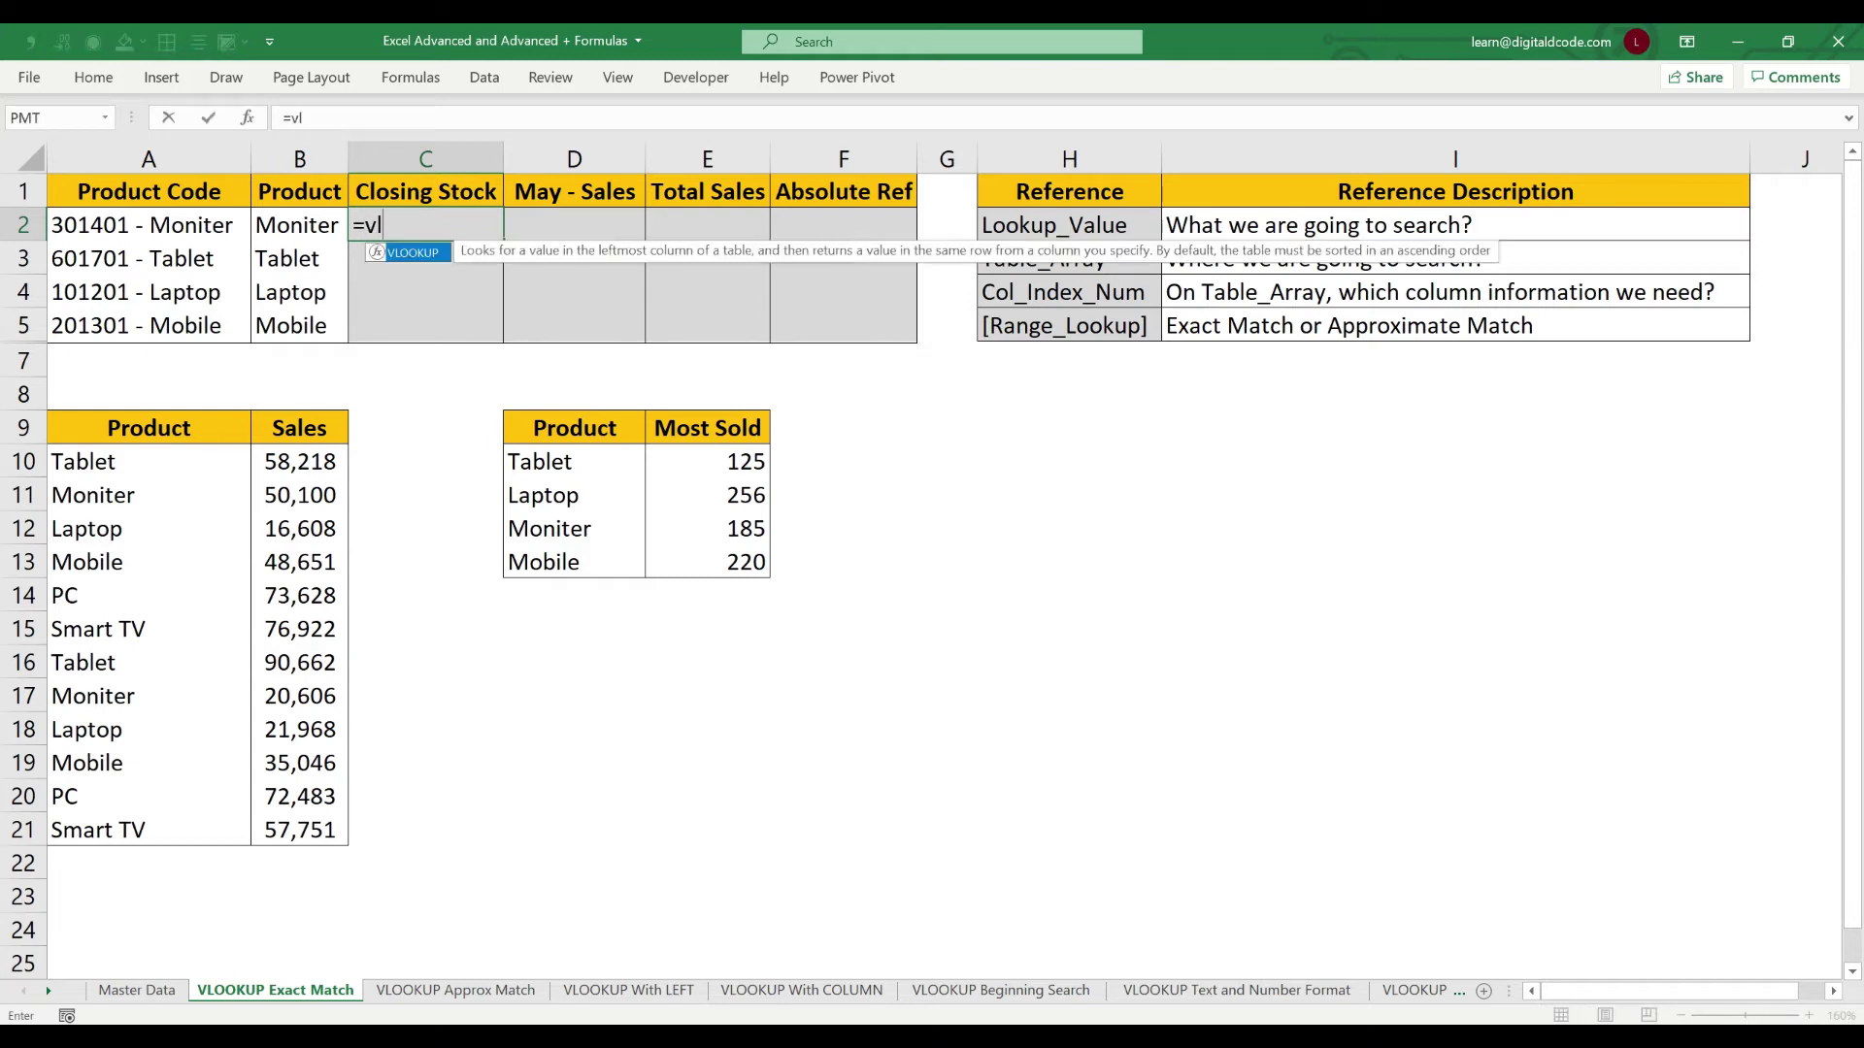
pyautogui.press('Tab')
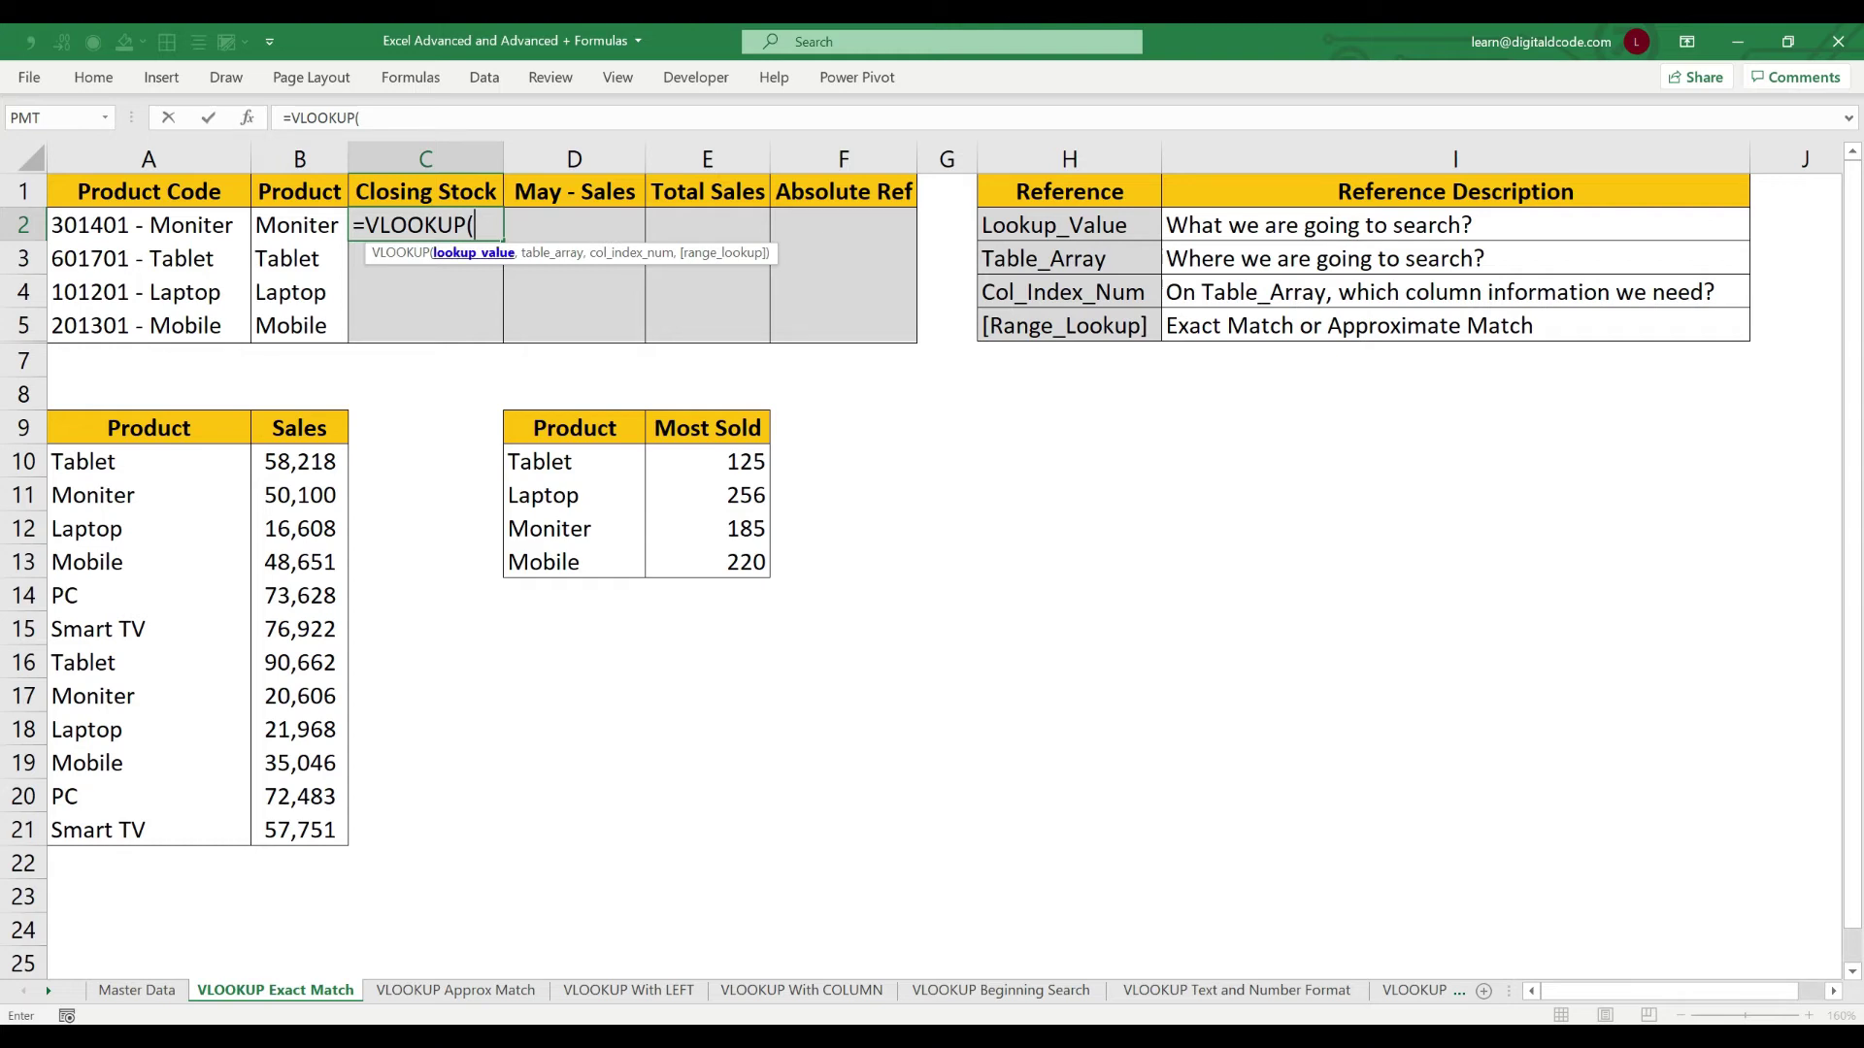
pyautogui.click(299, 225)
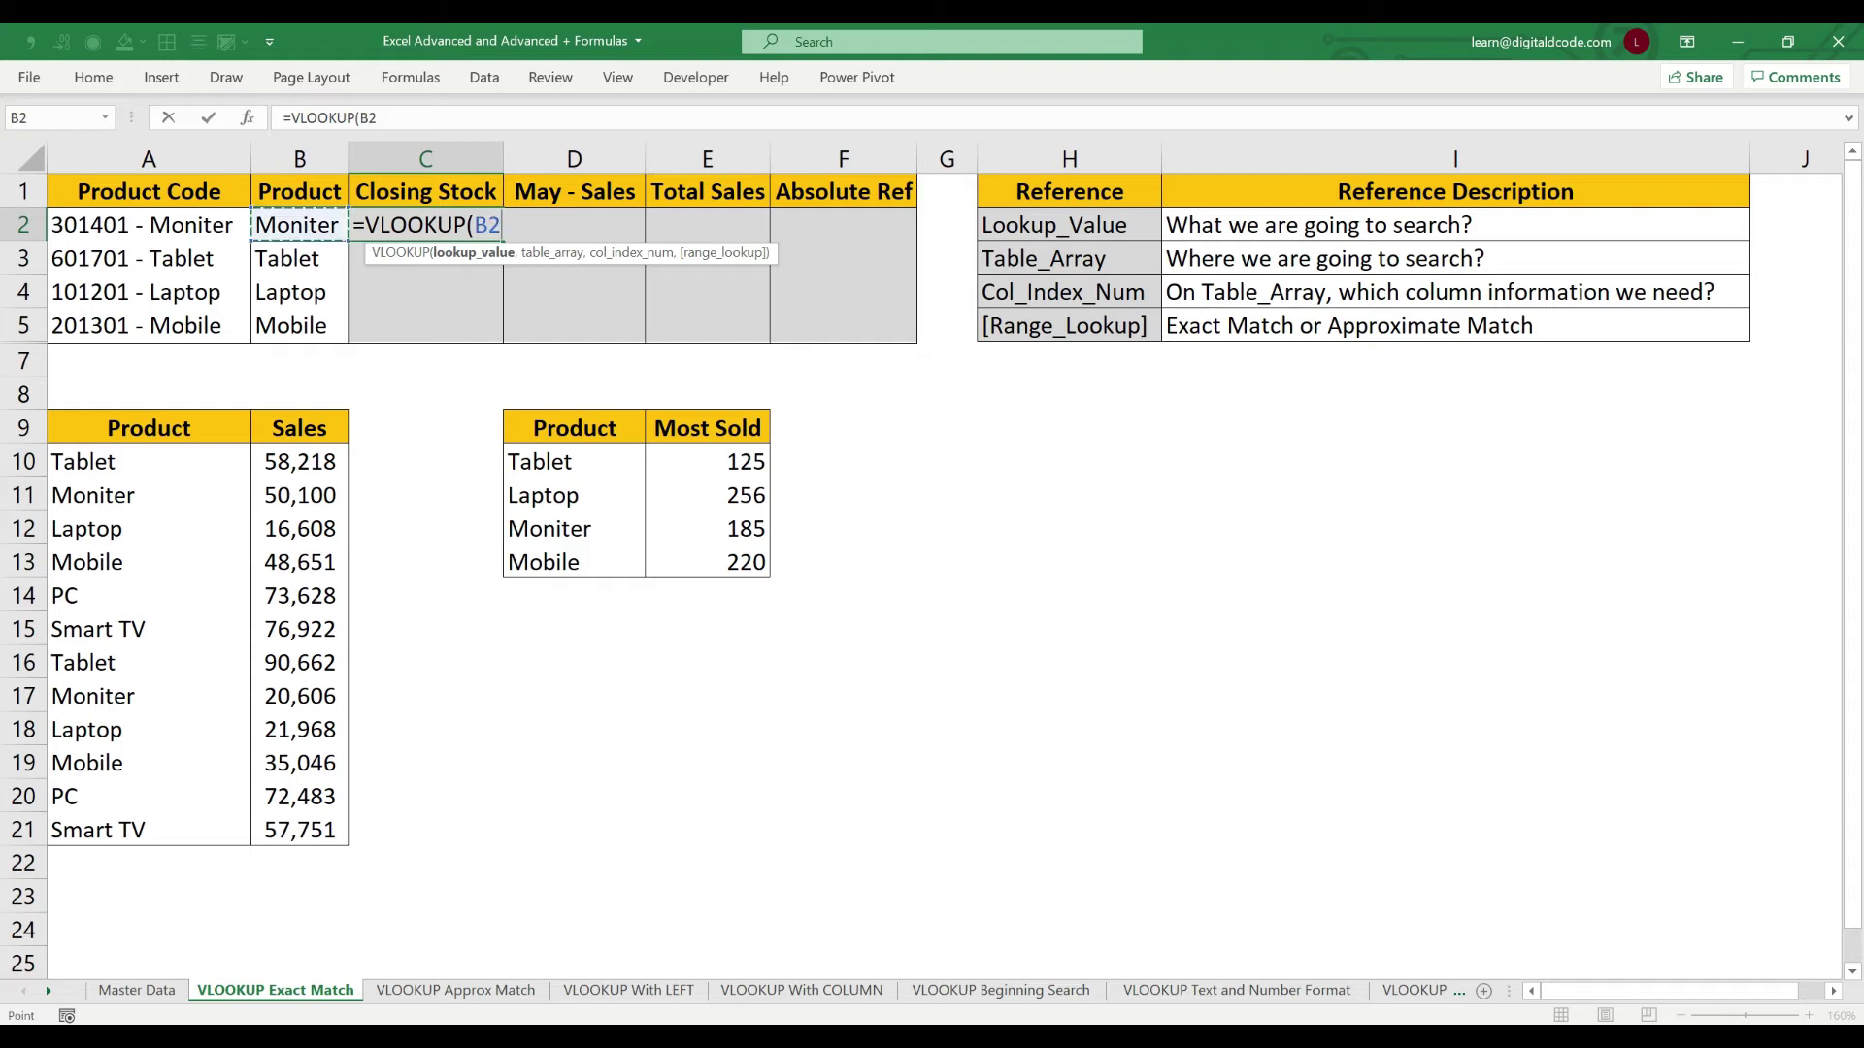
pyautogui.write(',')
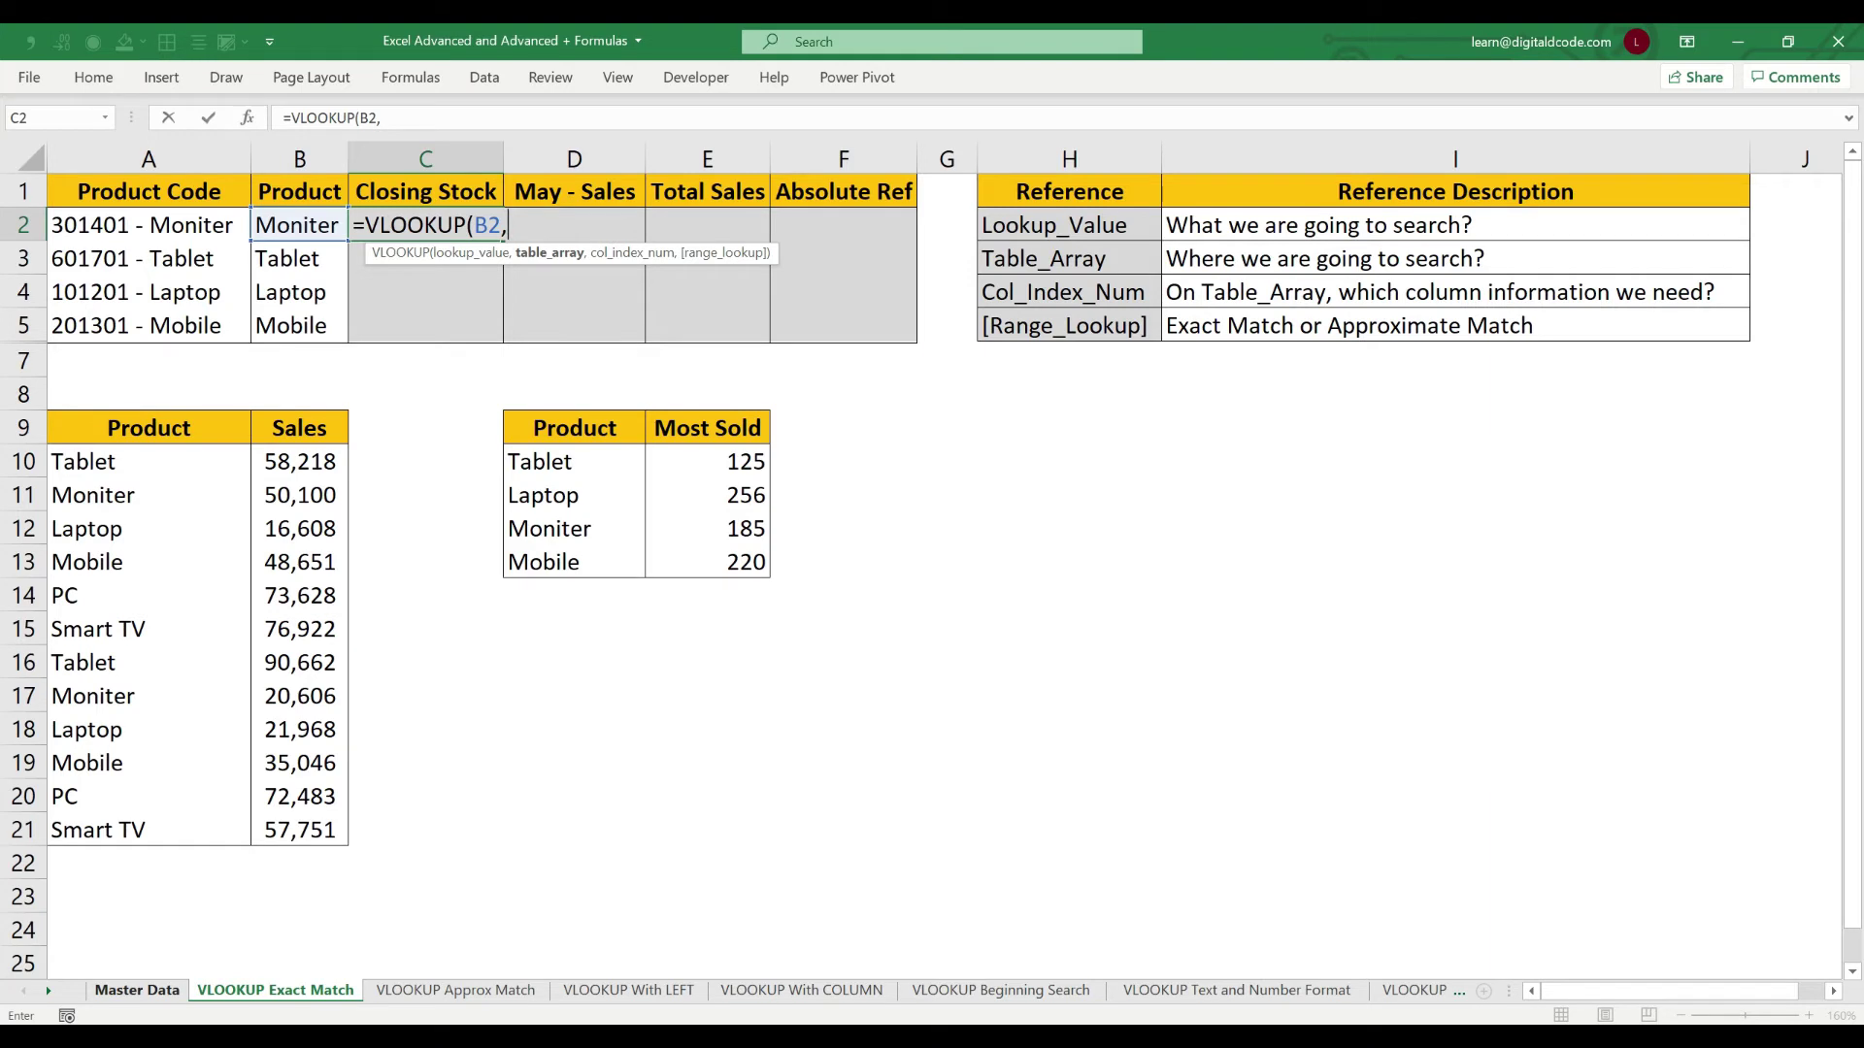
# Set the formula's table array to columns C:D of the Master Data sheet, covering Product and Closing Stock
pyautogui.click(137, 990)
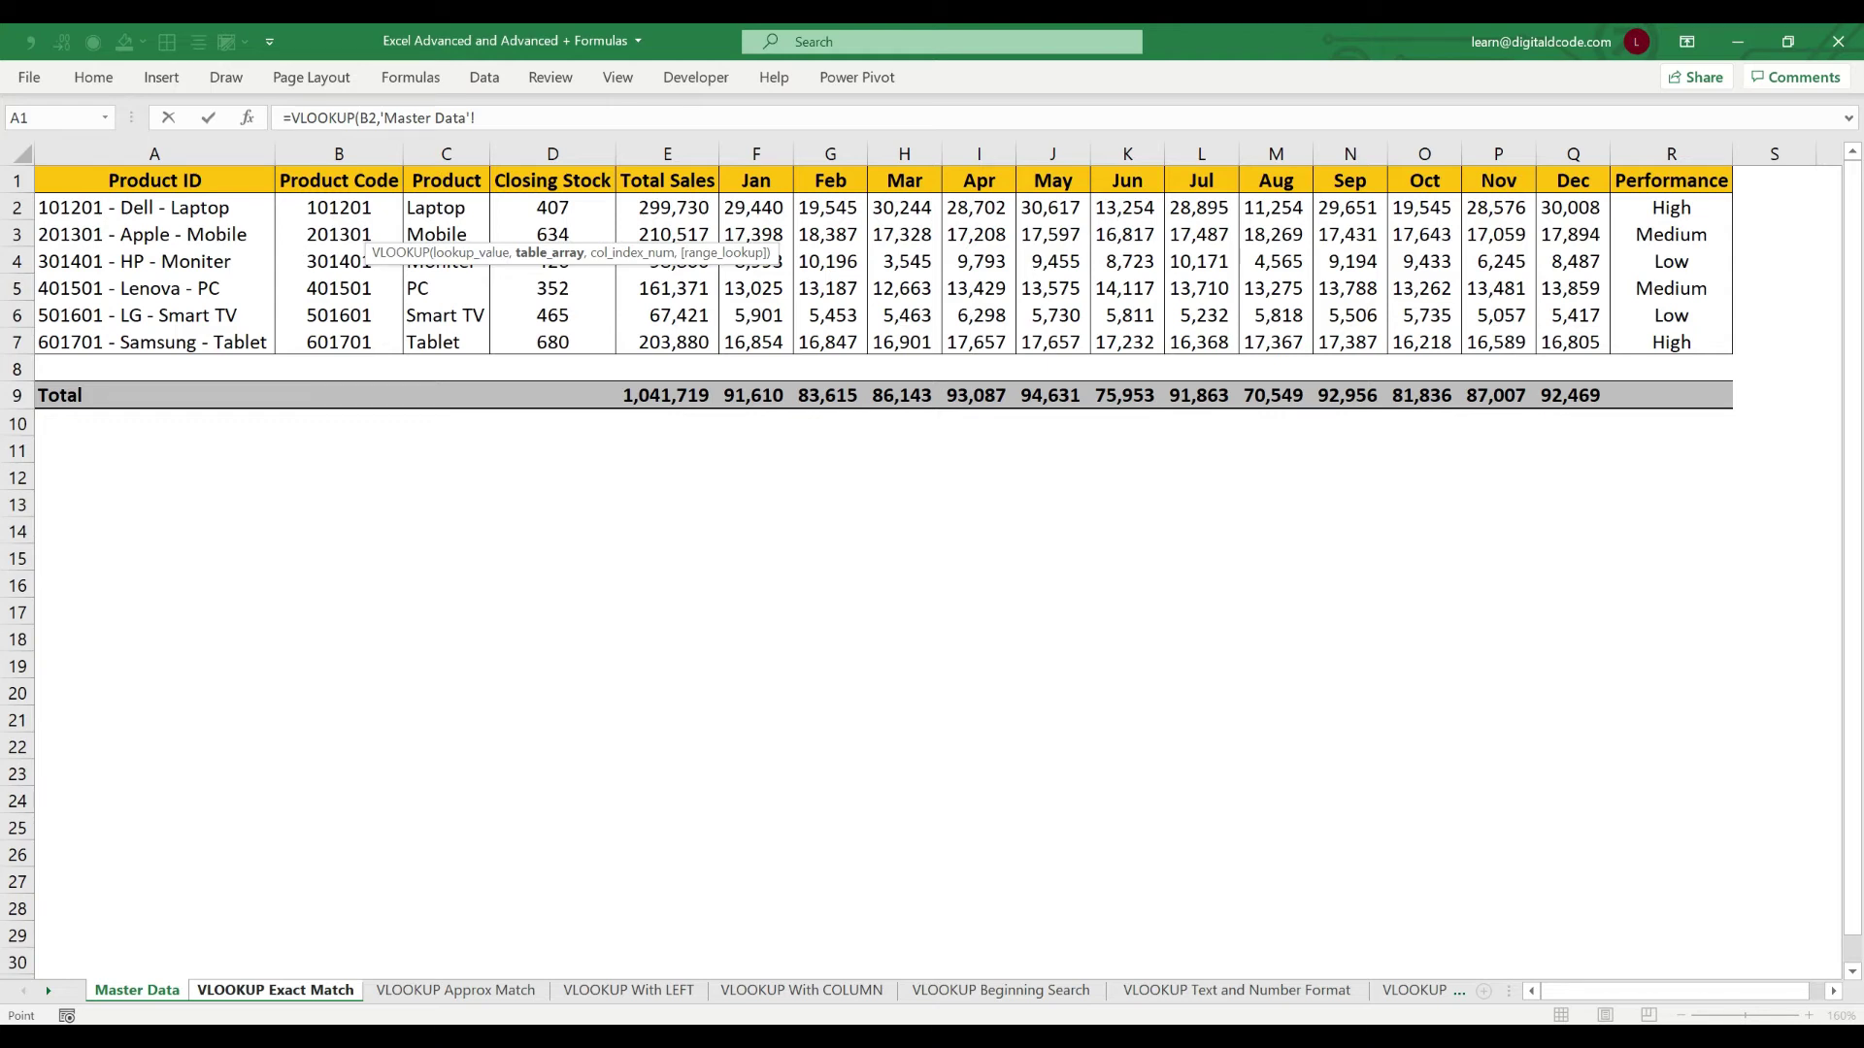
pyautogui.hotkey('ctrl', 'pagedown')
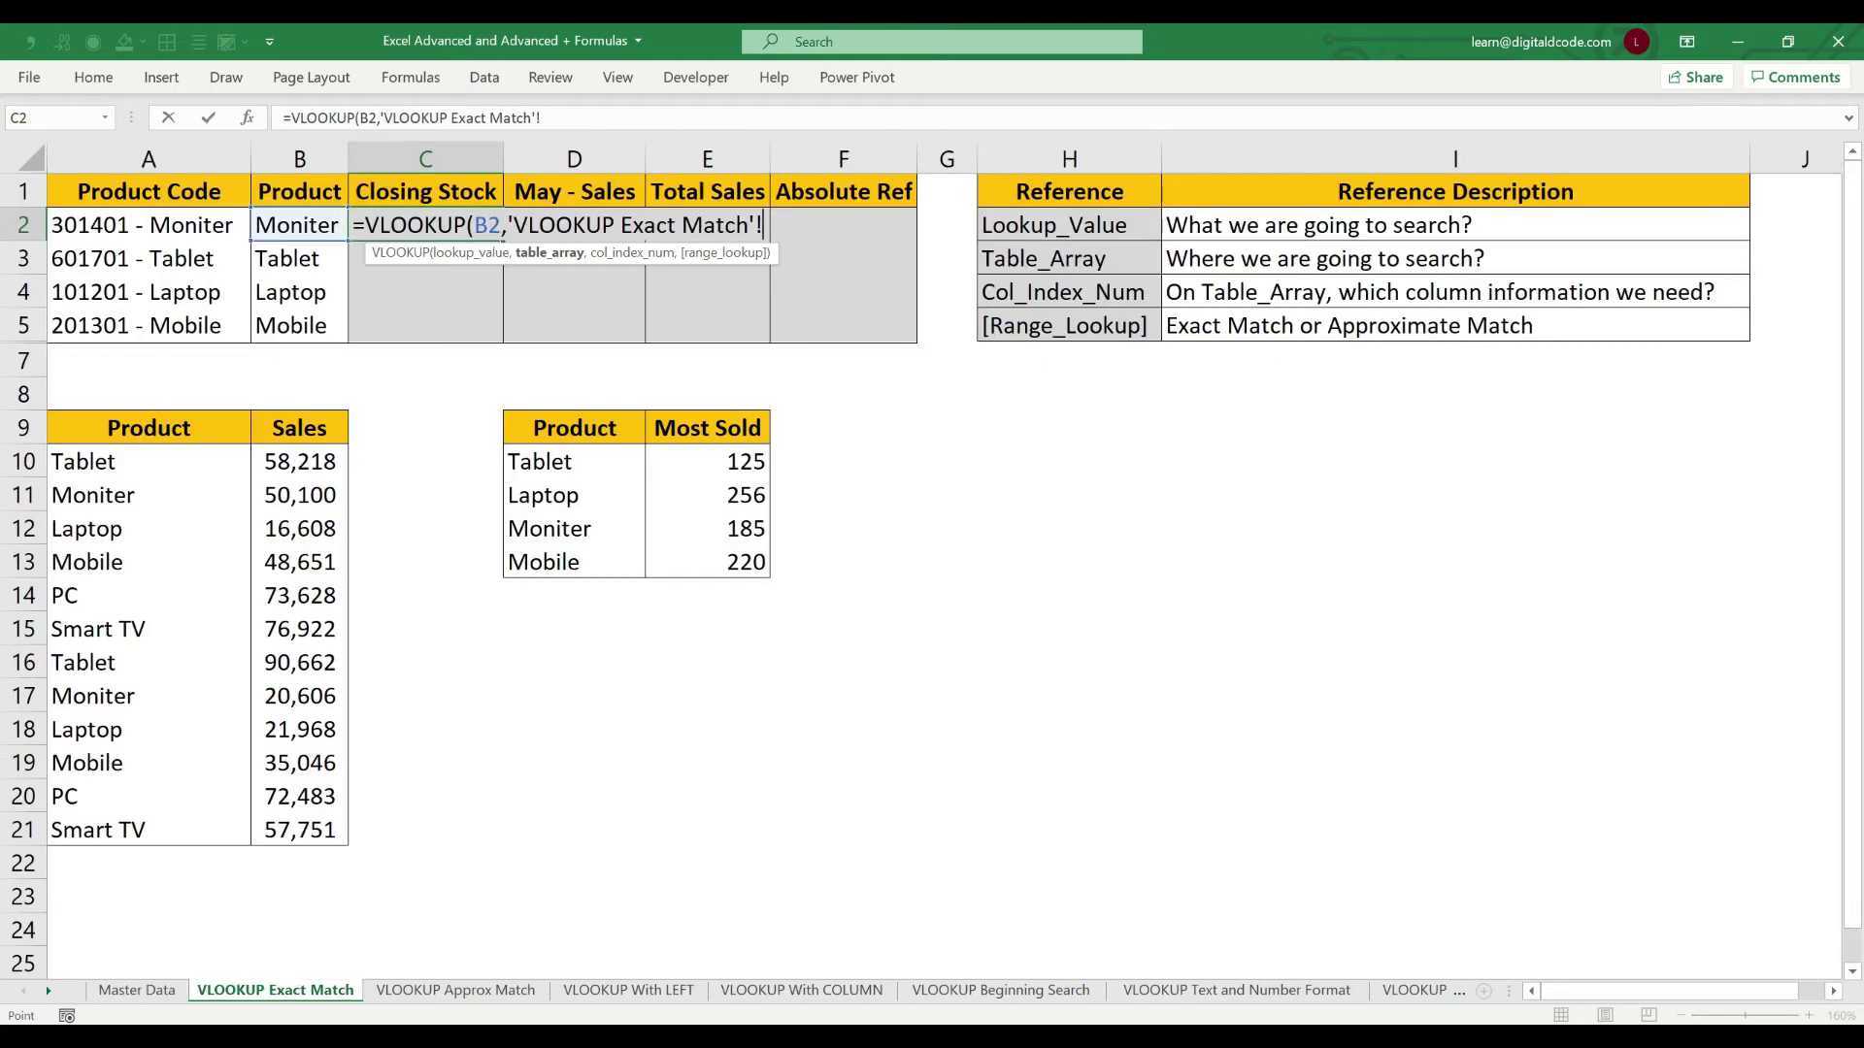
pyautogui.hotkey('ctrl', 'pageup')
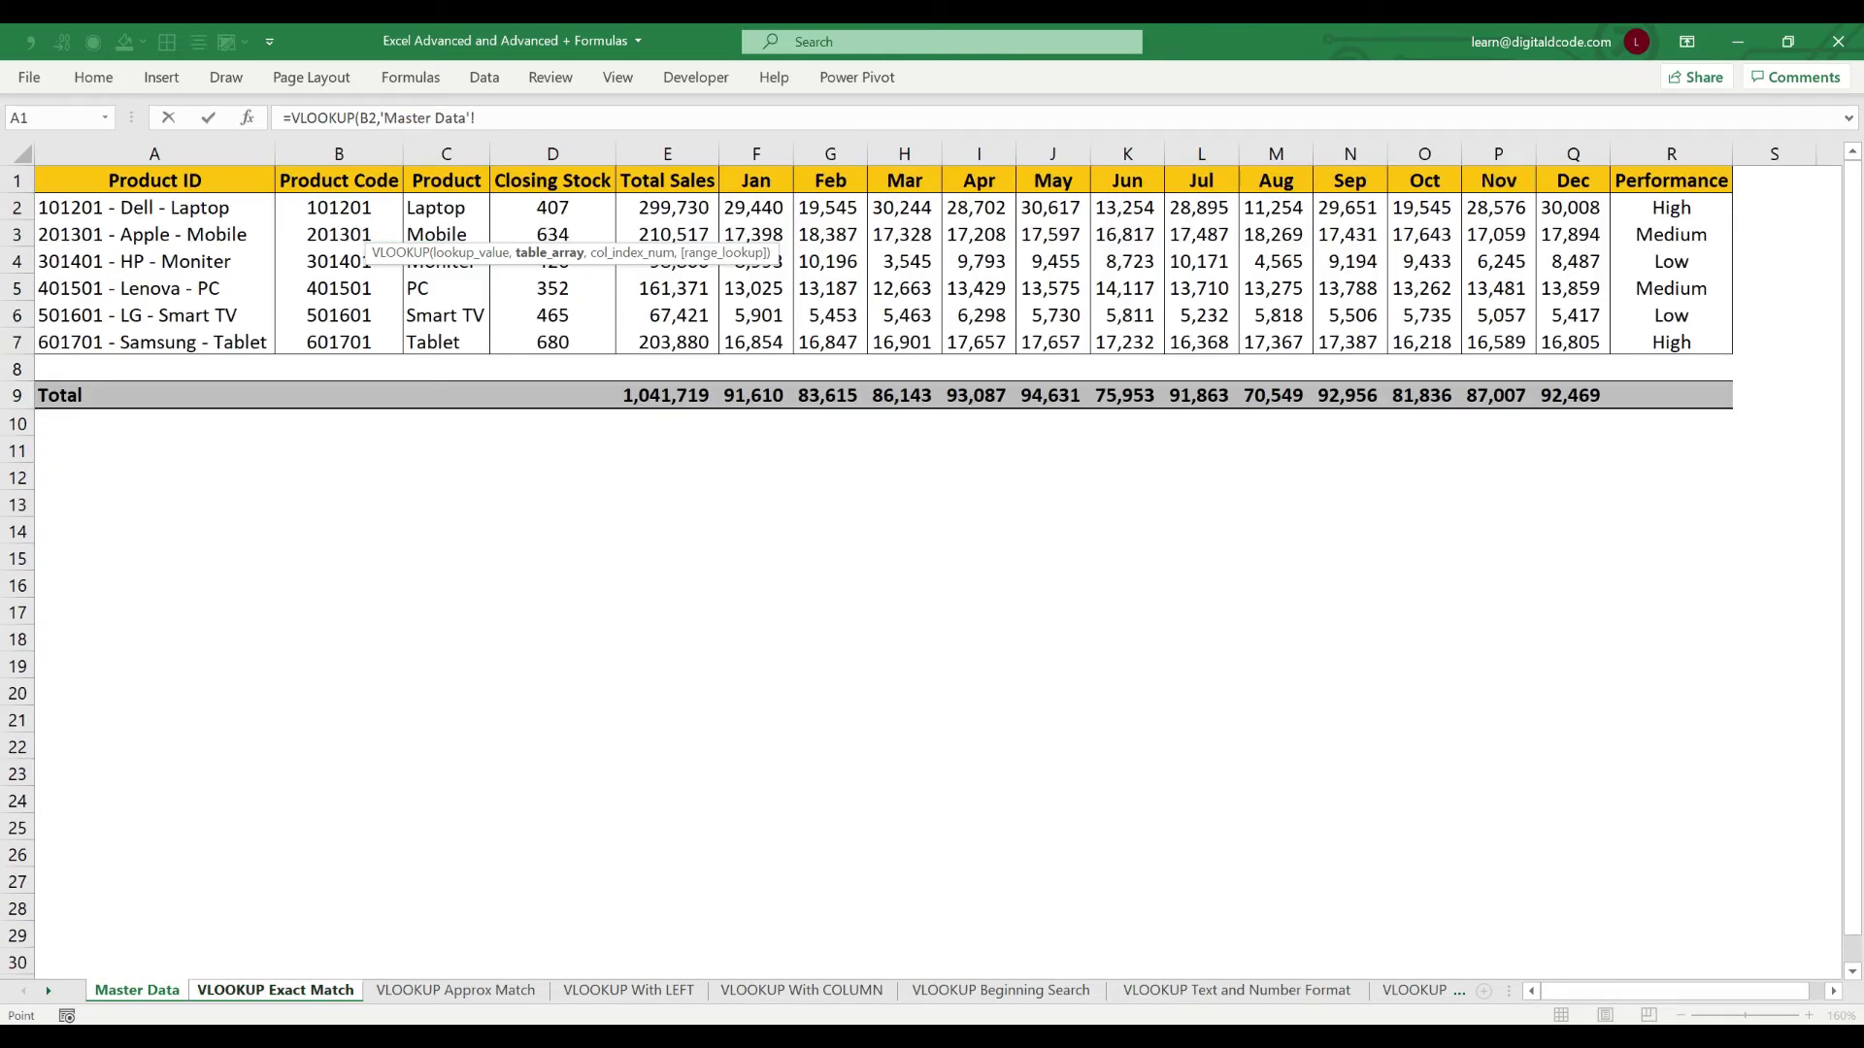
pyautogui.click(446, 153)
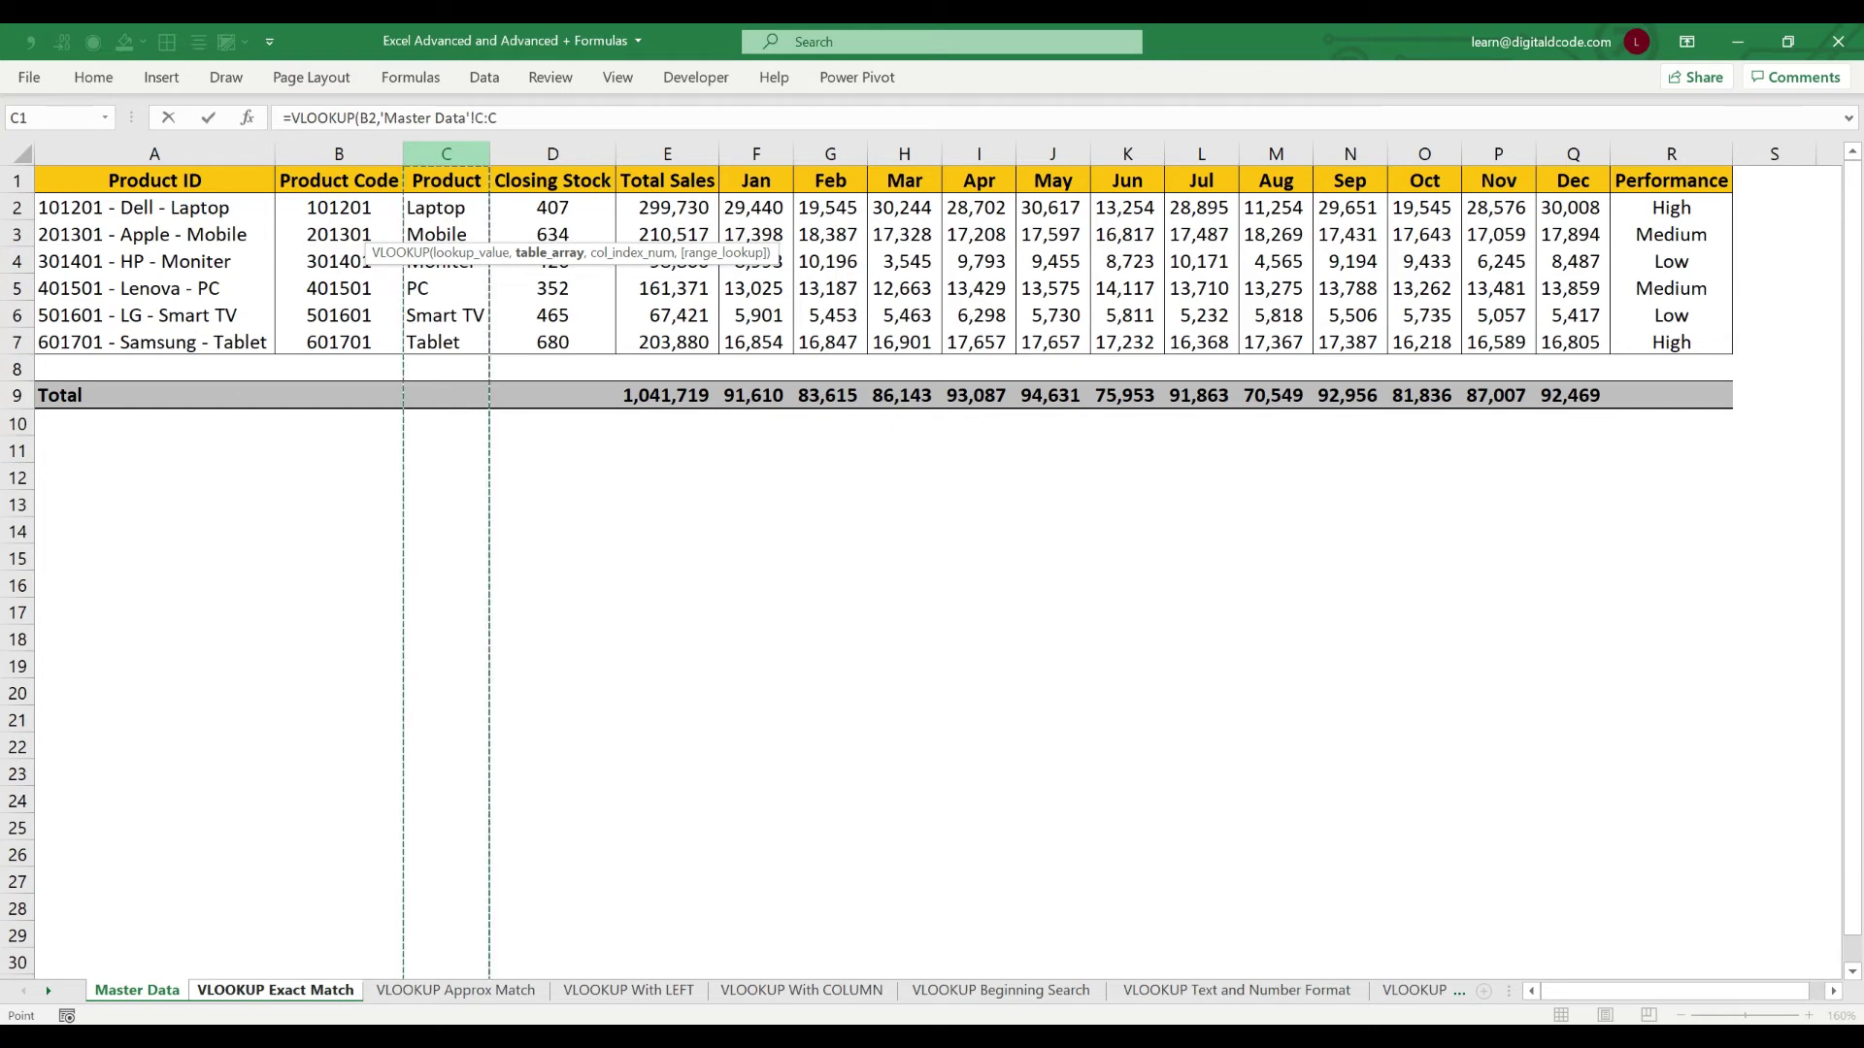
pyautogui.moveTo(445, 153); pyautogui.dragTo(563, 153)
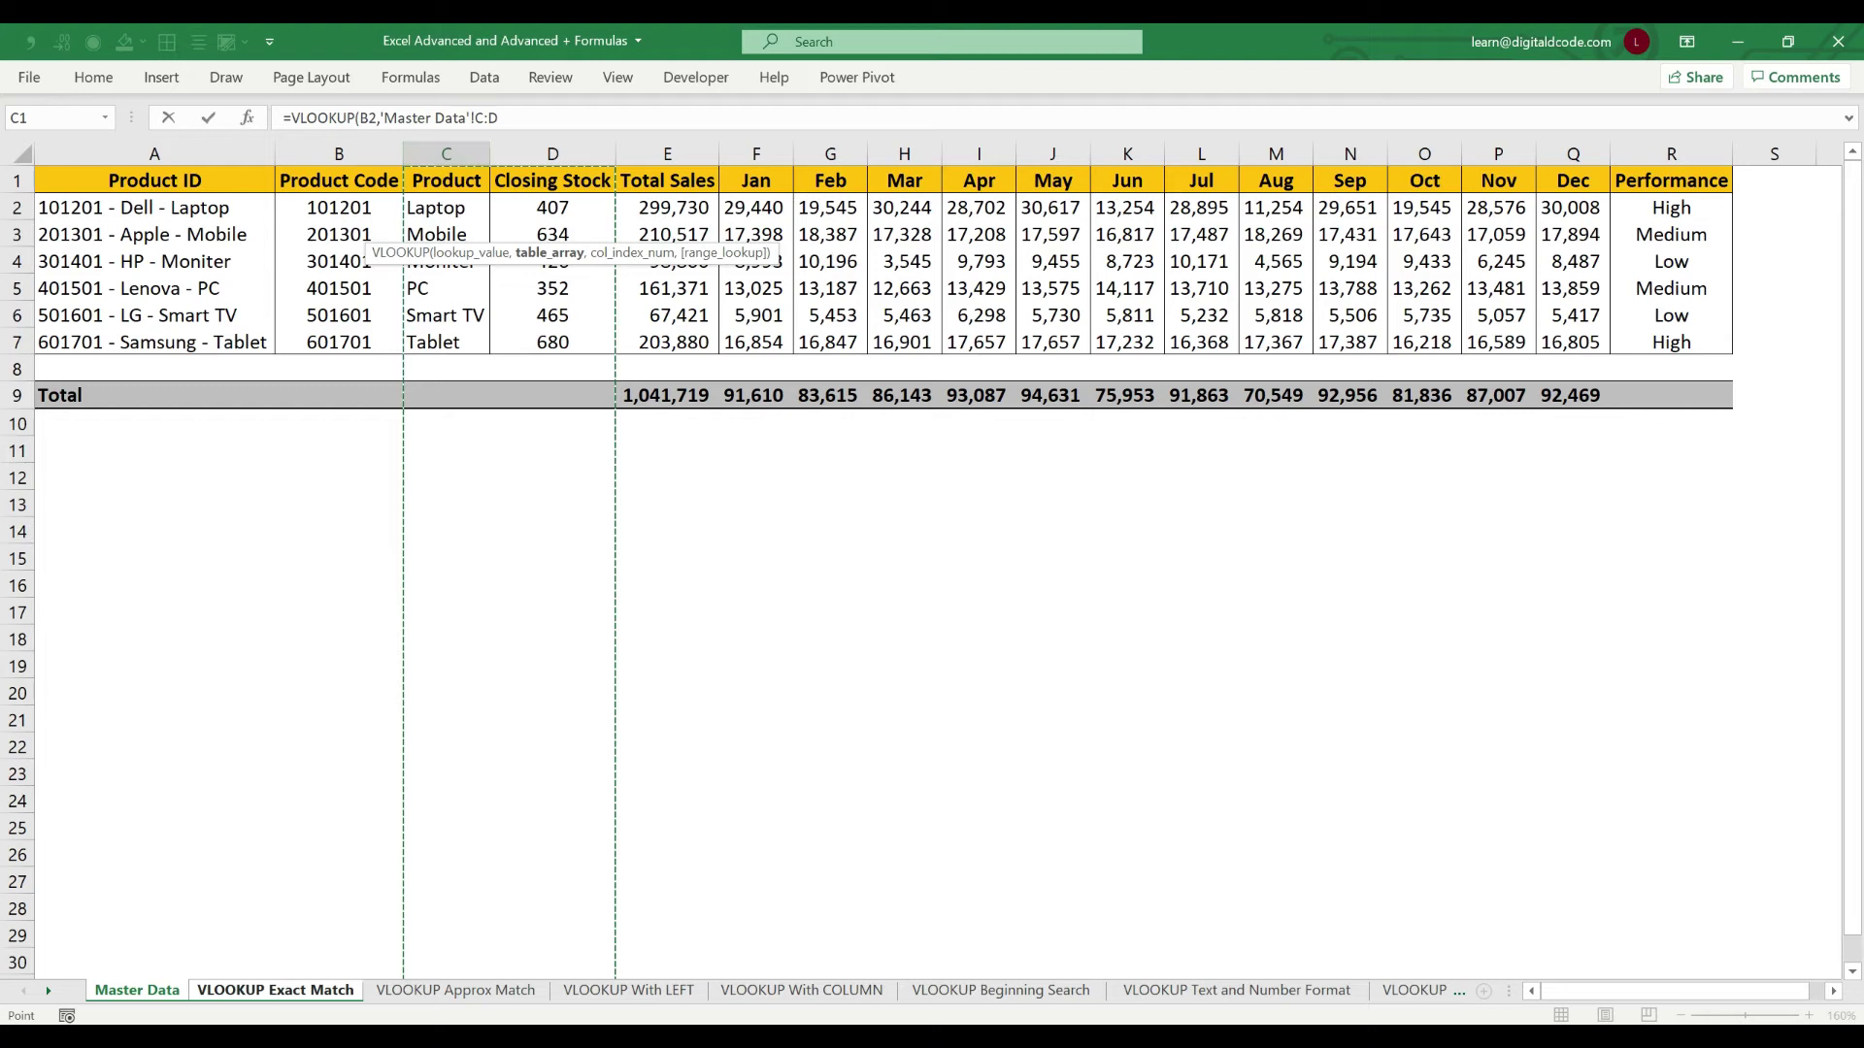
pyautogui.write(',')
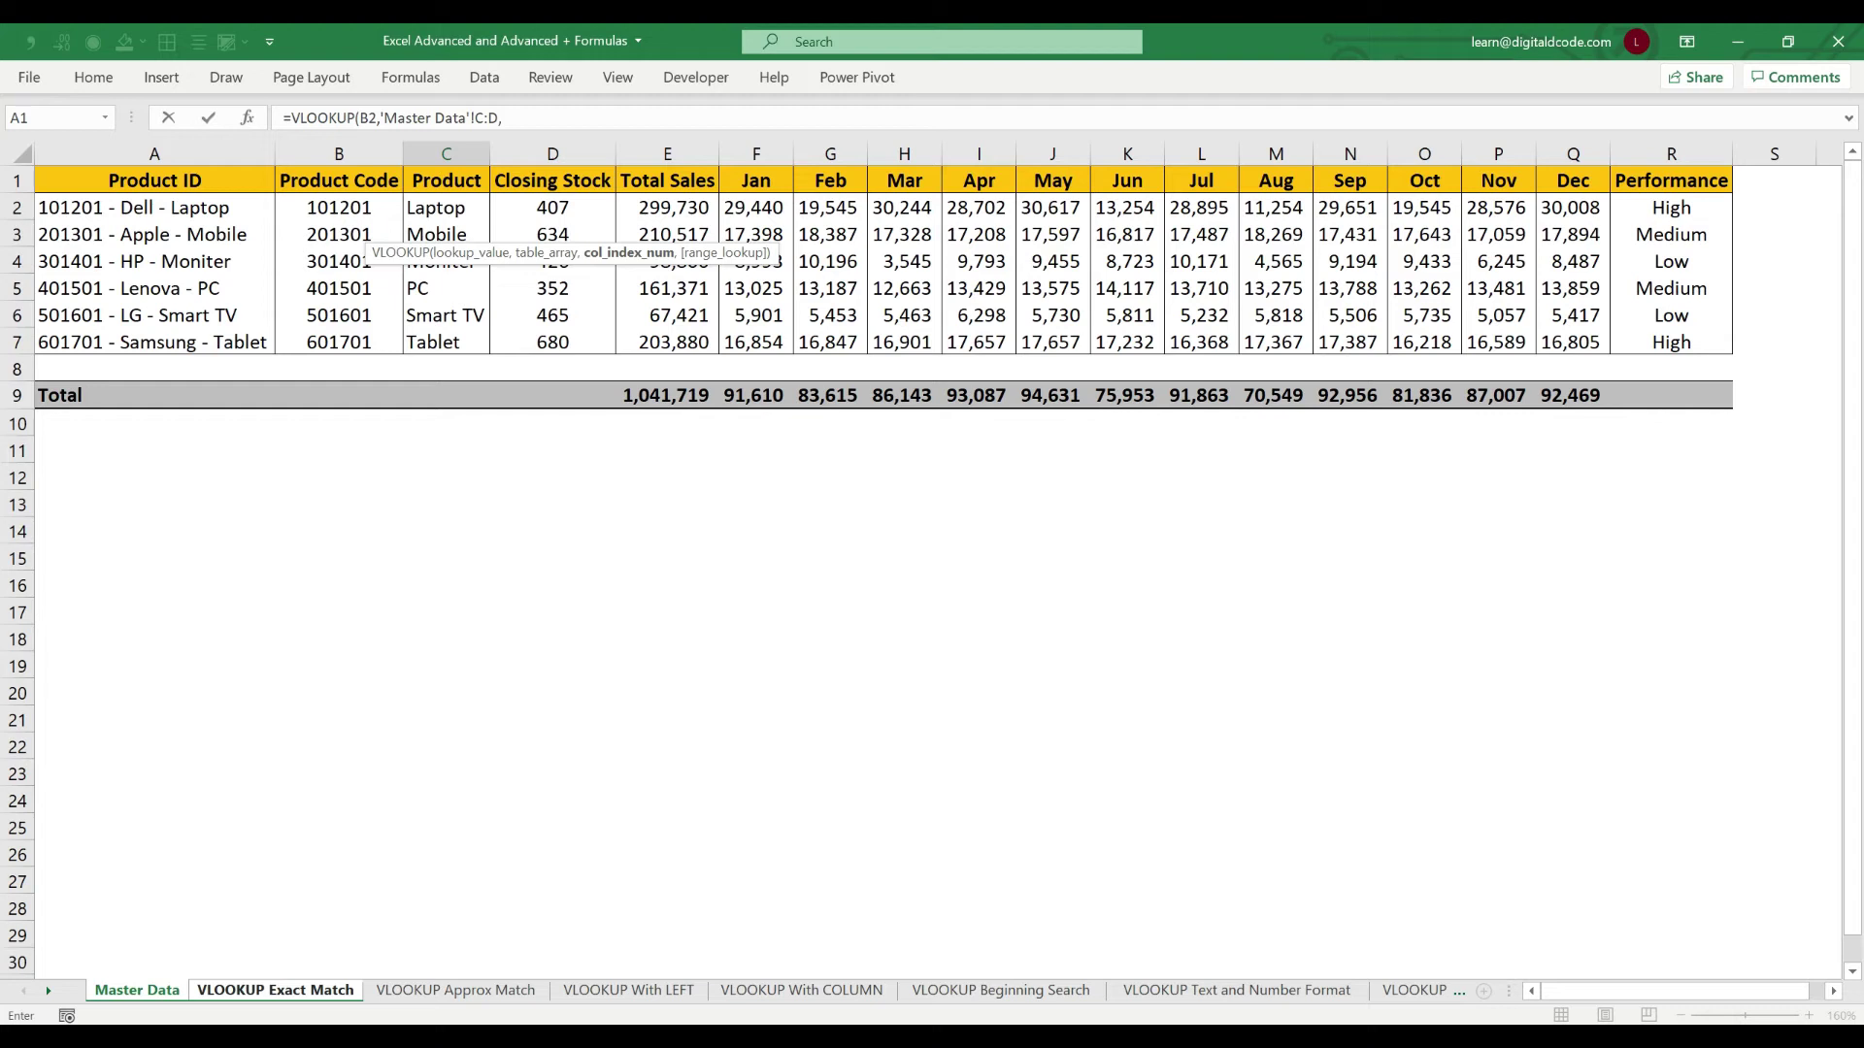
# Complete the VLOOKUP in C2 with column index 2 and range lookup 0 for an exact match
pyautogui.write(',')
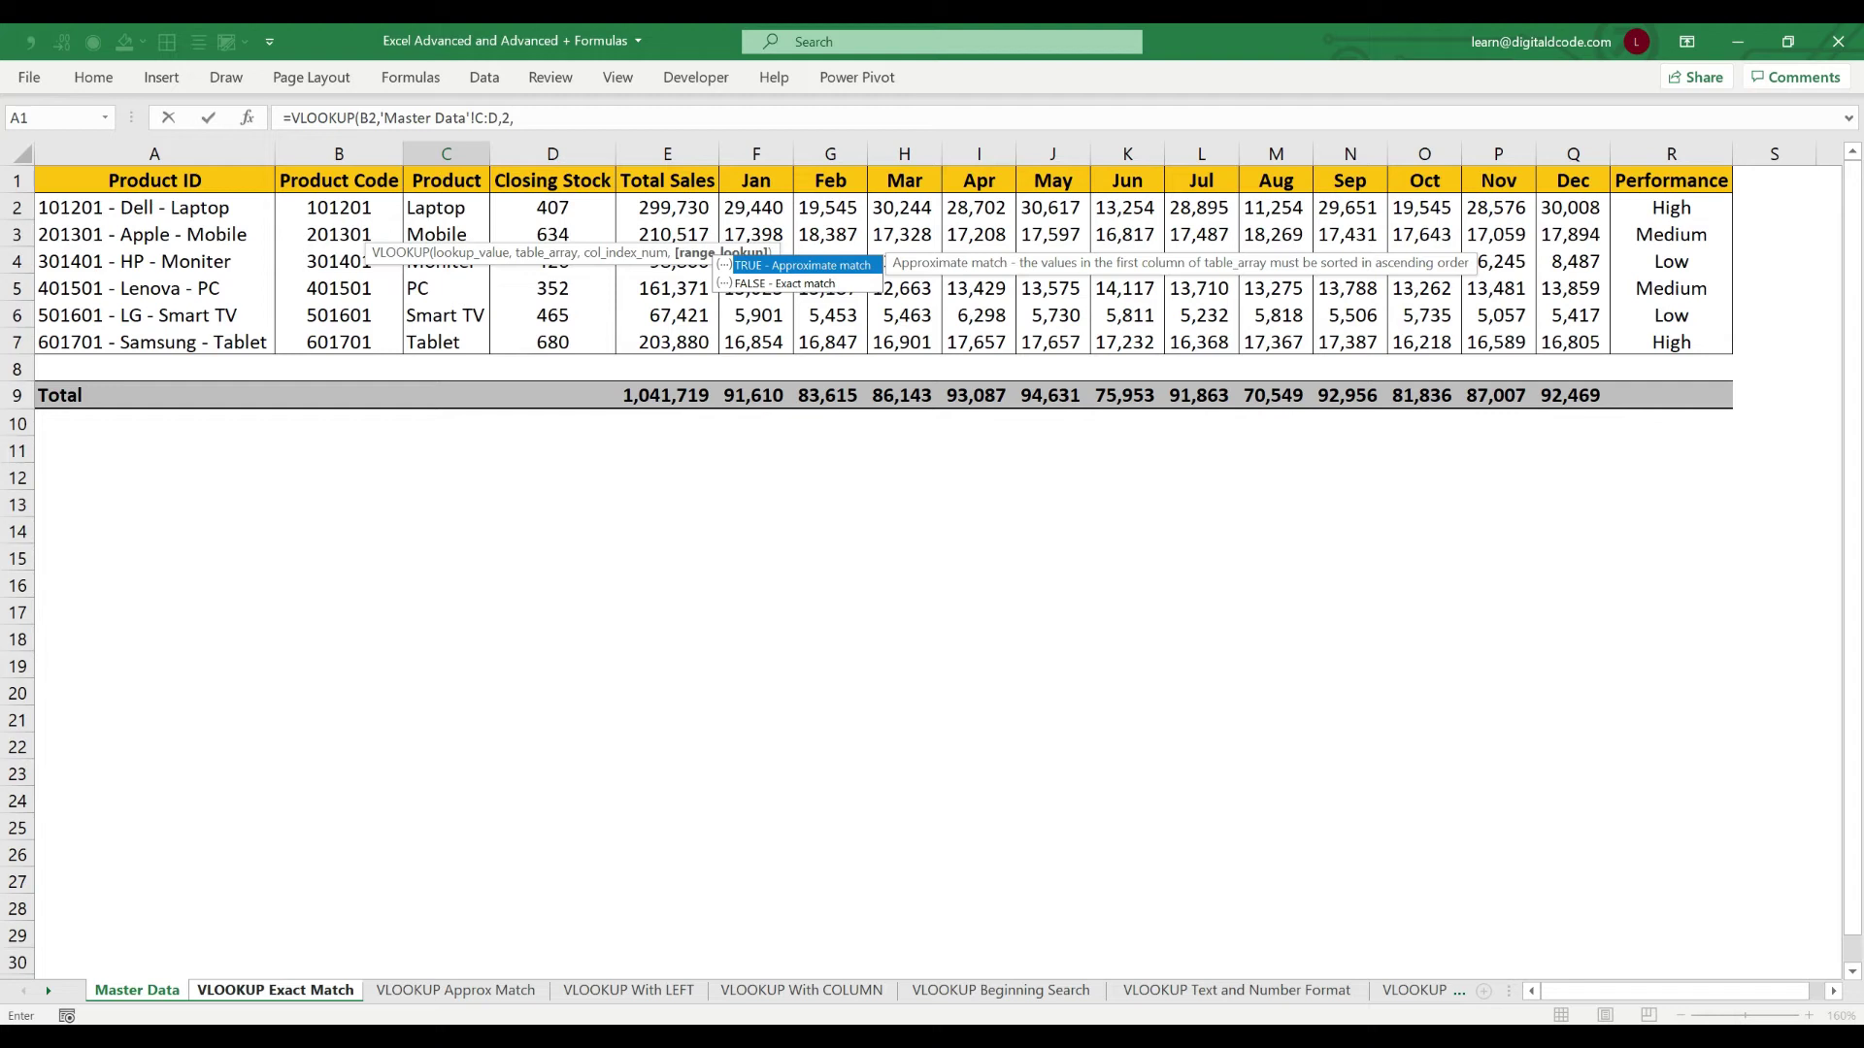
pyautogui.press('Down')
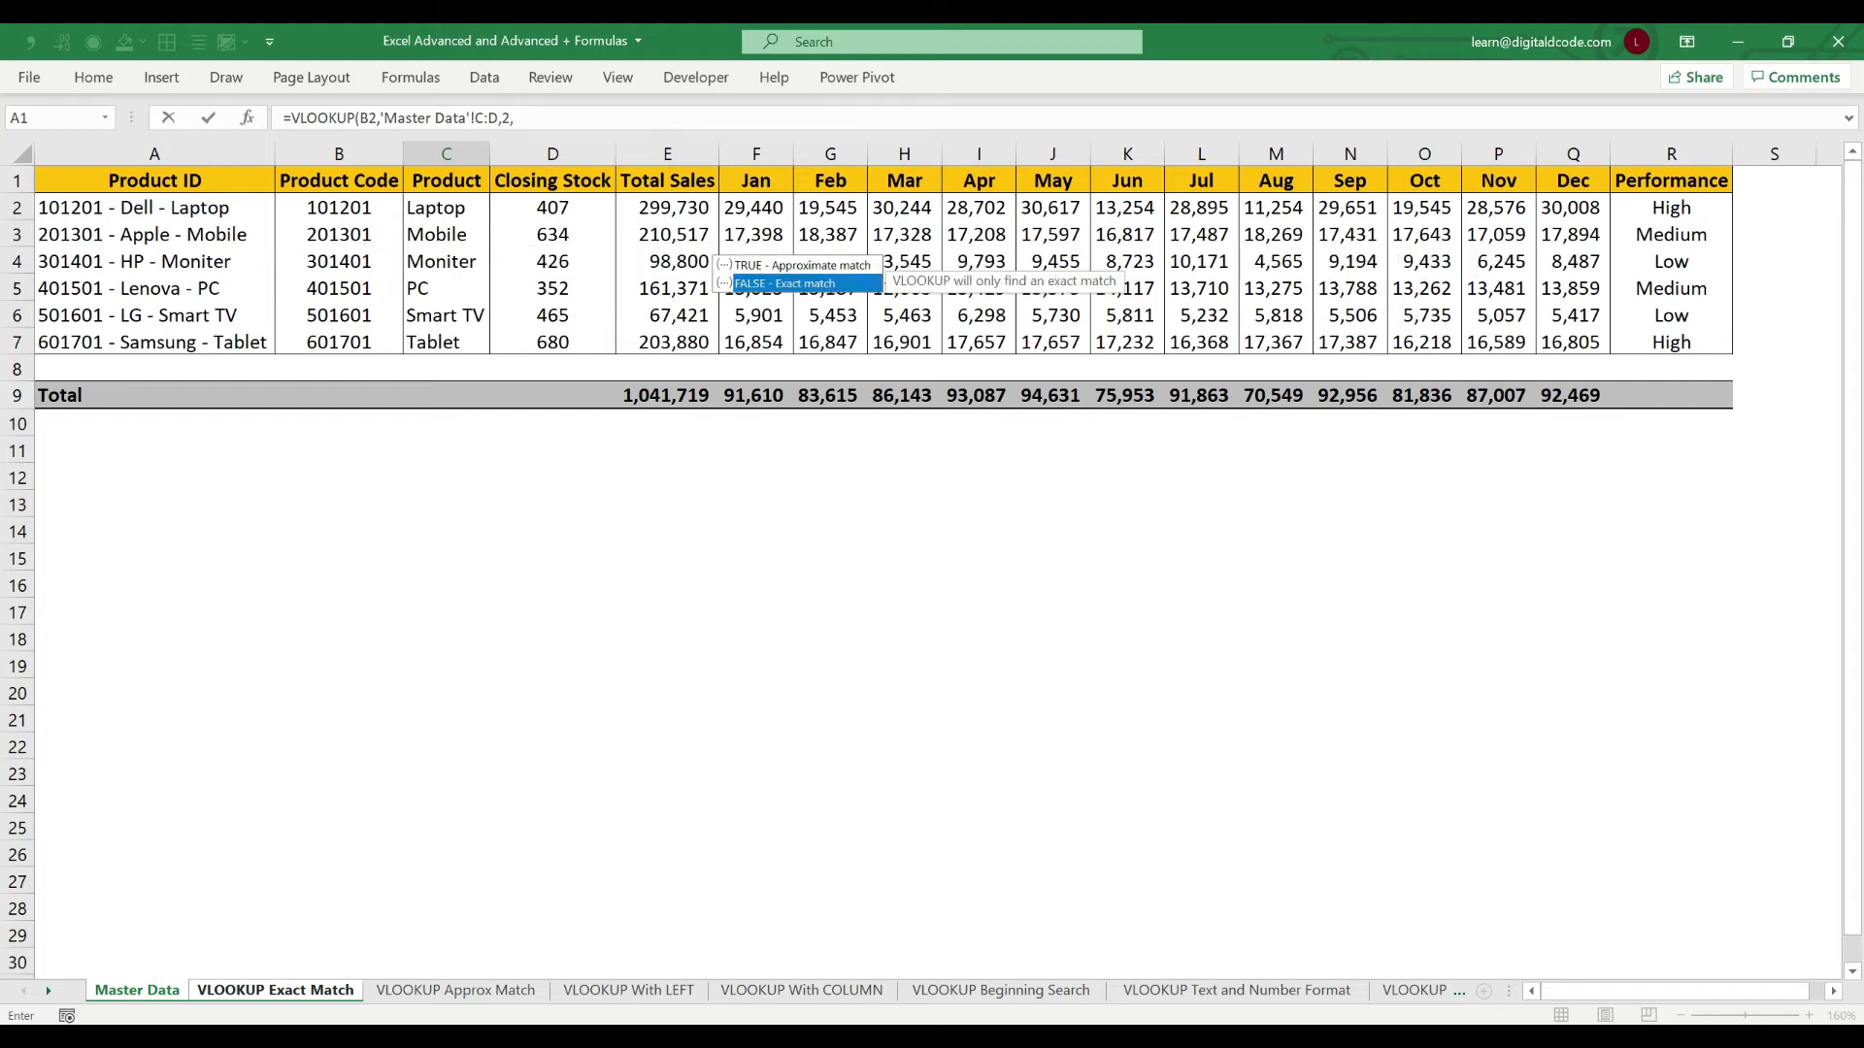
pyautogui.write('0')
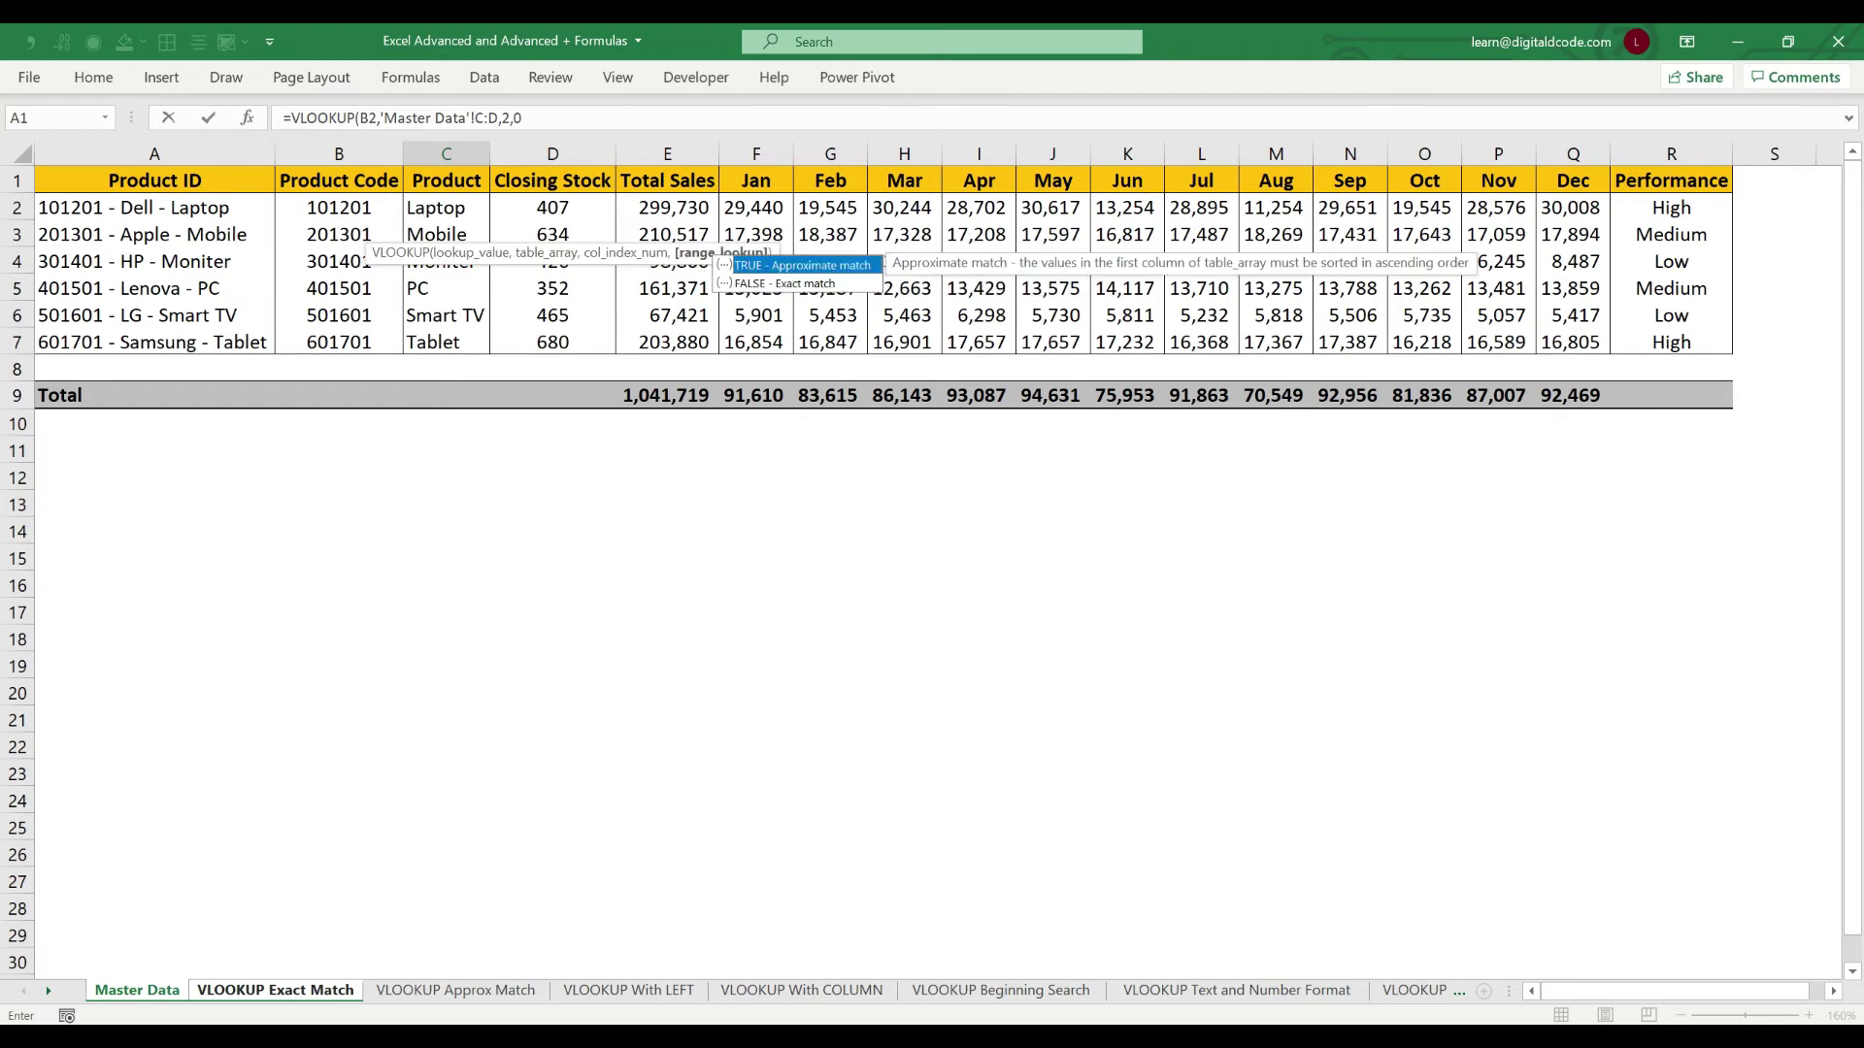
pyautogui.write(')')
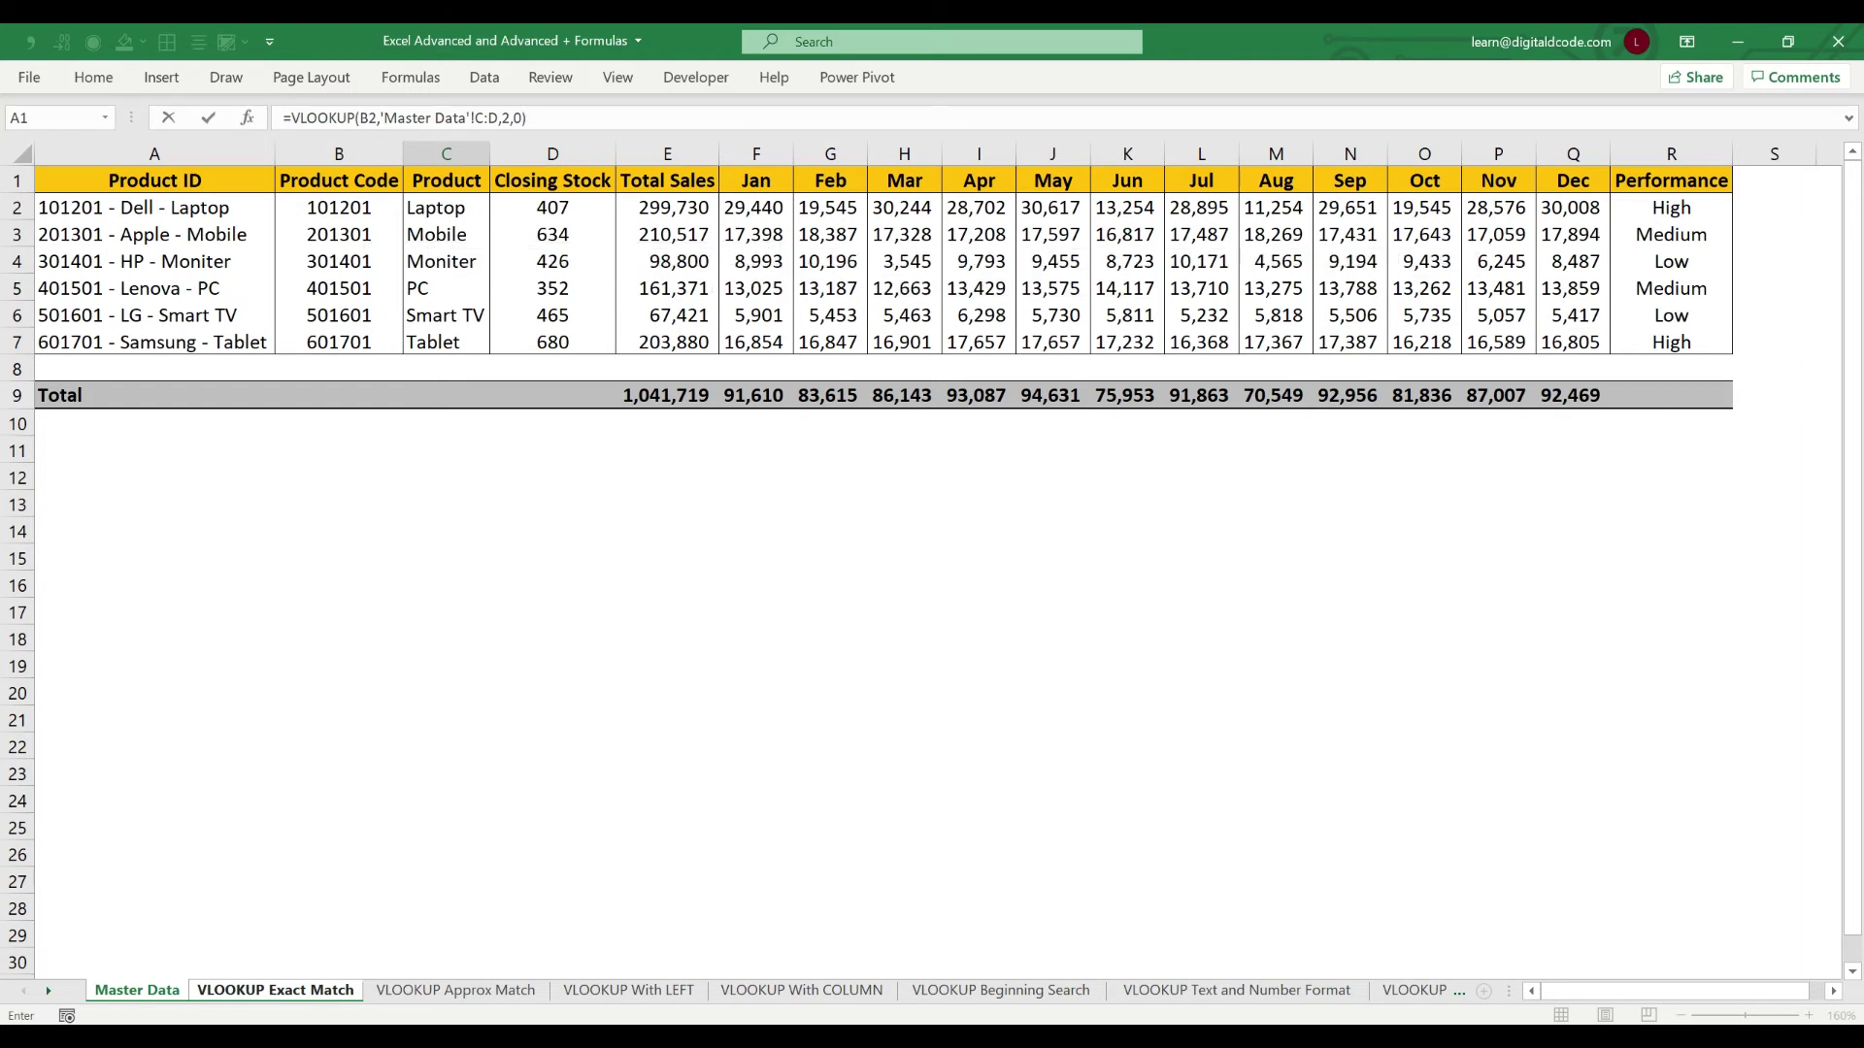
pyautogui.press('Return')
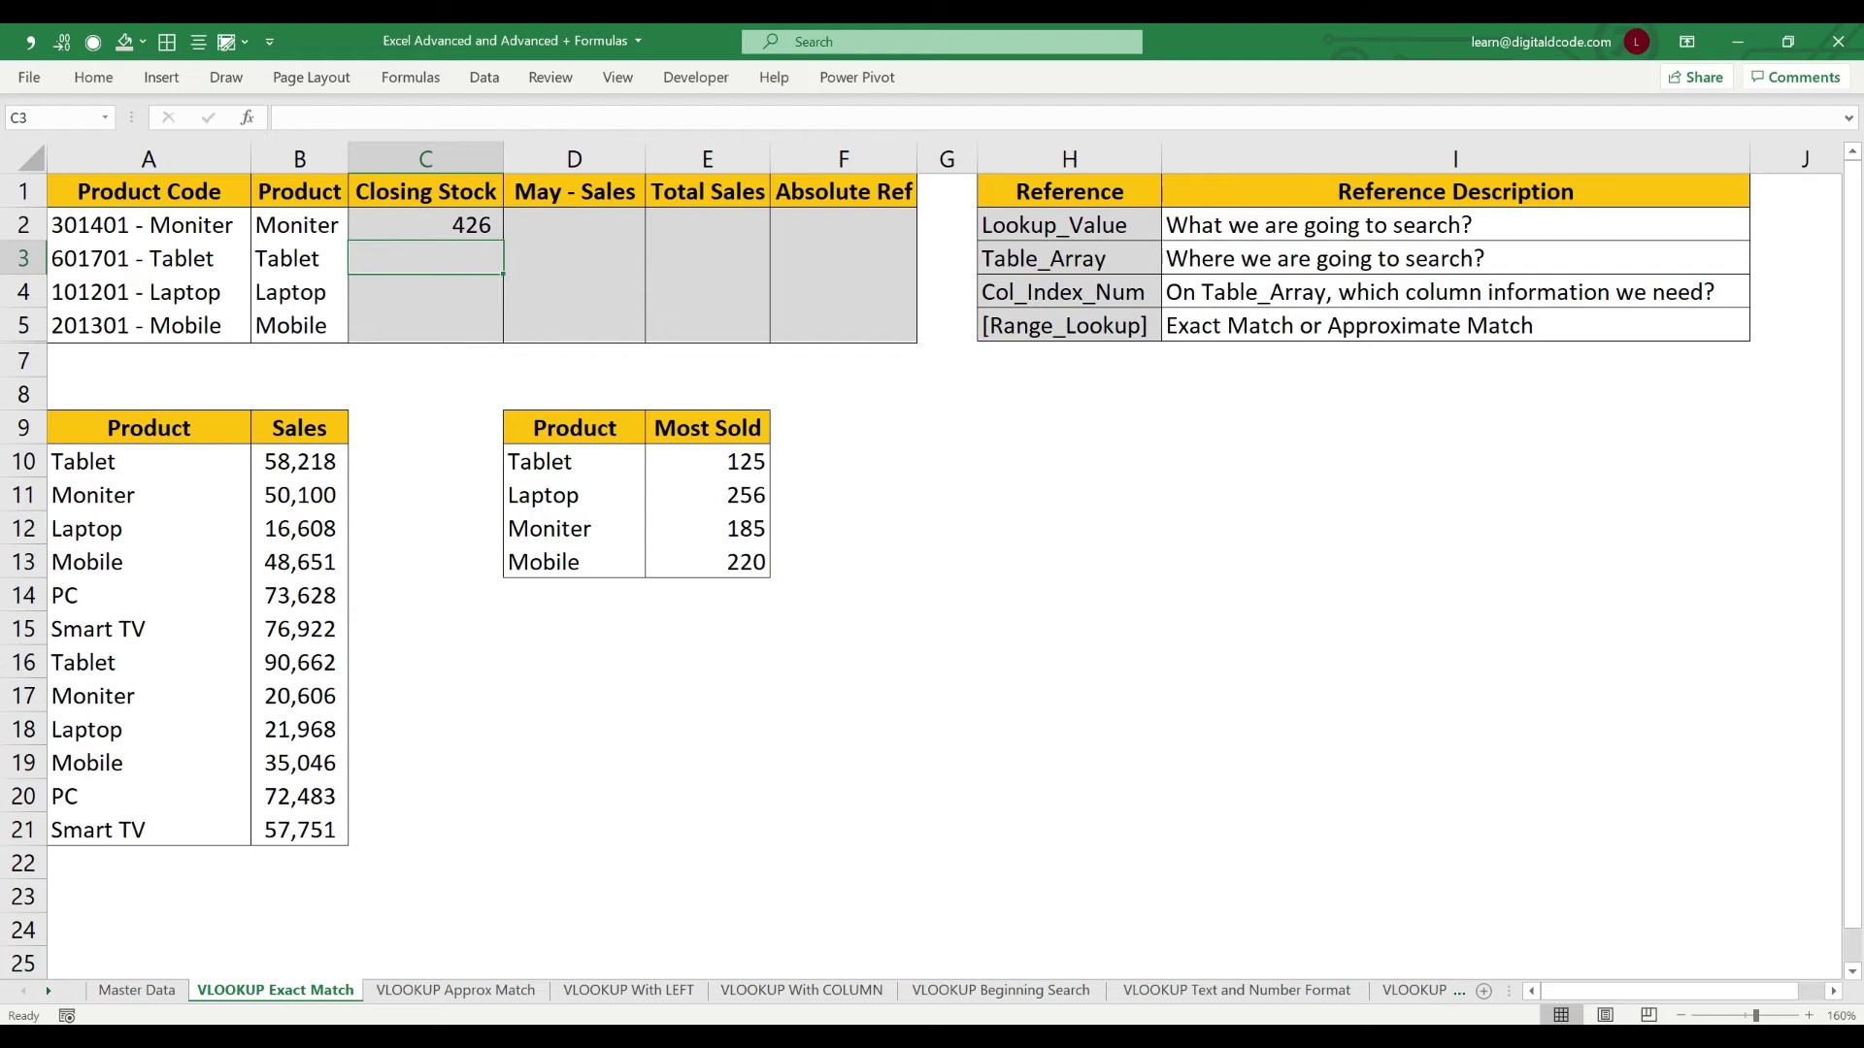
# Copy the Closing Stock formula from C2 through C5 to cover the remaining products
pyautogui.press('Up')
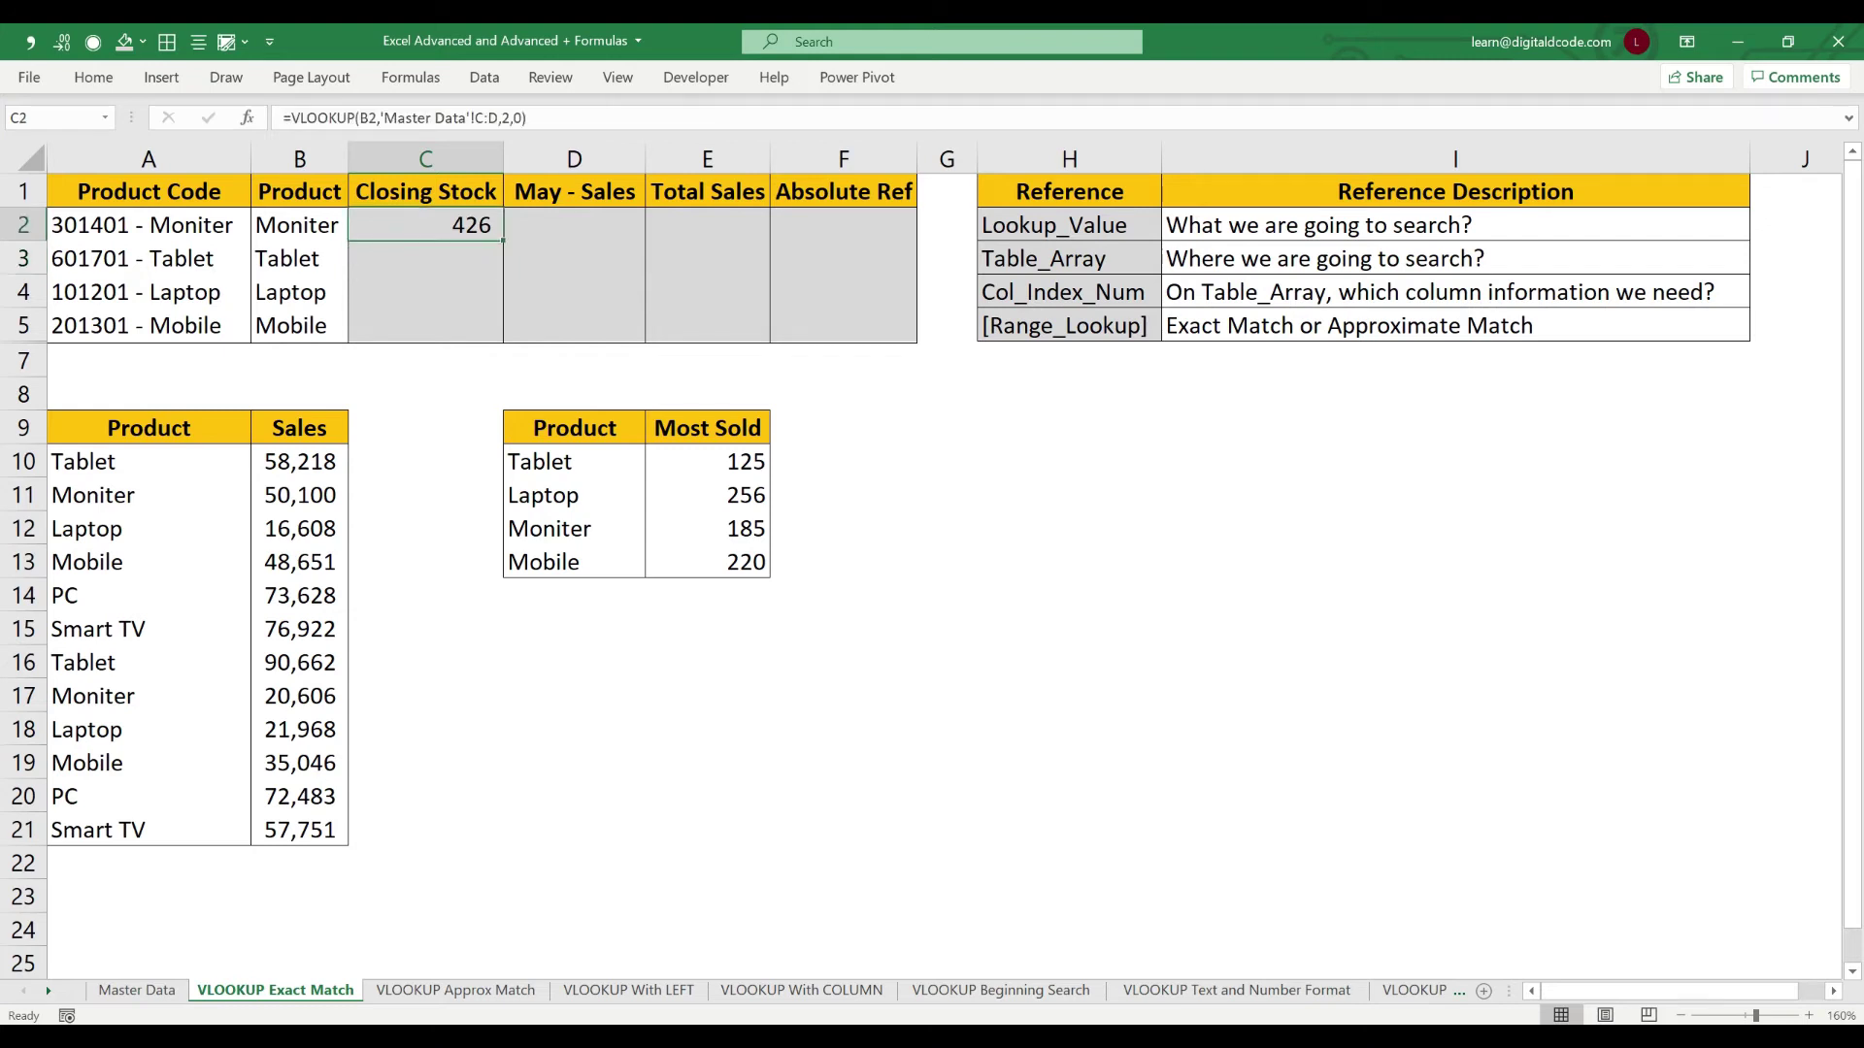
pyautogui.hotkey('ctrl', 'c')
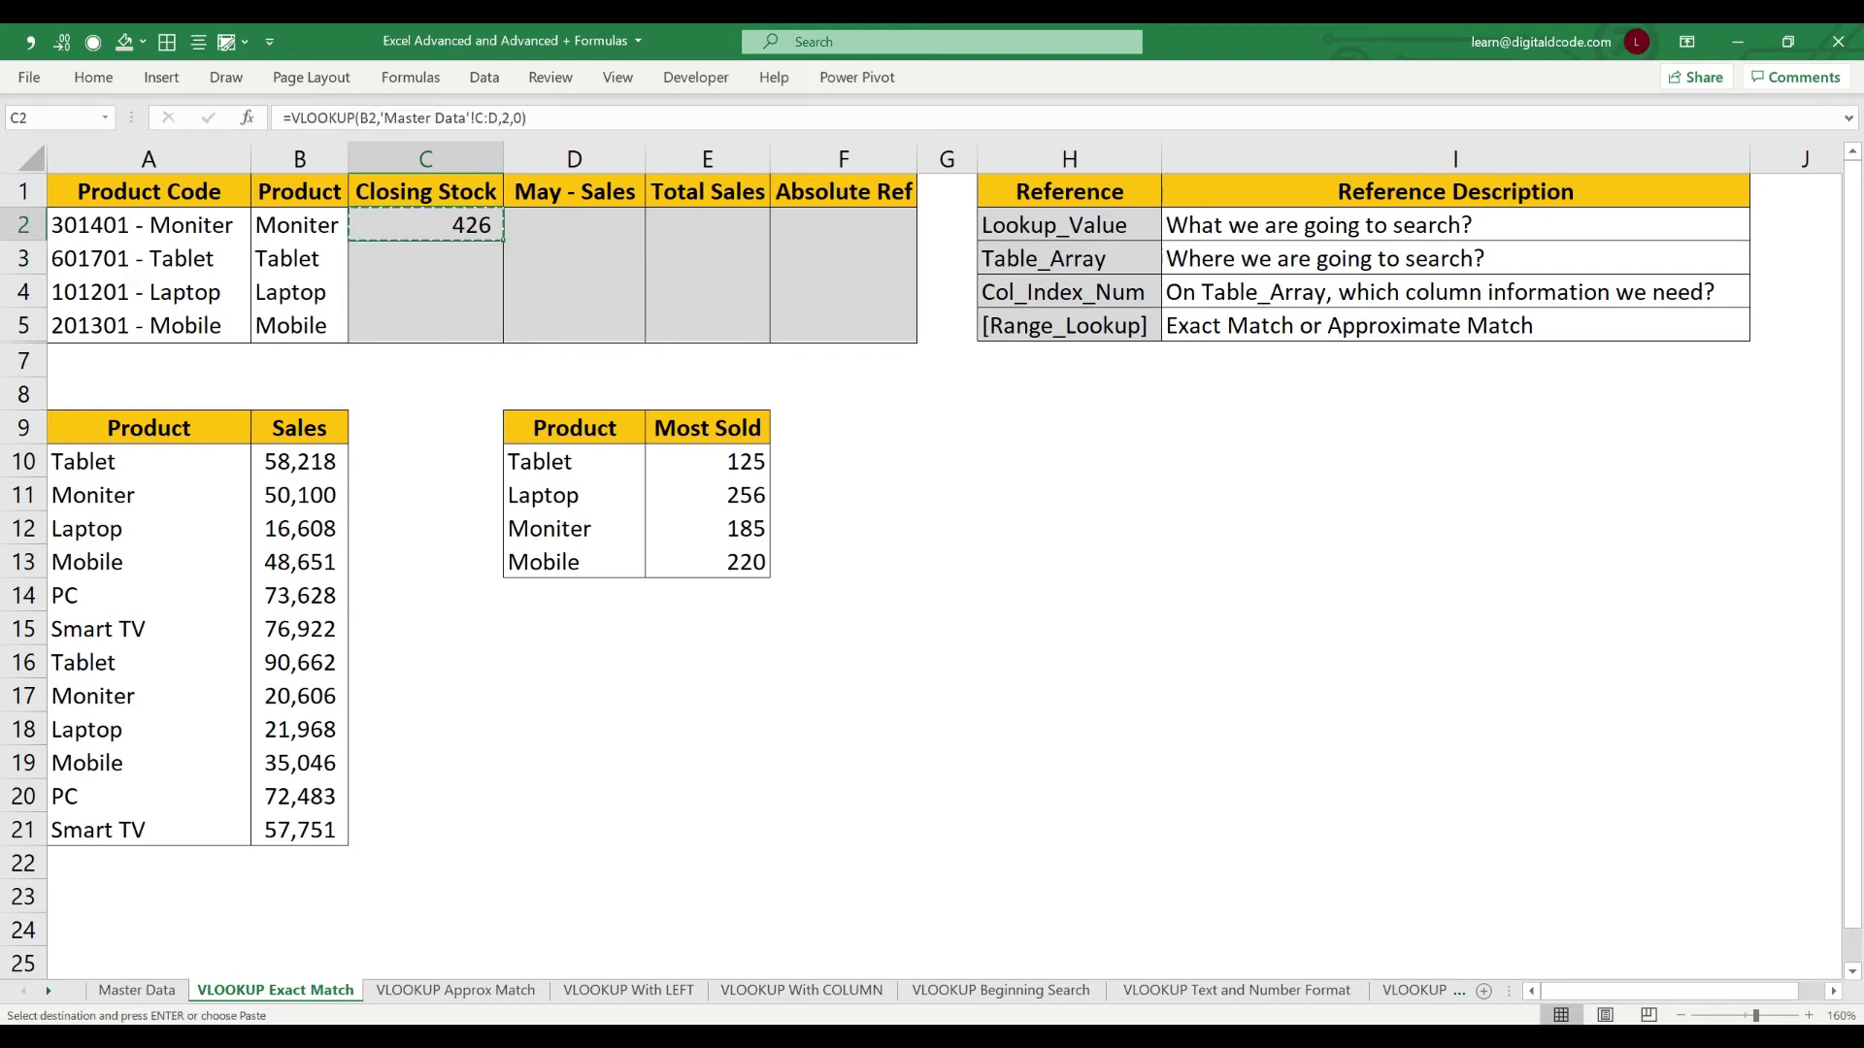
pyautogui.hotkey('shift', 'Down')
pyautogui.hotkey('shift', 'Down')
pyautogui.hotkey('shift', 'Down')
pyautogui.press('Return')
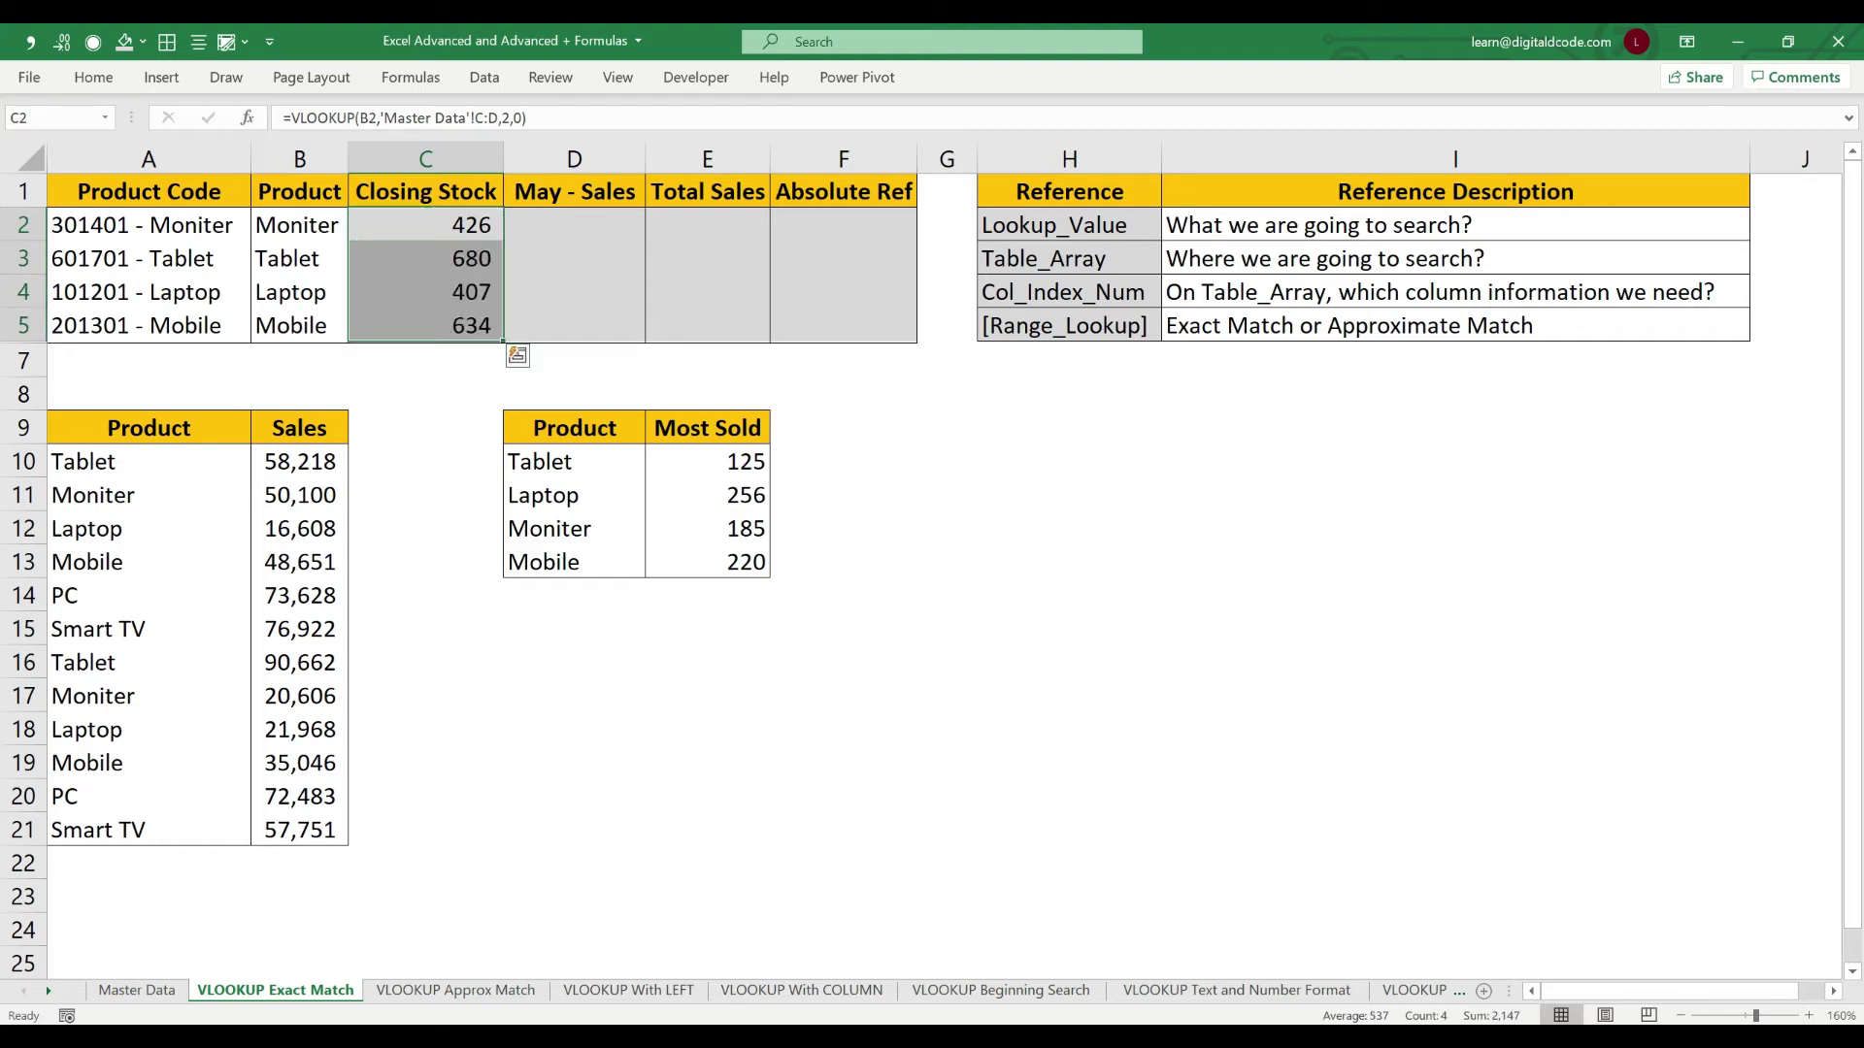
pyautogui.press('Up')
pyautogui.press('Down')
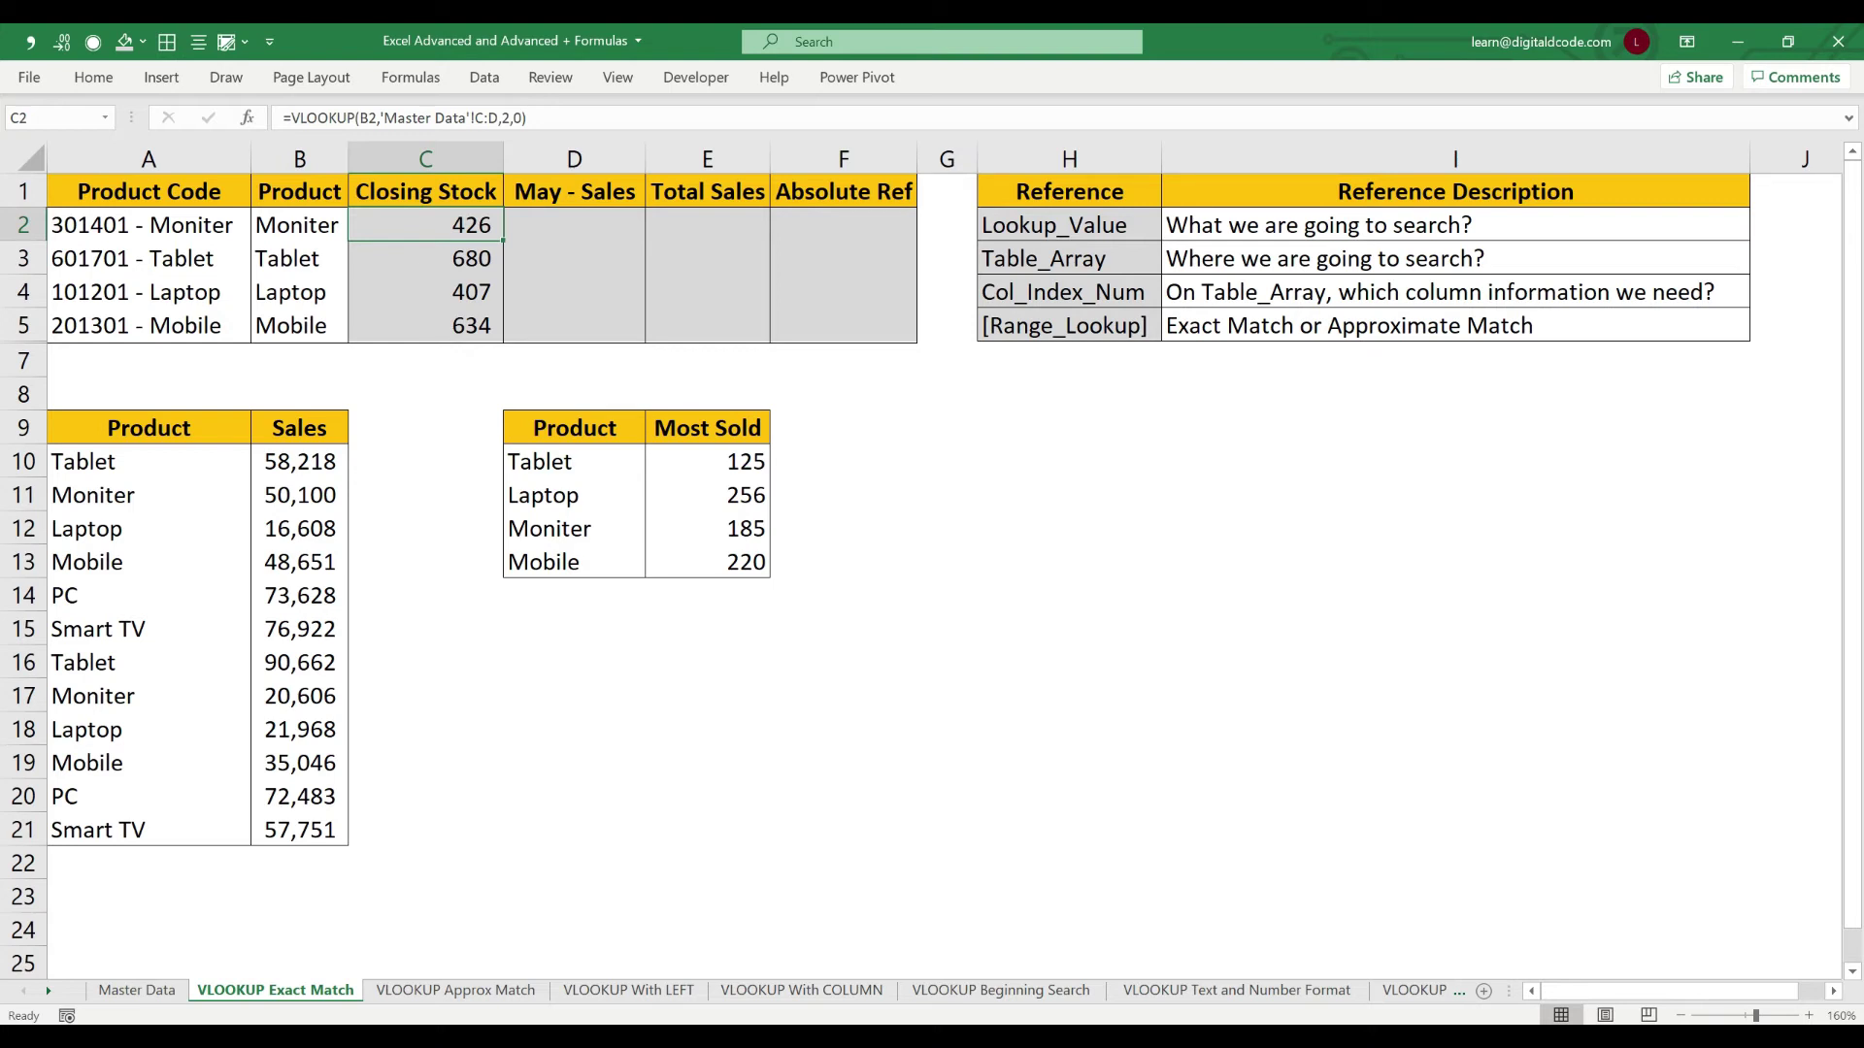
# Compare the Closing Stock results for Moniter and Tablet with their figures on the Master Data sheet
pyautogui.hotkey('ctrl', 'pageup')
pyautogui.press('Down')
pyautogui.press('Down')
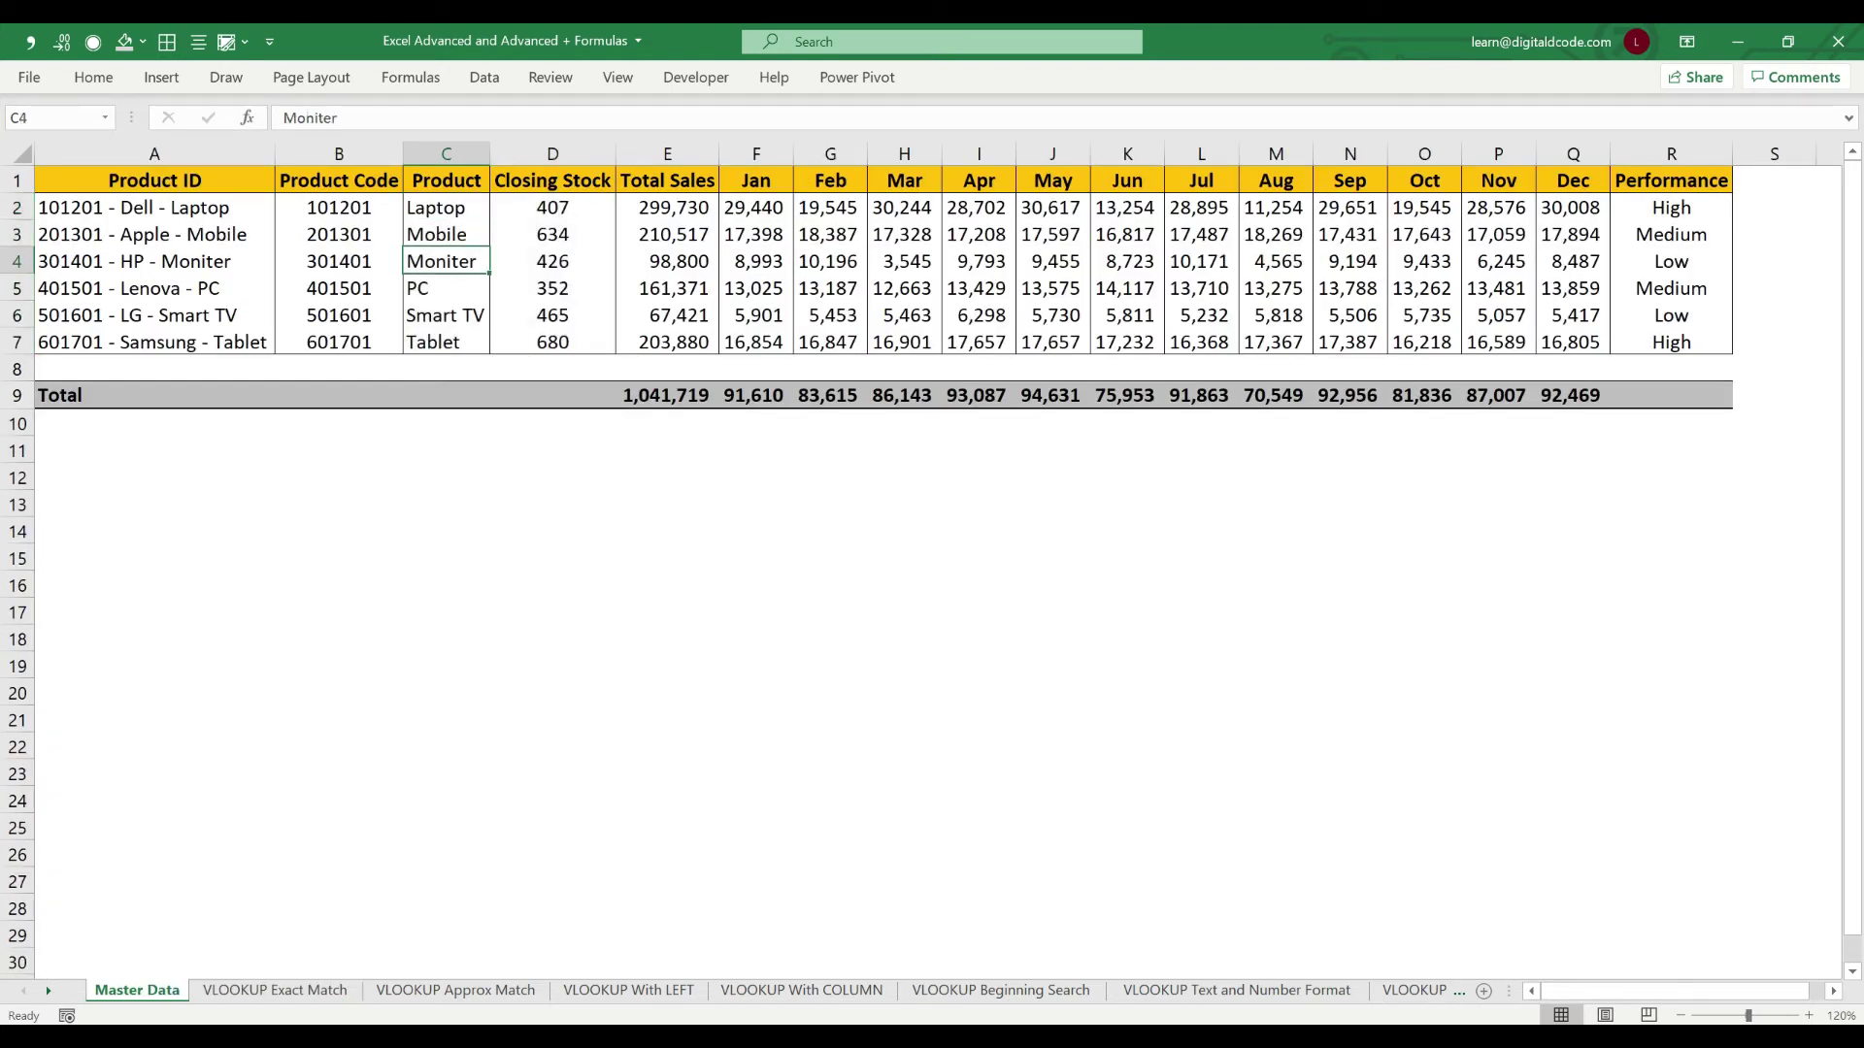
pyautogui.press('Right')
pyautogui.hotkey('ctrl', 'pagedown')
pyautogui.press('Down')
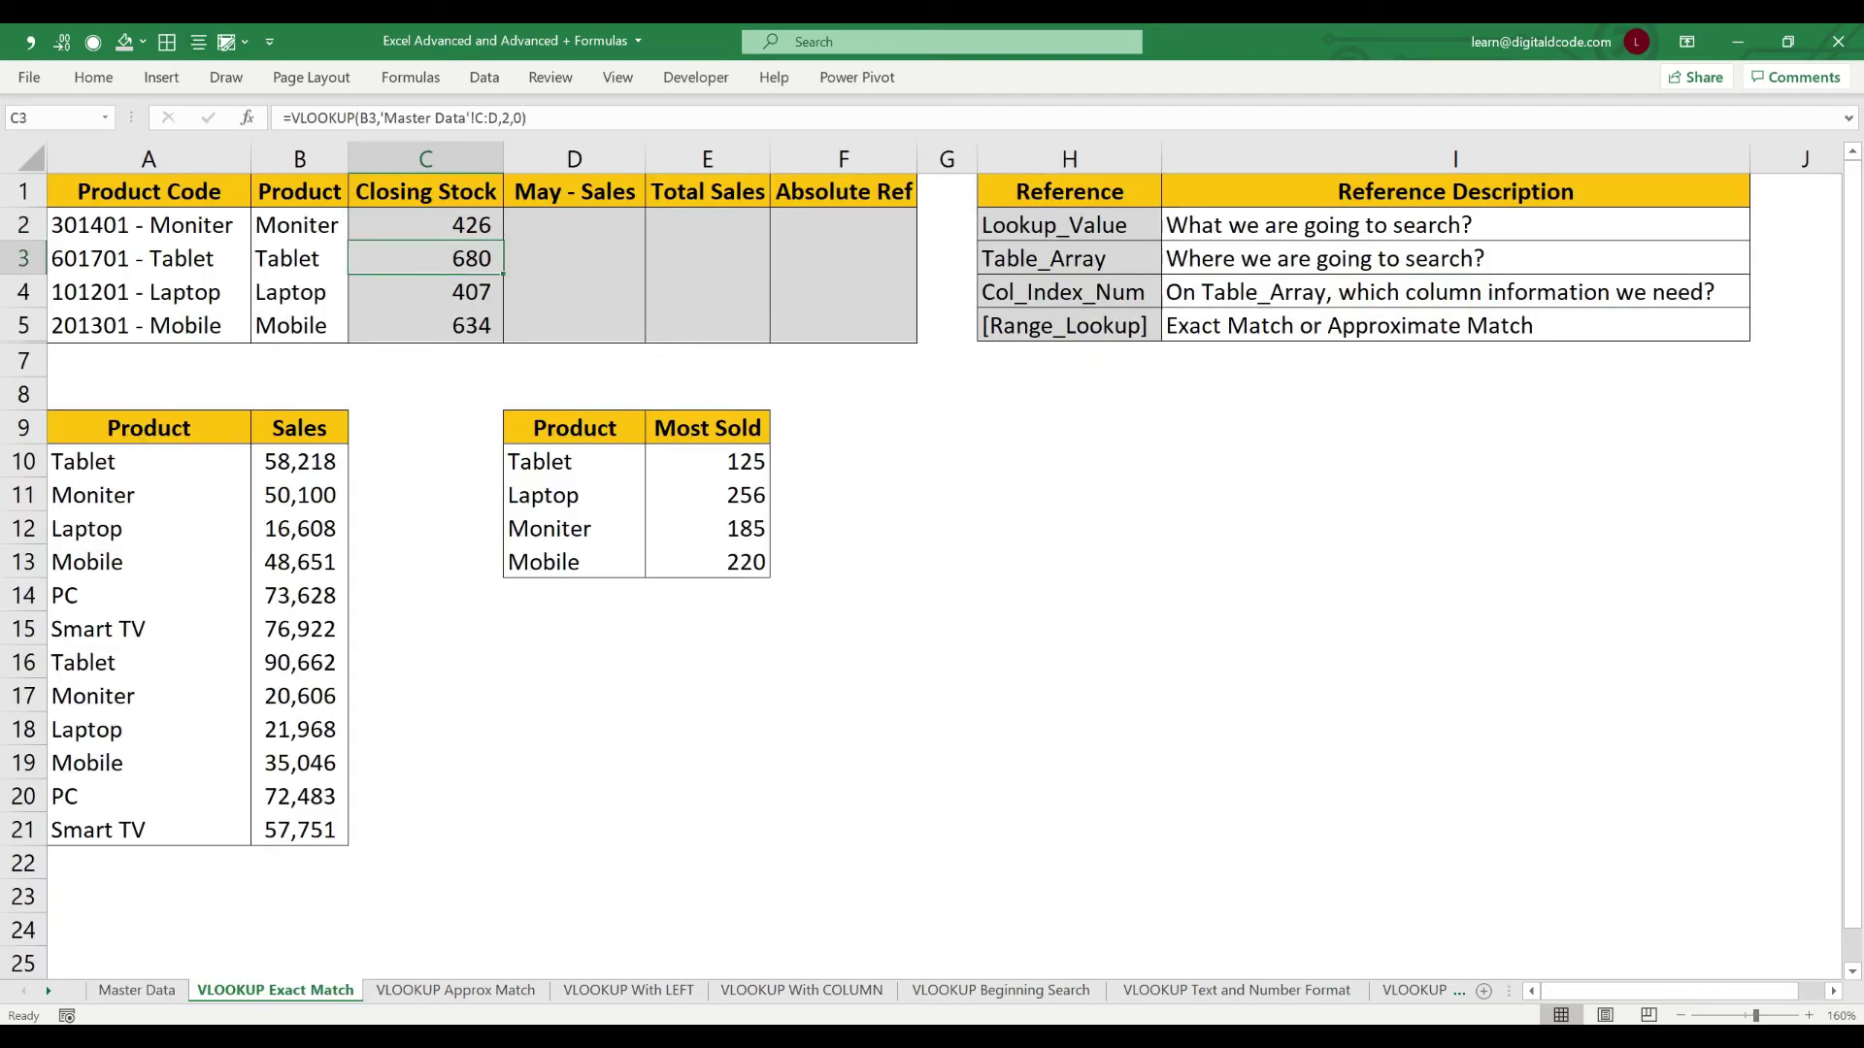
pyautogui.hotkey('ctrl', 'pageup')
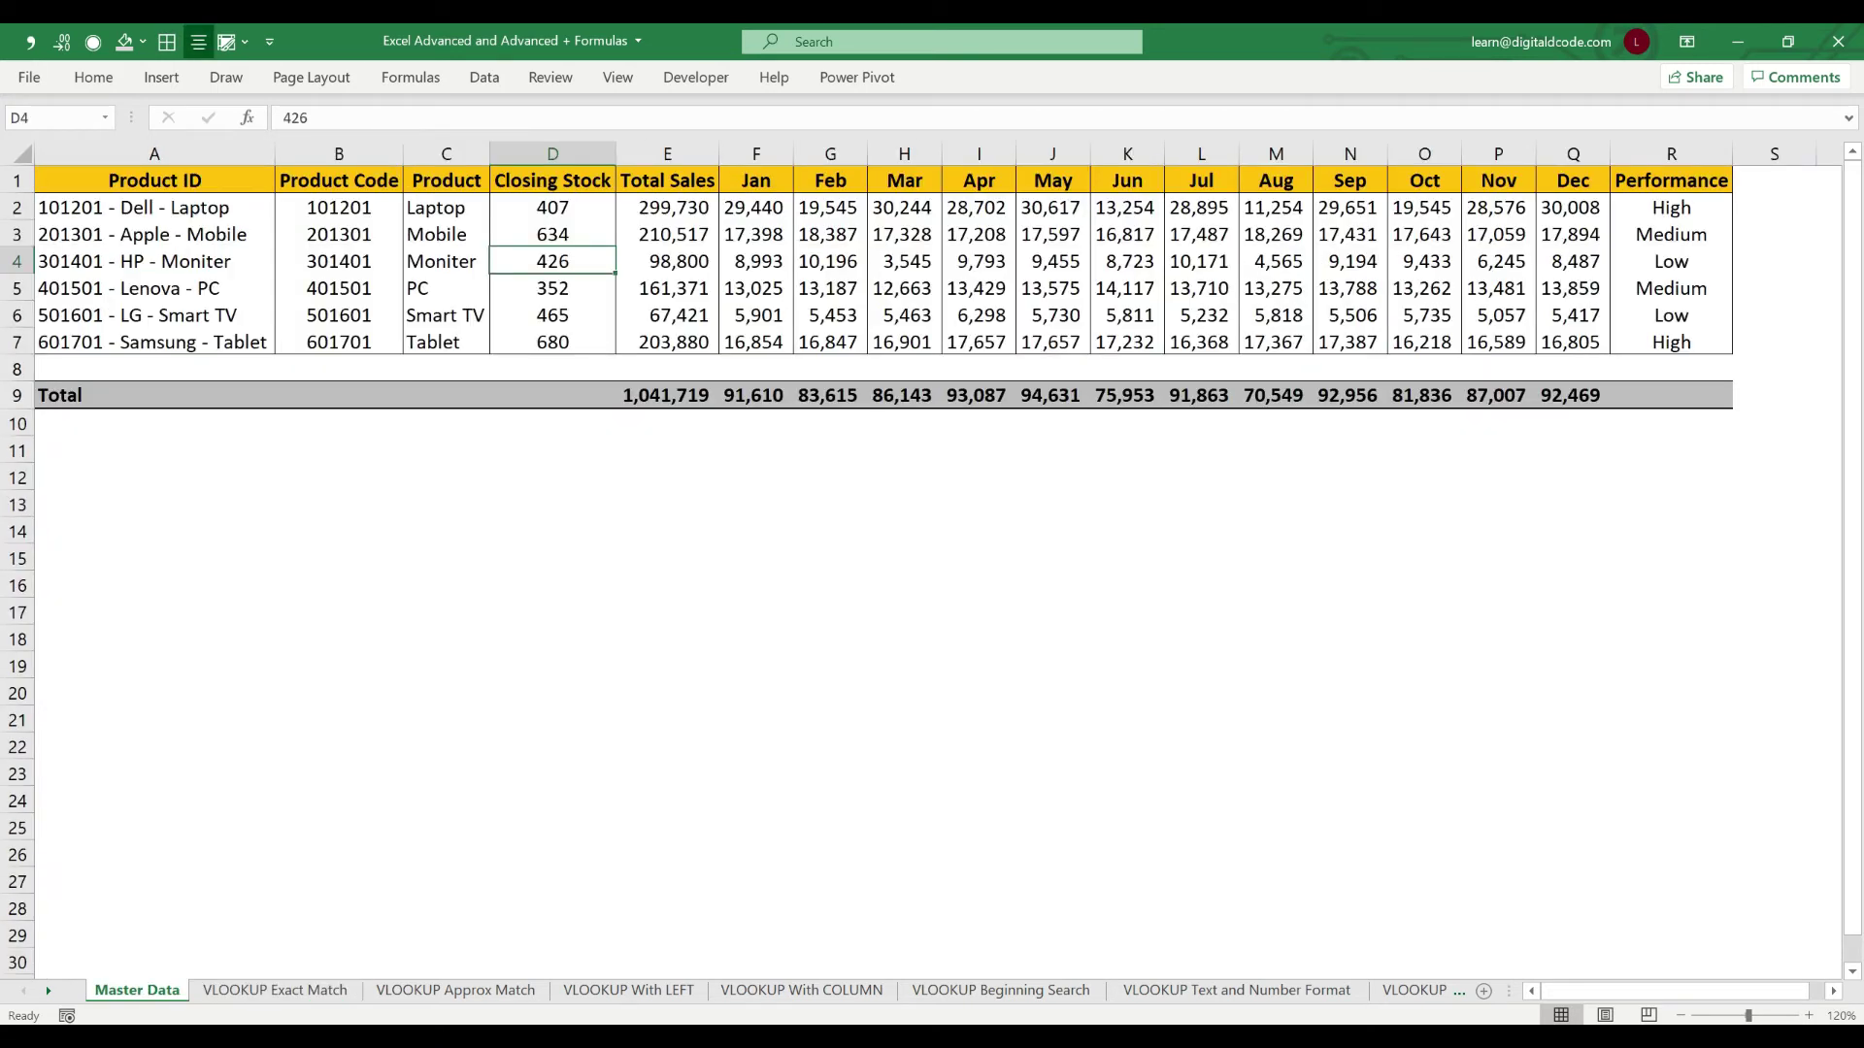
pyautogui.press('Down')
pyautogui.press('Down')
pyautogui.press('Down')
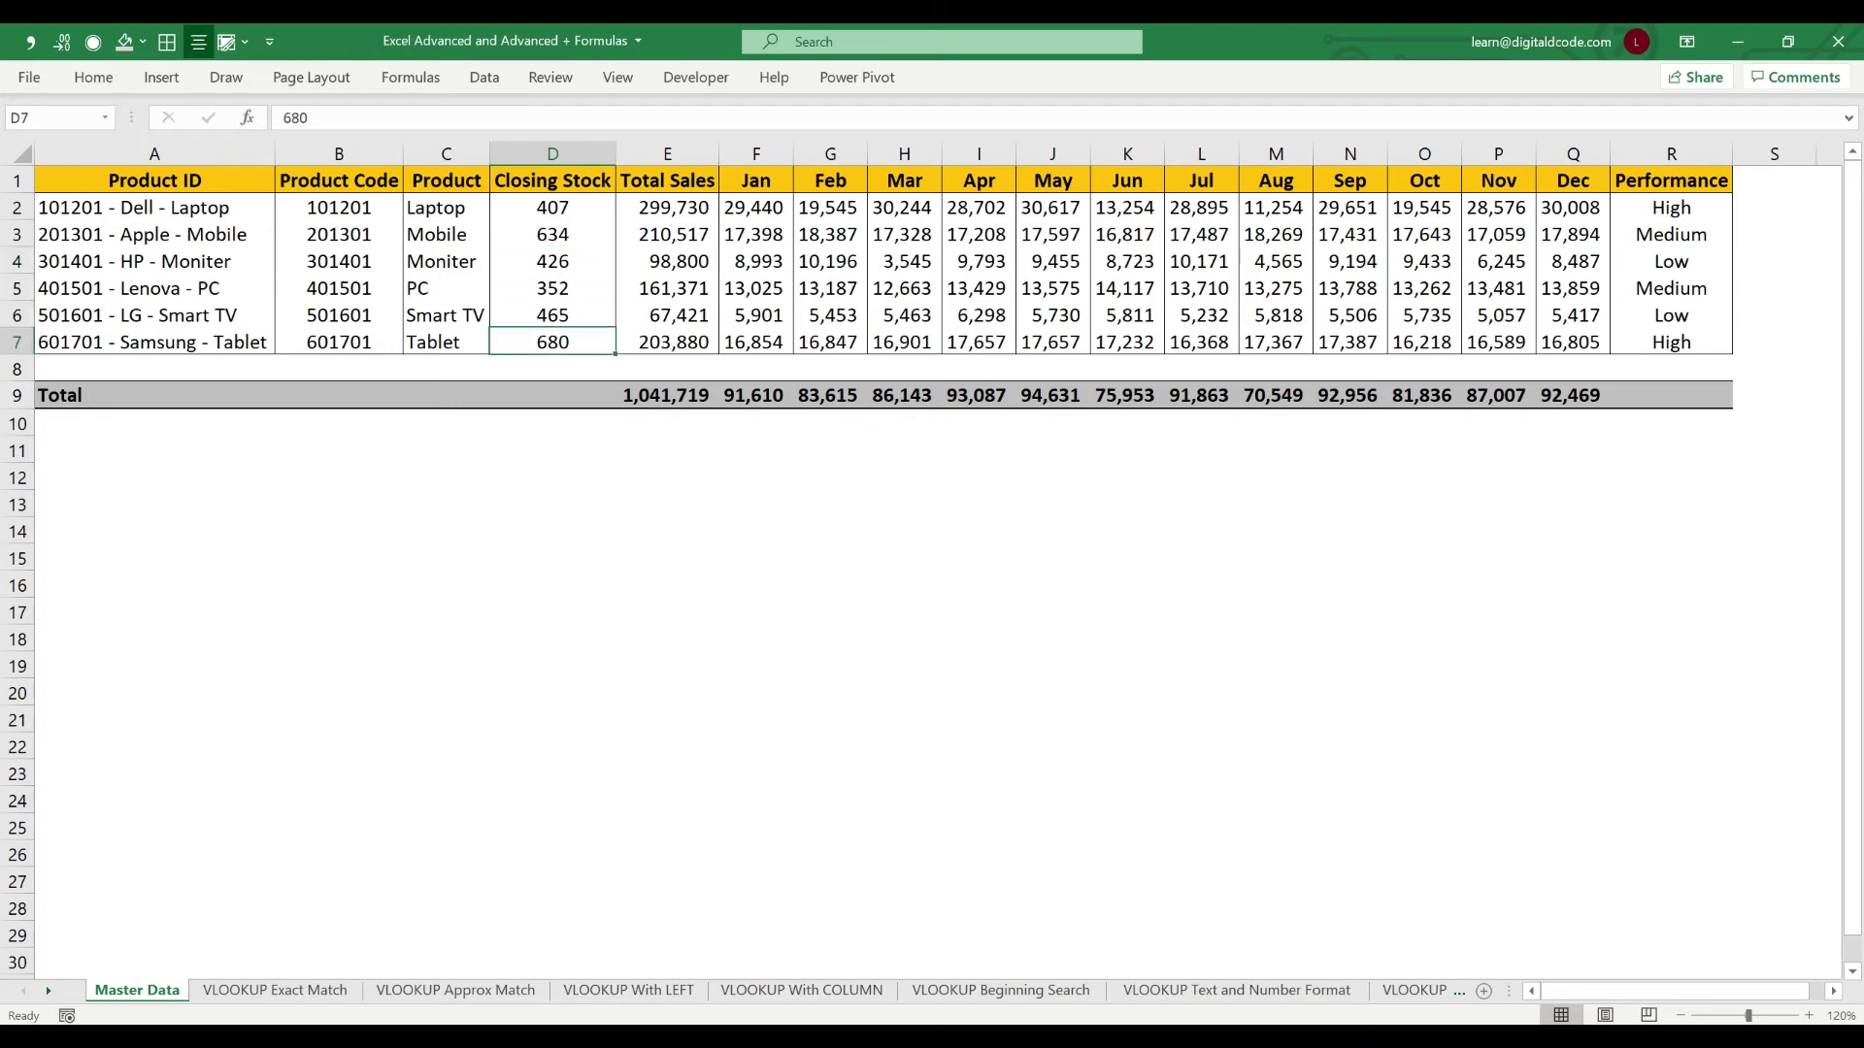
pyautogui.hotkey('ctrl', 'pagedown')
pyautogui.press('Down')
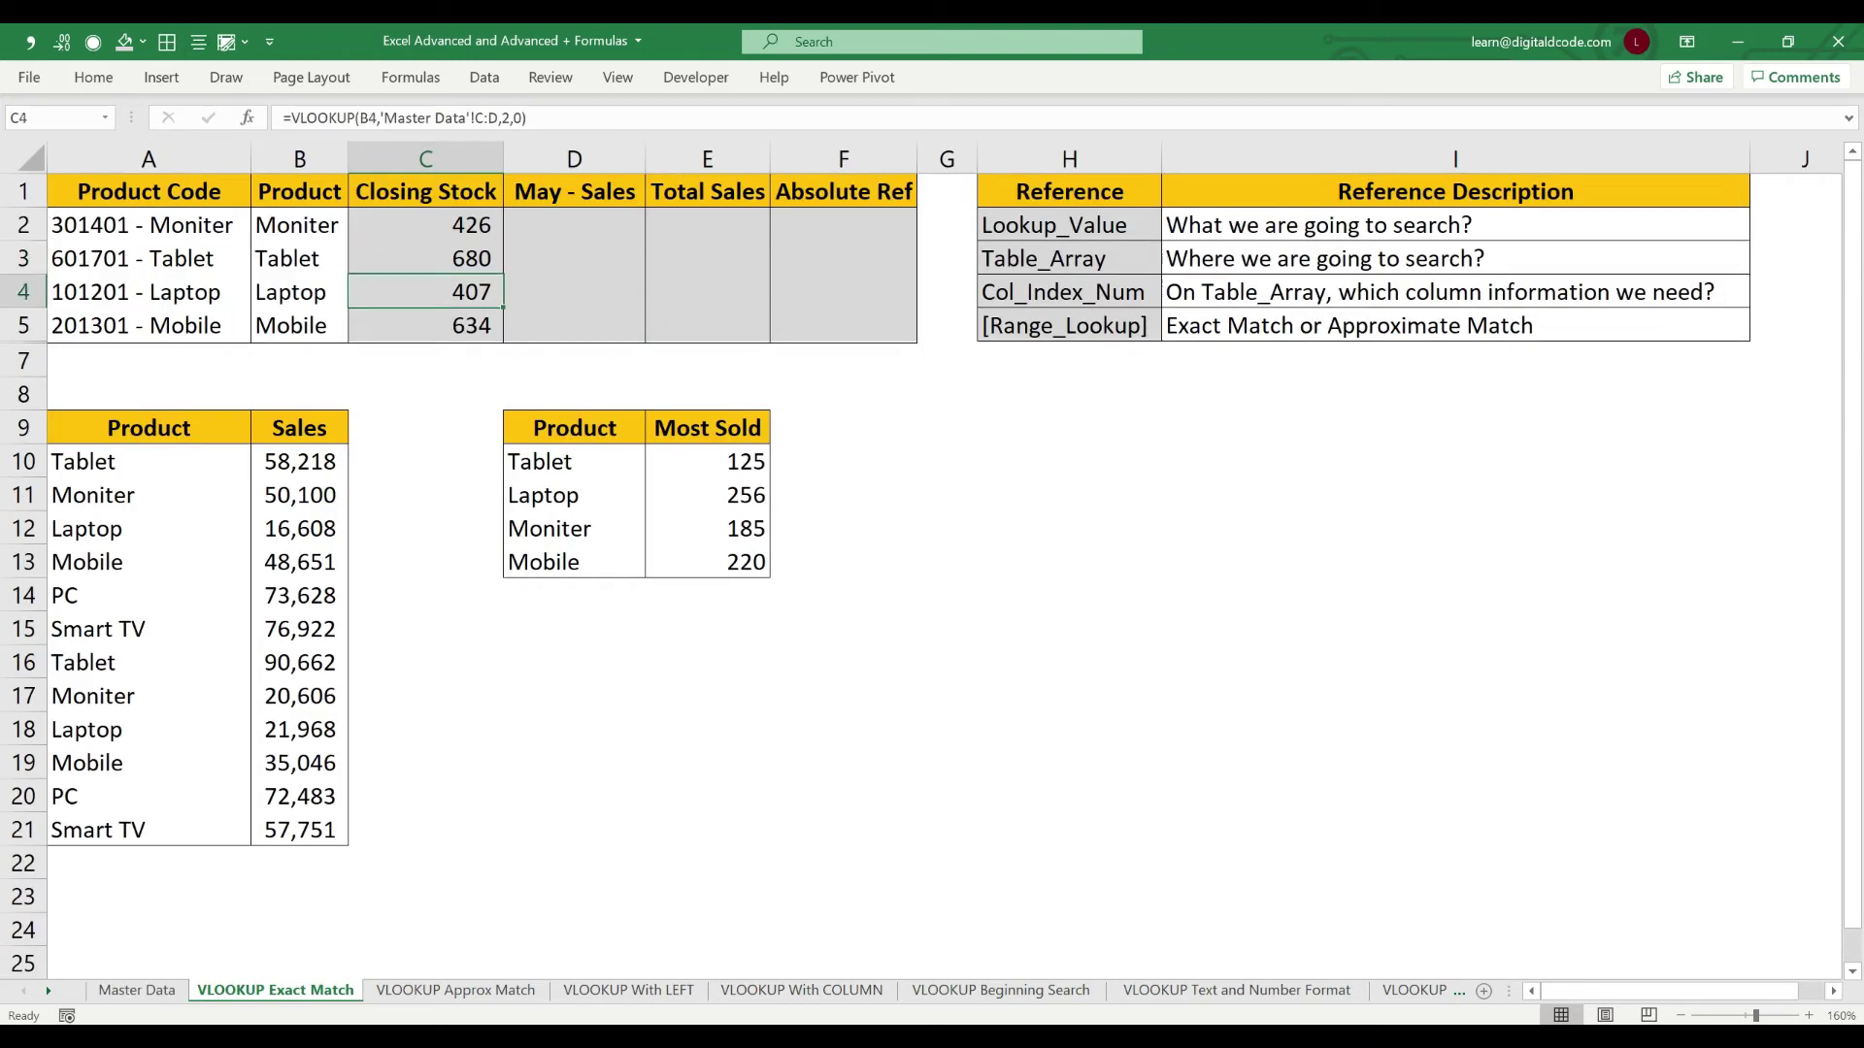
# Check the Closing Stock results for Laptop and Mobile against the Master Data sheet
pyautogui.hotkey('ctrl', 'pageup')
pyautogui.press('Up')
pyautogui.press('Up')
pyautogui.press('Up')
pyautogui.press('Up')
pyautogui.press('Up')
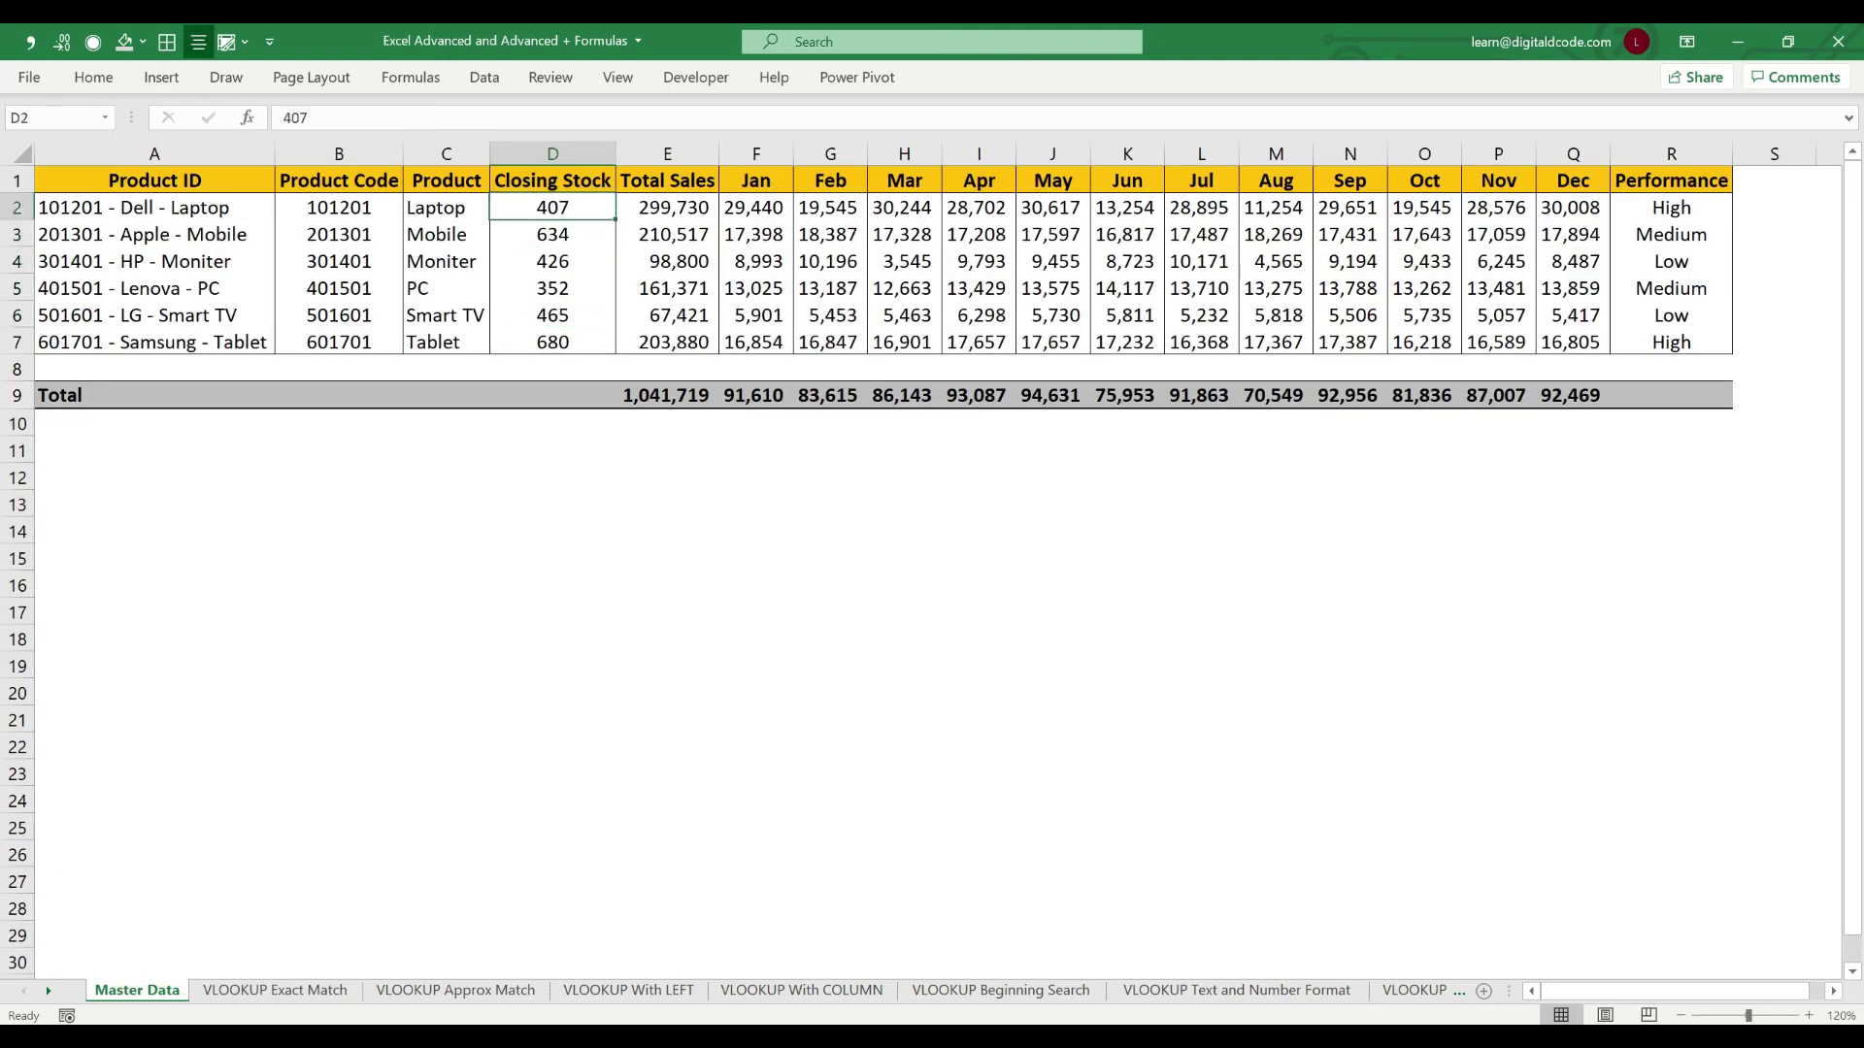
pyautogui.hotkey('ctrl', 'pagedown')
pyautogui.press('Down')
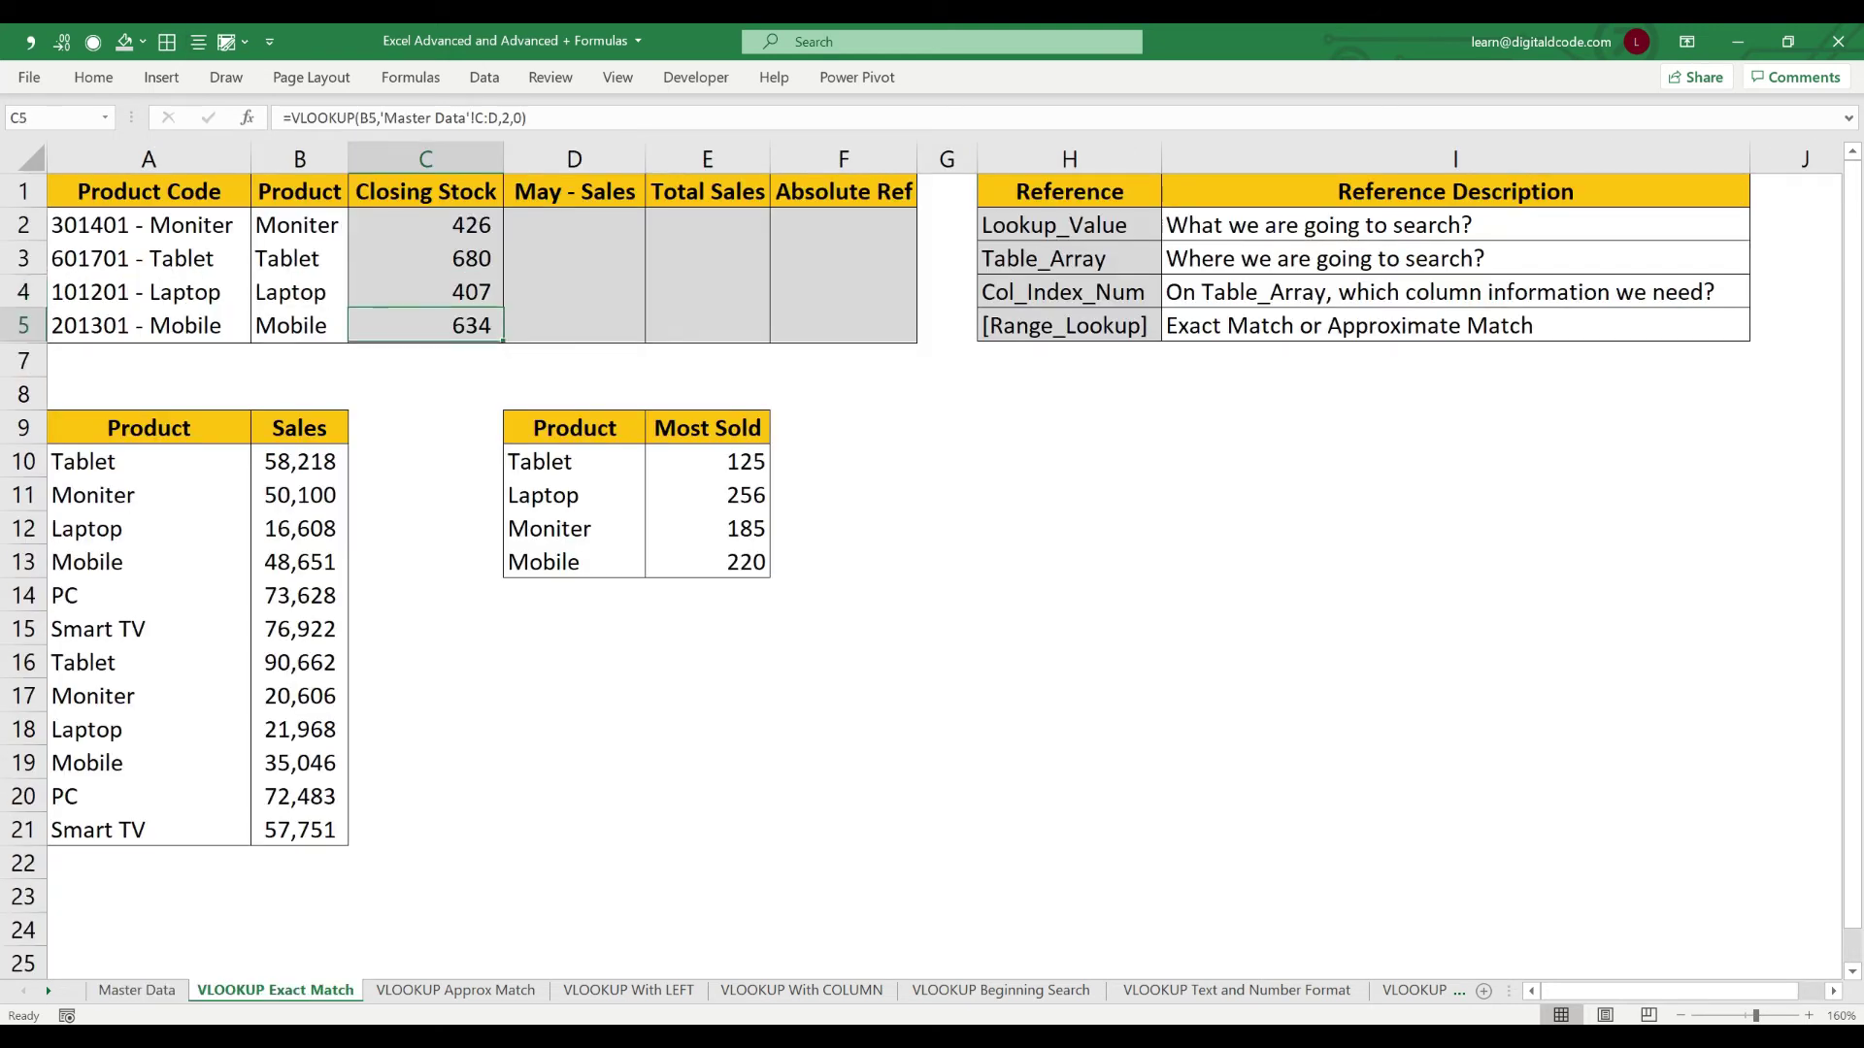
pyautogui.hotkey('ctrl', 'pageup')
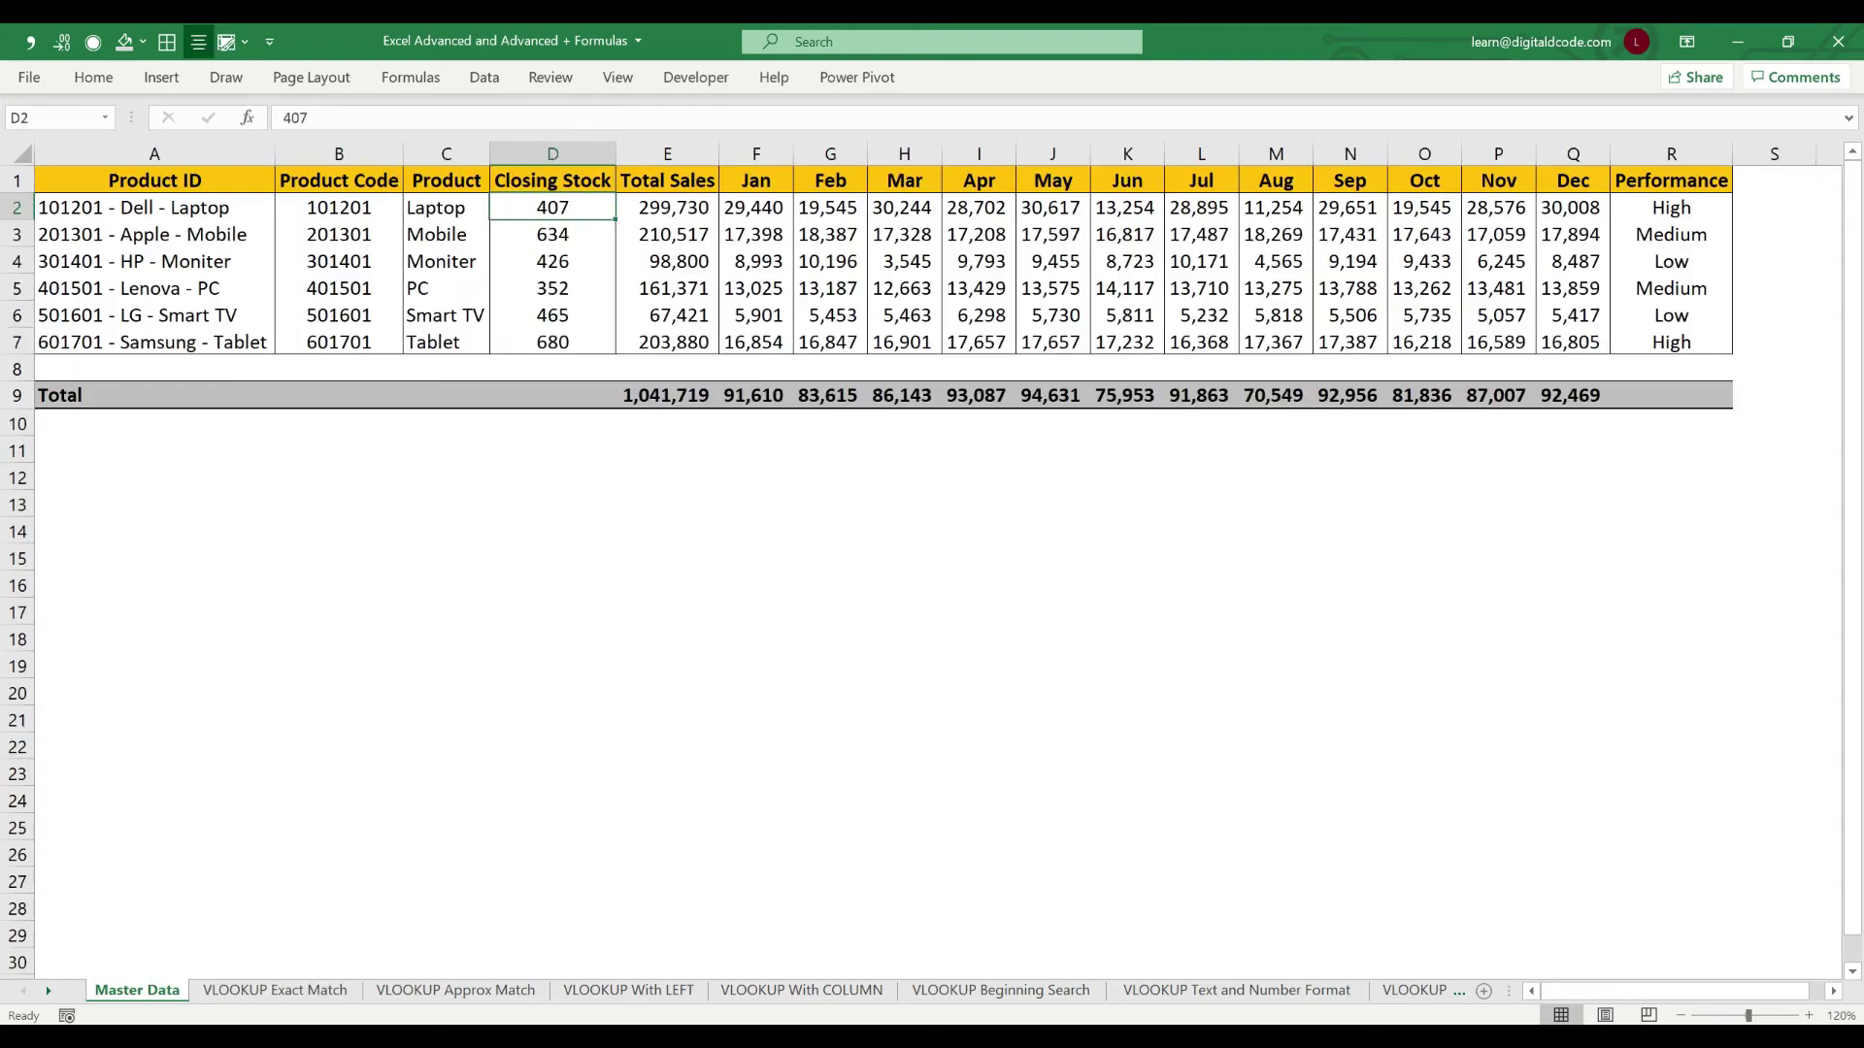
pyautogui.press('Down')
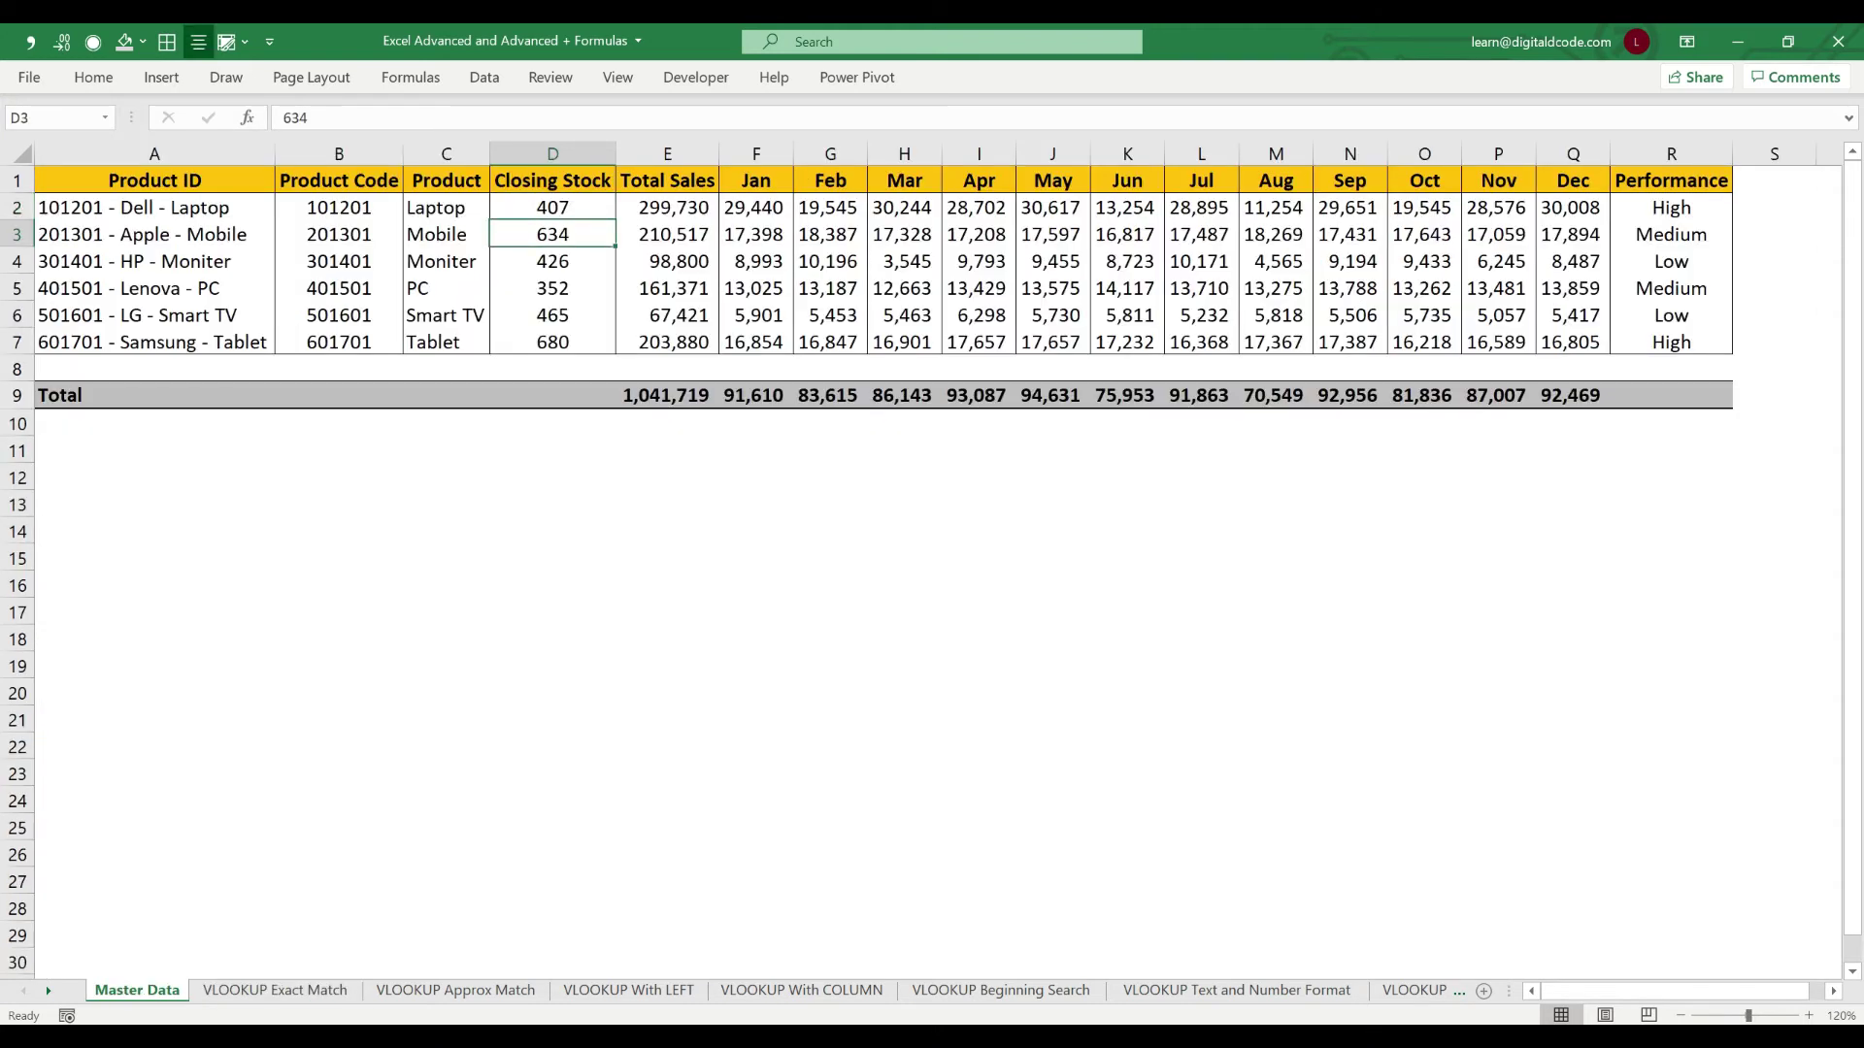
pyautogui.hotkey('ctrl', 'pagedown')
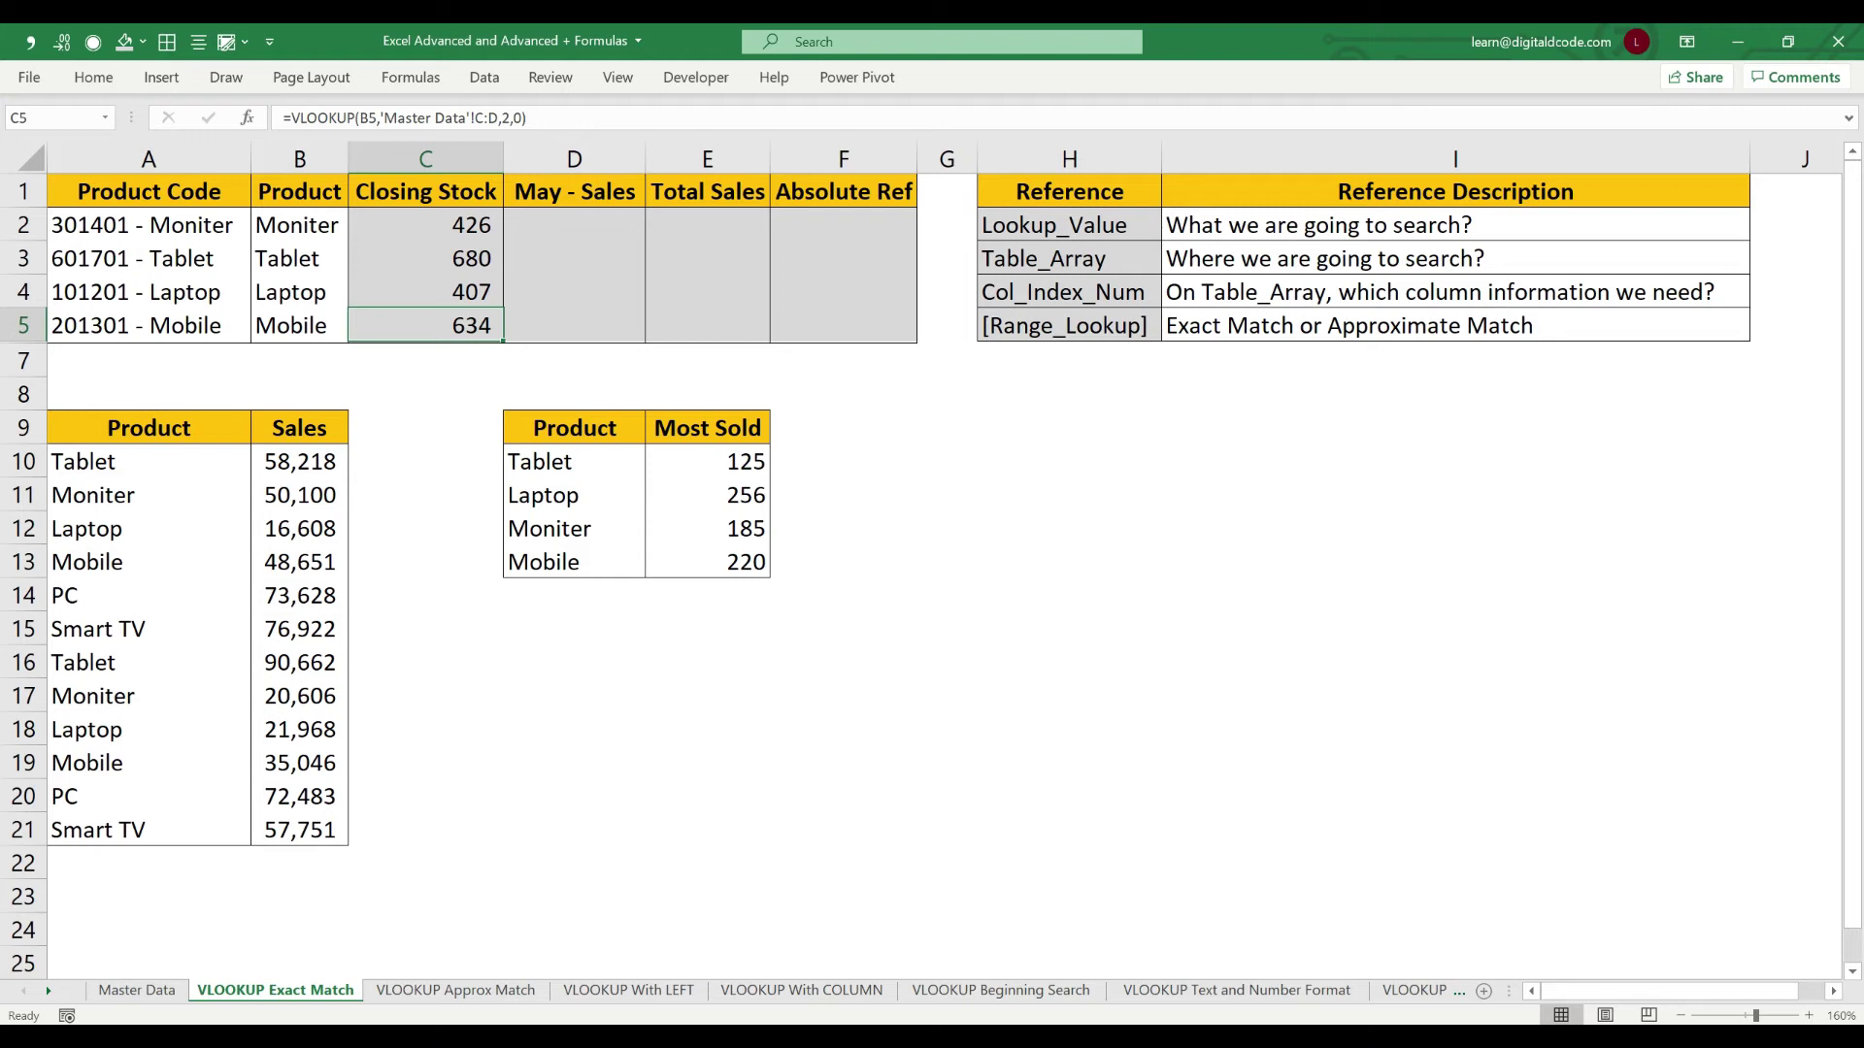
# Search the Master Data sheet for the product name from B2, Moniter, and compare its closing stock with the result in C2
pyautogui.press('Up')
pyautogui.press('Up')
pyautogui.press('Up')
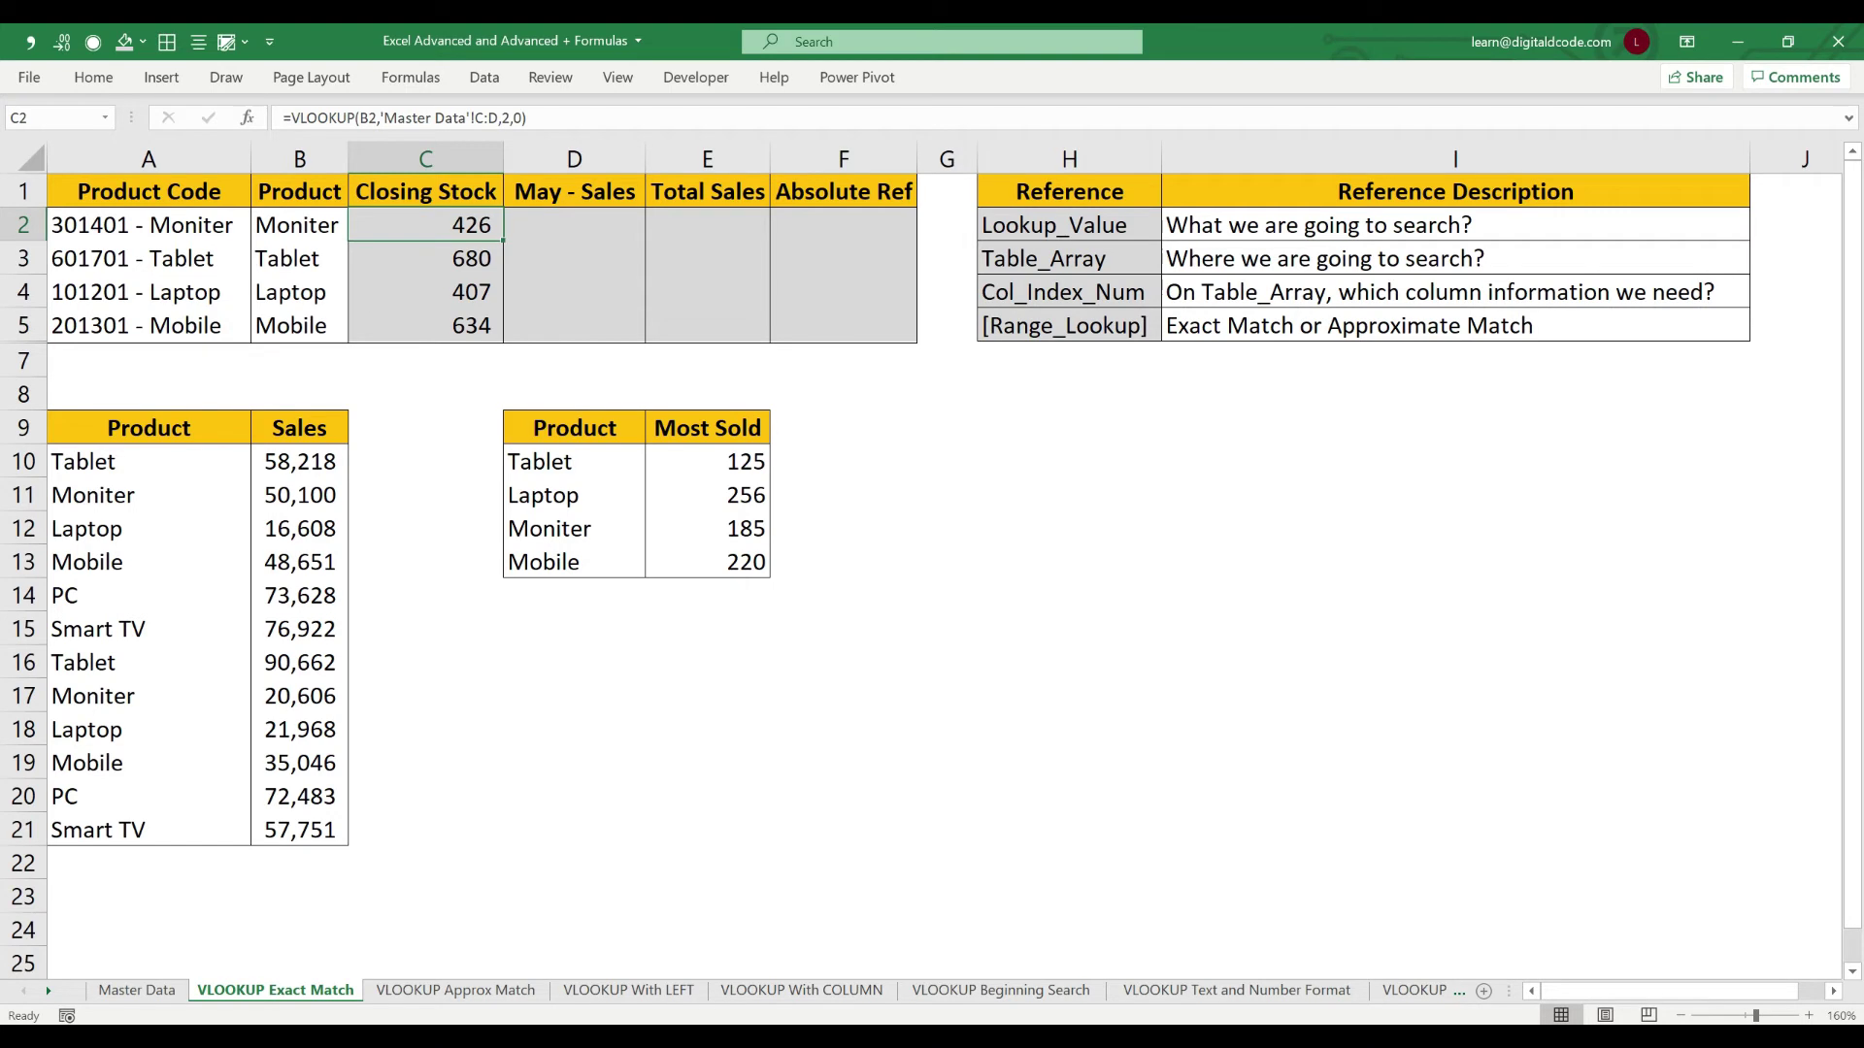
pyautogui.press('Left')
pyautogui.hotkey('ctrl', 'c')
pyautogui.hotkey('ctrl', 'pageup')
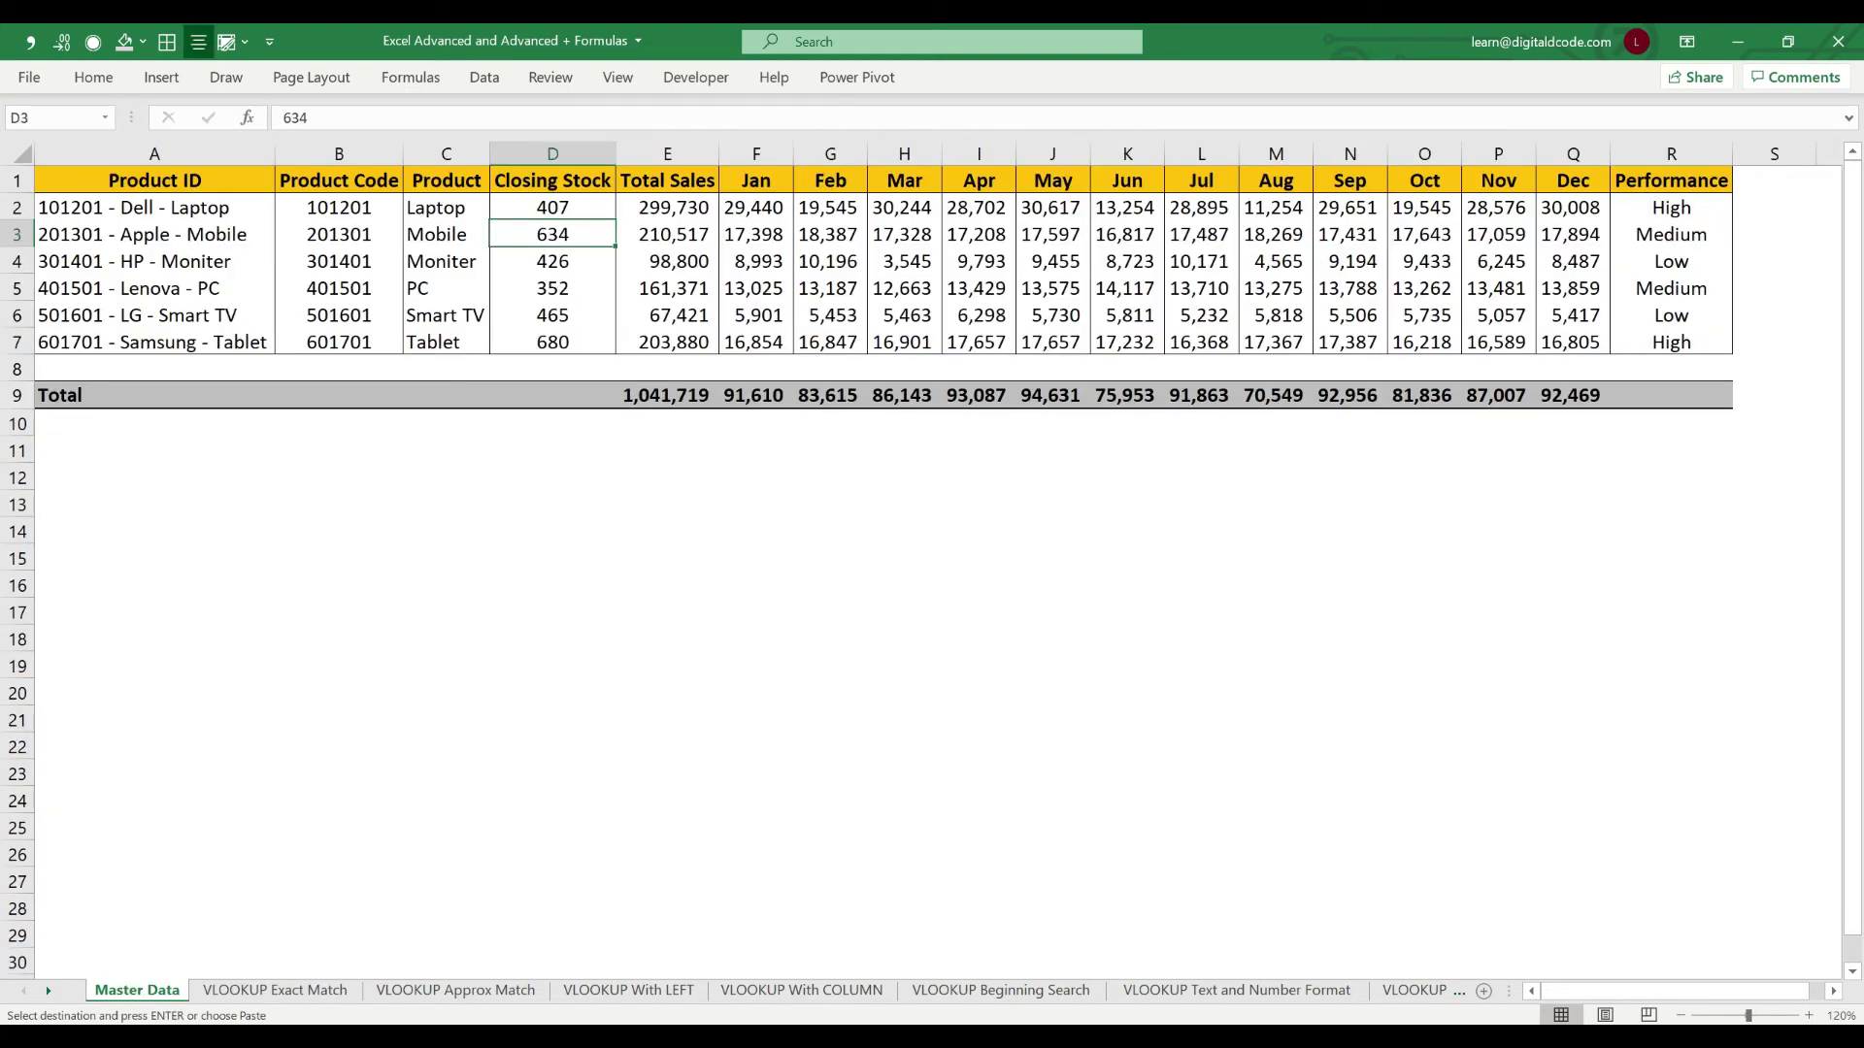
pyautogui.hotkey('ctrl', 'f')
pyautogui.write('Moniter')
pyautogui.press('Return')
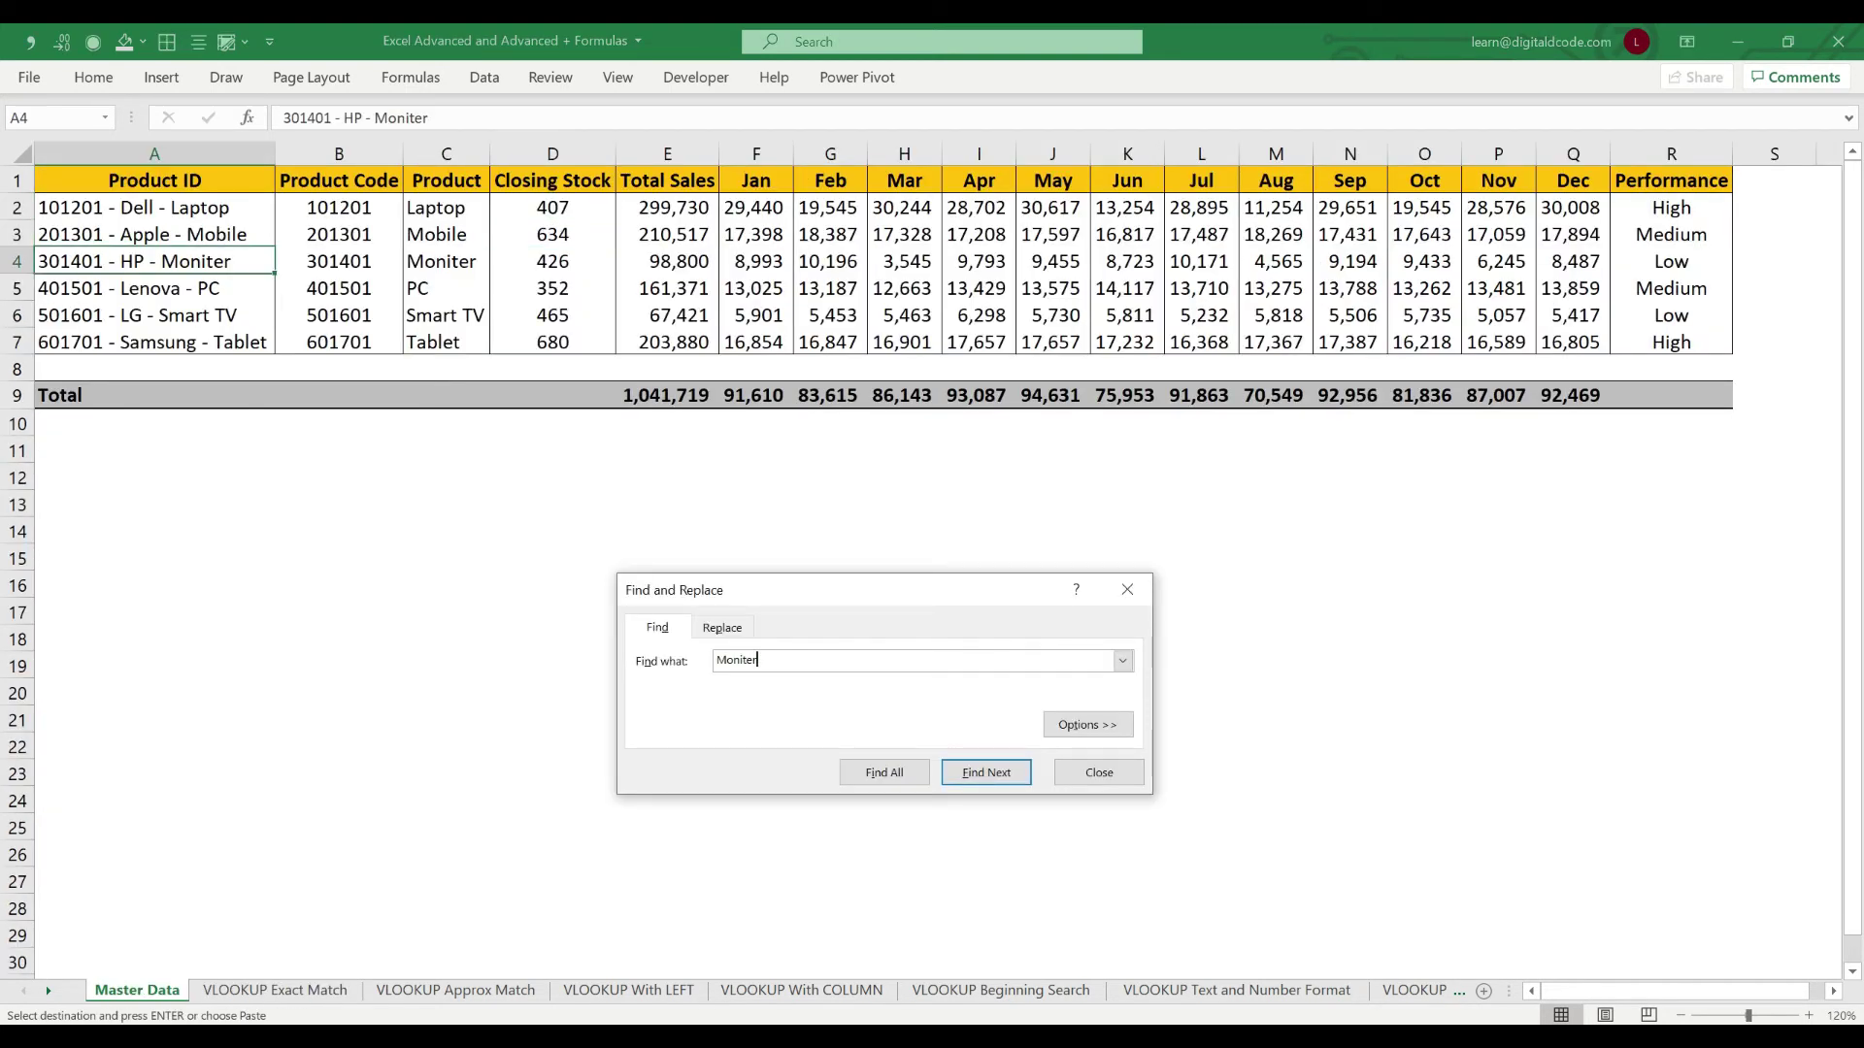
pyautogui.press('Return')
pyautogui.press('Right')
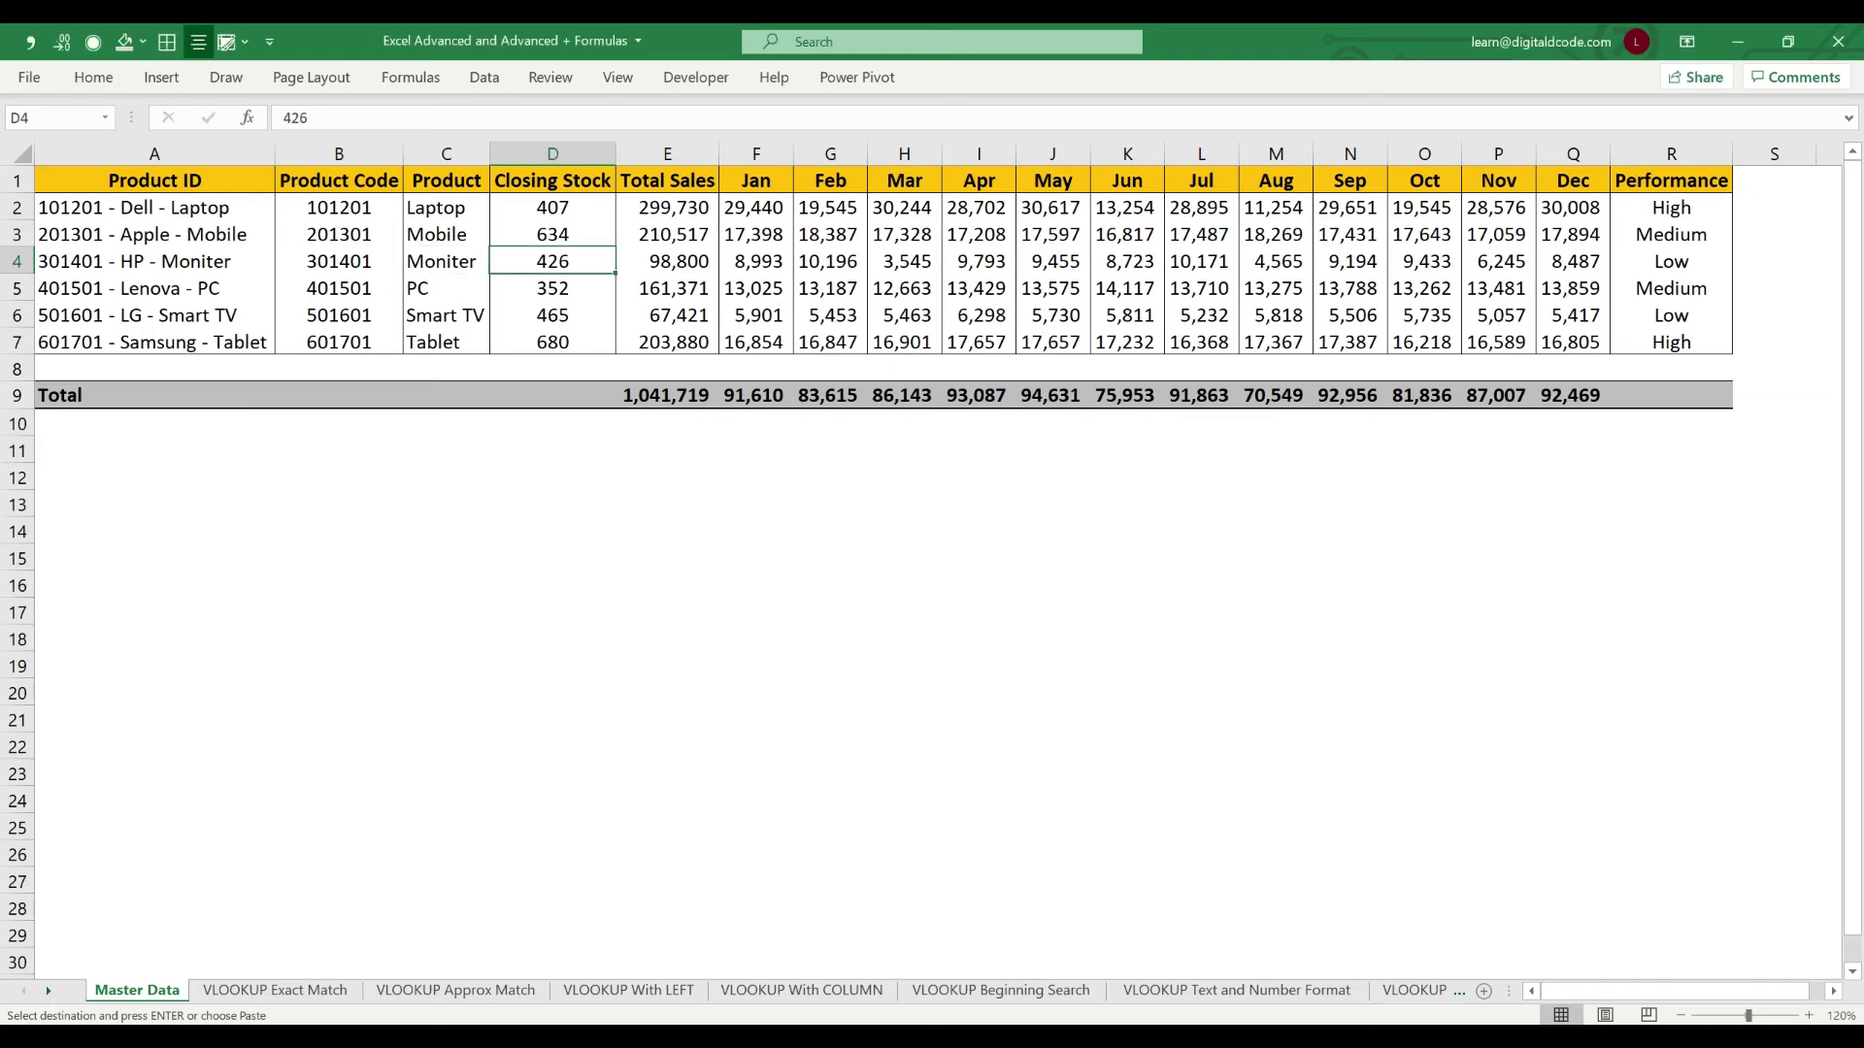
pyautogui.hotkey('ctrl', 'pagedown')
pyautogui.press('Right')
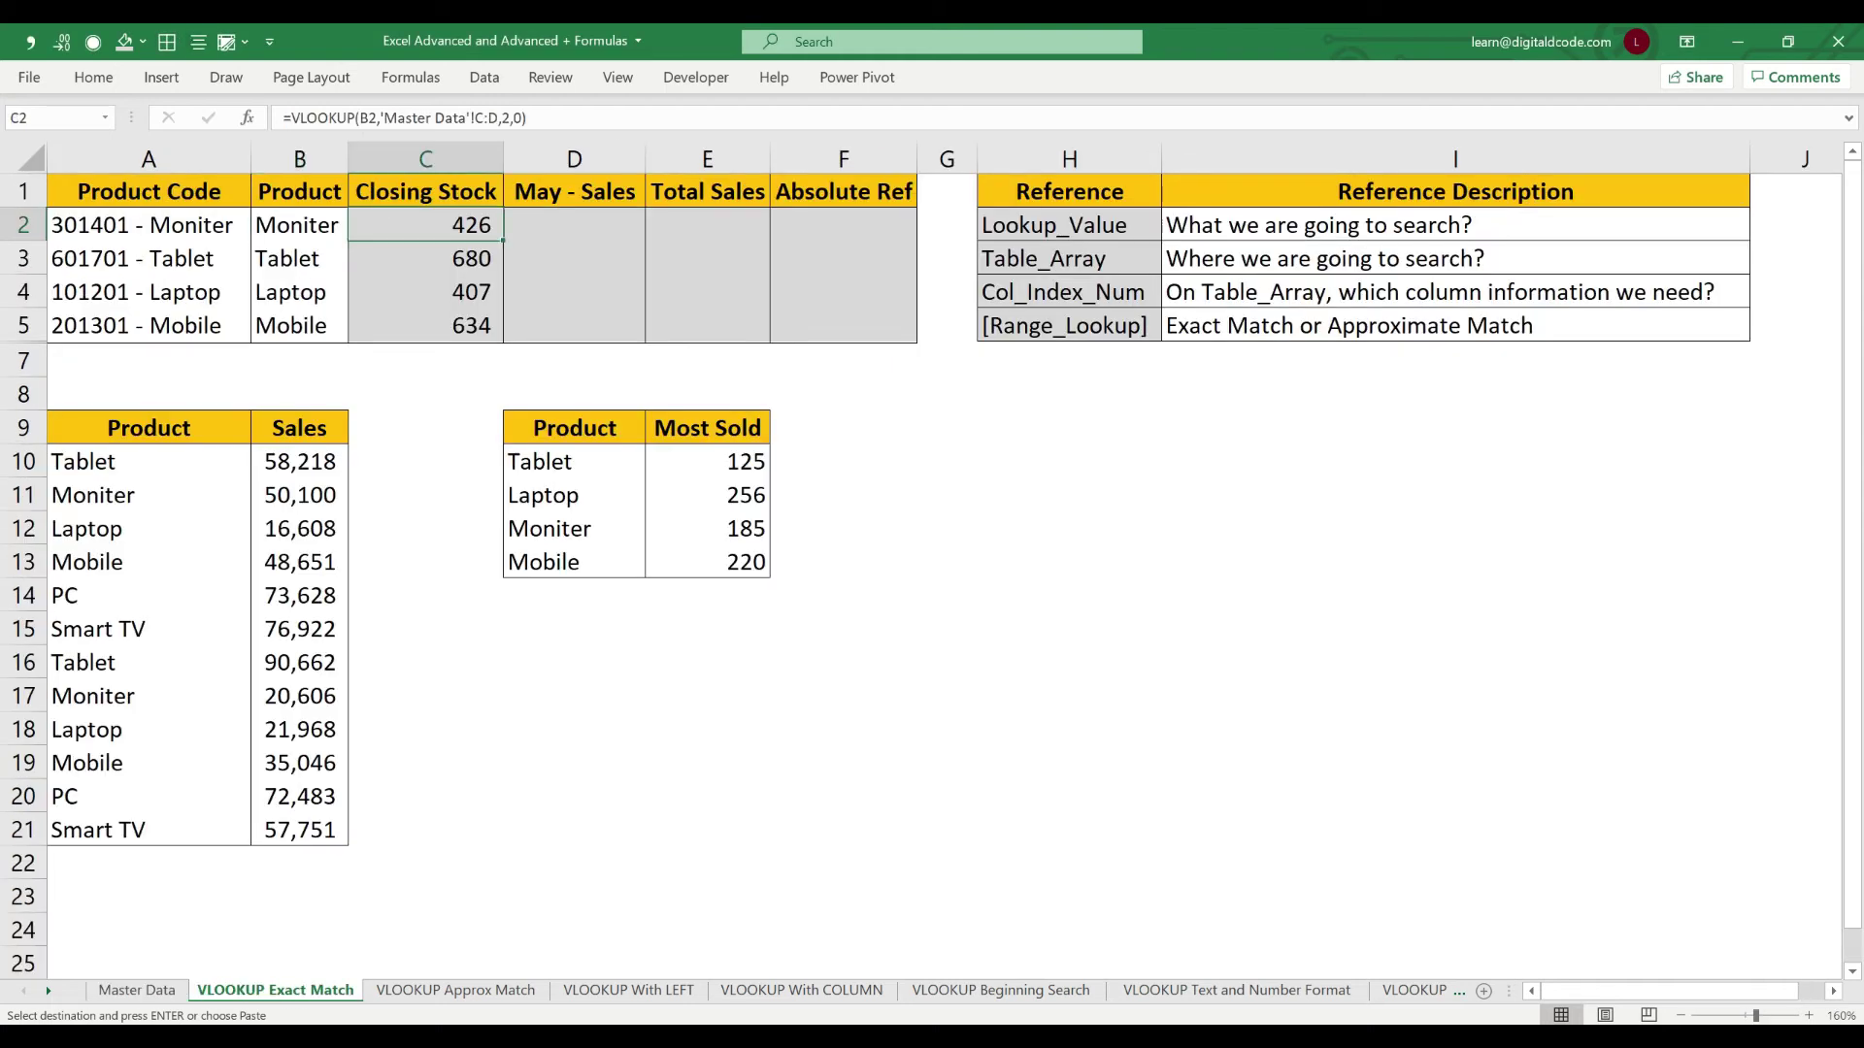
pyautogui.press('Escape')
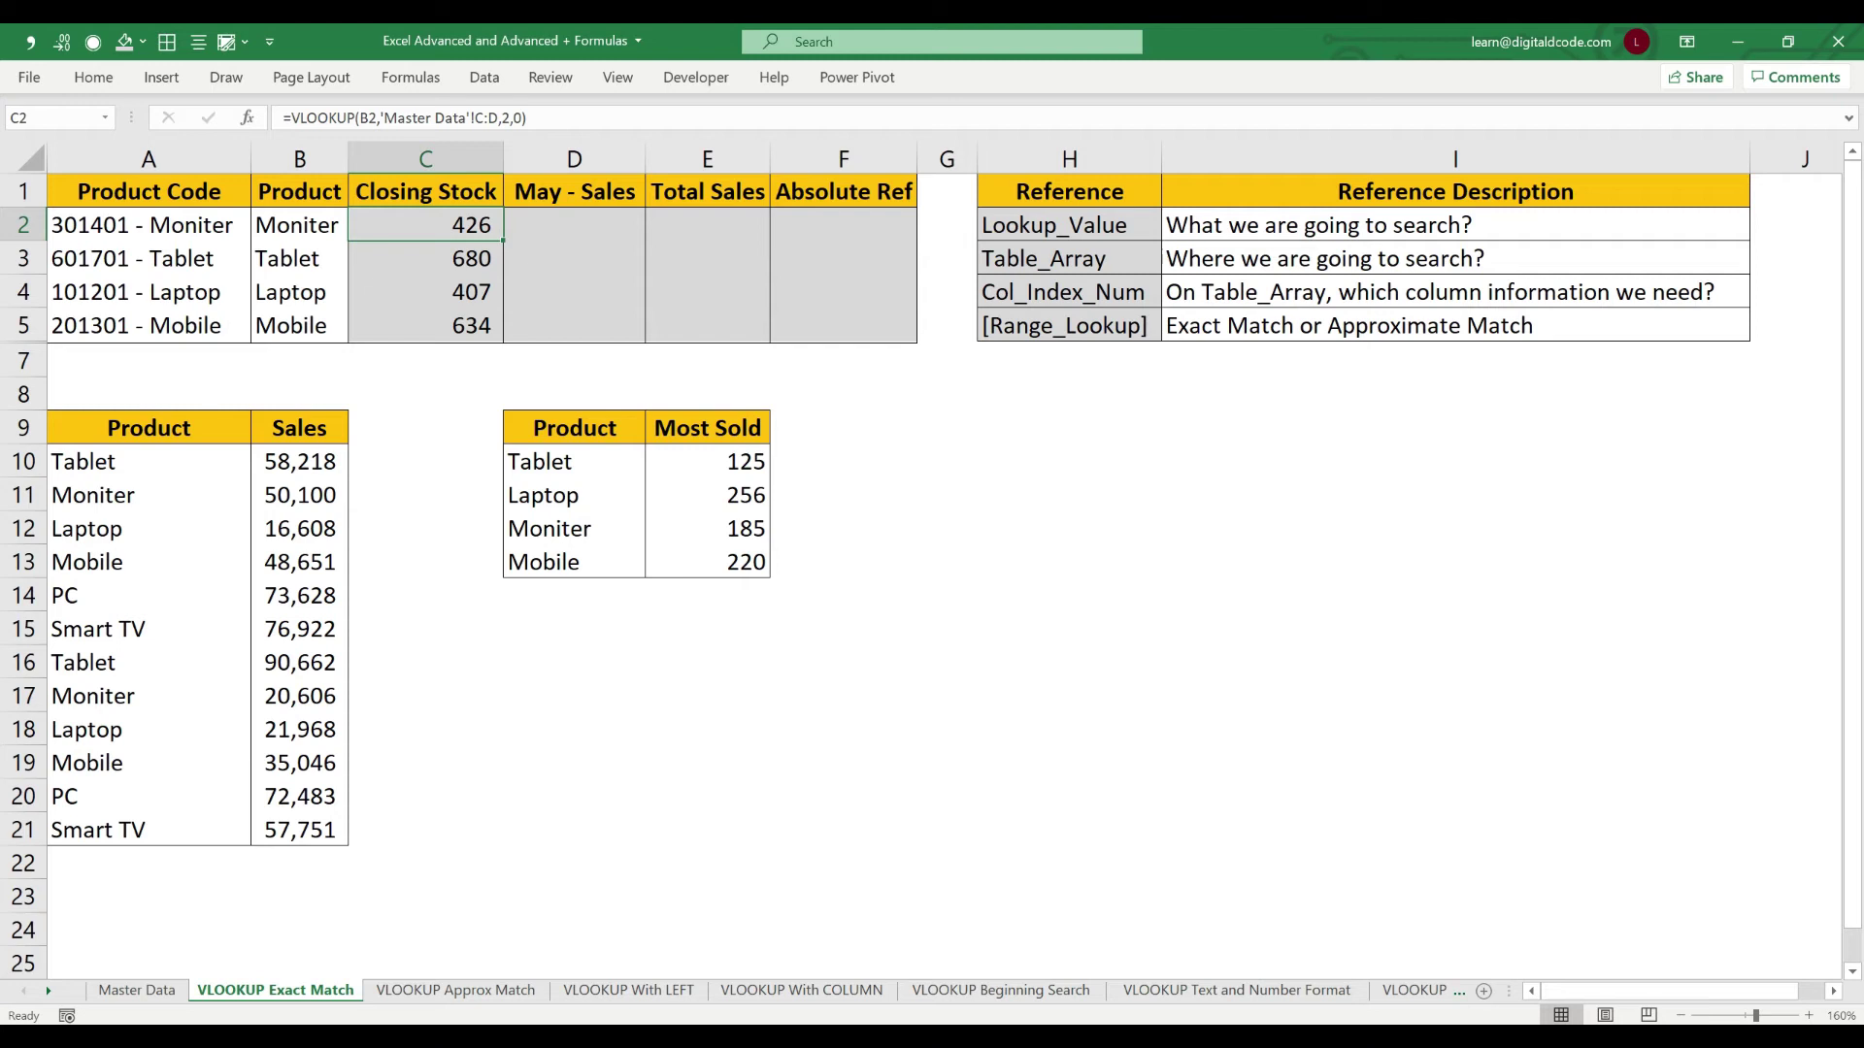
# Locate the May column on the Master Data sheet as the source for the May - Sales column
pyautogui.click(574, 225)
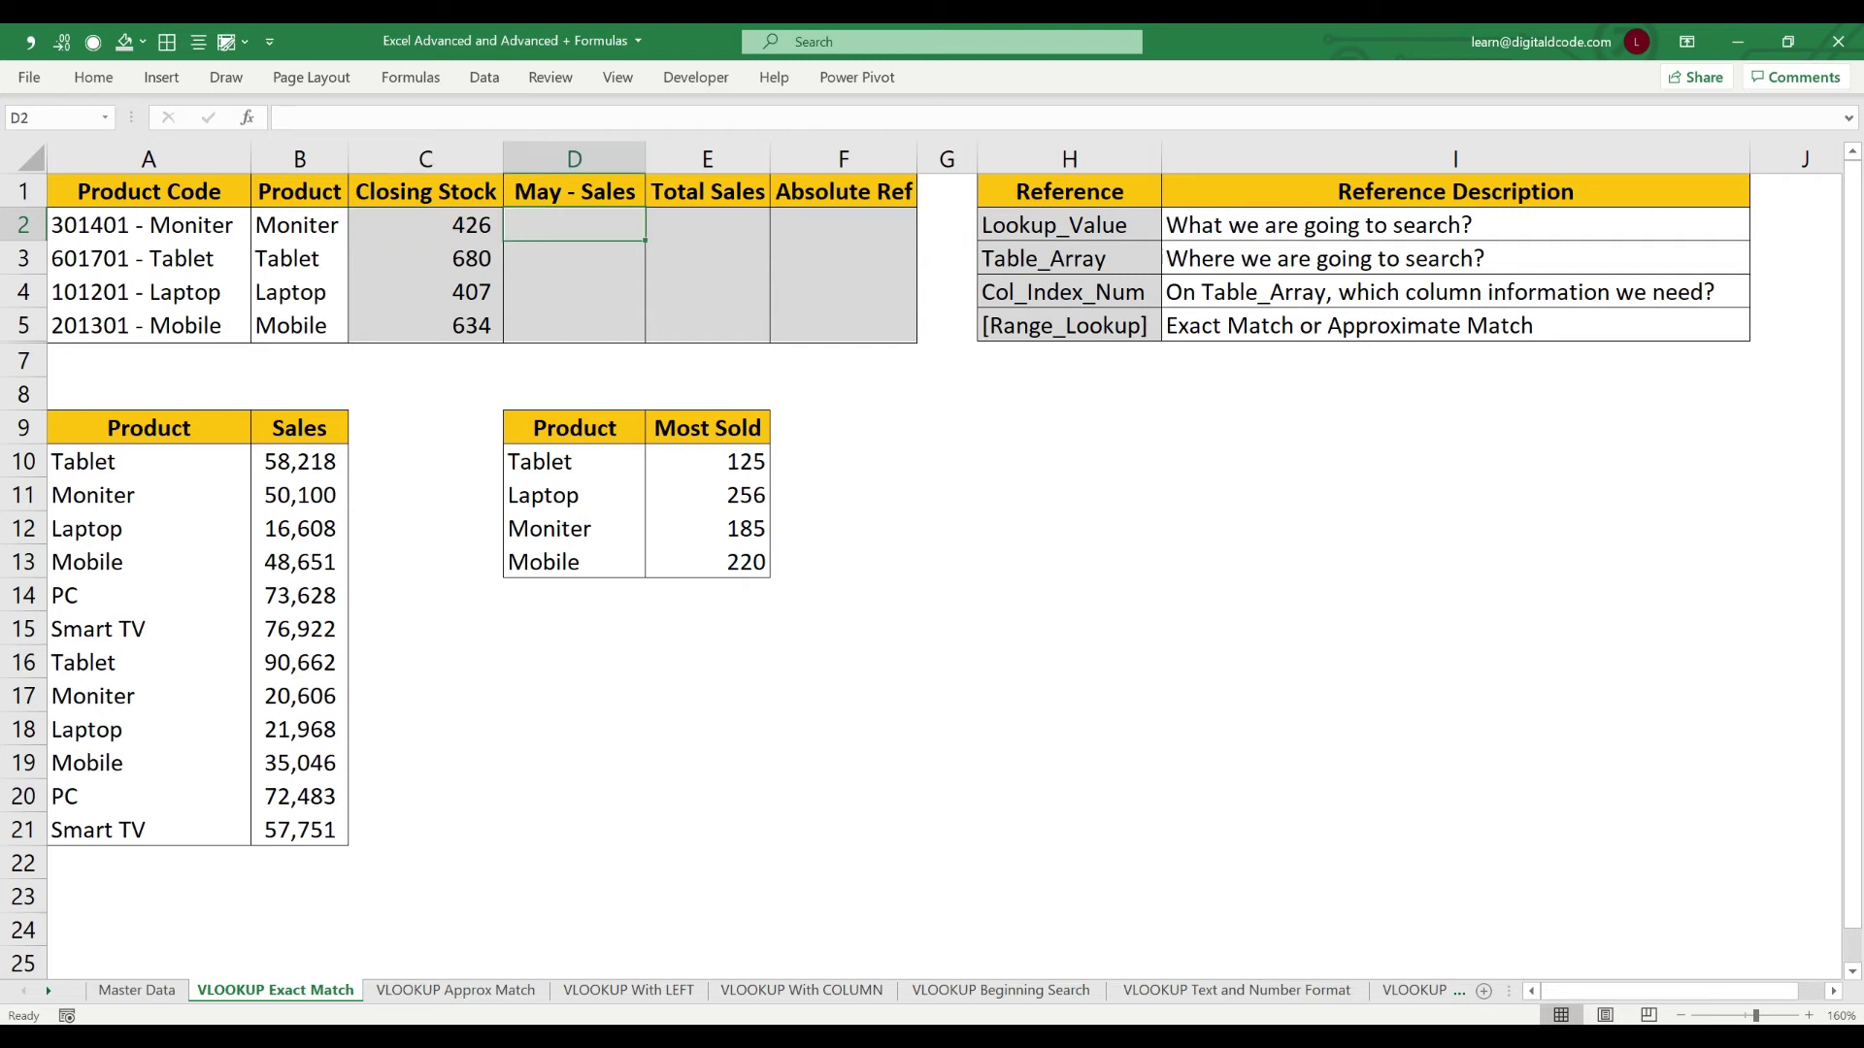
pyautogui.hotkey('ctrl', 'pageup')
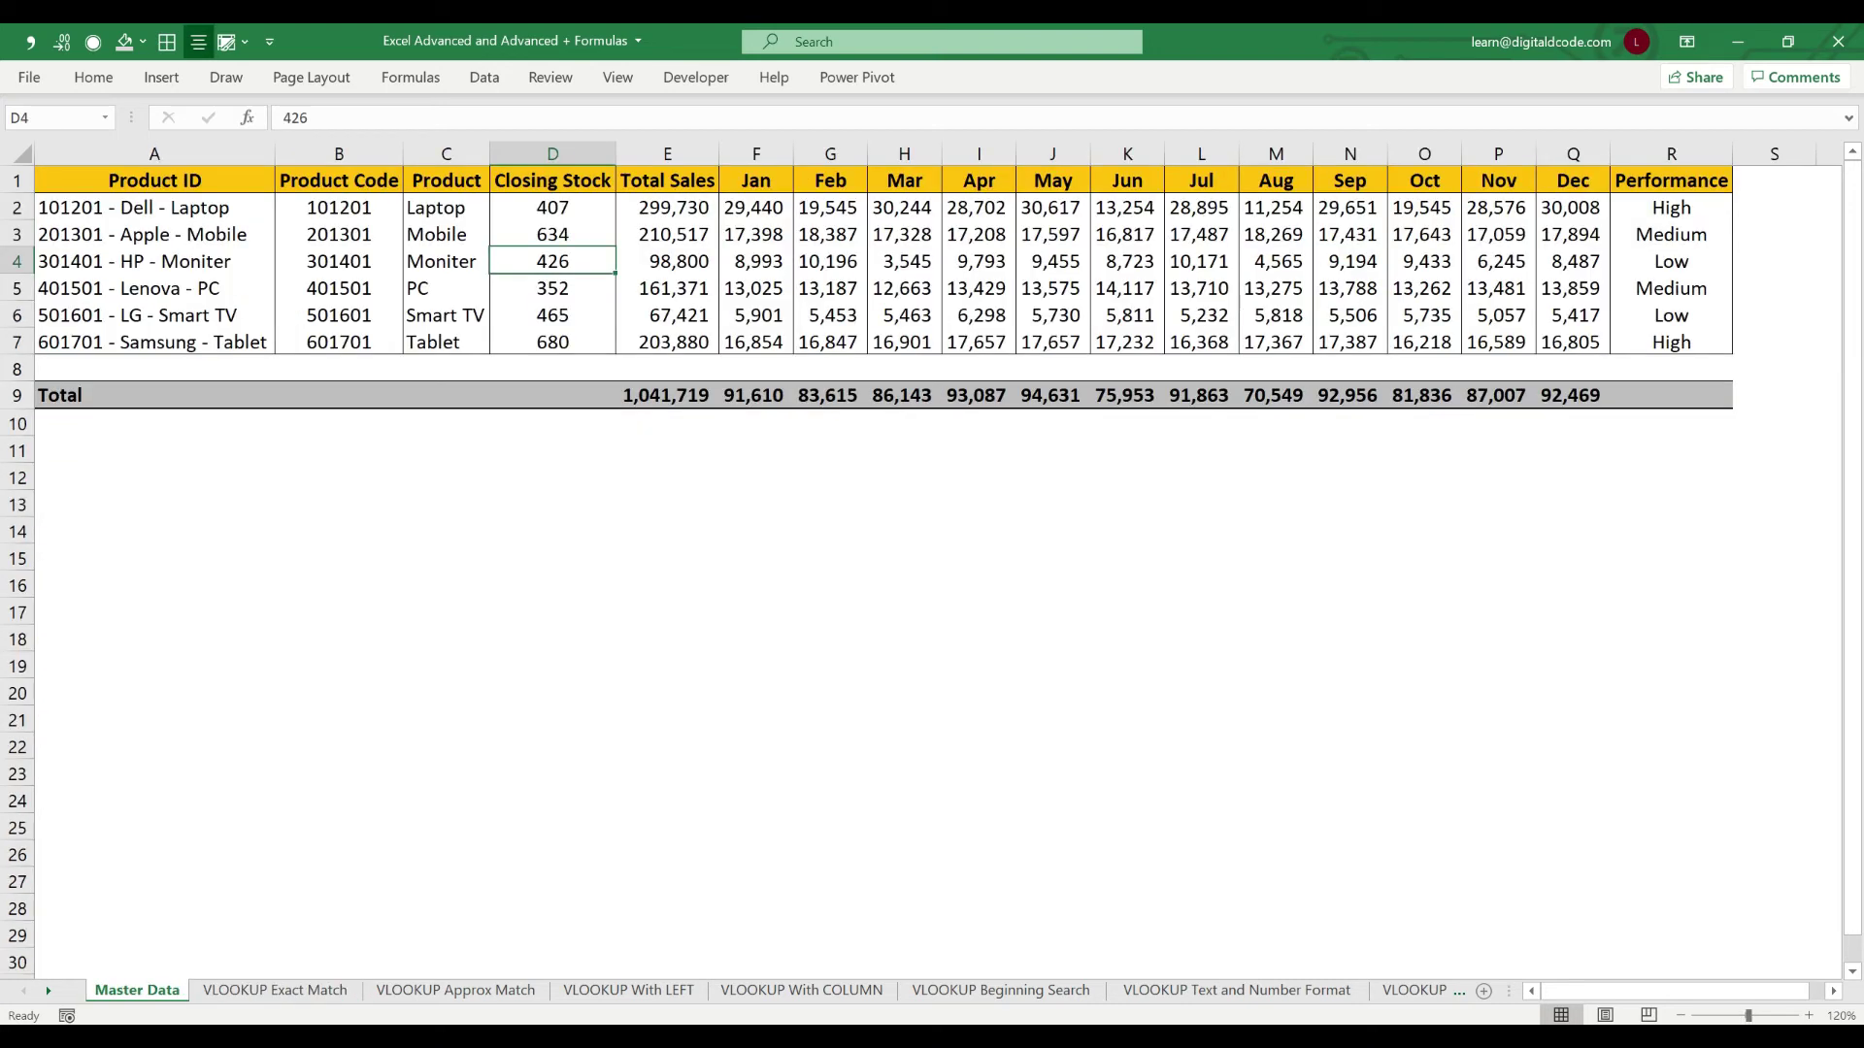
pyautogui.press('Right')
pyautogui.press('Right')
pyautogui.press('Right')
pyautogui.press('Right')
pyautogui.press('Right')
pyautogui.press('Right')
pyautogui.hotkey('ctrl', 'Up')
pyautogui.hotkey('ctrl', 'pagedown')
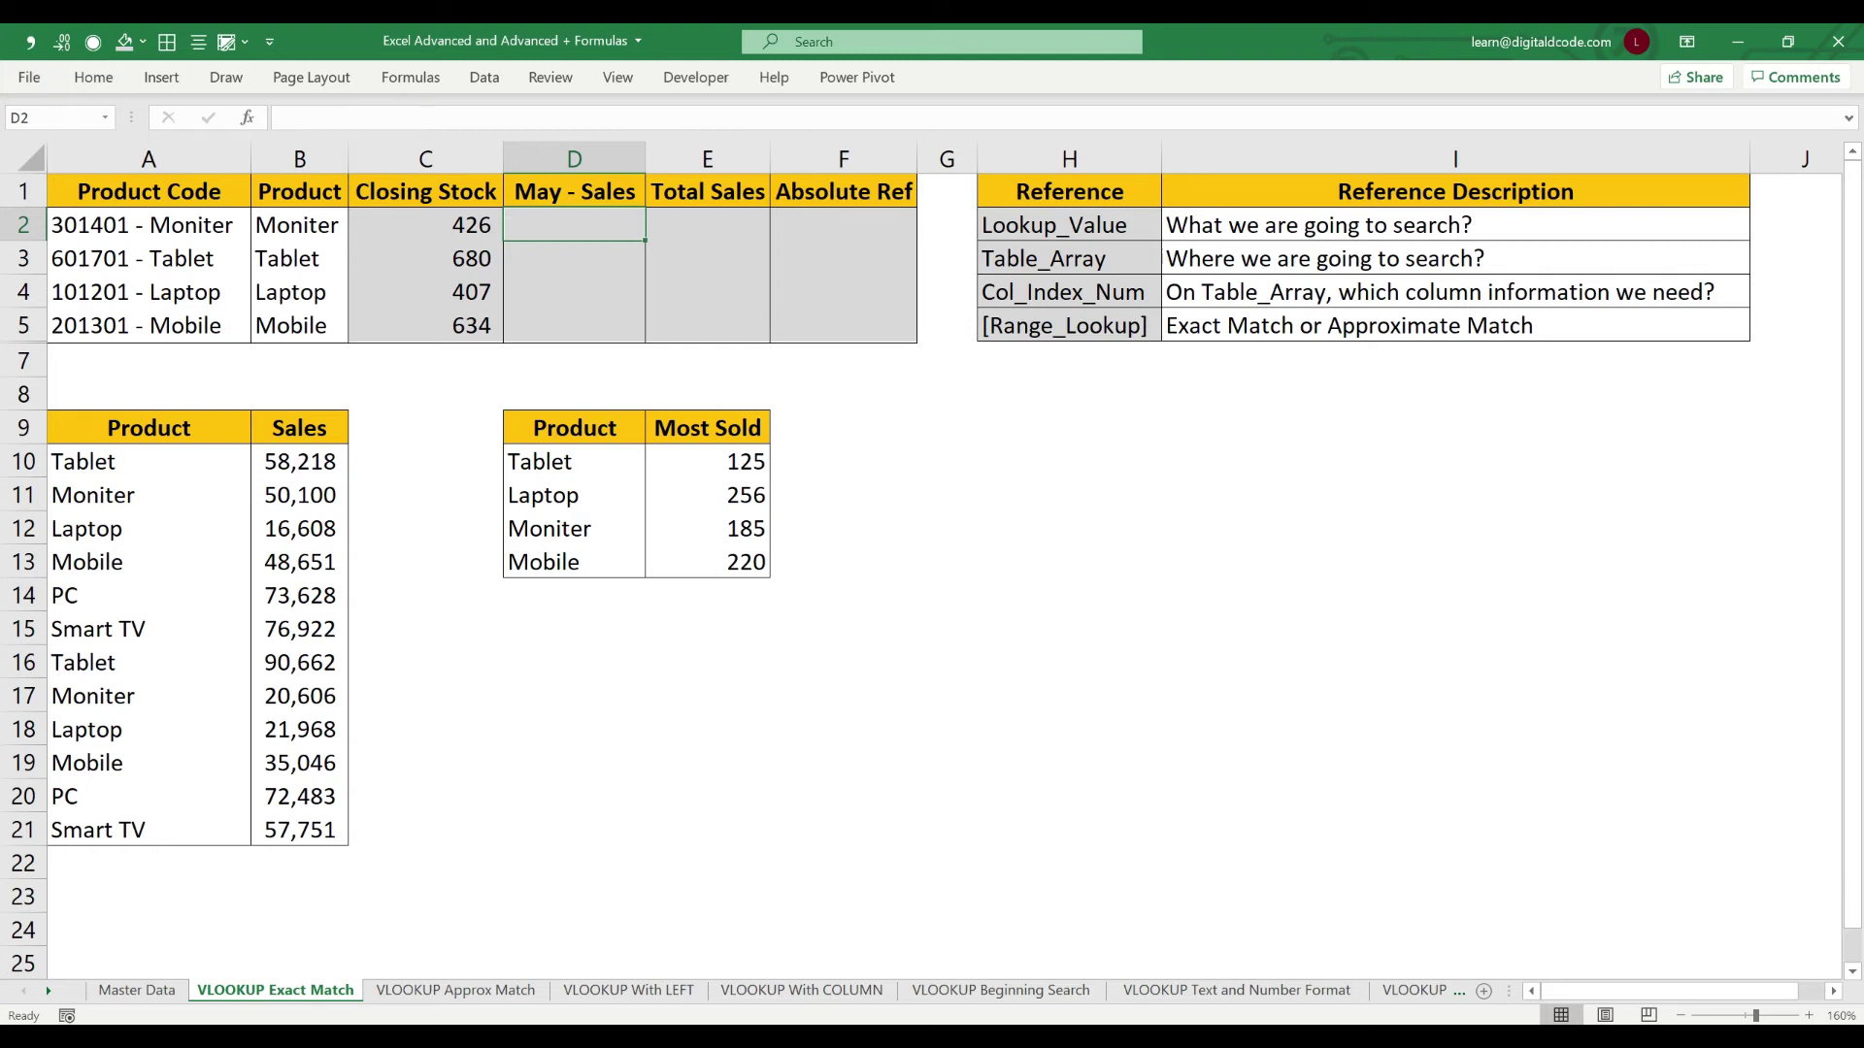
pyautogui.write('=vl')
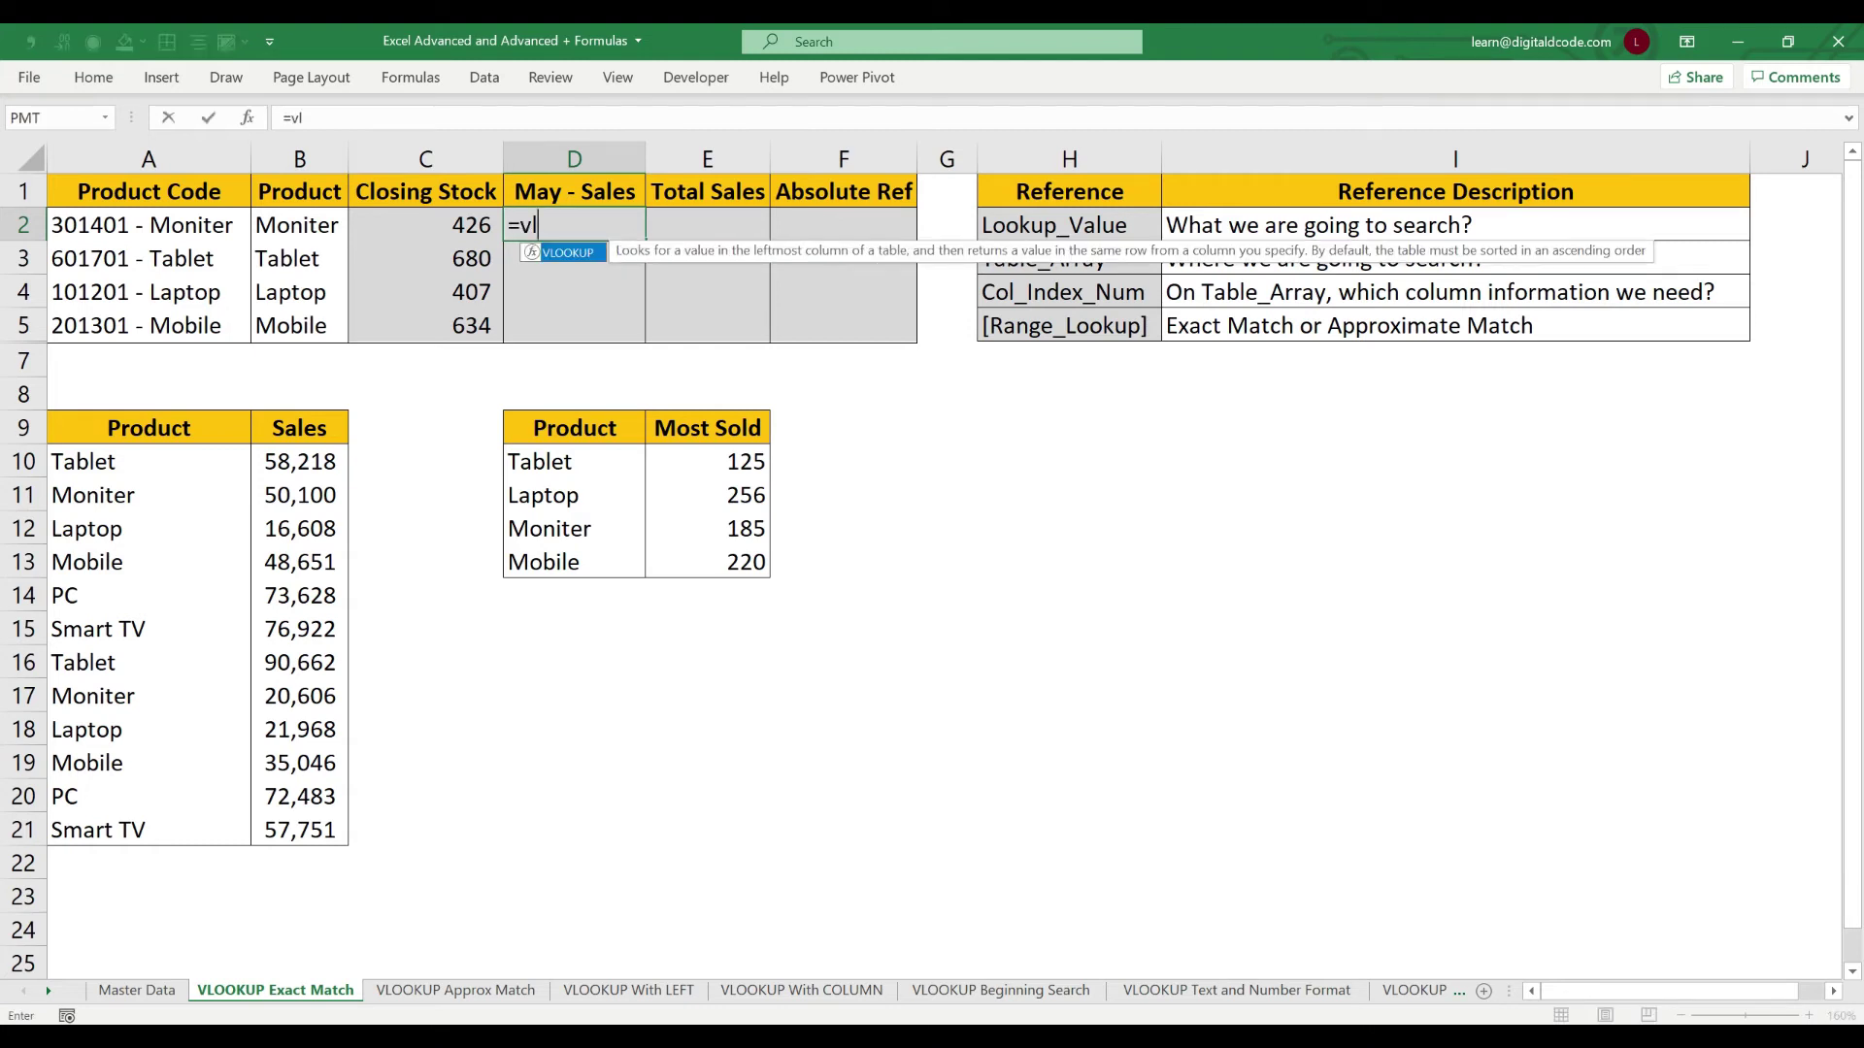
pyautogui.hotkey('ctrl', 'Return')
pyautogui.press('Home')
pyautogui.press('Right')
pyautogui.press('Right')
pyautogui.press('Right')
pyautogui.press('Right')
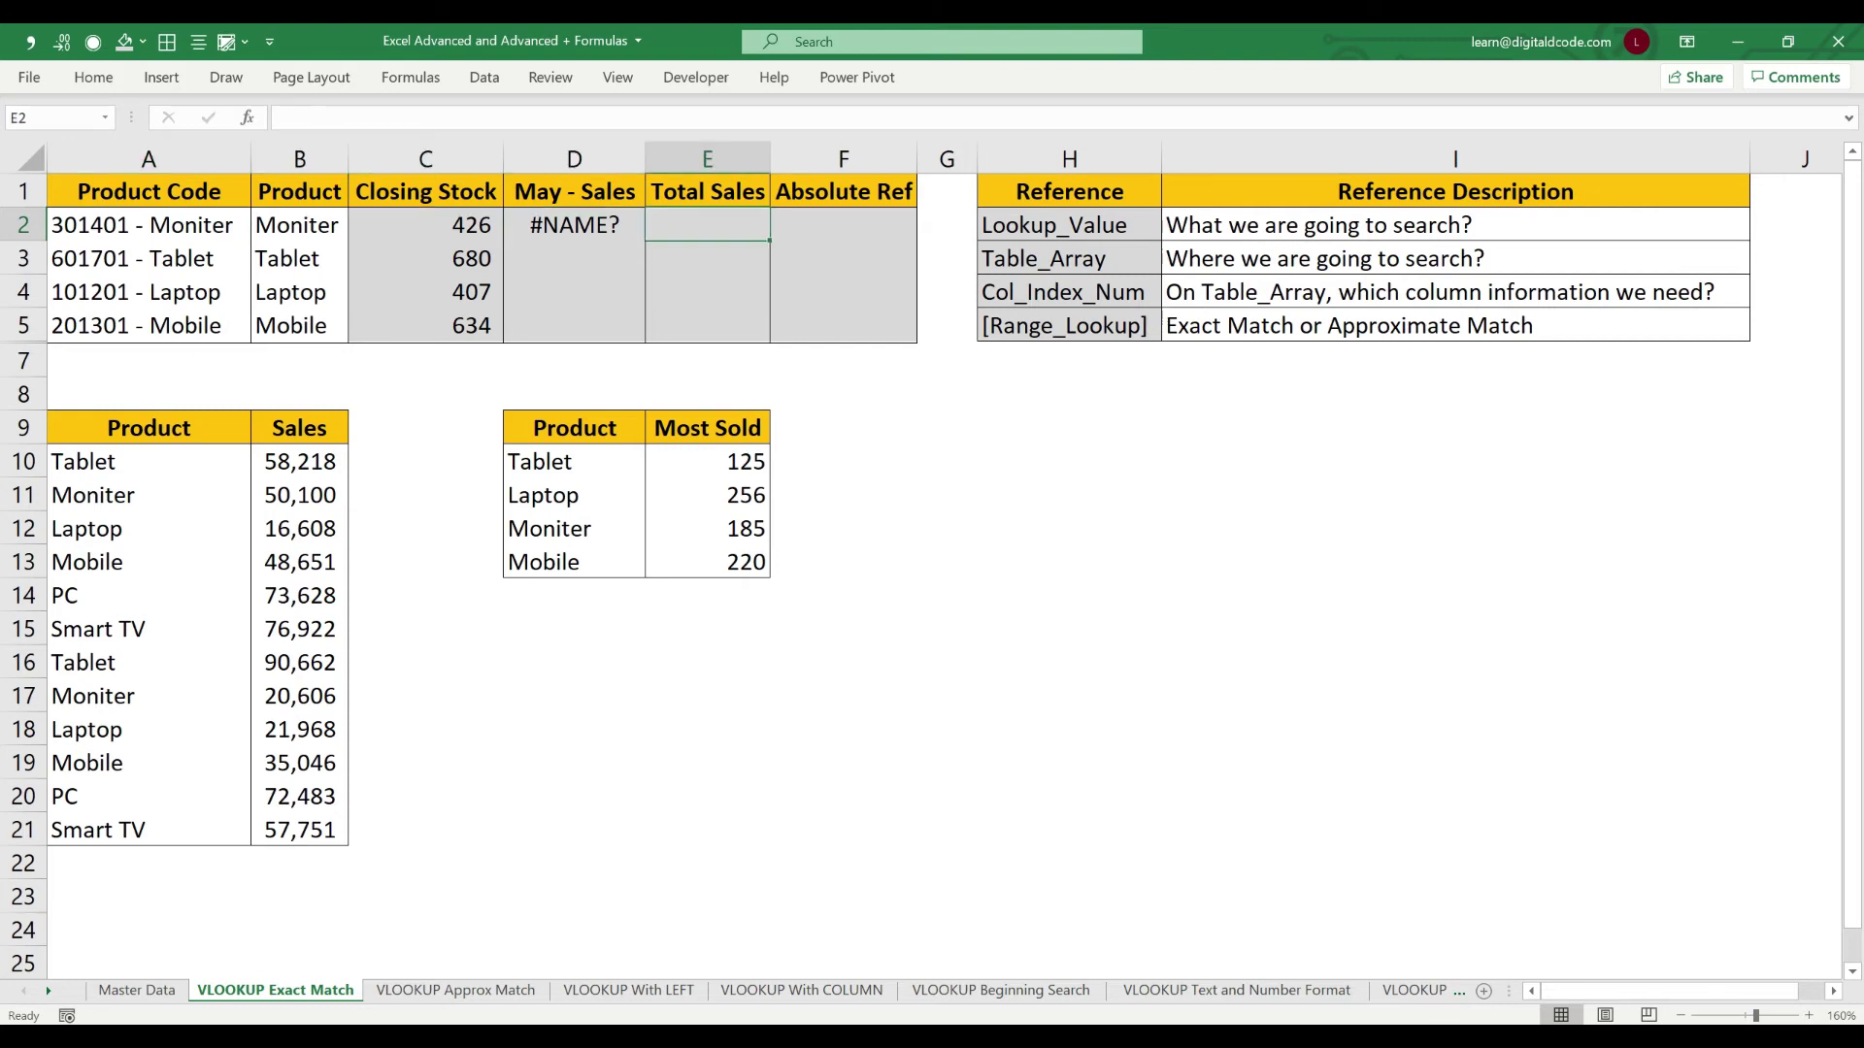
pyautogui.press('Left')
pyautogui.press('Delete')
# Try a VLOOKUP in May - Sales cell D2 with product code A2 as lookup value and a Master Data table array
pyautogui.write('=vl')
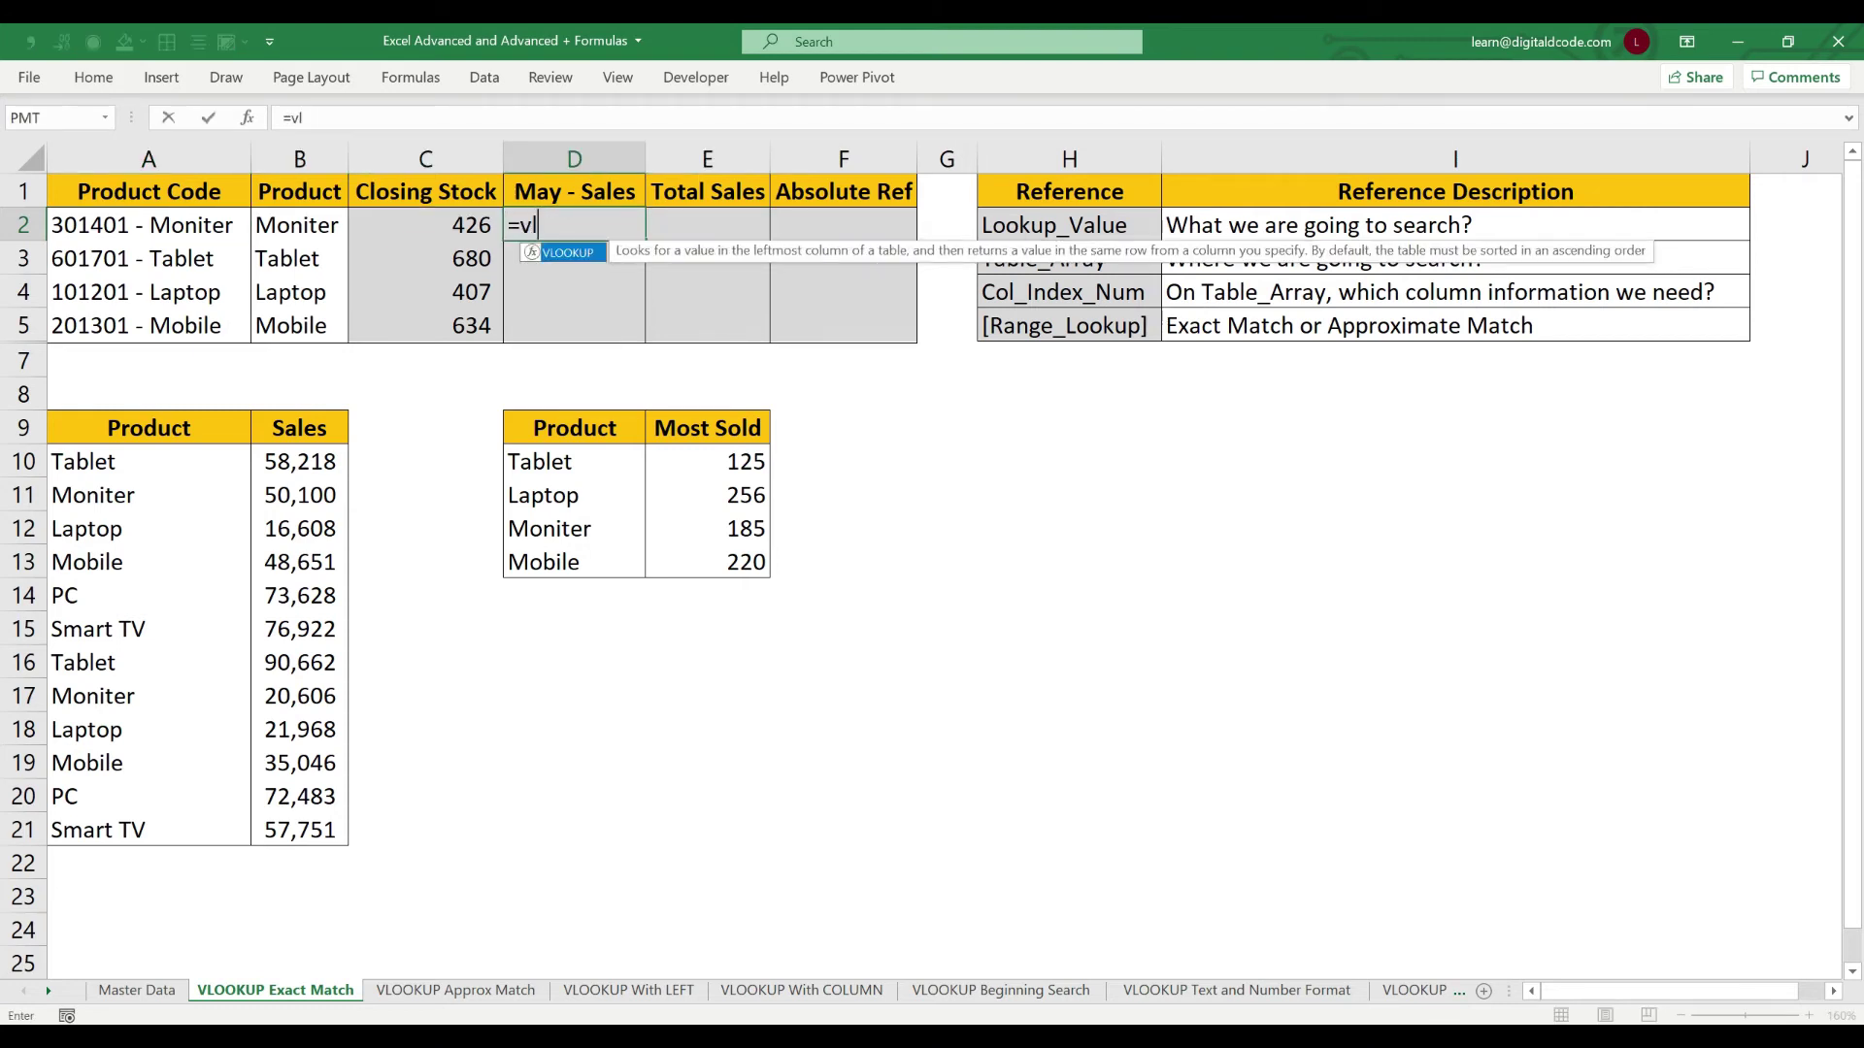
pyautogui.press('Tab')
pyautogui.press('Home')
pyautogui.write(',')
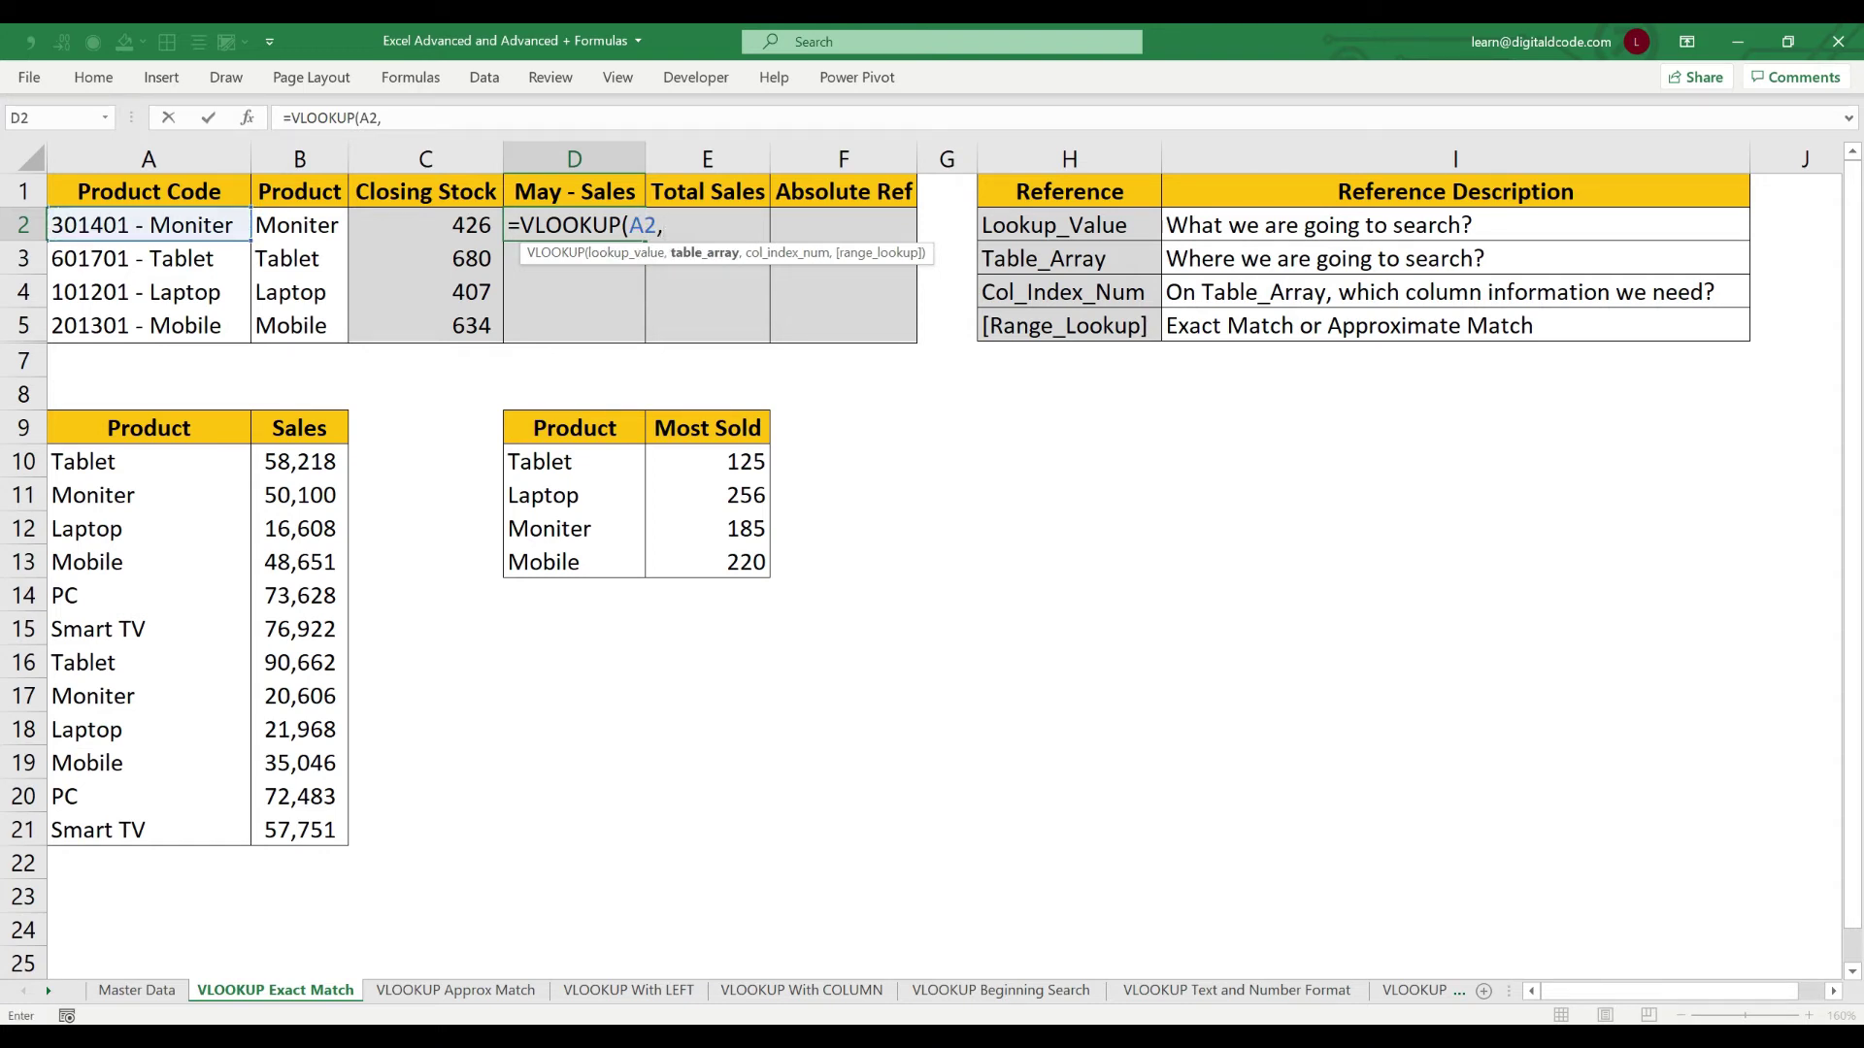
pyautogui.hotkey('ctrl', 'pageup')
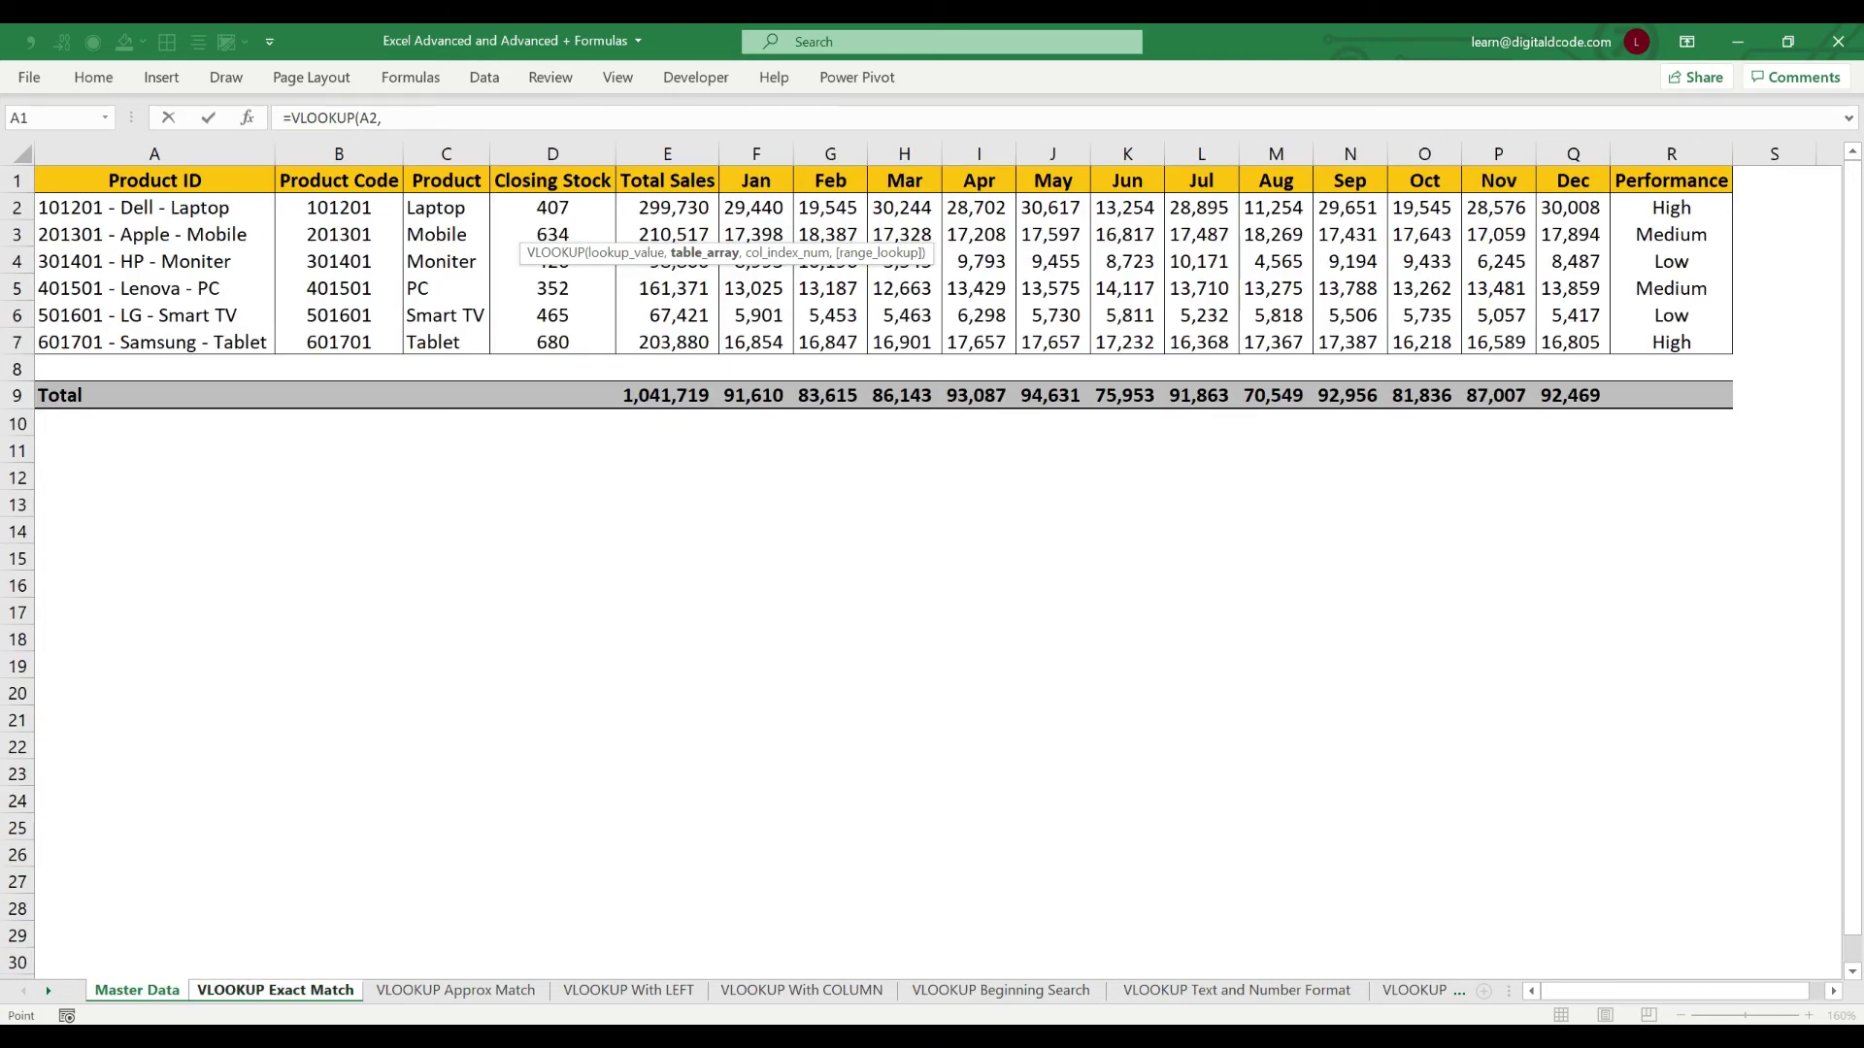
pyautogui.hotkey('ctrl', 'pagedown')
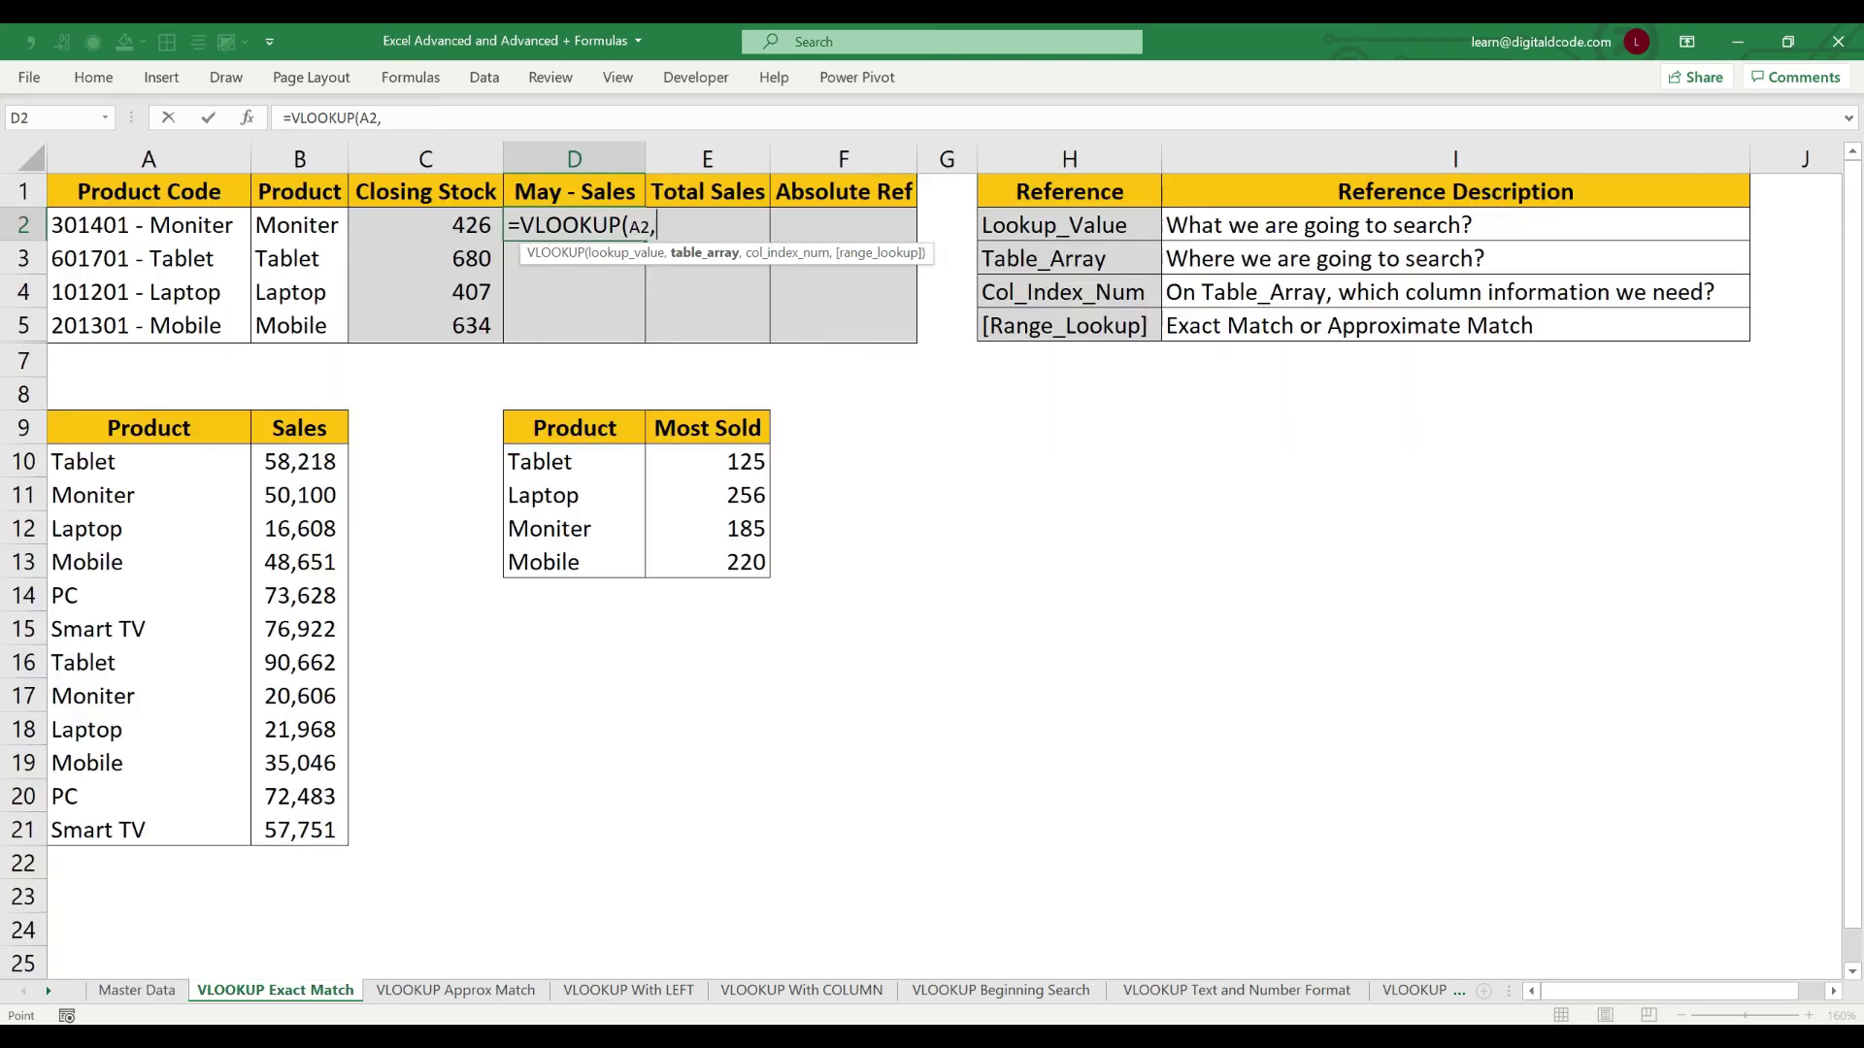
pyautogui.hotkey('ctrl', 'pageup')
pyautogui.moveTo(155, 180); pyautogui.dragTo(447, 342)
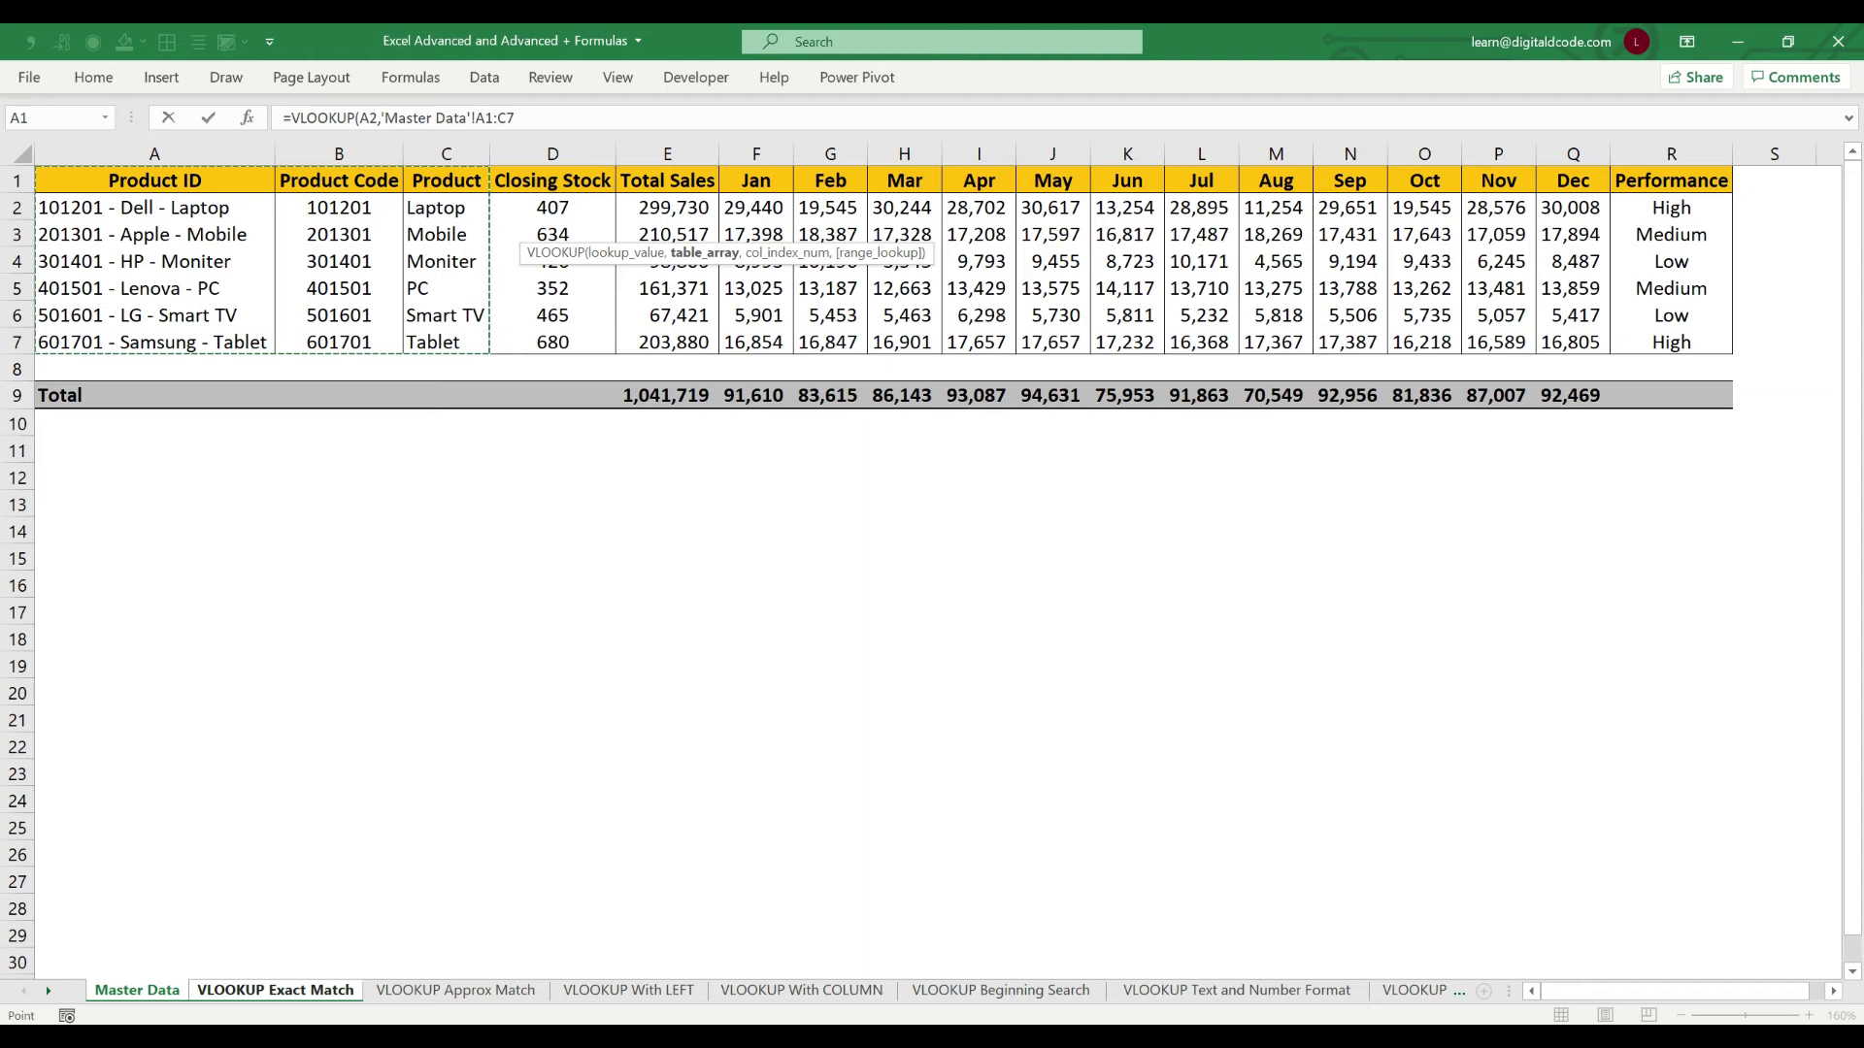
pyautogui.click(339, 208)
pyautogui.click(446, 208)
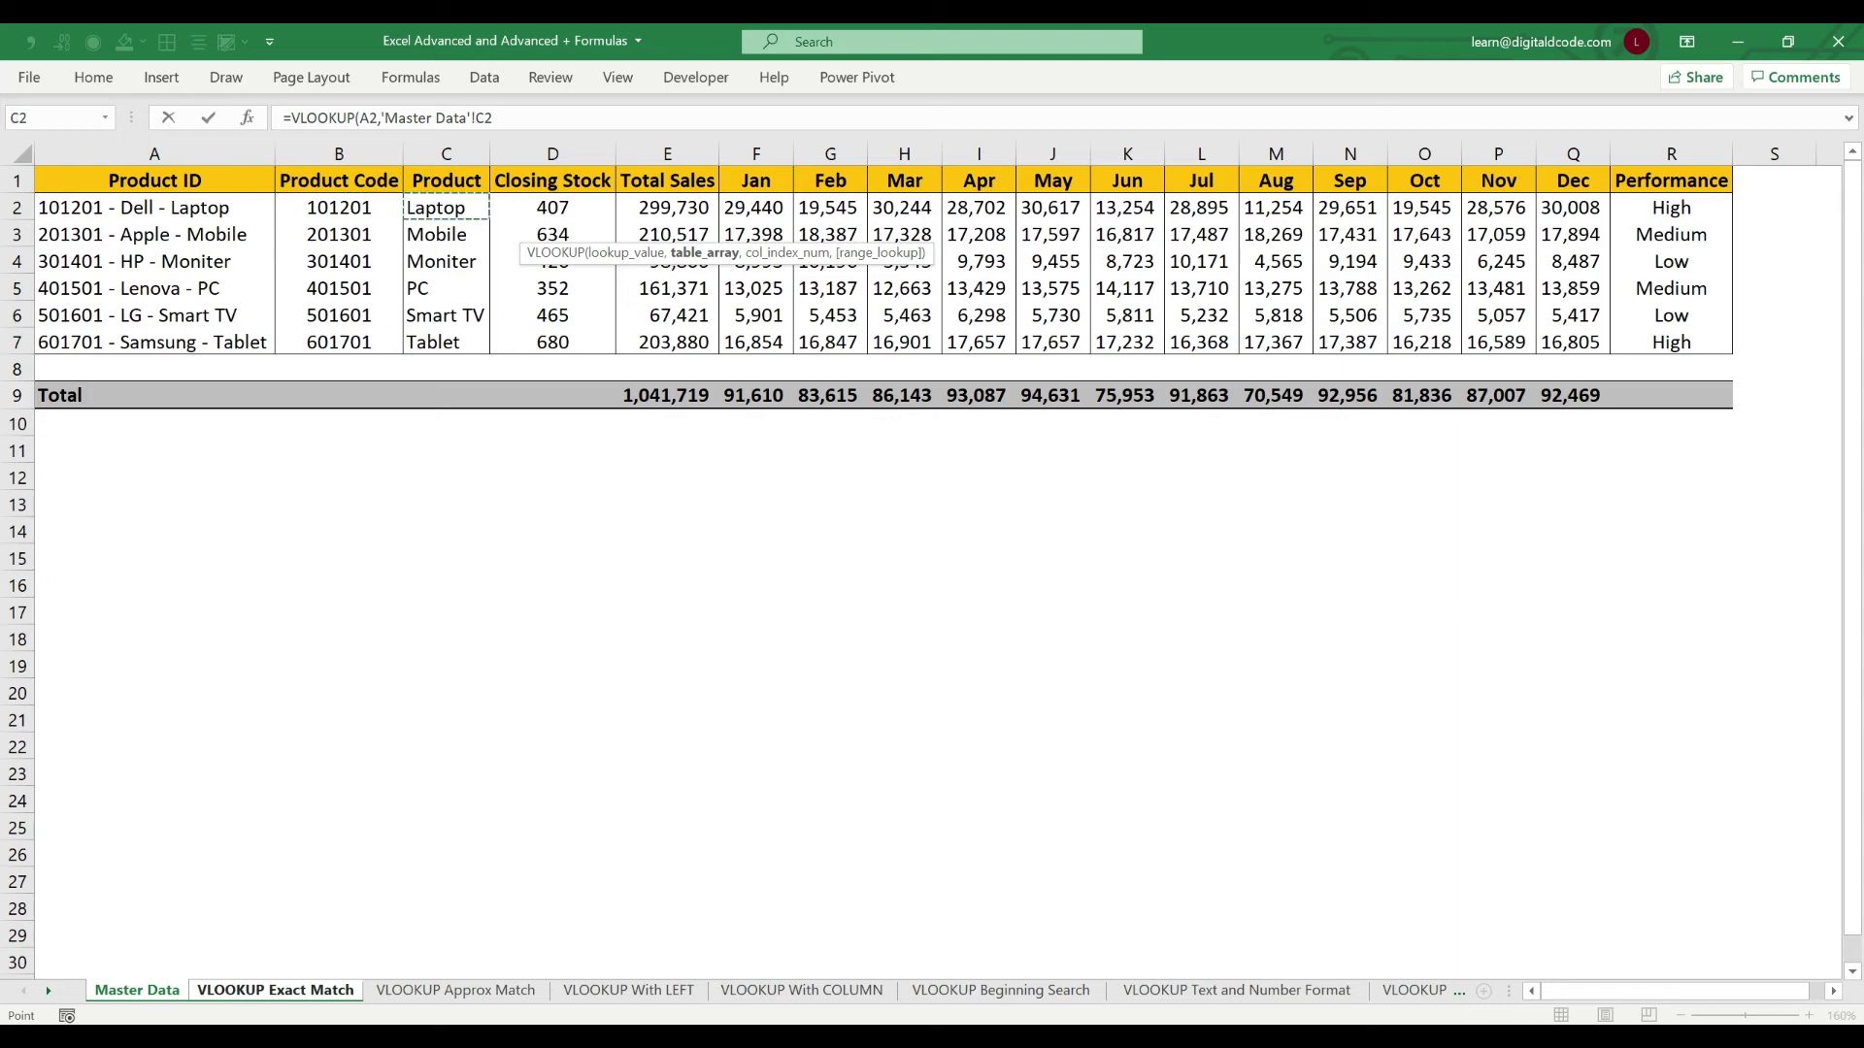
pyautogui.press('Escape')
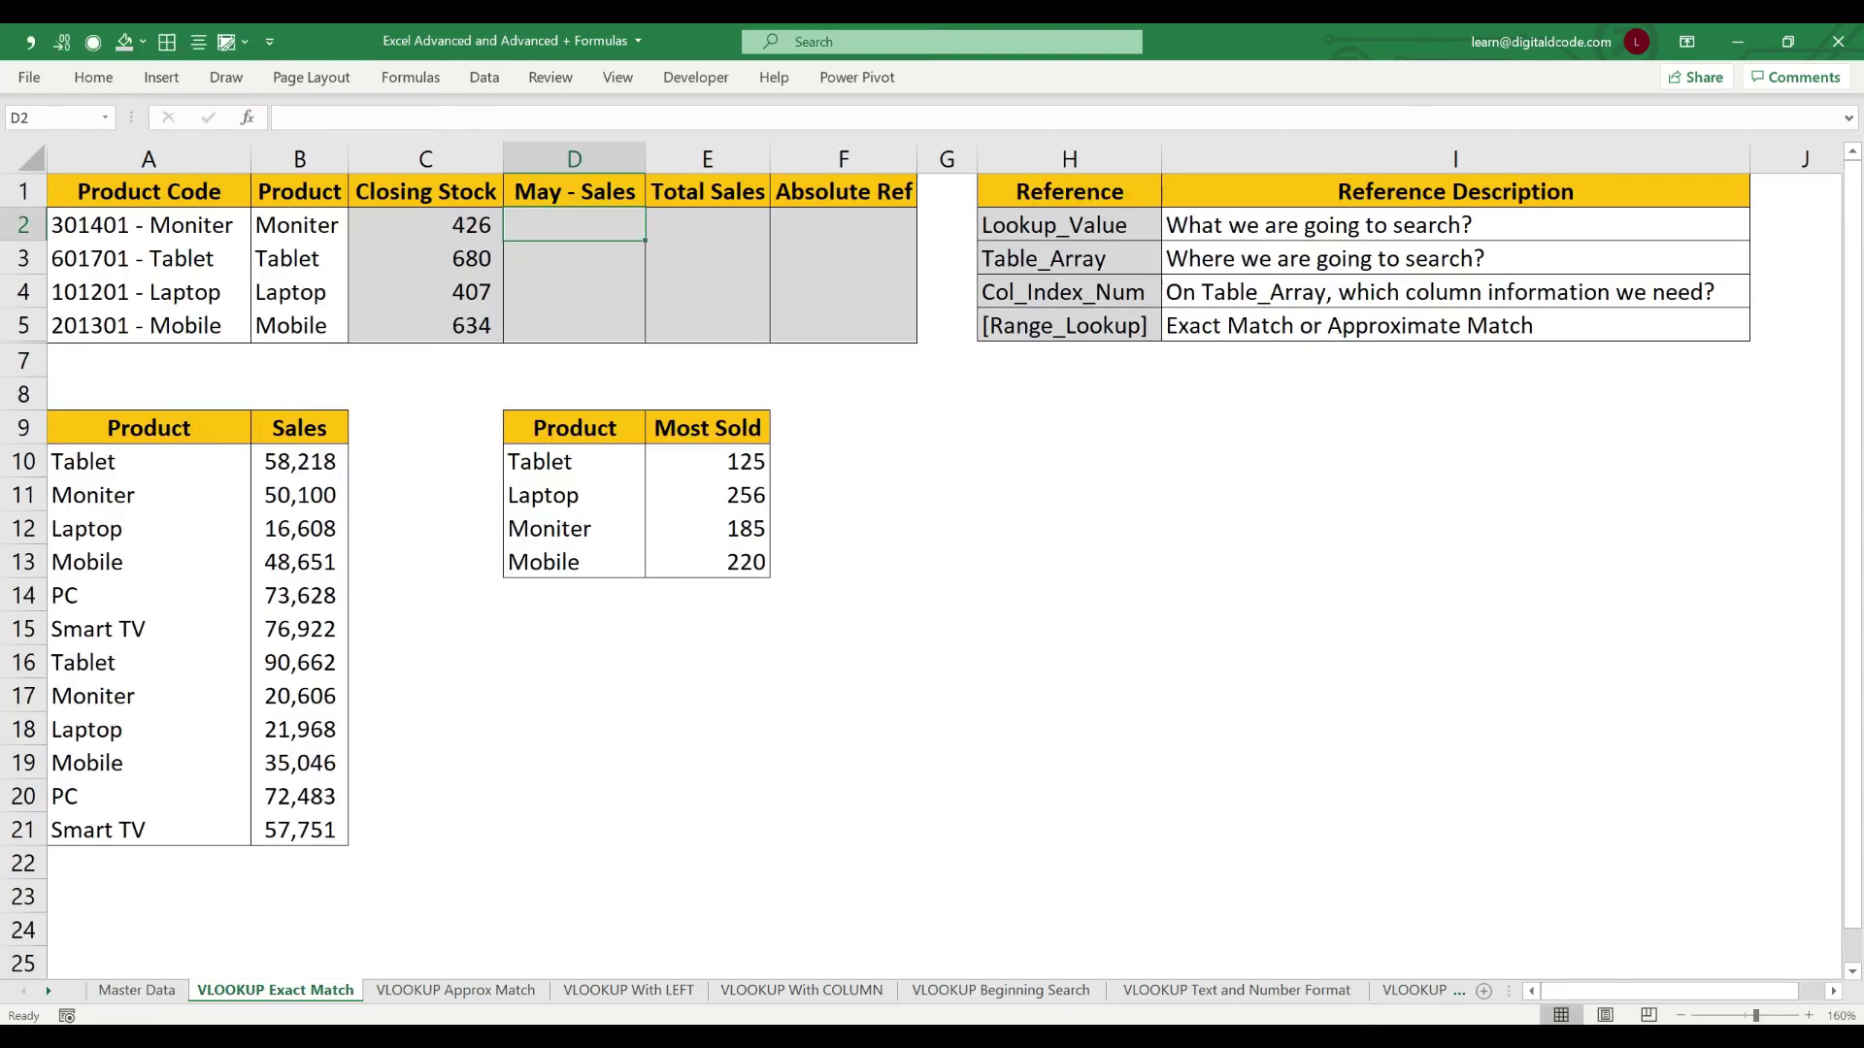
# Begin a VLOOKUP formula in May - Sales cell D2 with product name B2 as the lookup value
pyautogui.click(148, 226)
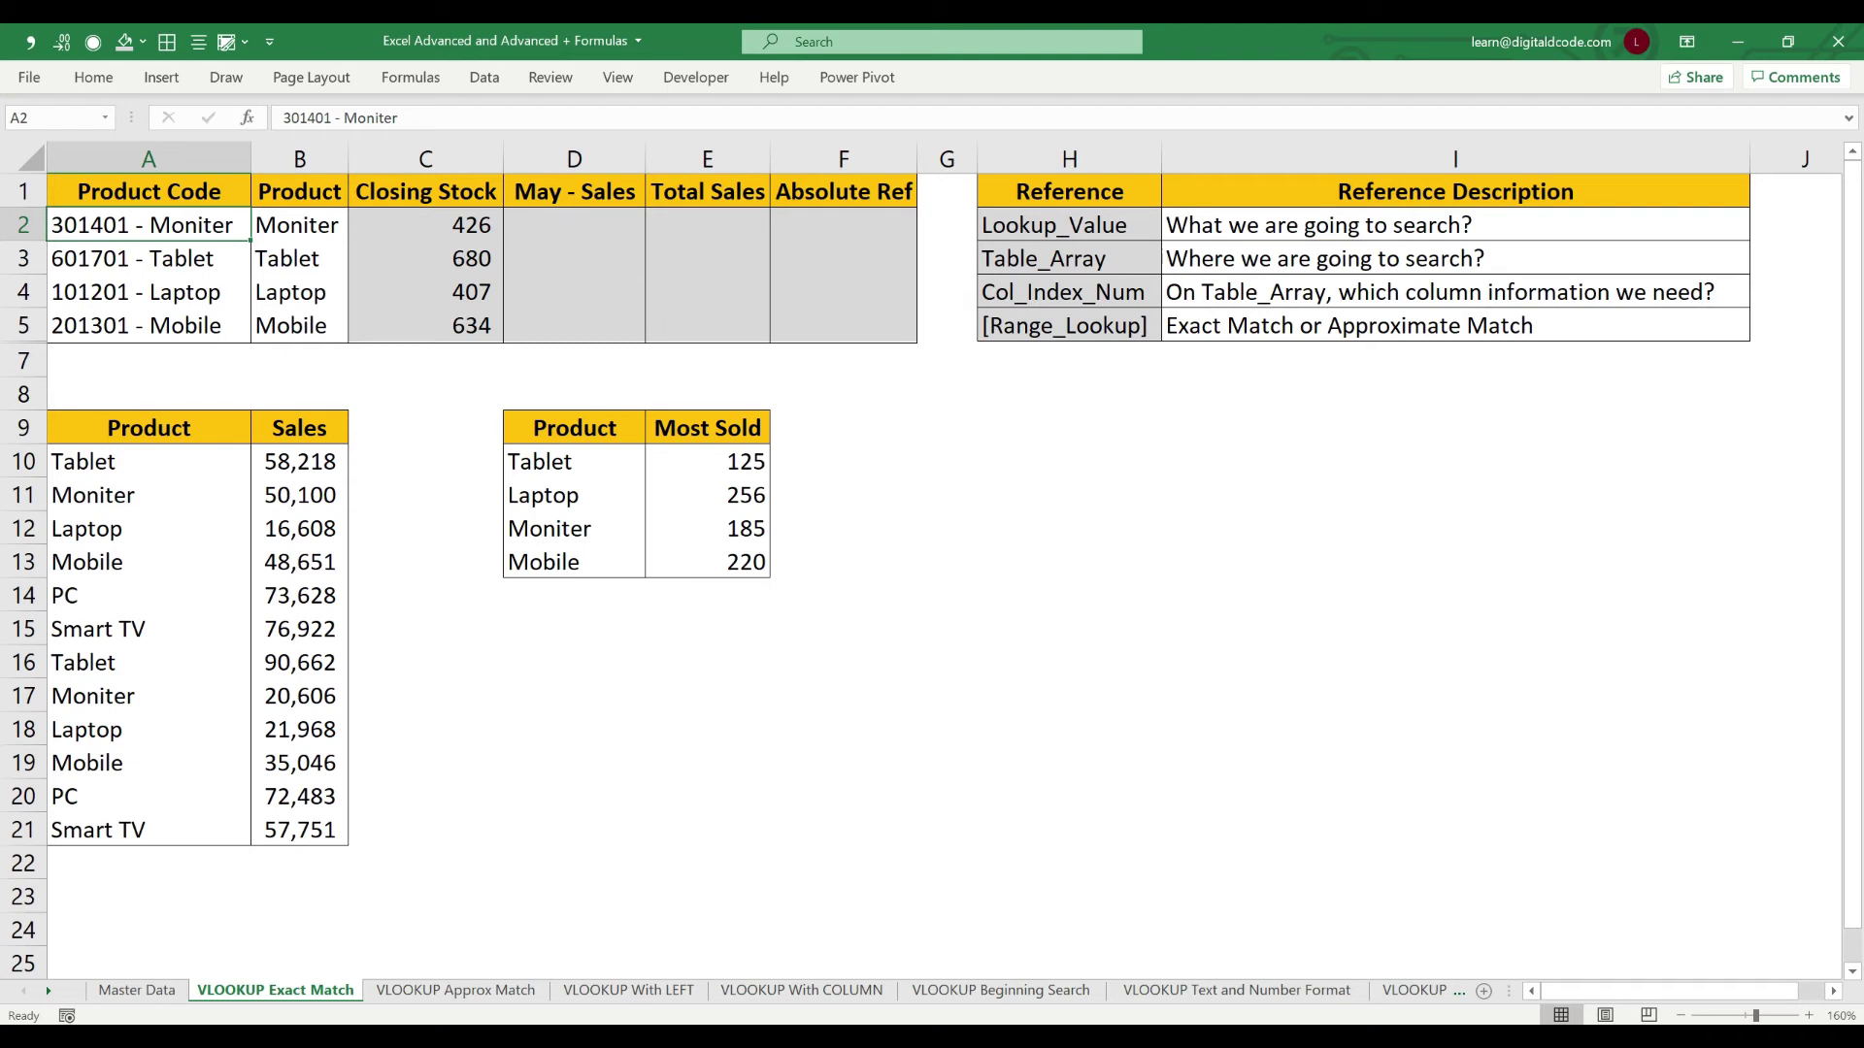
pyautogui.press('Right')
pyautogui.press('Right')
pyautogui.press('Right')
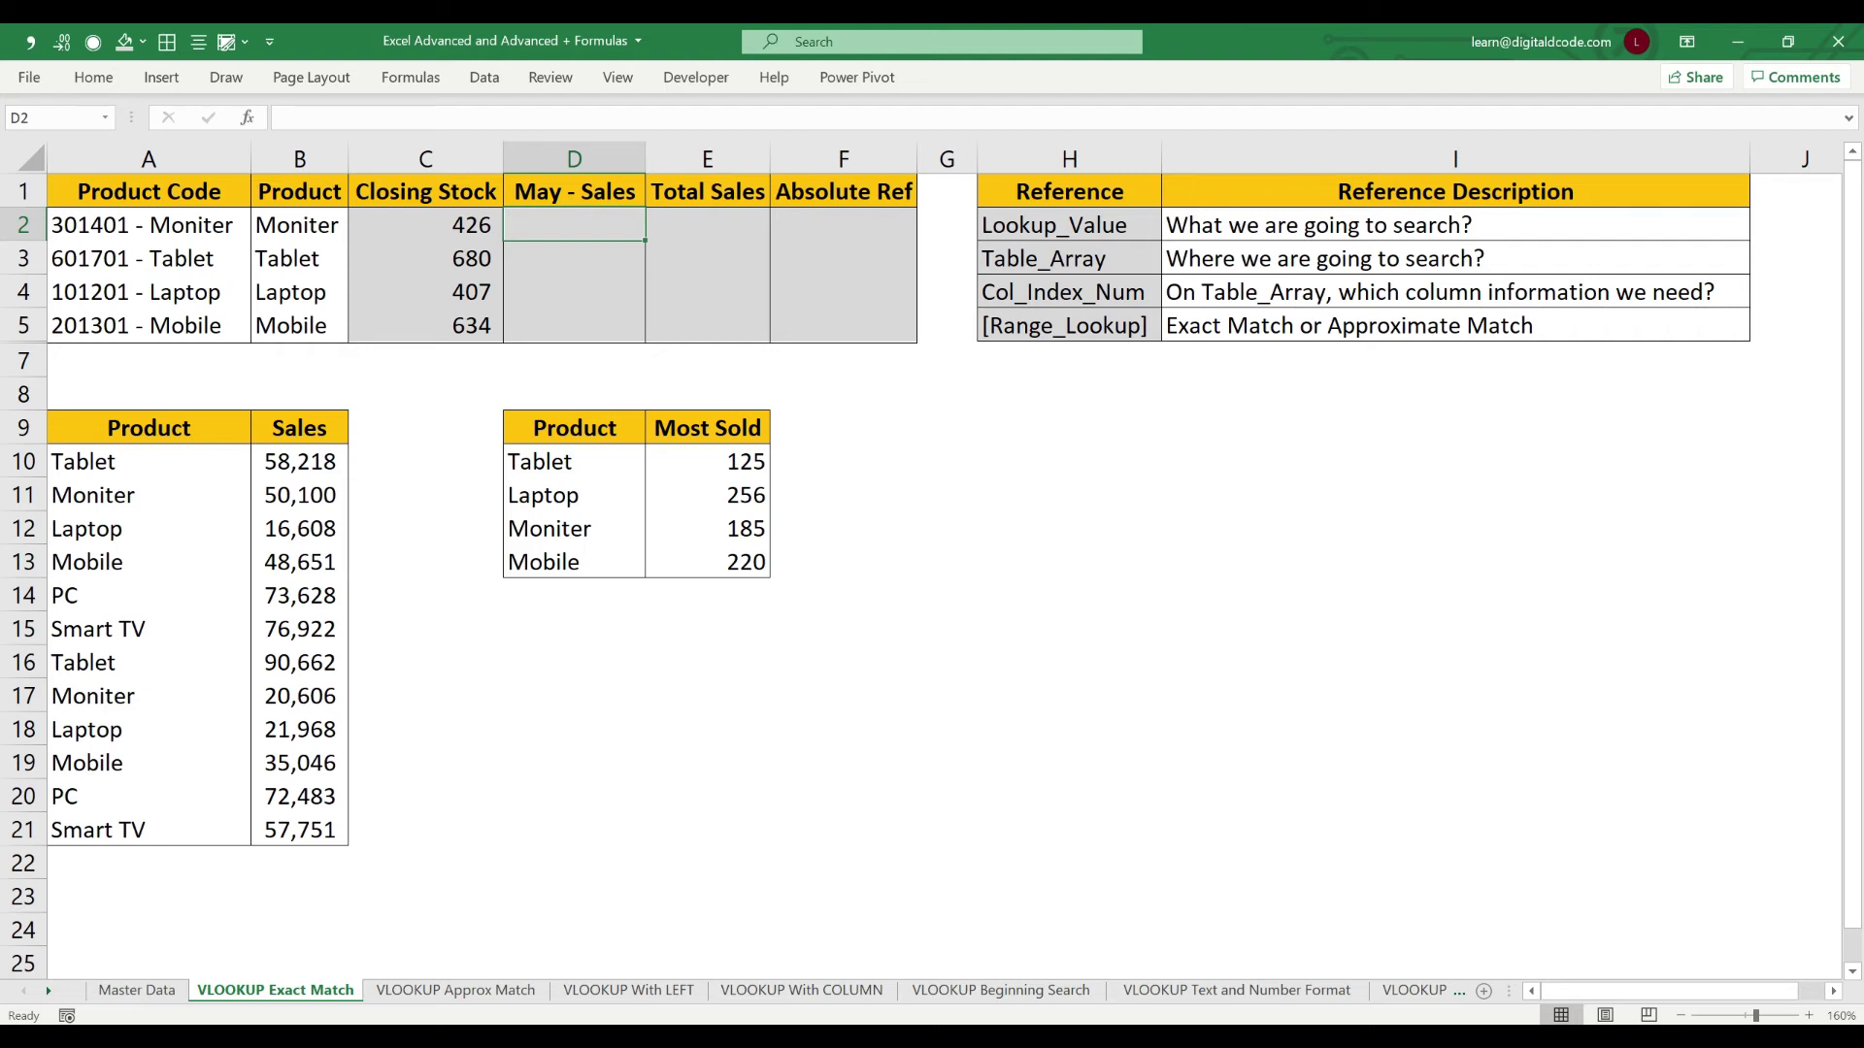
pyautogui.write('=vl')
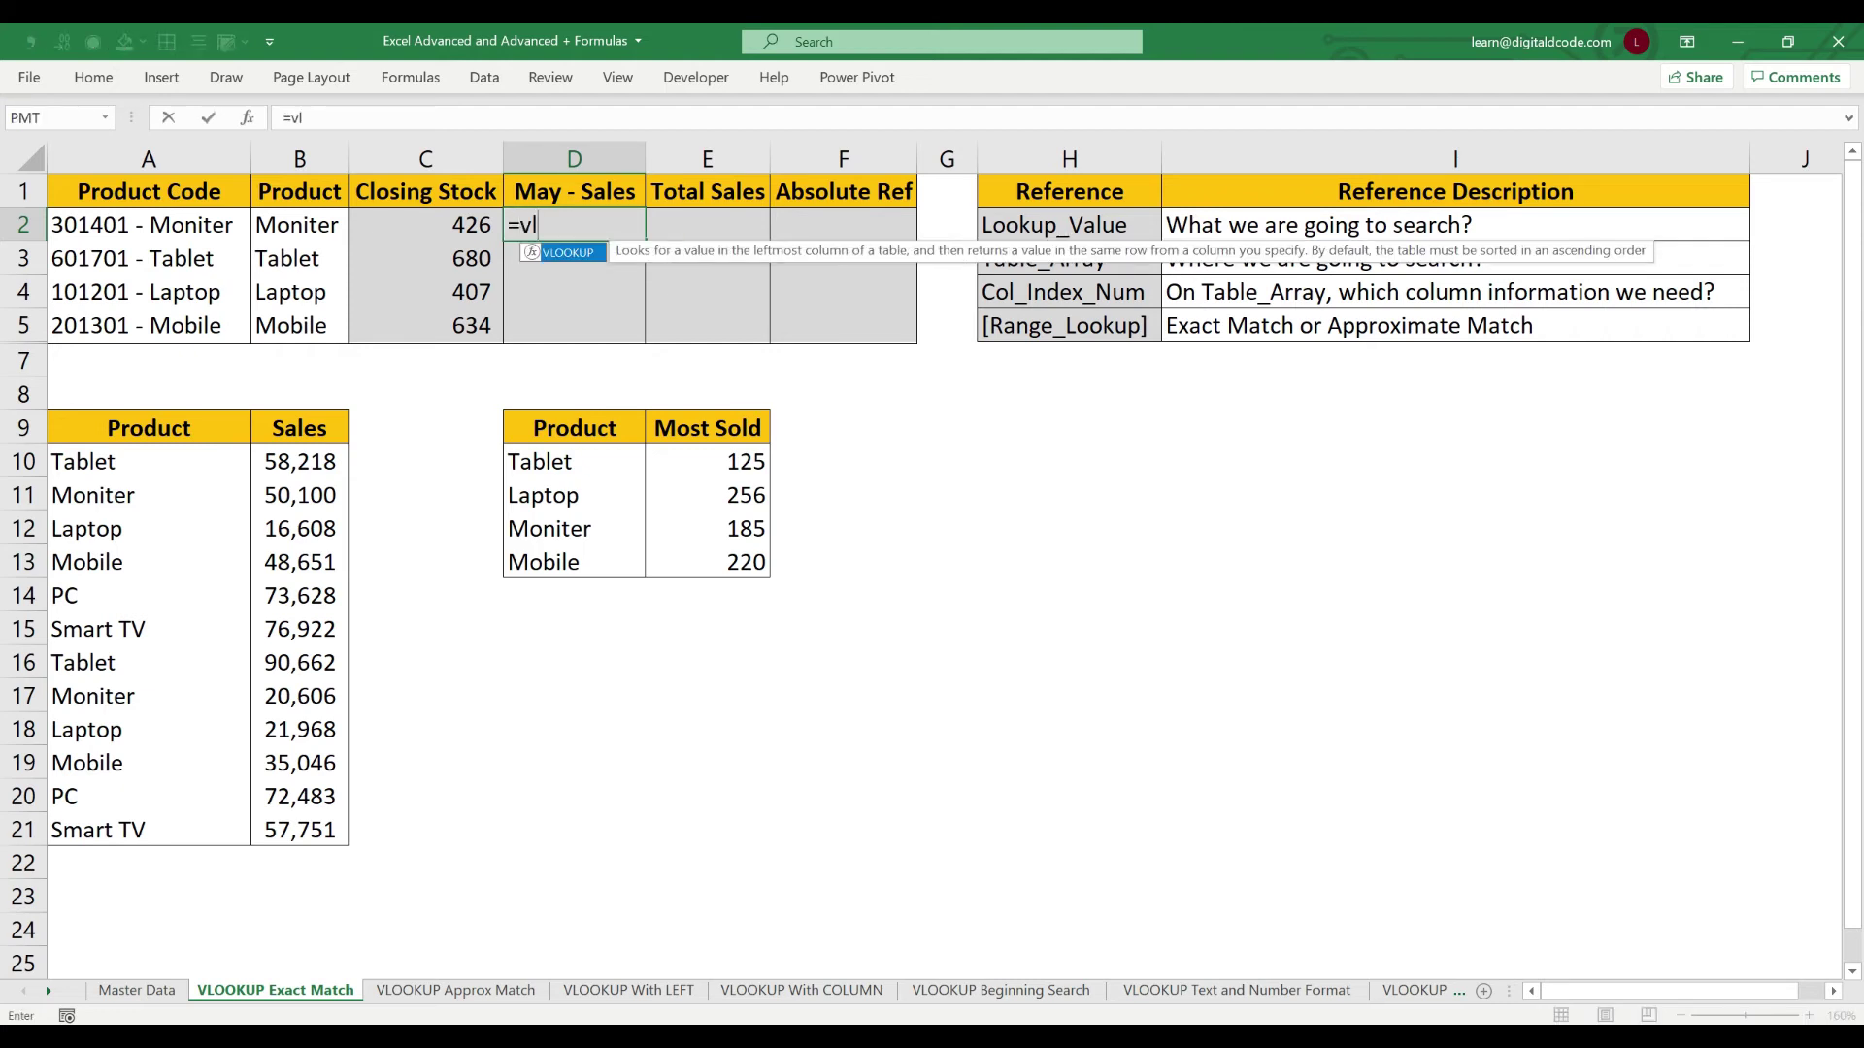
pyautogui.press('Tab')
pyautogui.press('Left')
pyautogui.press('Left')
pyautogui.write(',')
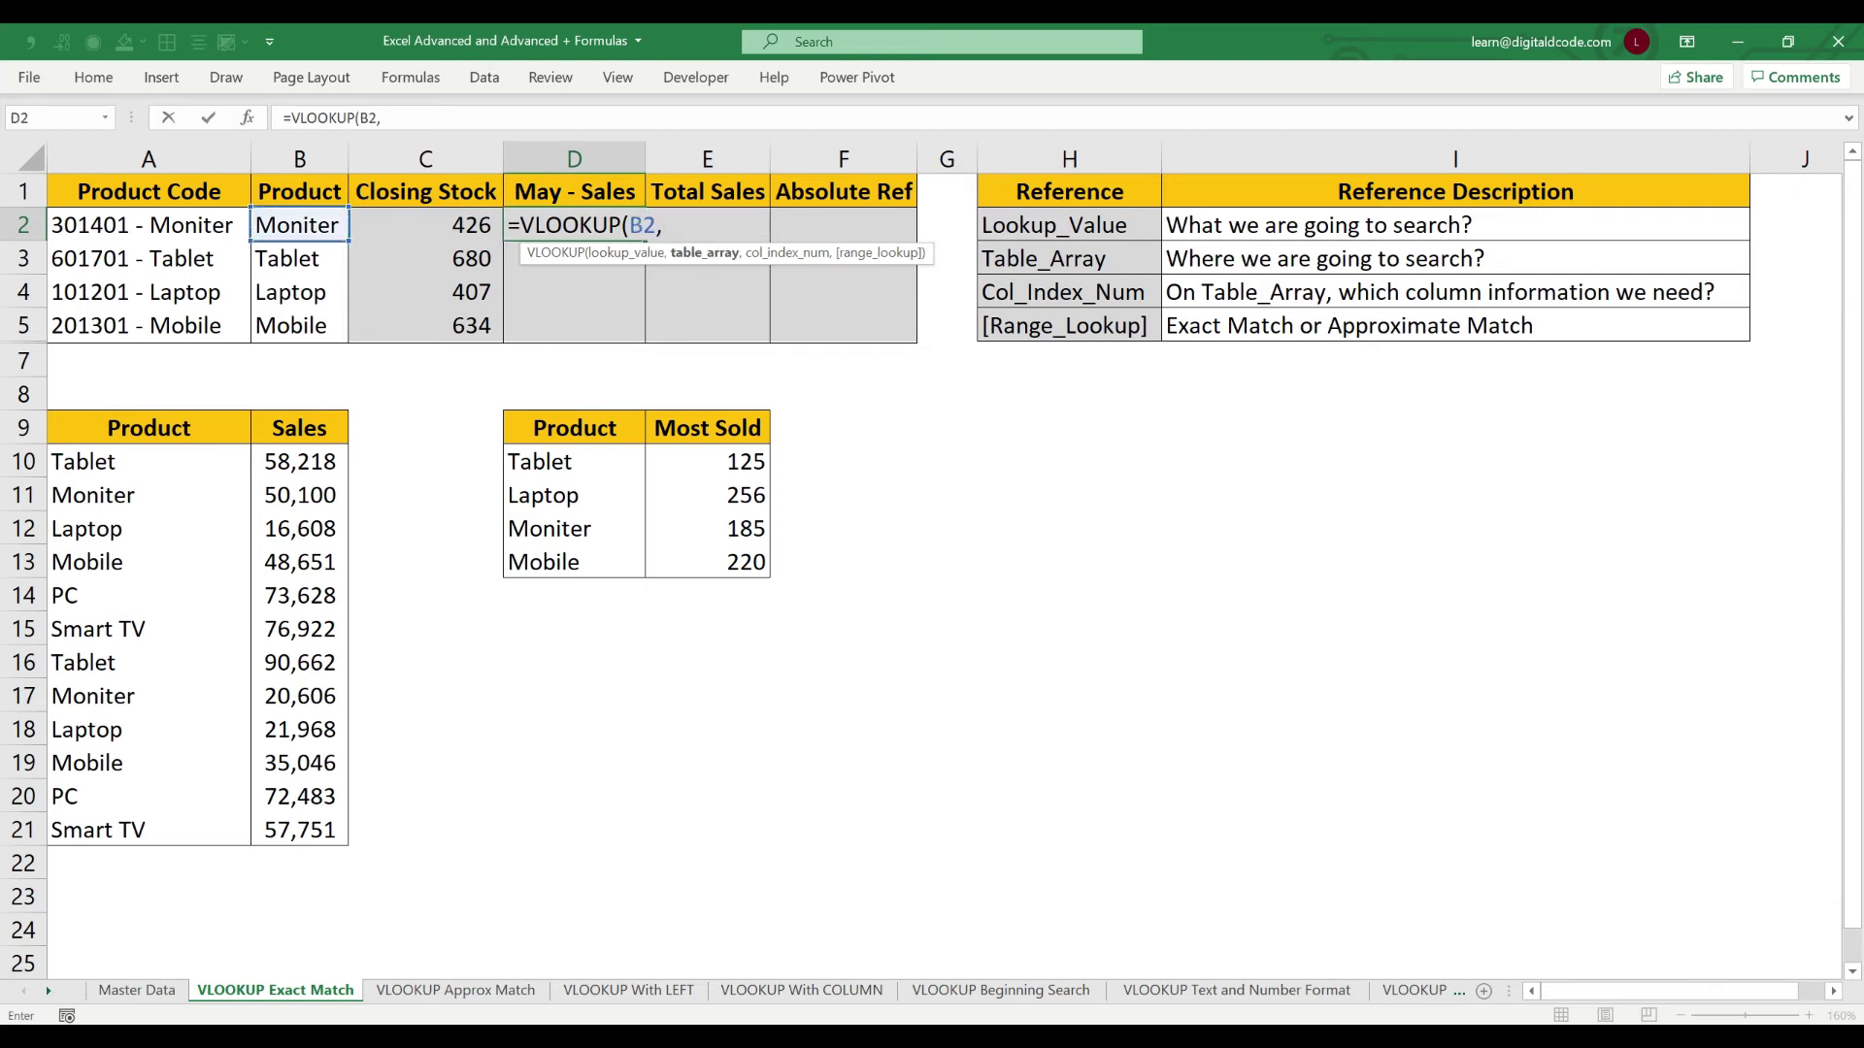
pyautogui.hotkey('ctrl', 'pageup')
pyautogui.press('Right')
pyautogui.press('Right')
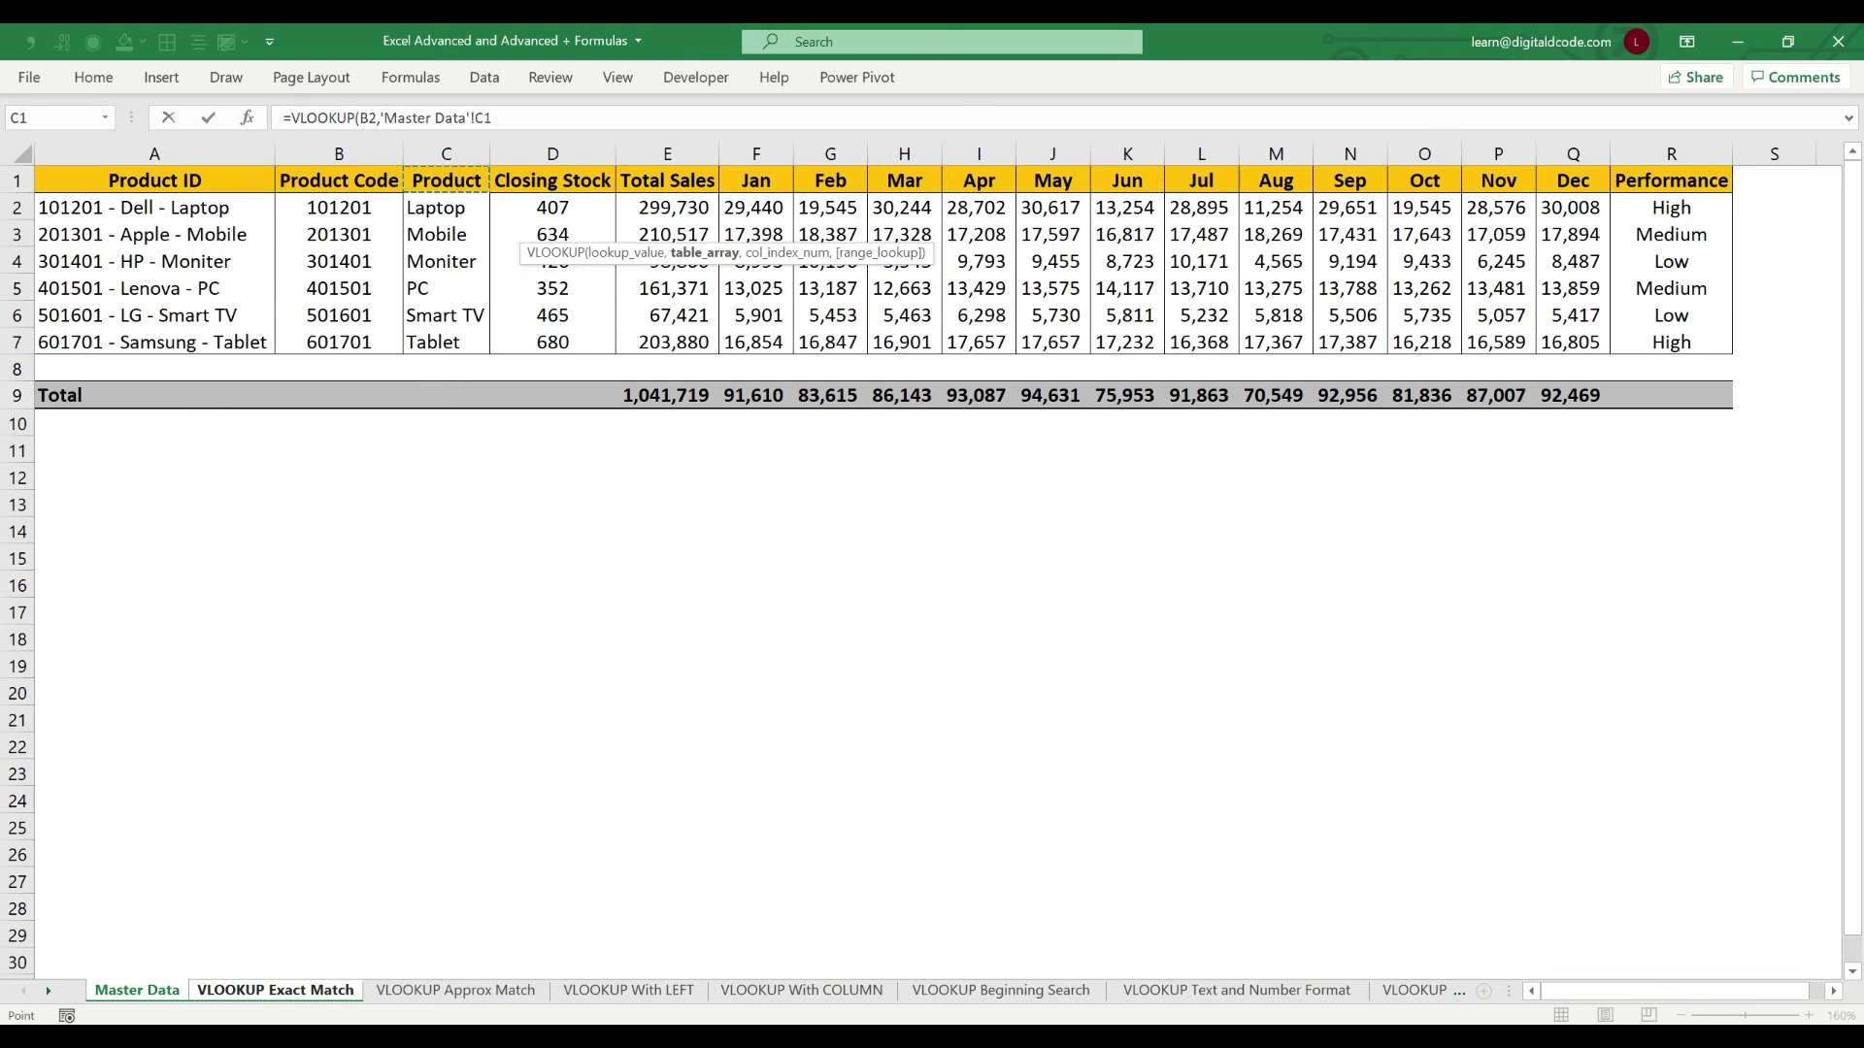
pyautogui.hotkey('ctrl', 'space')
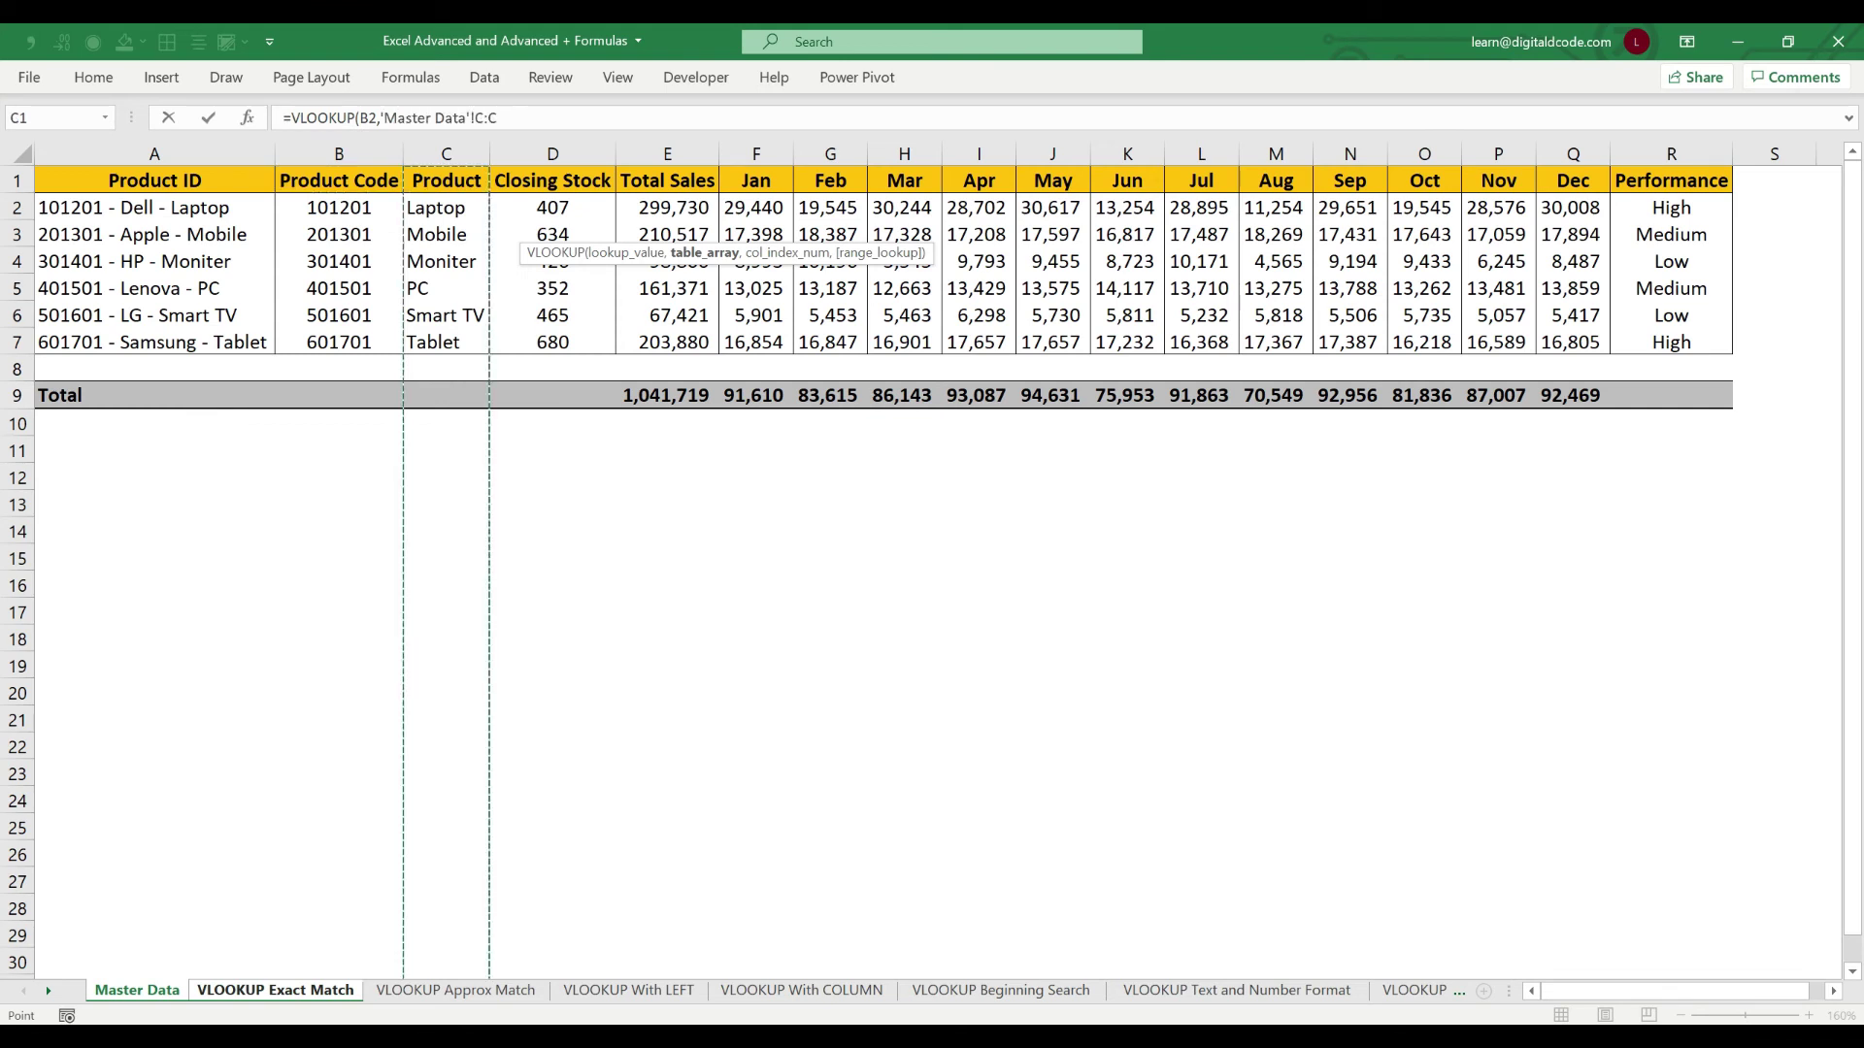
pyautogui.hotkey('shift', 'Right')
pyautogui.hotkey('shift', 'Right')
pyautogui.hotkey('shift', 'Right')
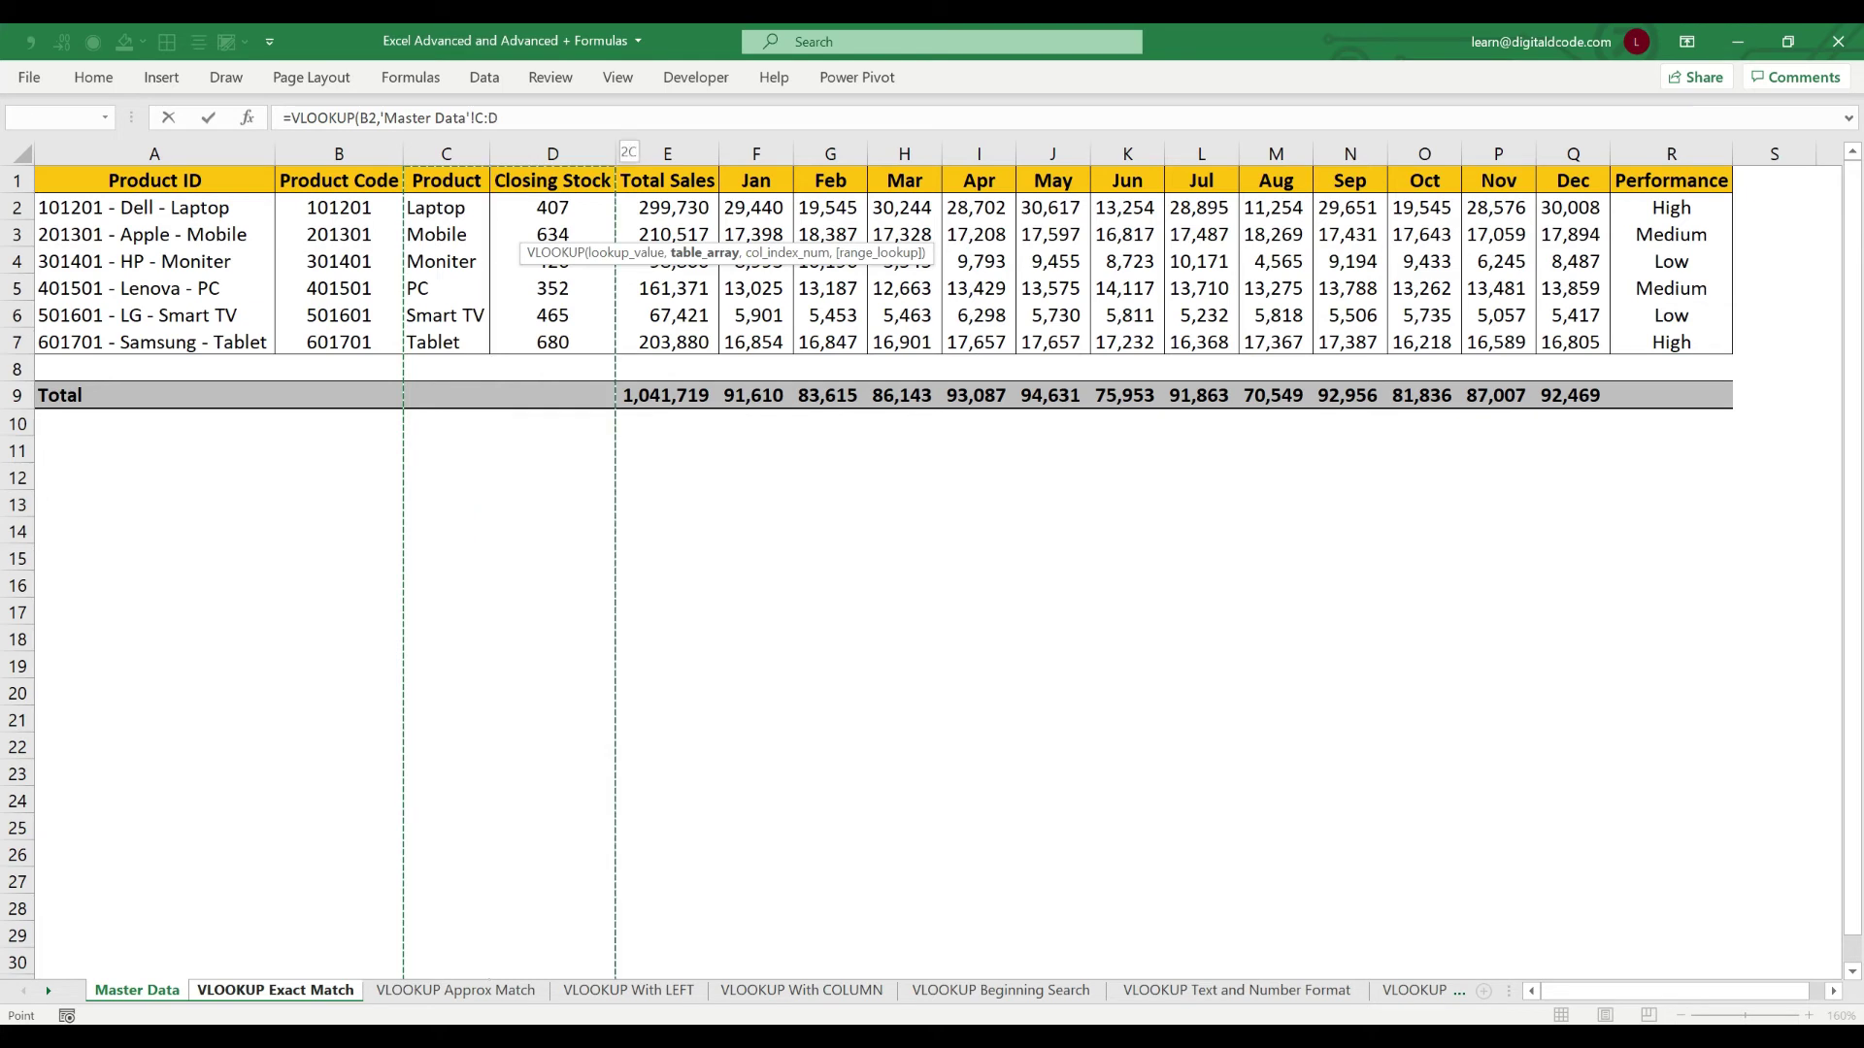
pyautogui.hotkey('shift', 'Right')
pyautogui.hotkey('shift', 'Right')
pyautogui.hotkey('shift', 'Right')
pyautogui.hotkey('shift', 'Right')
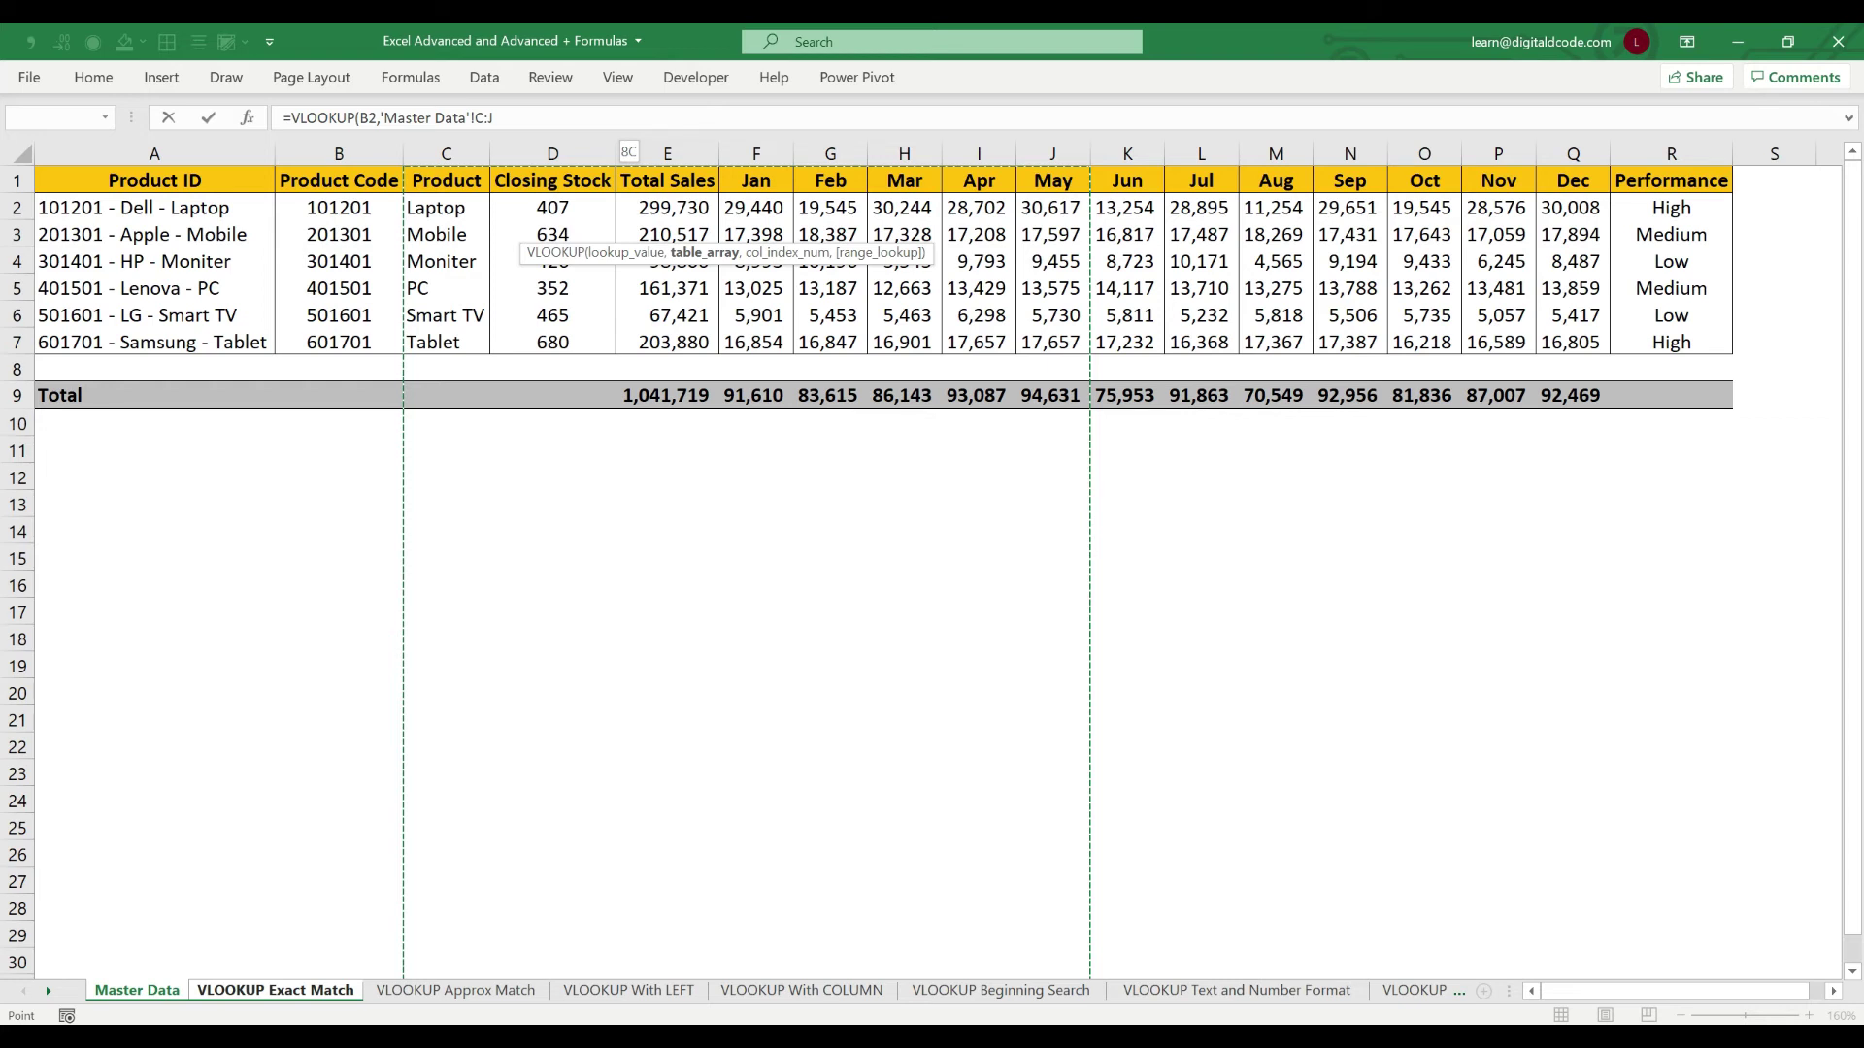
pyautogui.write(',')
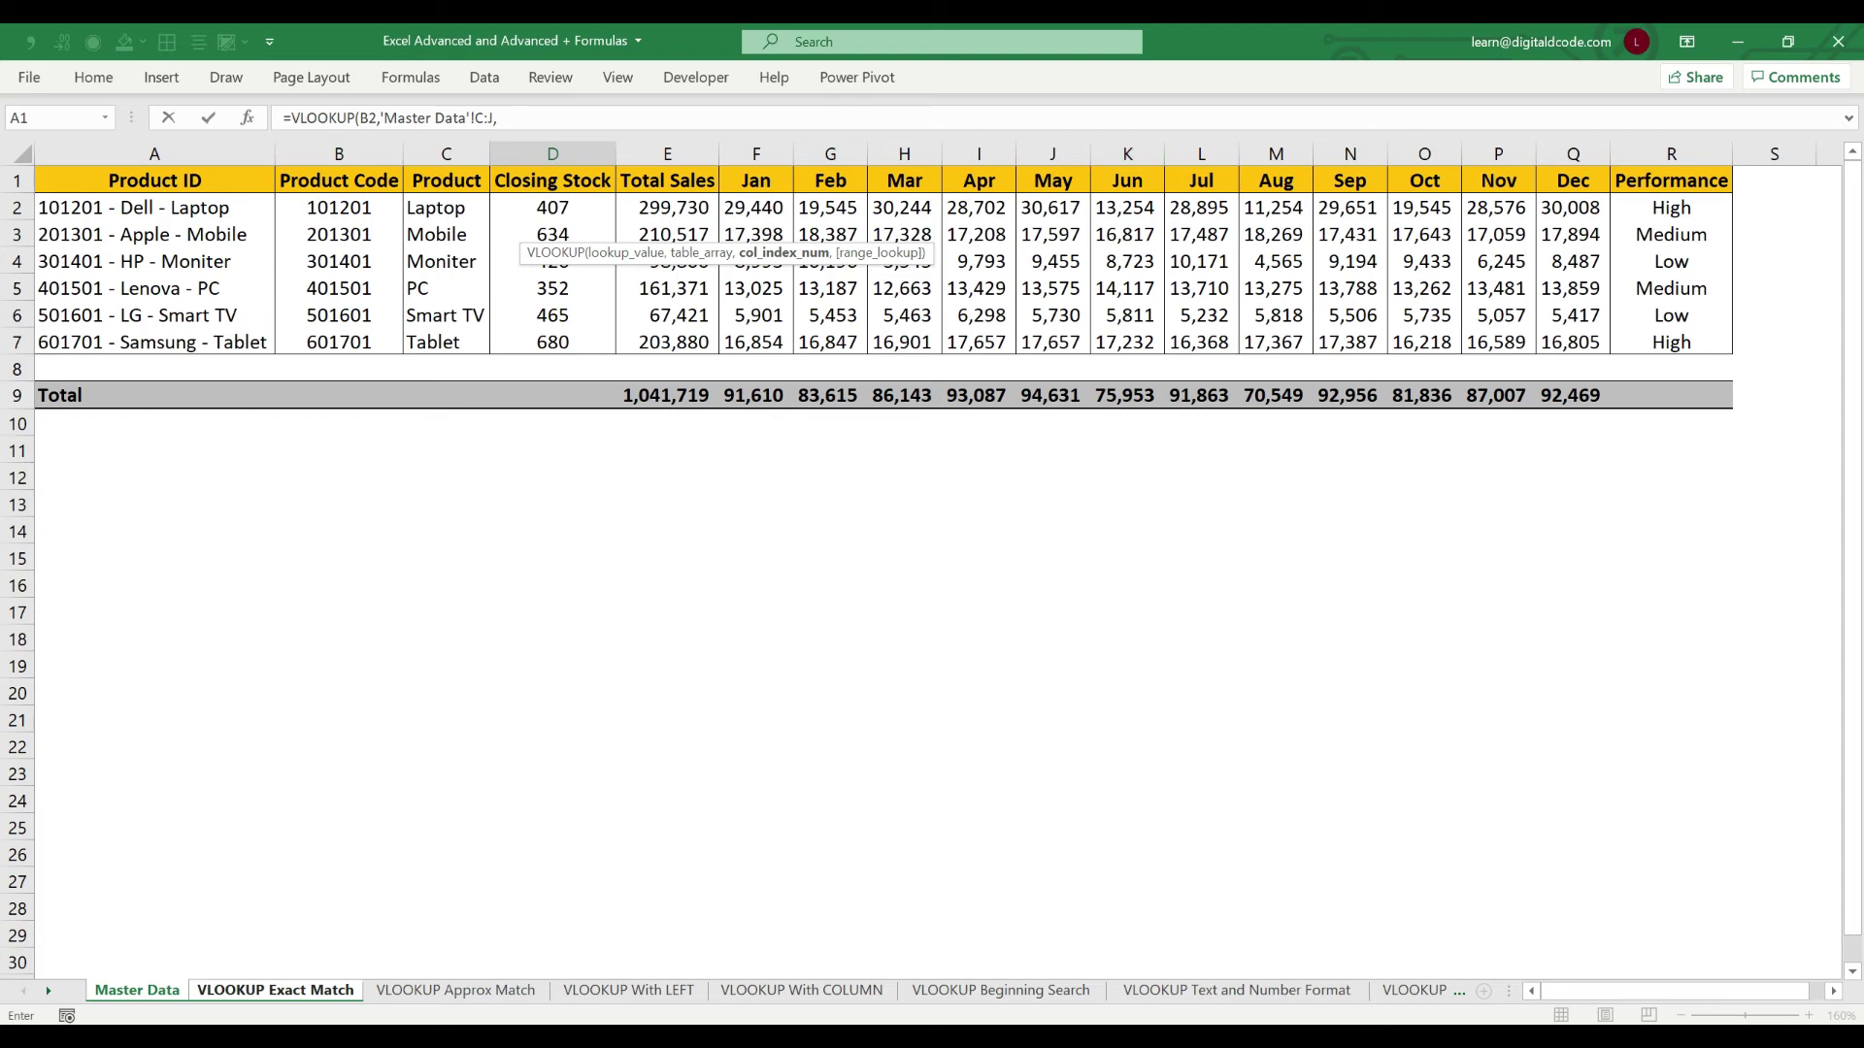
pyautogui.press('Escape')
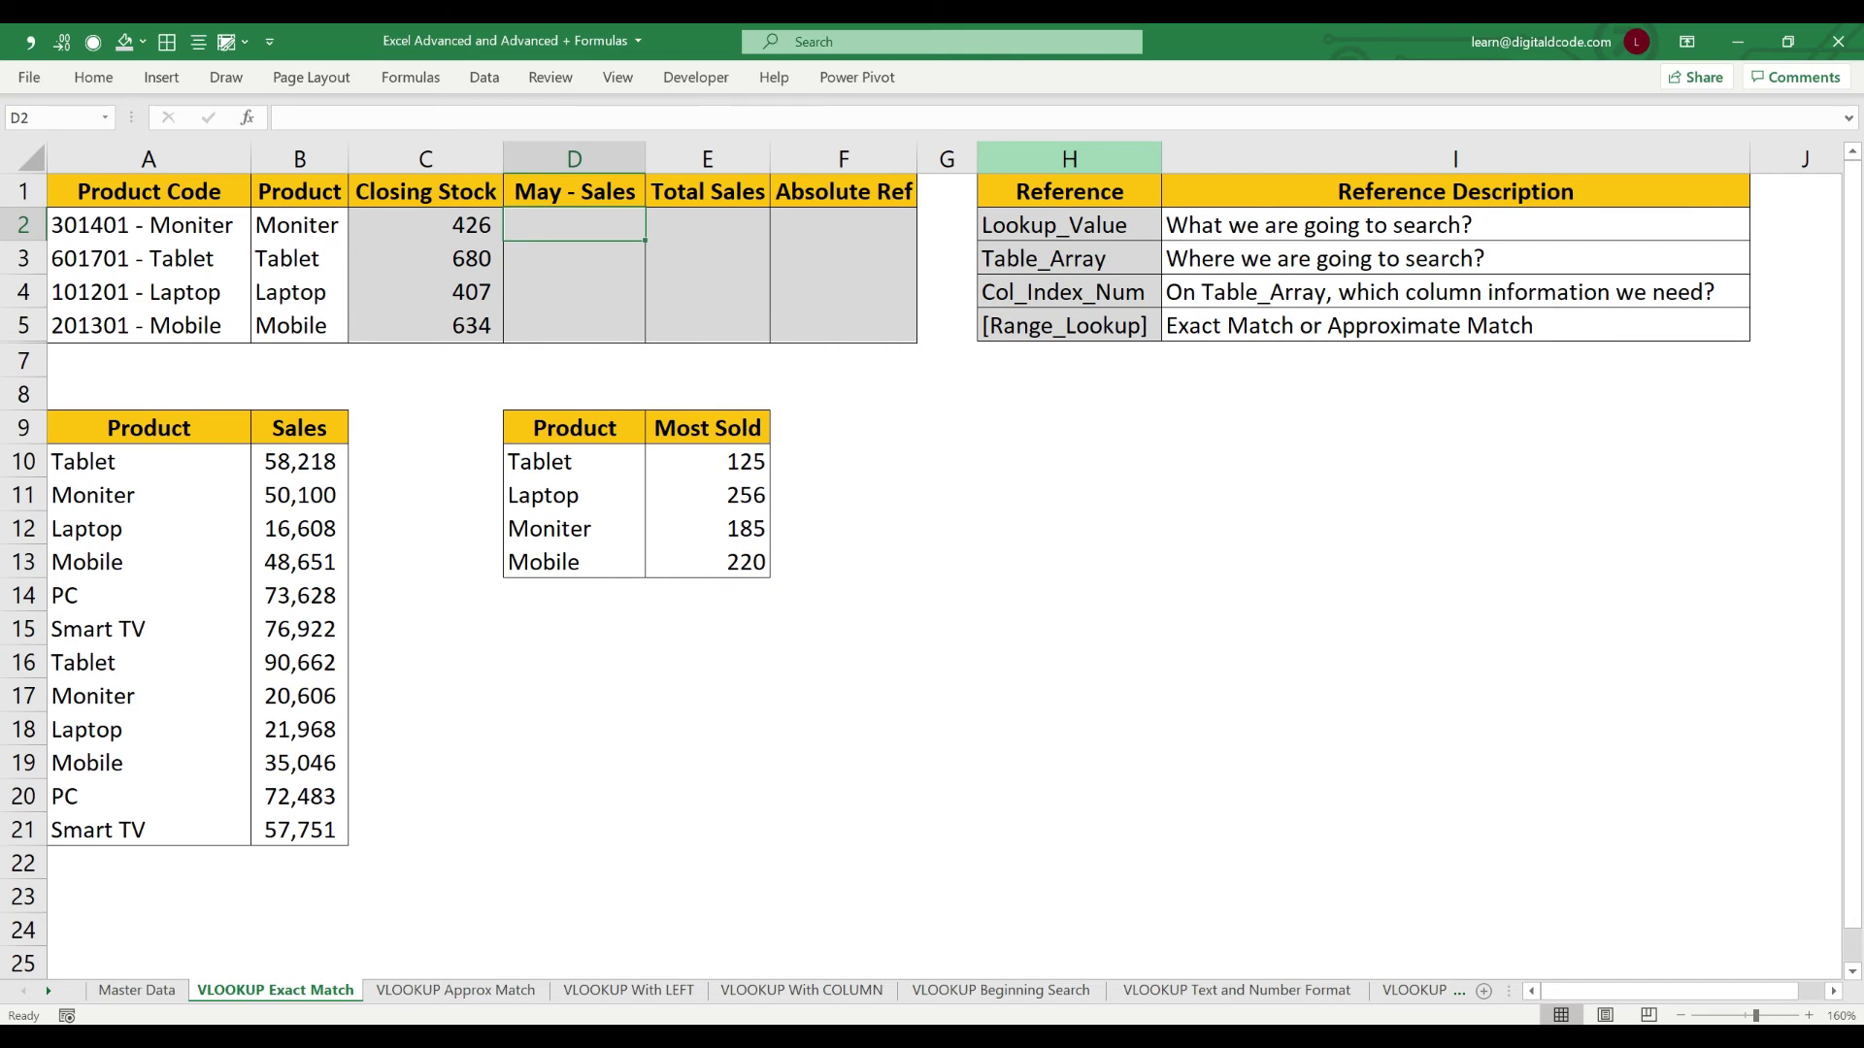
# Start a VLOOKUP formula in May - Sales cell D2 with product name B2 as the lookup value
pyautogui.write('=vl')
pyautogui.press('Tab')
pyautogui.press('Left')
pyautogui.press('Left')
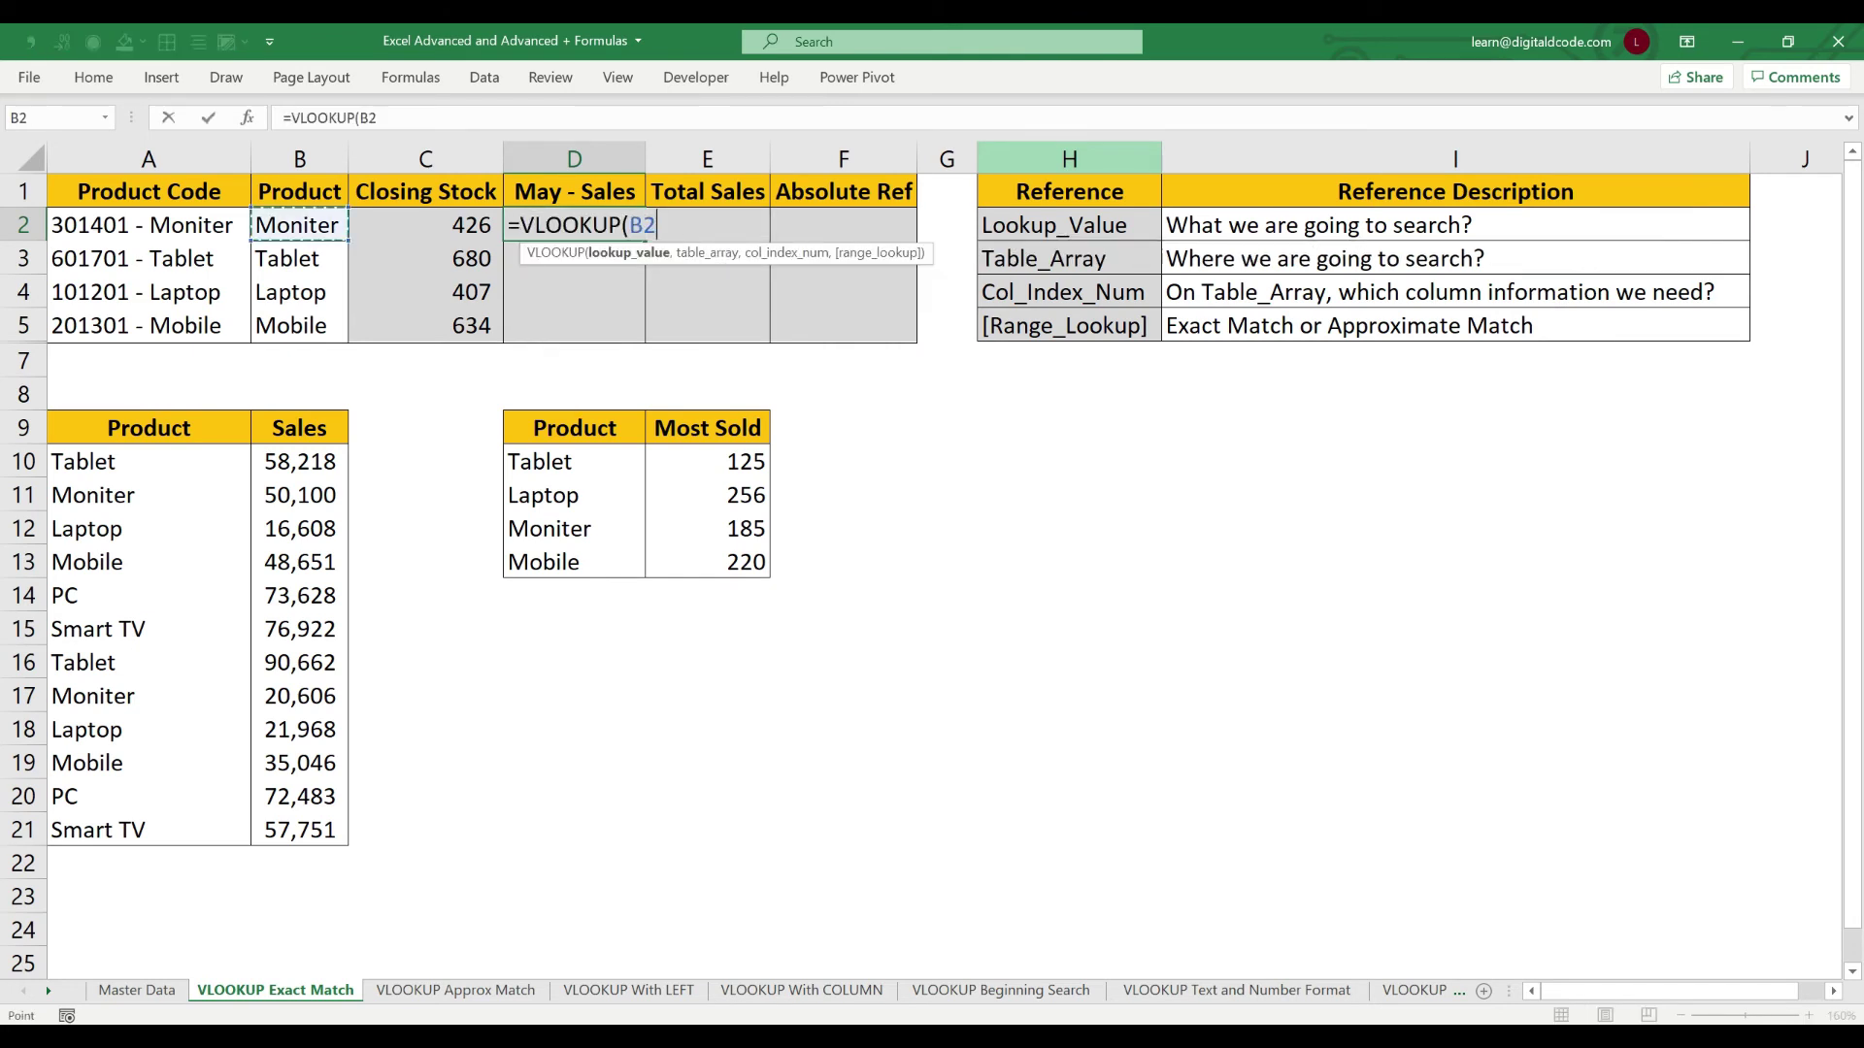
pyautogui.write(',')
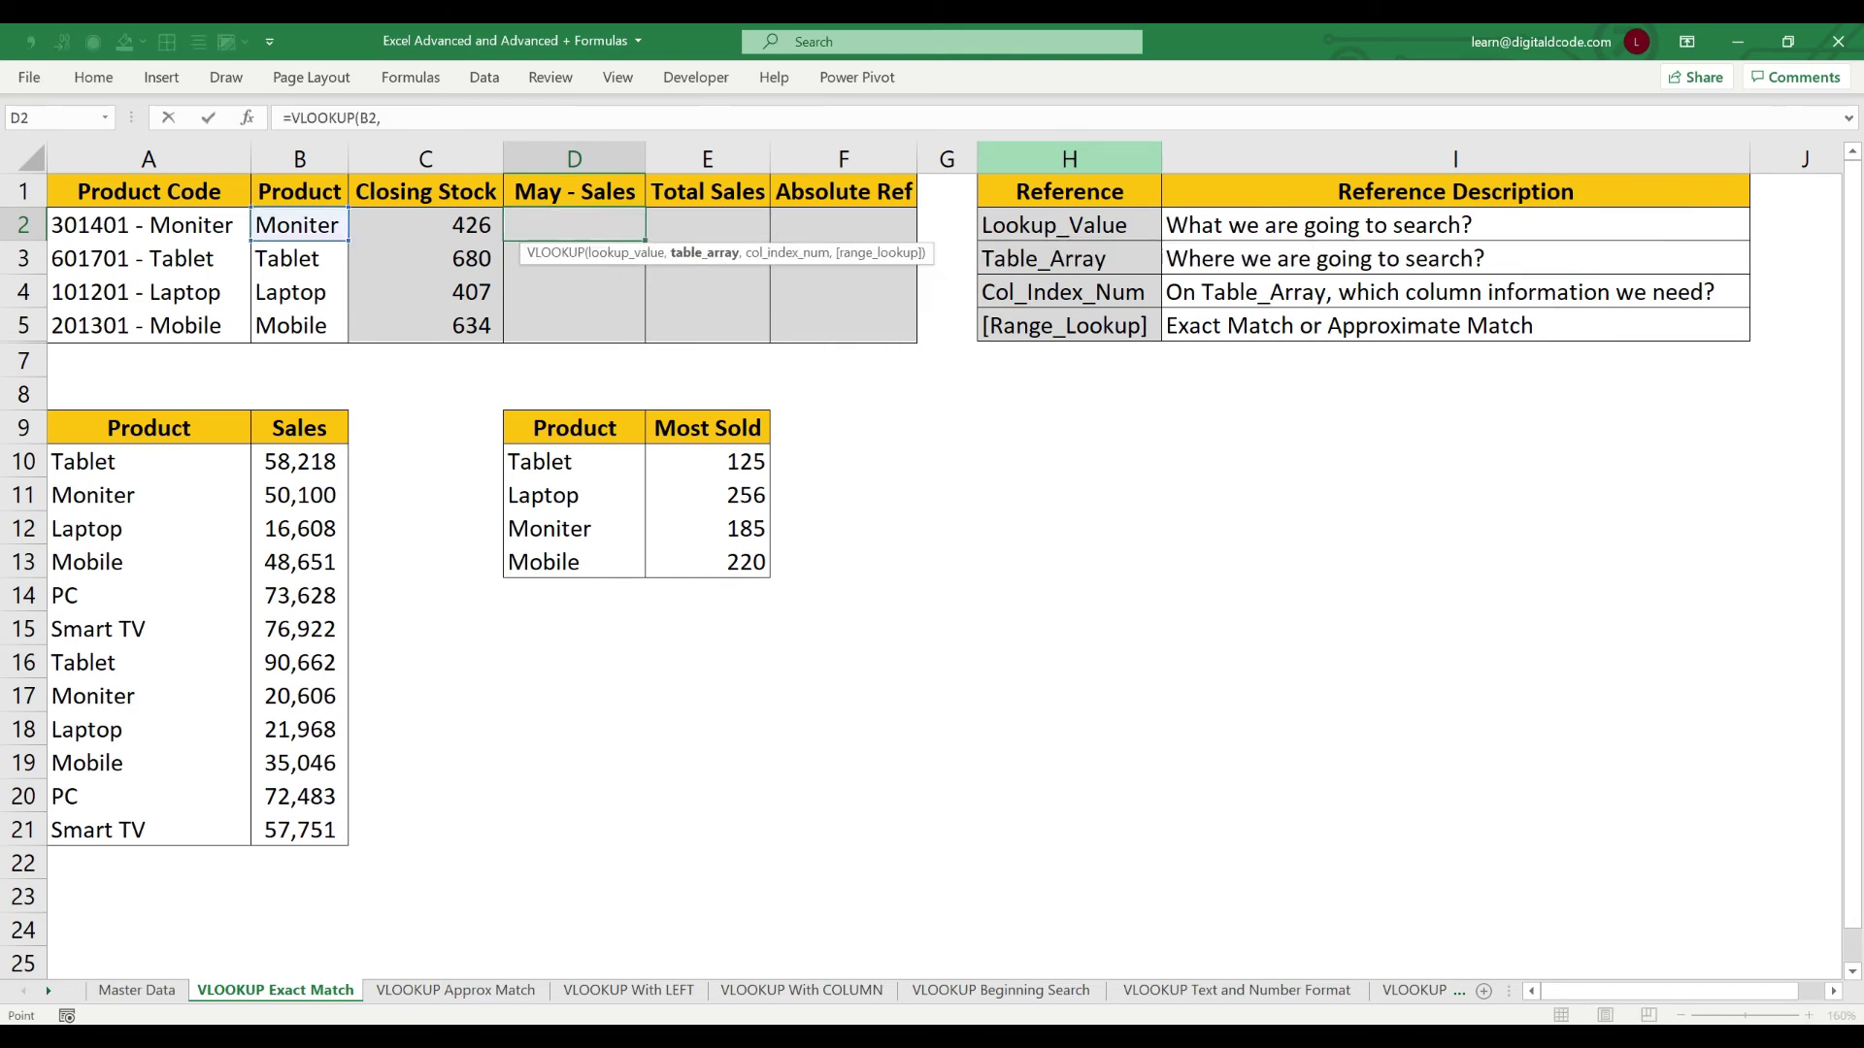
# Use Master Data columns C:J, from Product through May, as the table array of the D2 formula
pyautogui.hotkey('ctrl', 'pageup')
pyautogui.press('Right')
pyautogui.press('Right')
pyautogui.hotkey('ctrl', 'space')
pyautogui.hotkey('shift', 'Right')
pyautogui.hotkey('shift', 'Right')
pyautogui.hotkey('shift', 'Right')
pyautogui.hotkey('shift', 'Right')
pyautogui.hotkey('shift', 'Right')
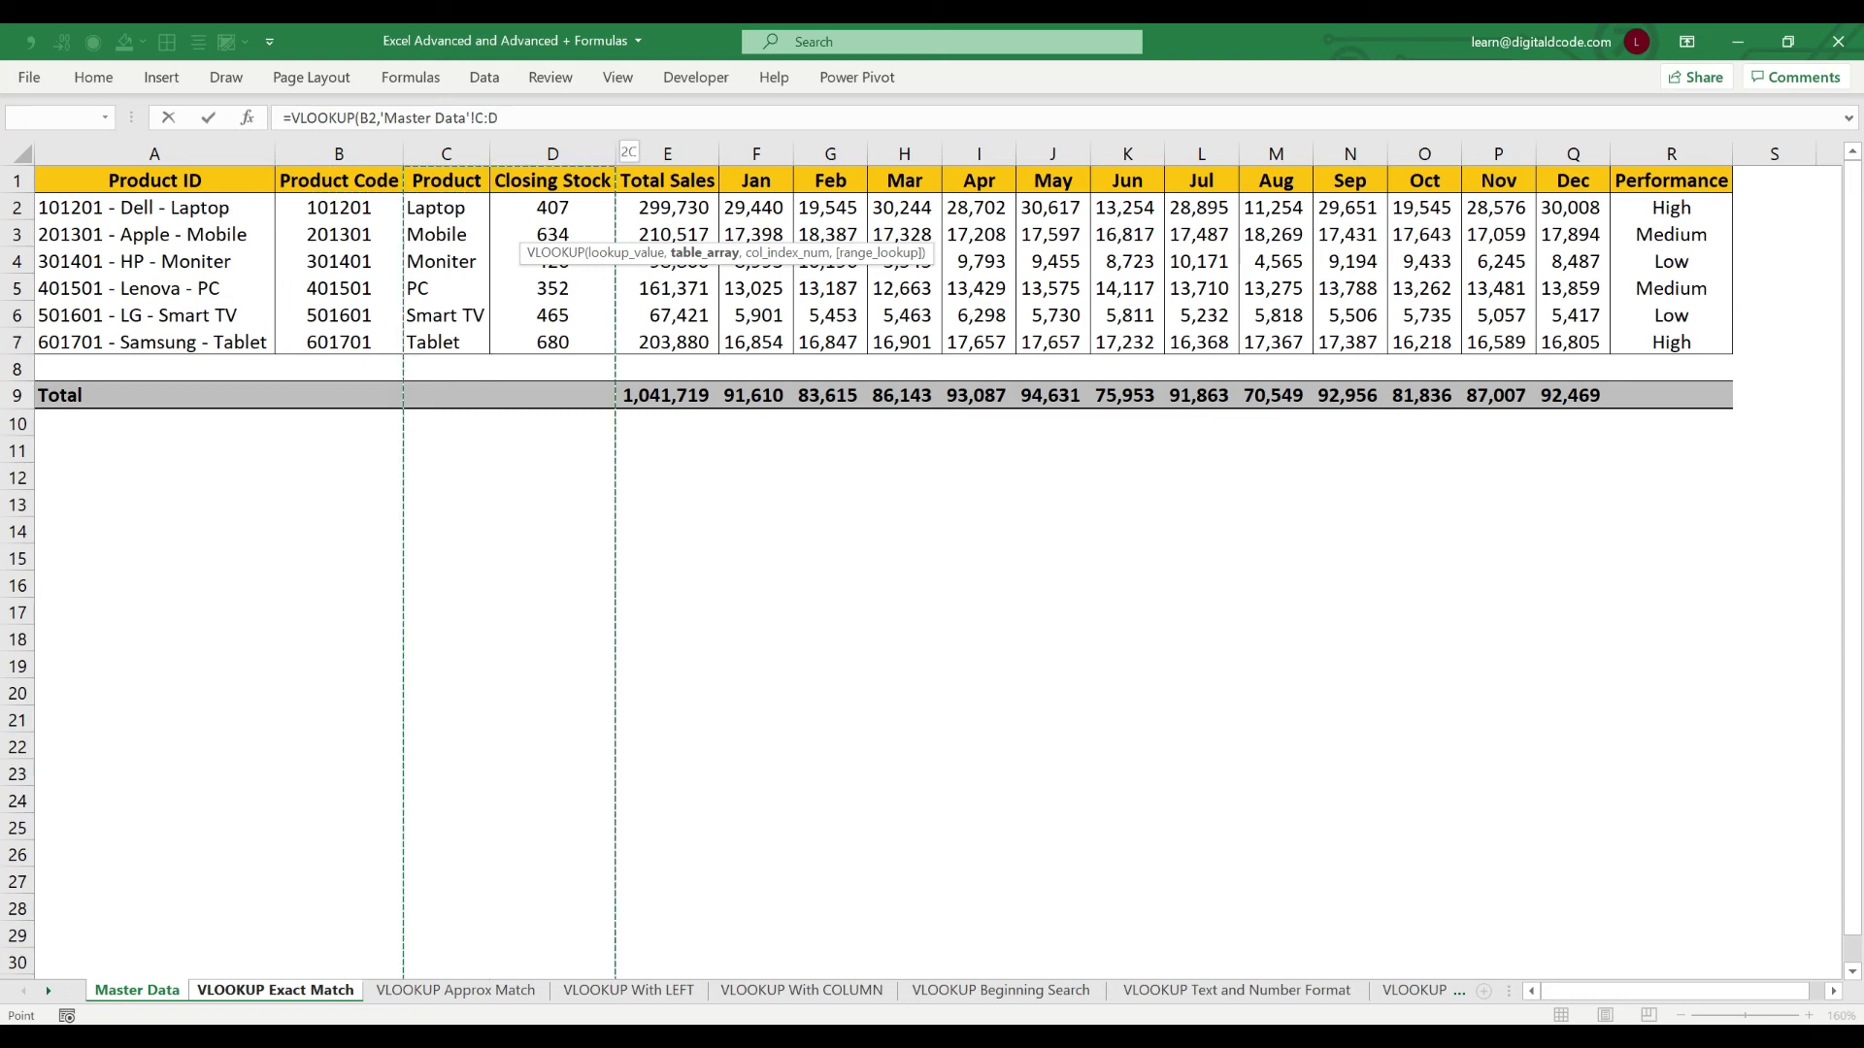
pyautogui.hotkey('shift', 'Right')
pyautogui.hotkey('shift', 'Right')
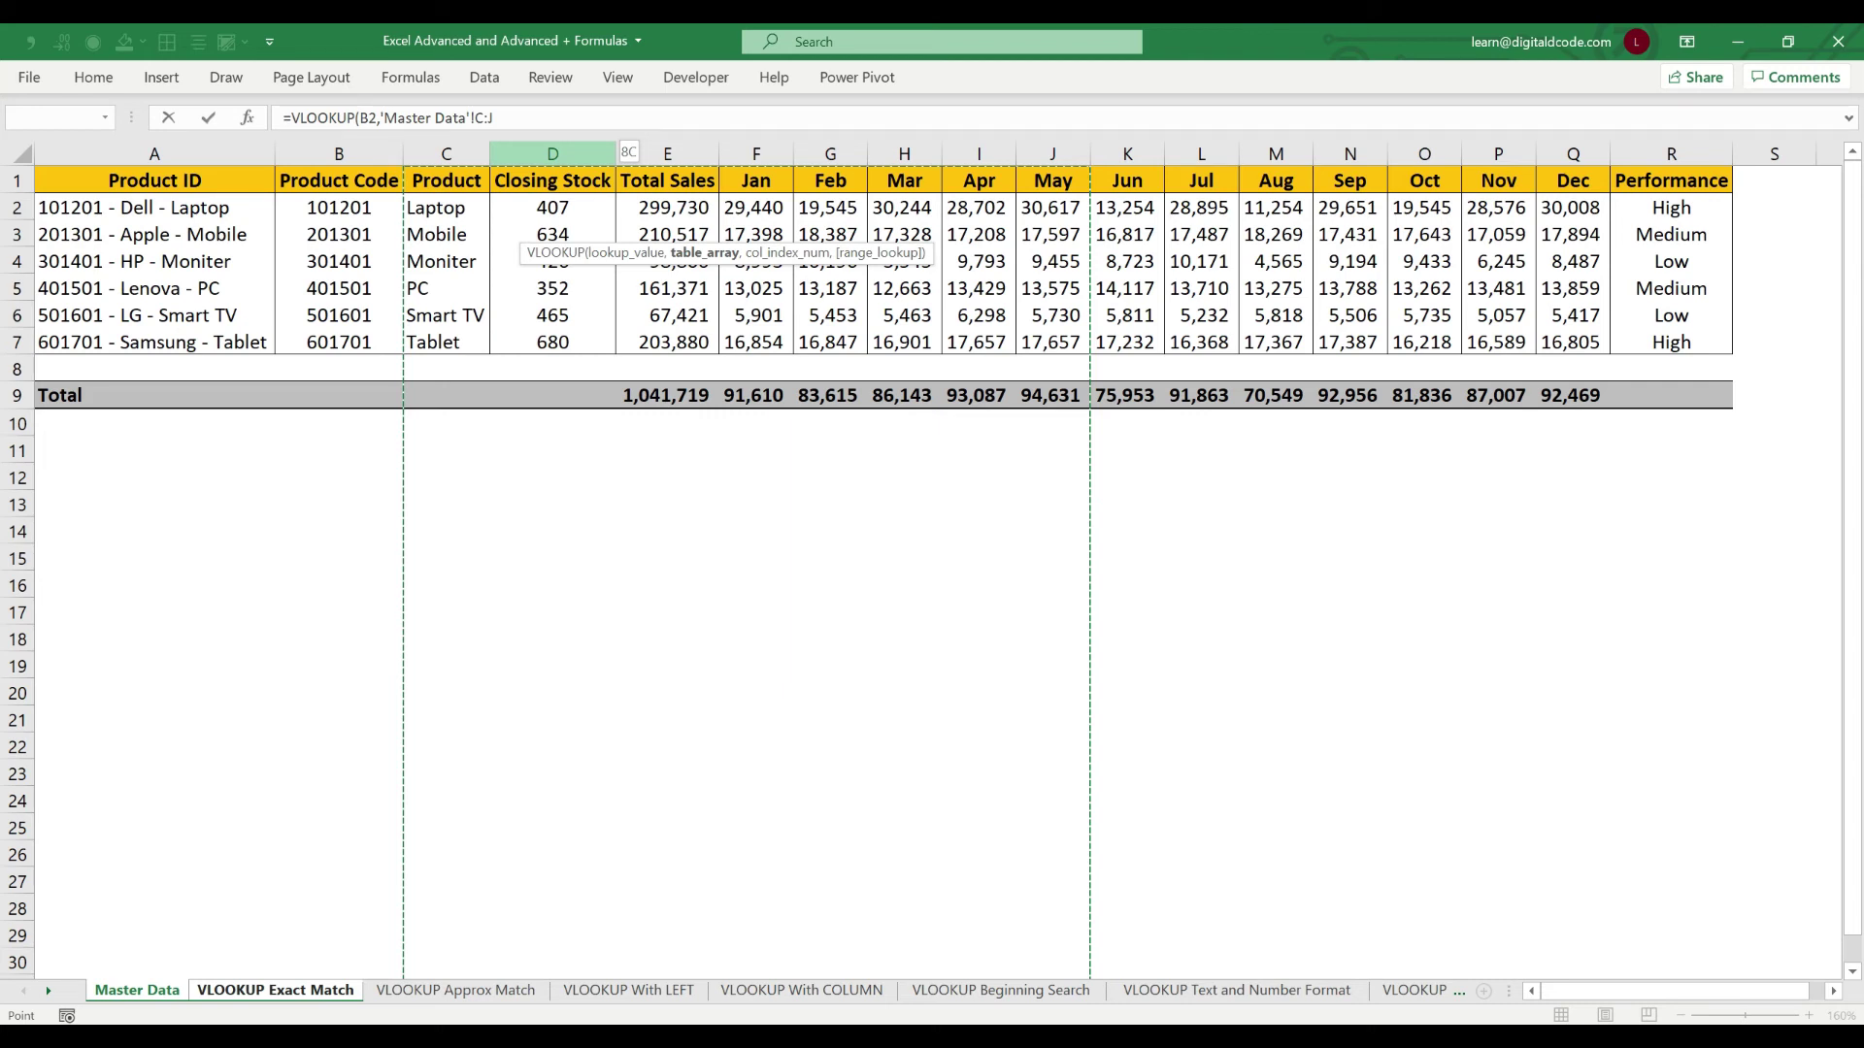
pyautogui.write(',')
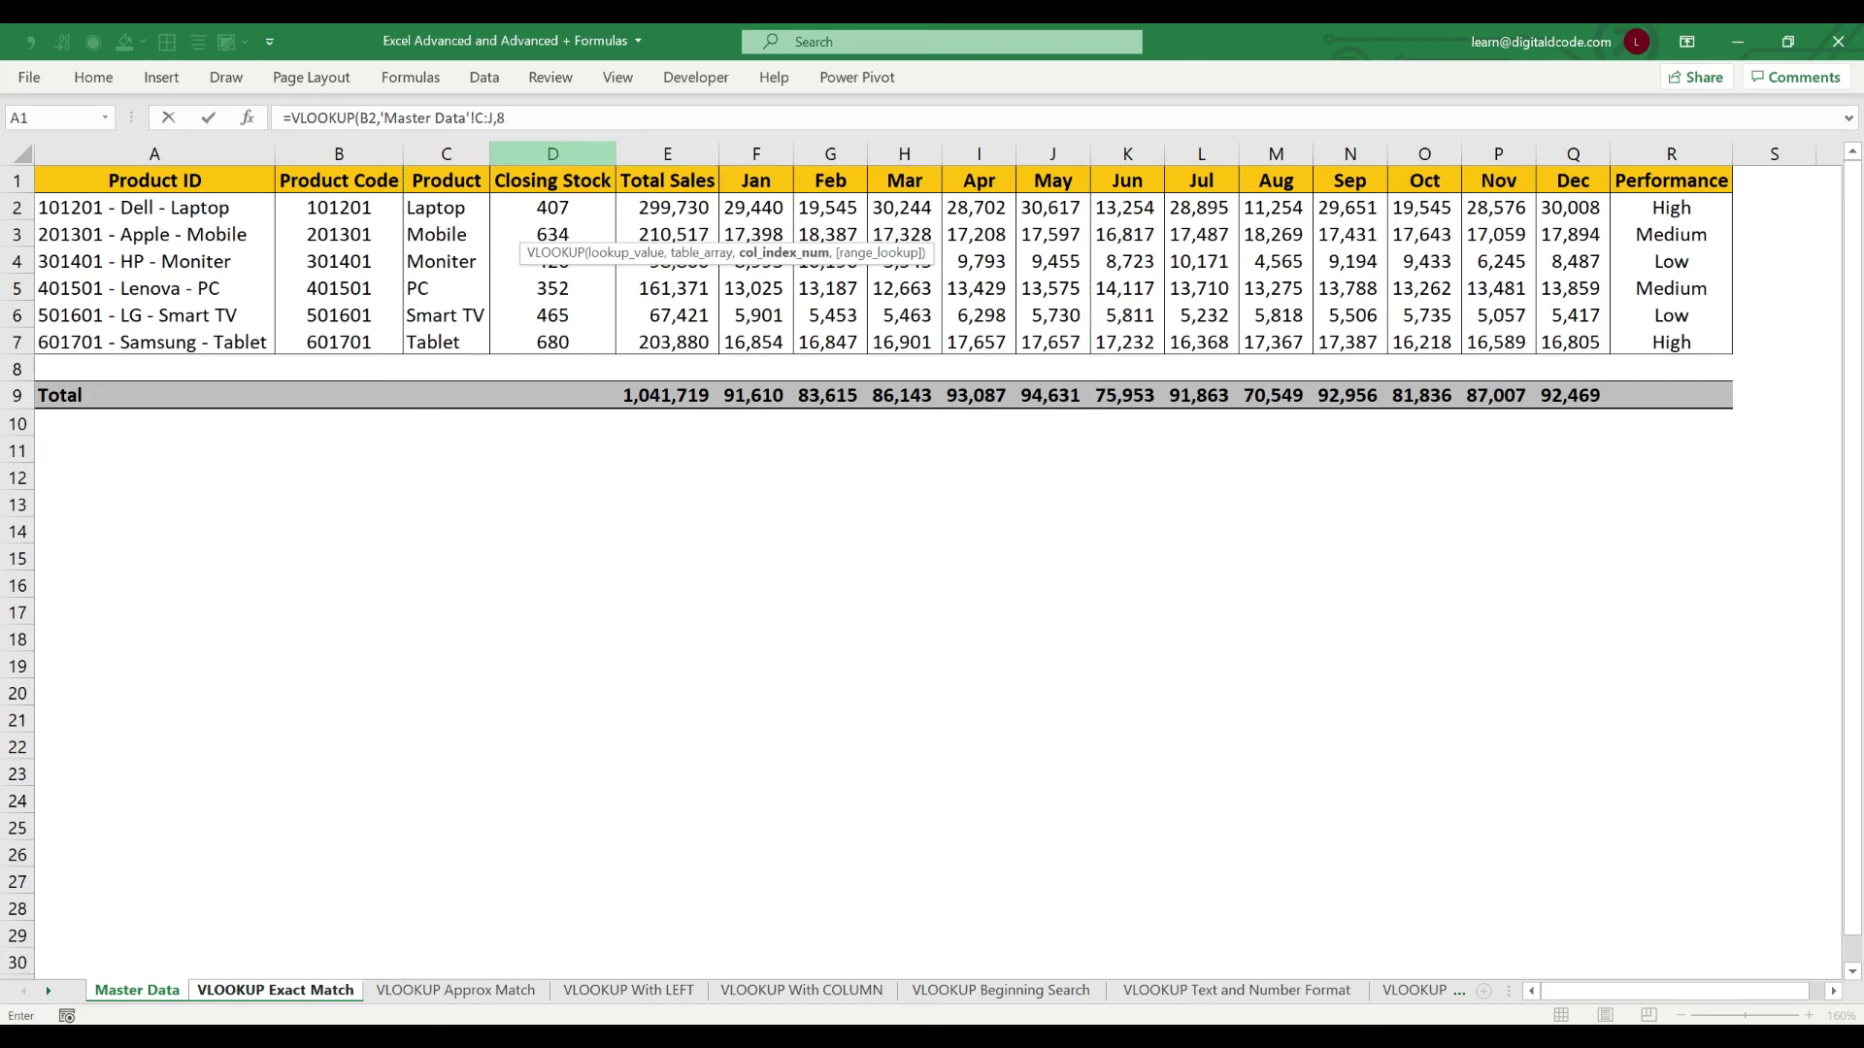
# Complete the D2 VLOOKUP with column index 8 and range lookup 0 for an exact match
pyautogui.write('8,0')
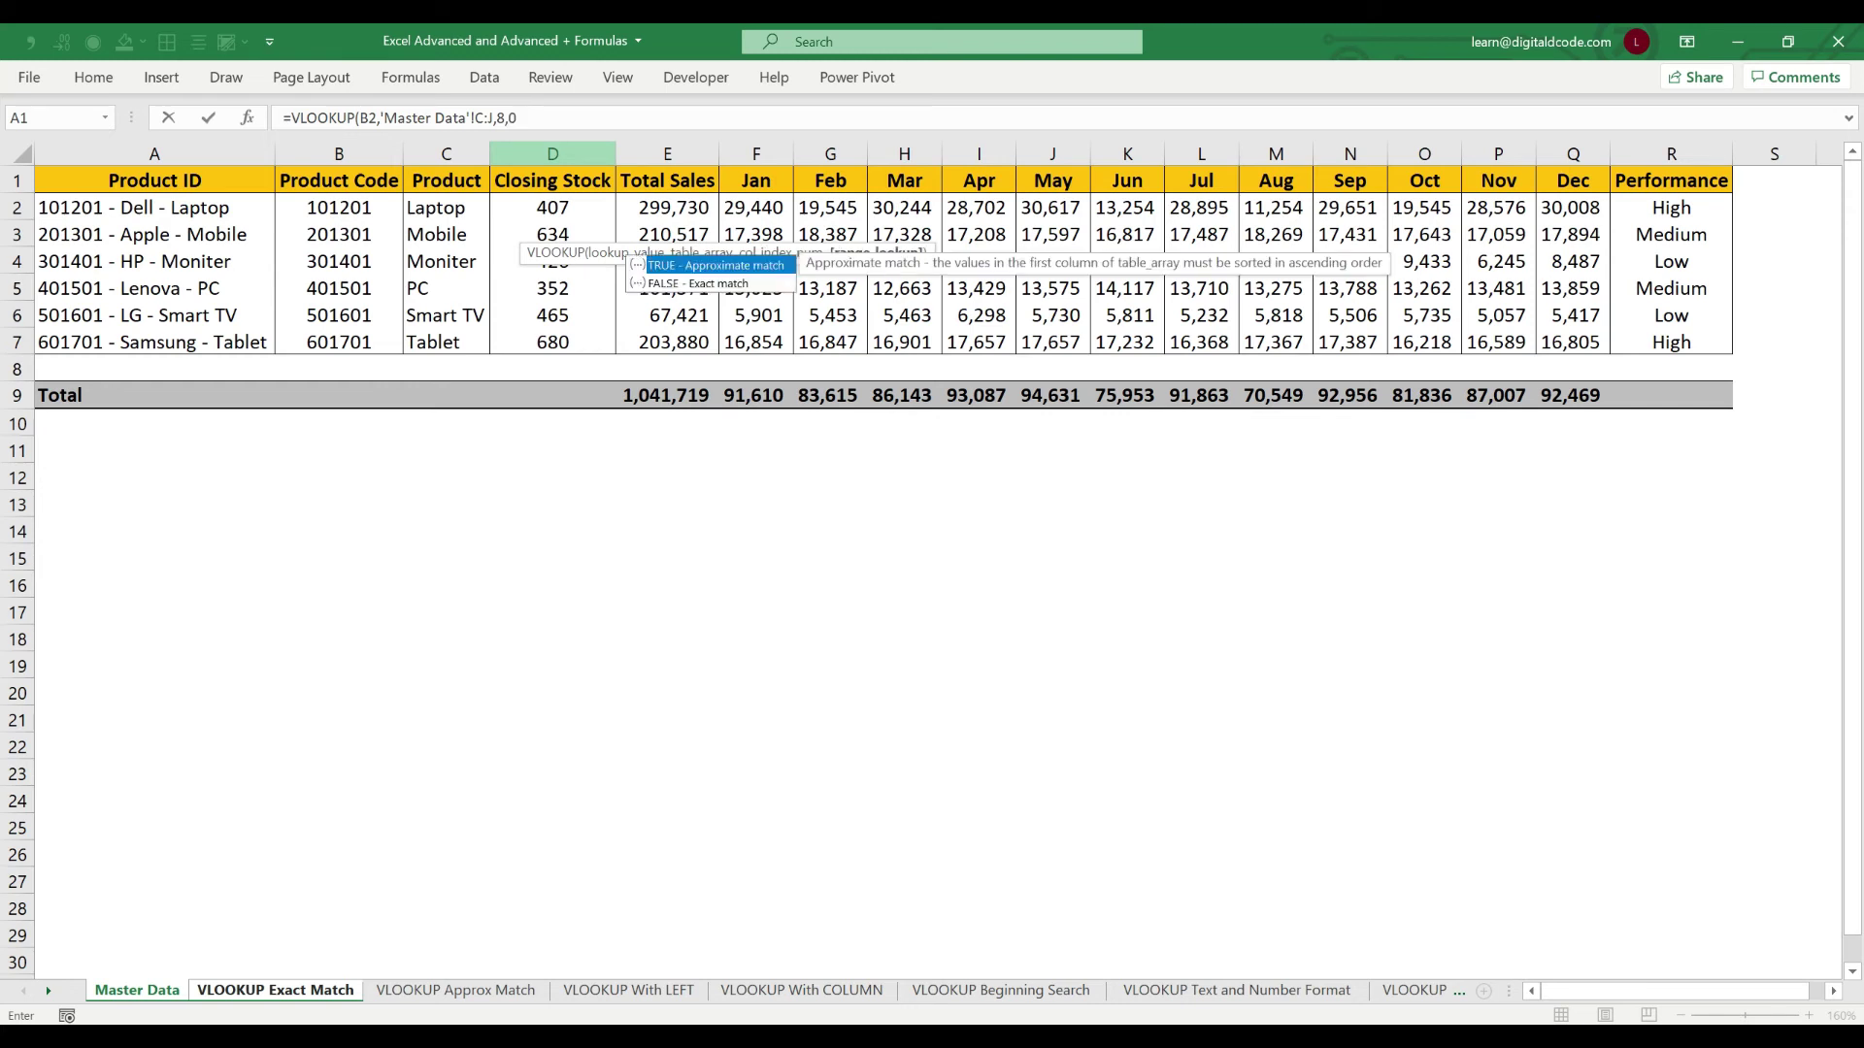
pyautogui.write(')')
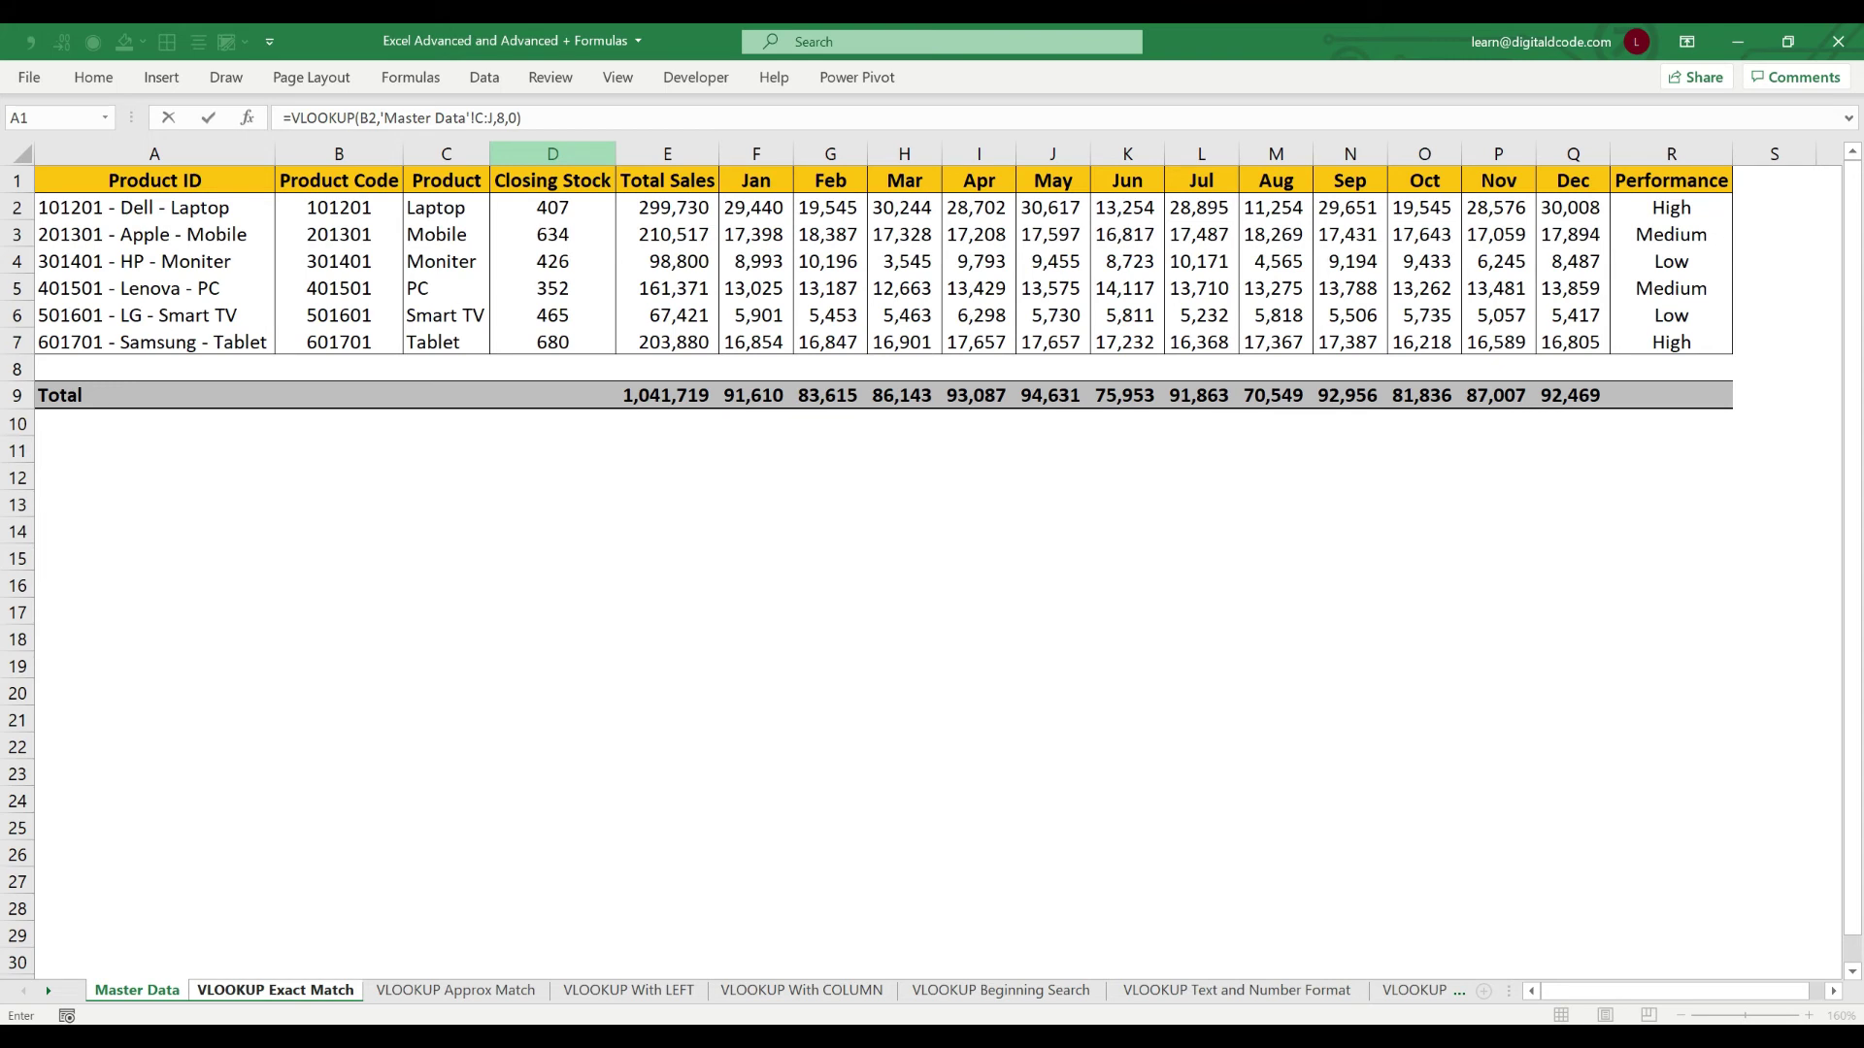
pyautogui.press('Return')
# Copy the May - Sales formula from D2 down through D5
pyautogui.press('Up')
pyautogui.hotkey('ctrl', 'c')
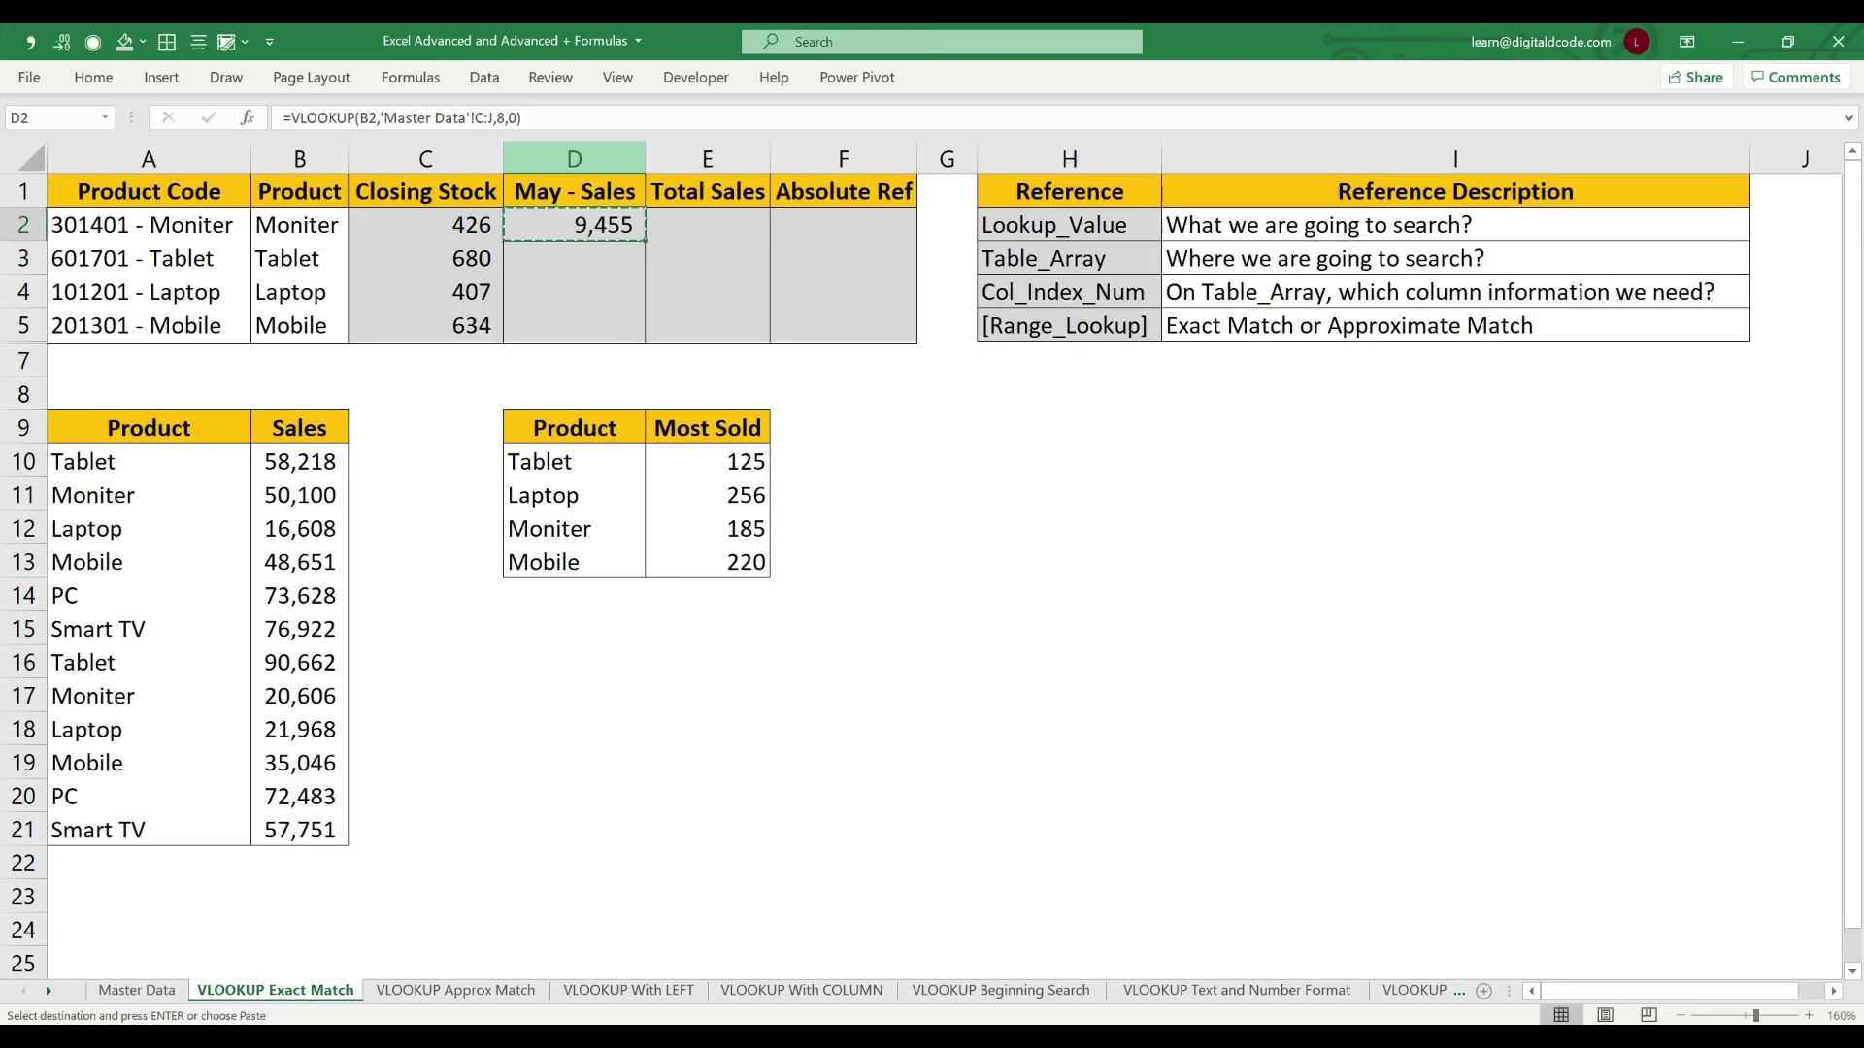
pyautogui.hotkey('shift', 'Down')
pyautogui.hotkey('shift', 'Down')
pyautogui.hotkey('shift', 'Down')
pyautogui.press('Return')
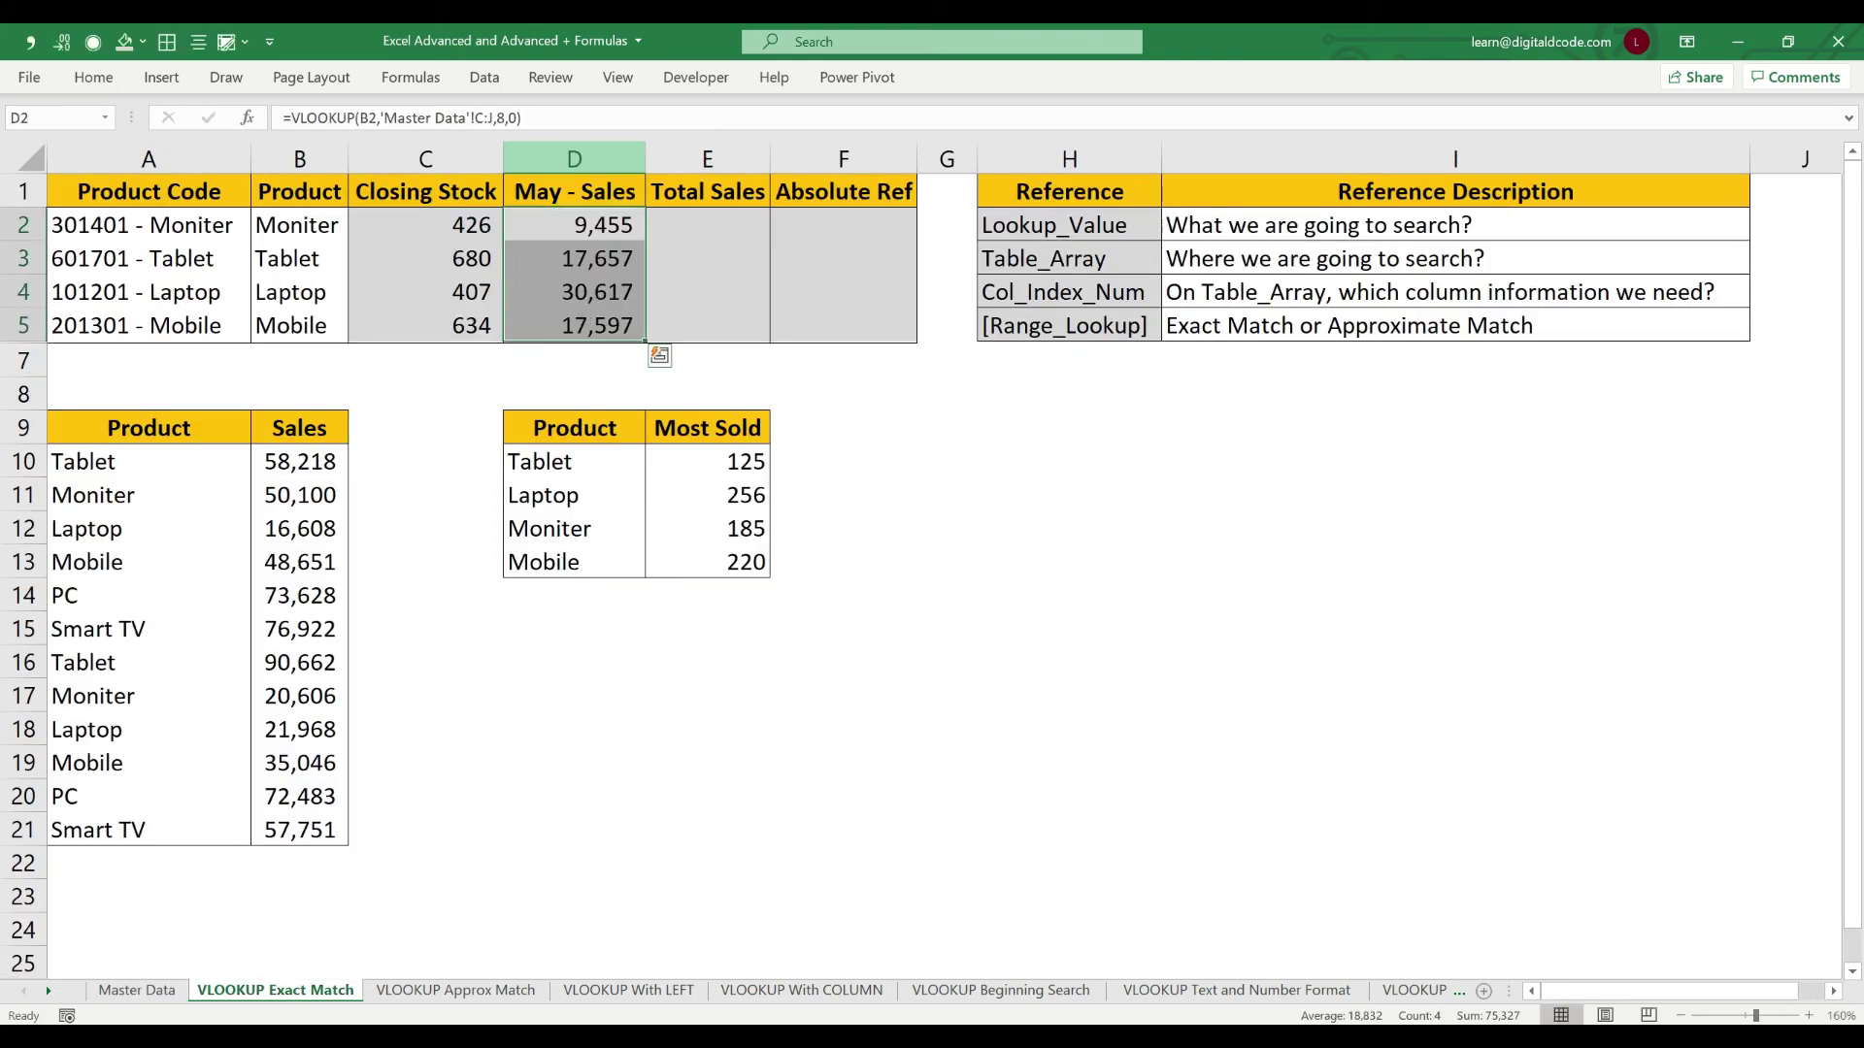
# Compare the Tablet result in D3 with the Tablet row's May value on the Master Data sheet
pyautogui.press('Down')
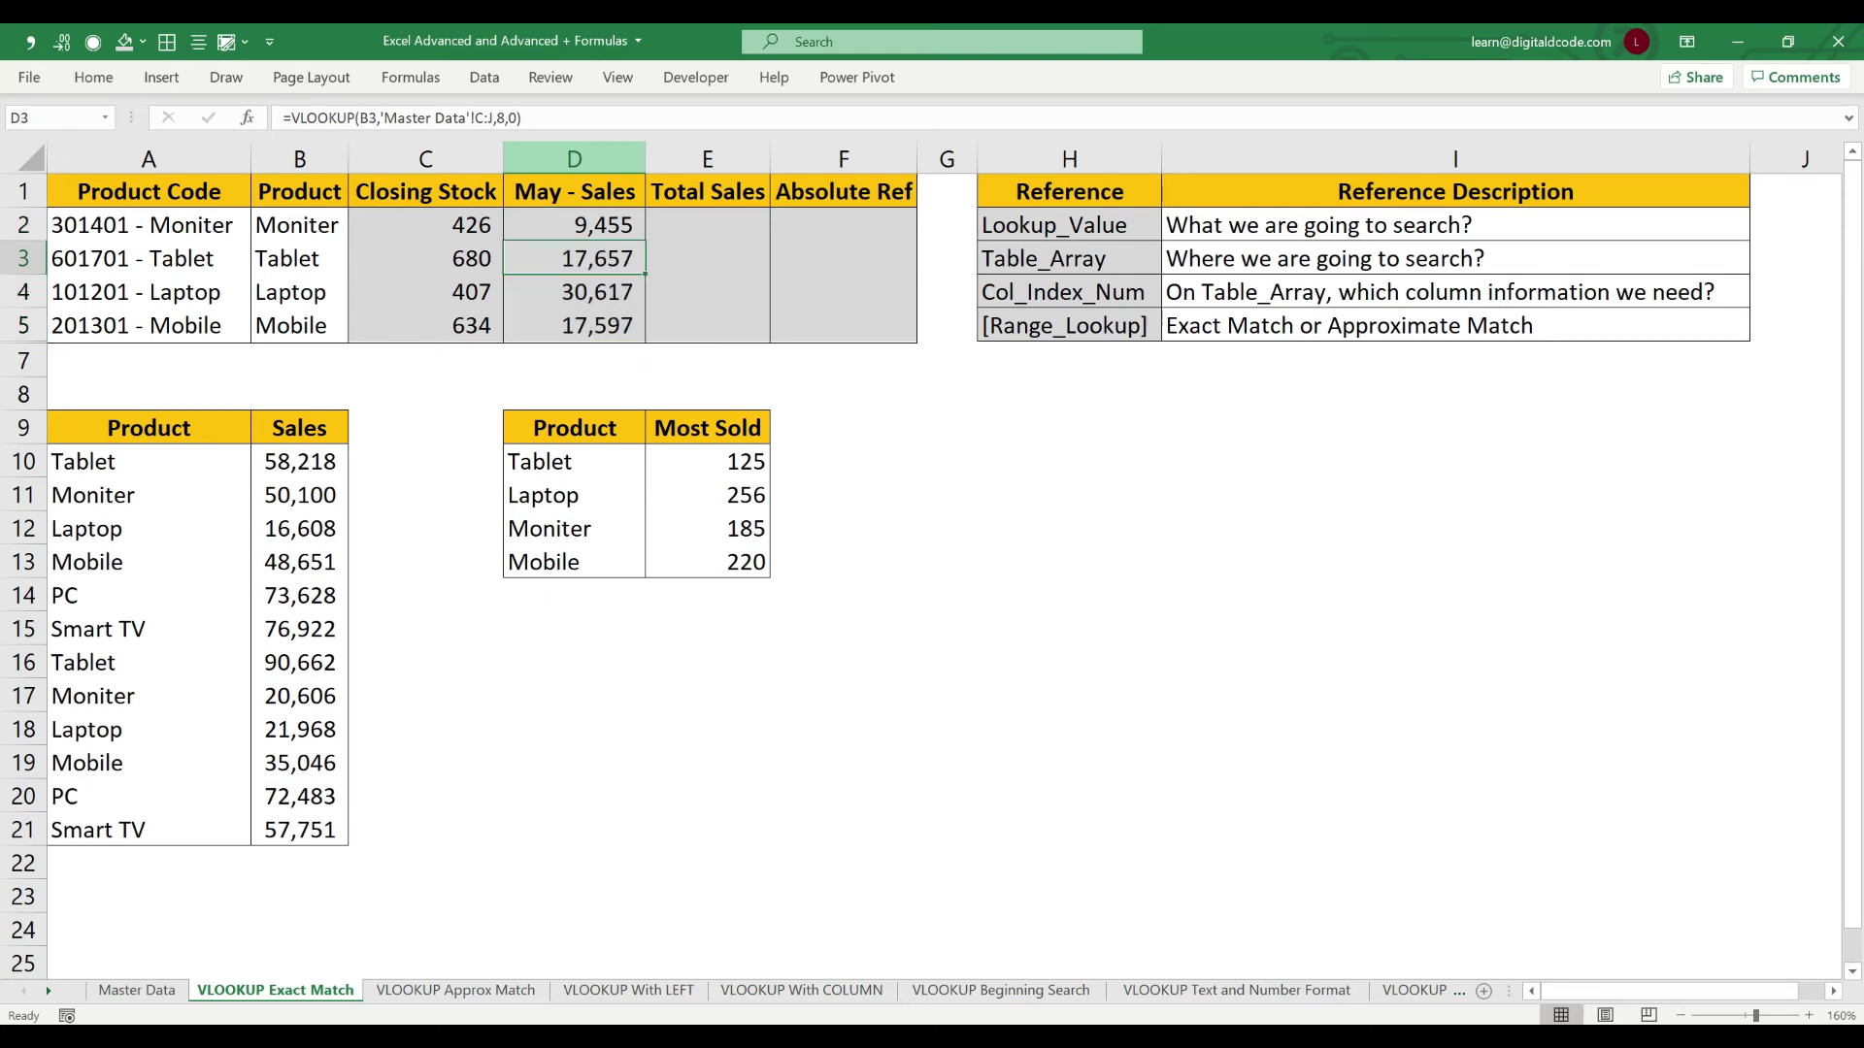
pyautogui.hotkey('ctrl', 'pageup')
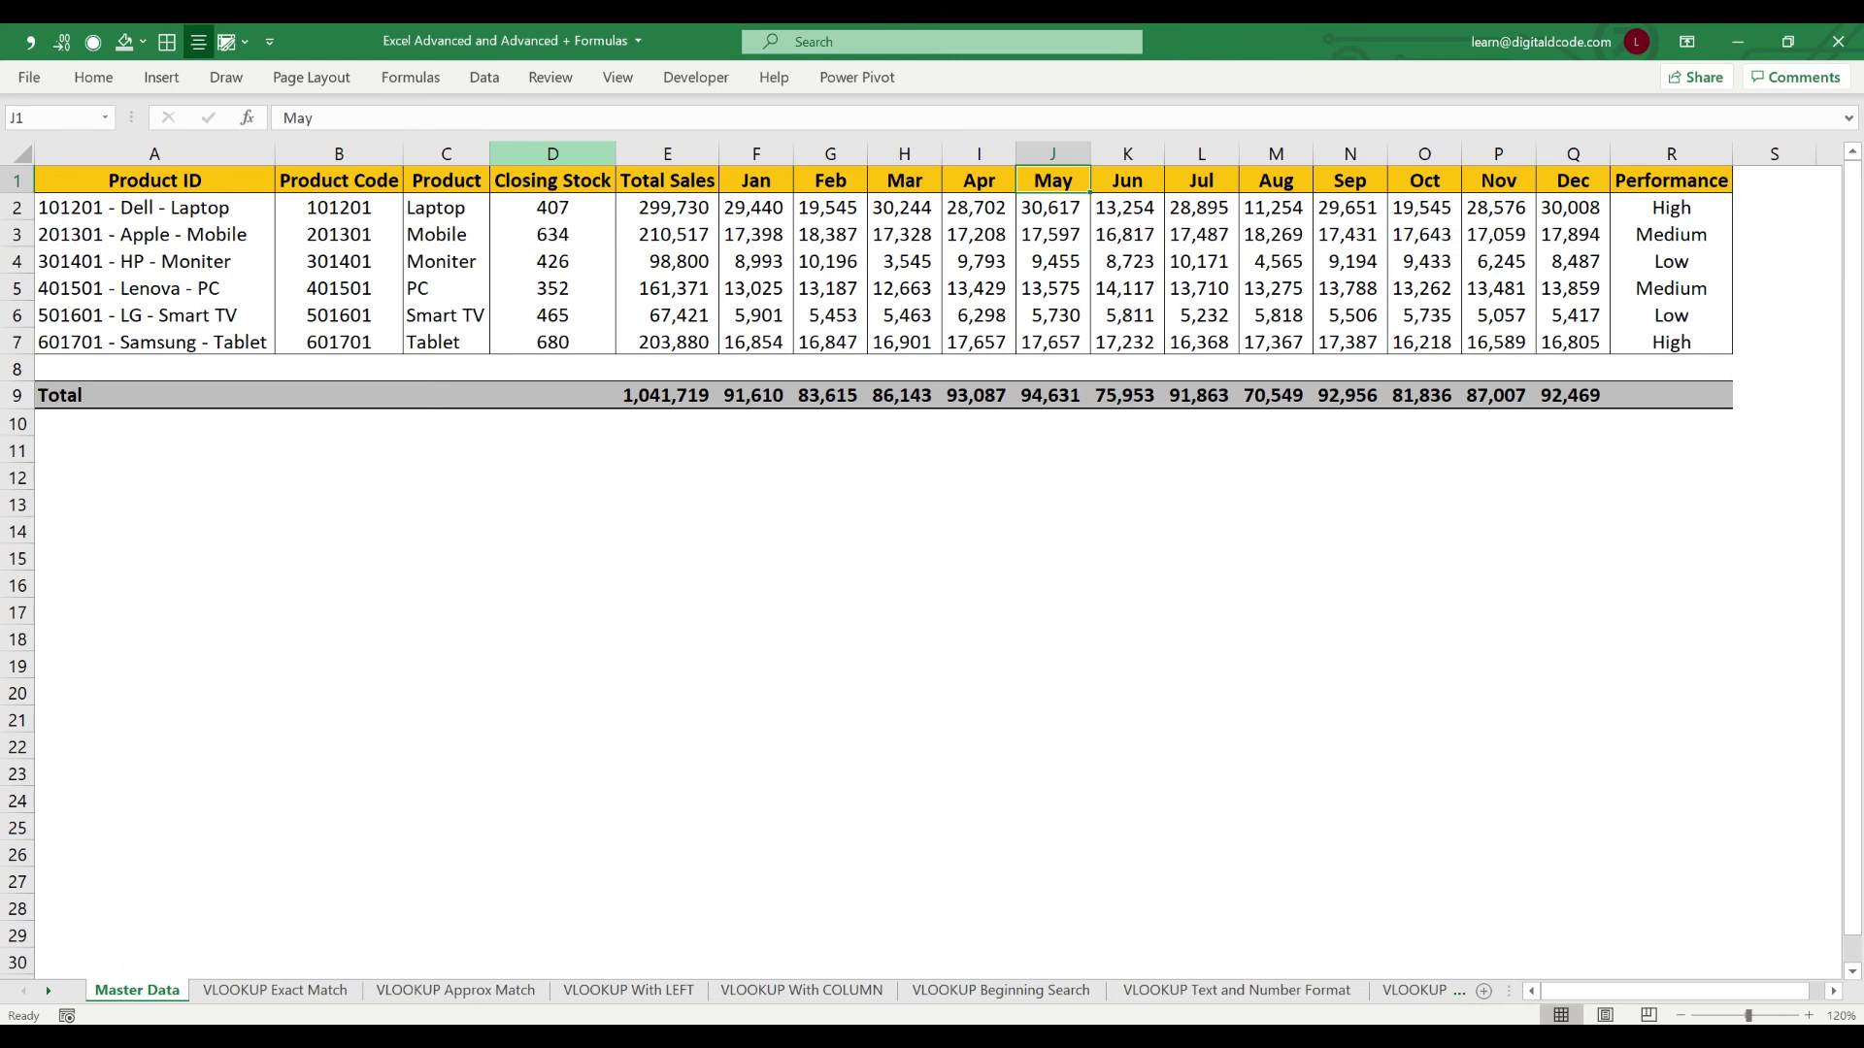
pyautogui.press('Right')
pyautogui.press('Right')
pyautogui.press('Right')
pyautogui.press('Down')
pyautogui.press('Down')
pyautogui.press('Down')
pyautogui.press('Down')
pyautogui.press('Down')
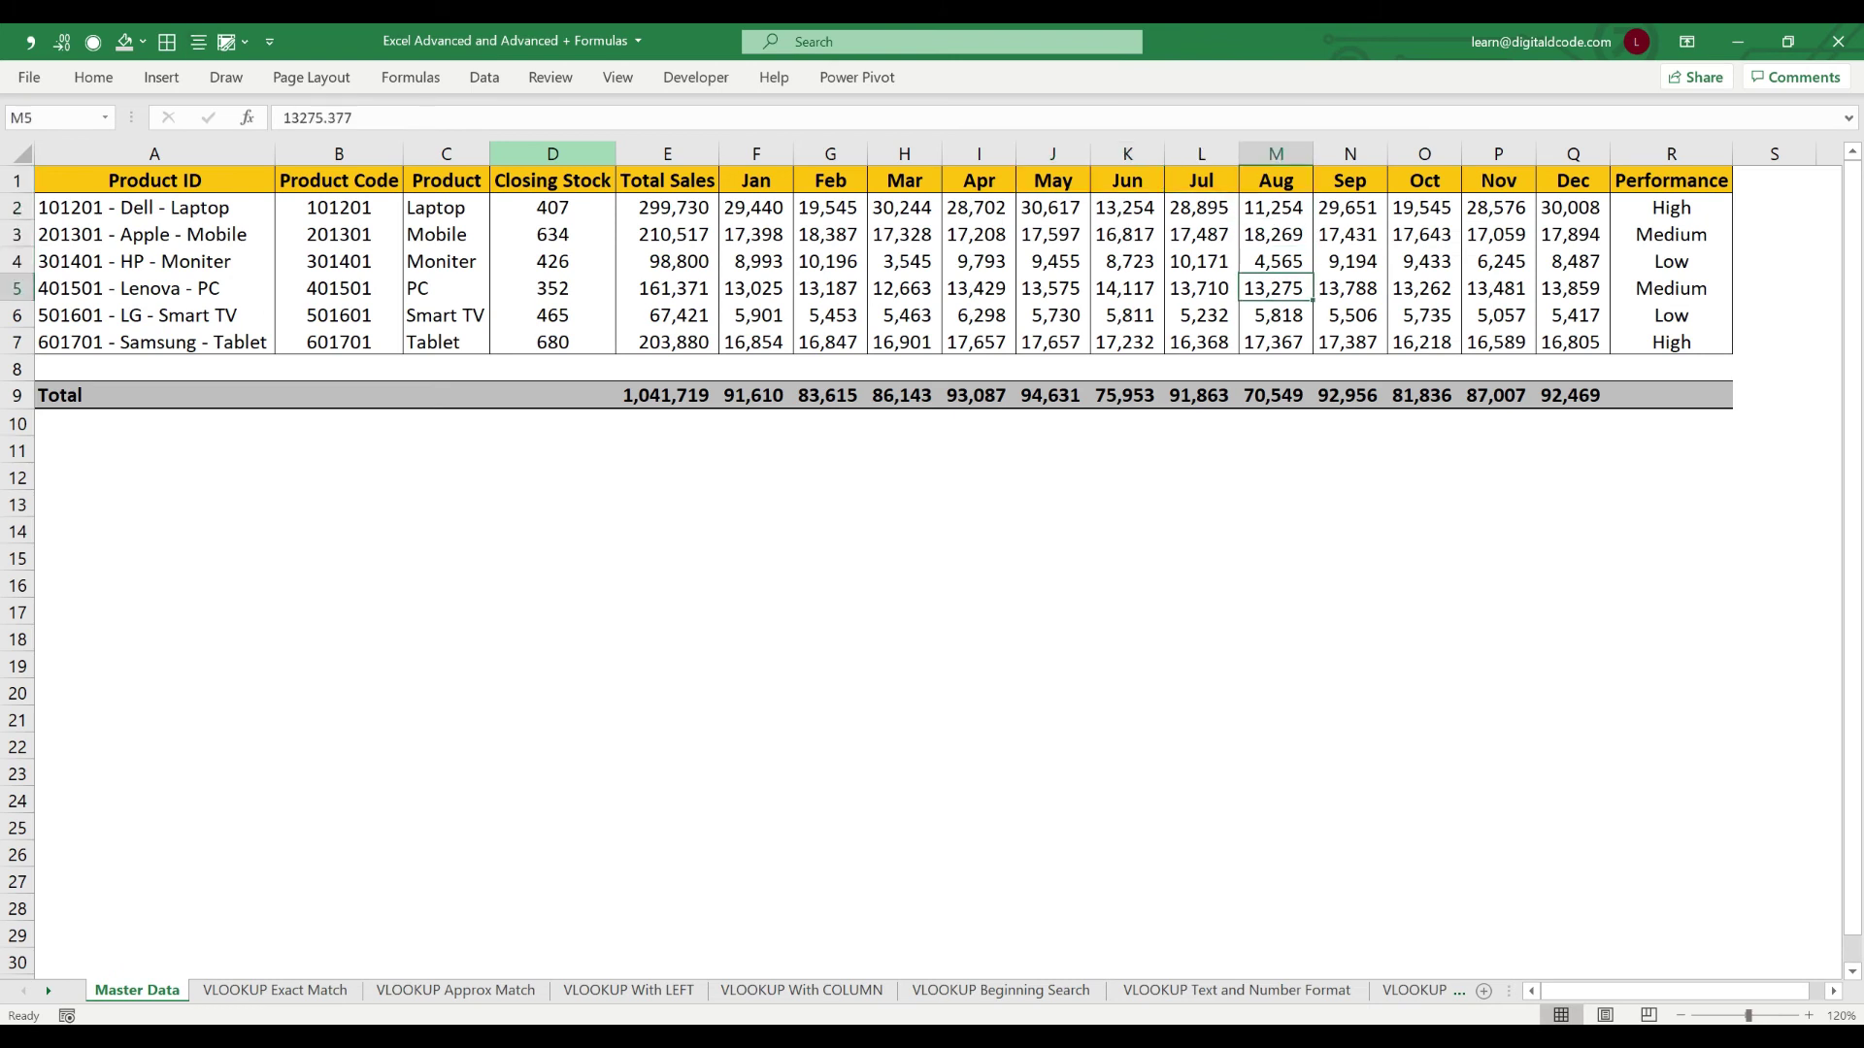
pyautogui.press('Down')
pyautogui.press('Left')
pyautogui.press('Left')
pyautogui.press('Left')
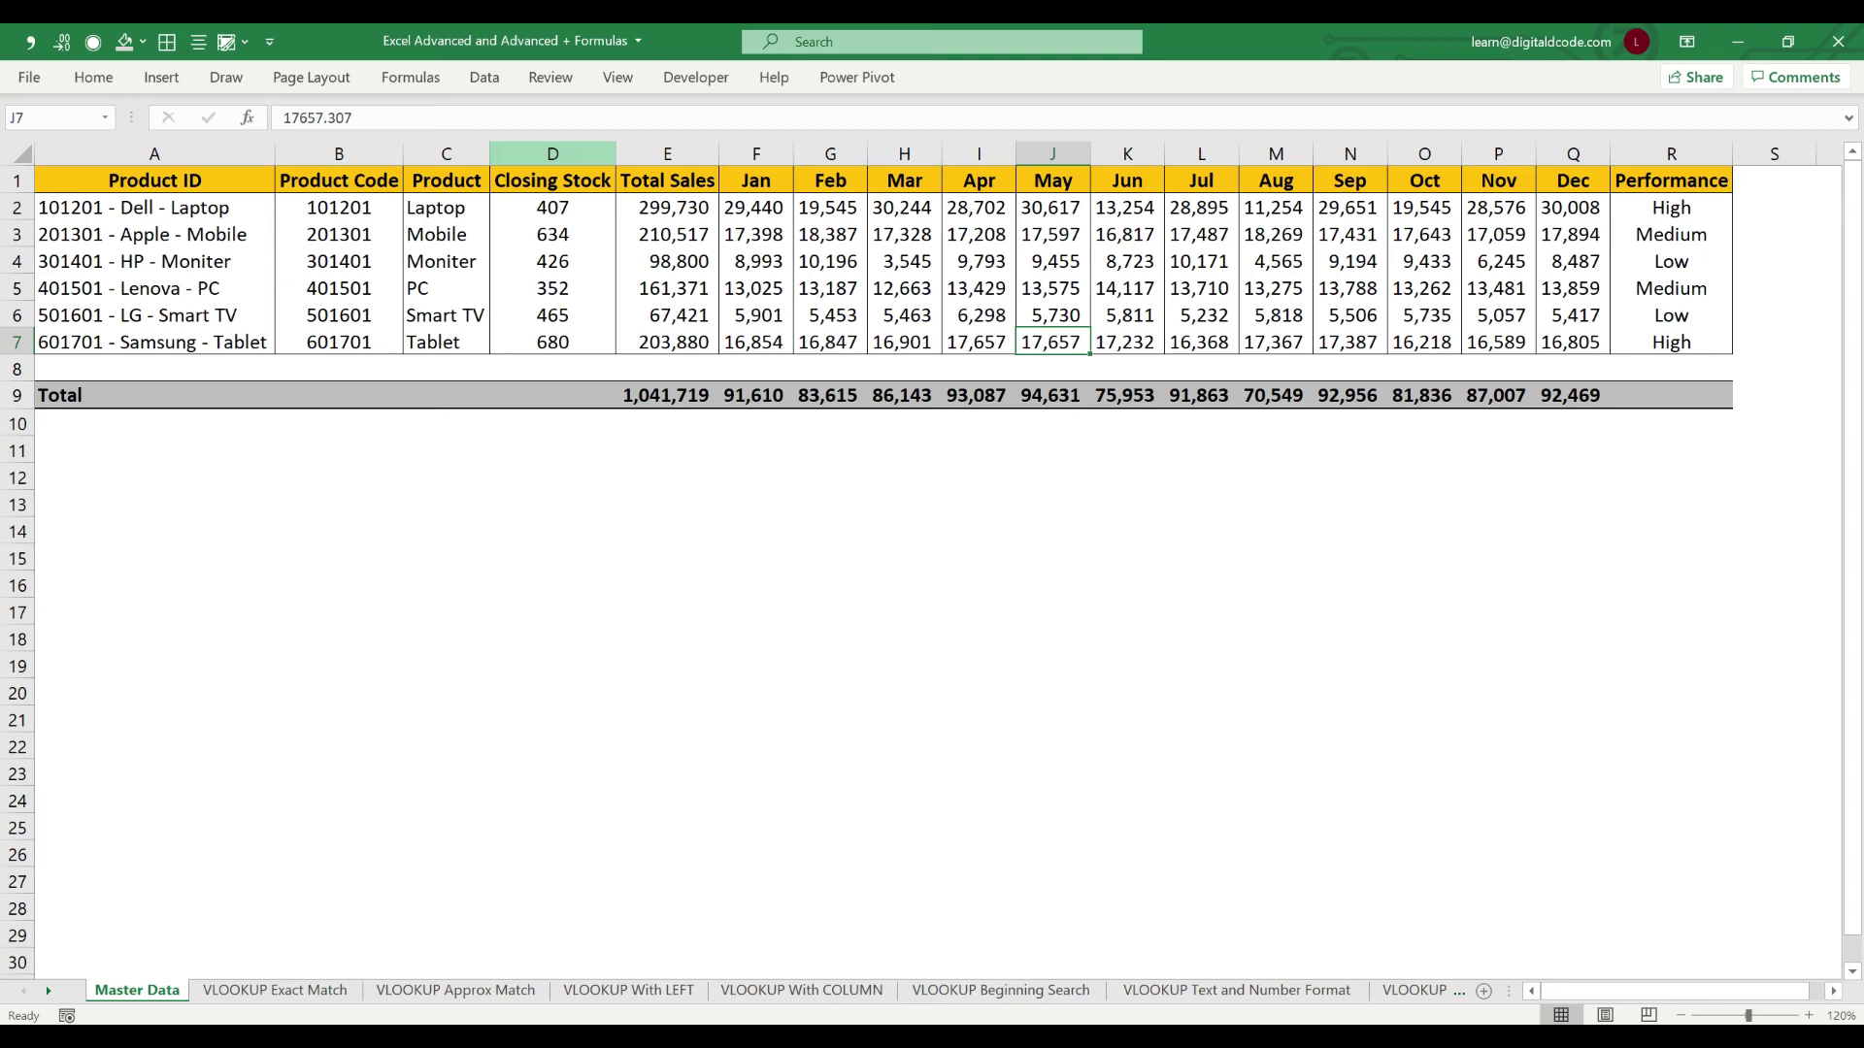
pyautogui.hotkey('ctrl', 'pagedown')
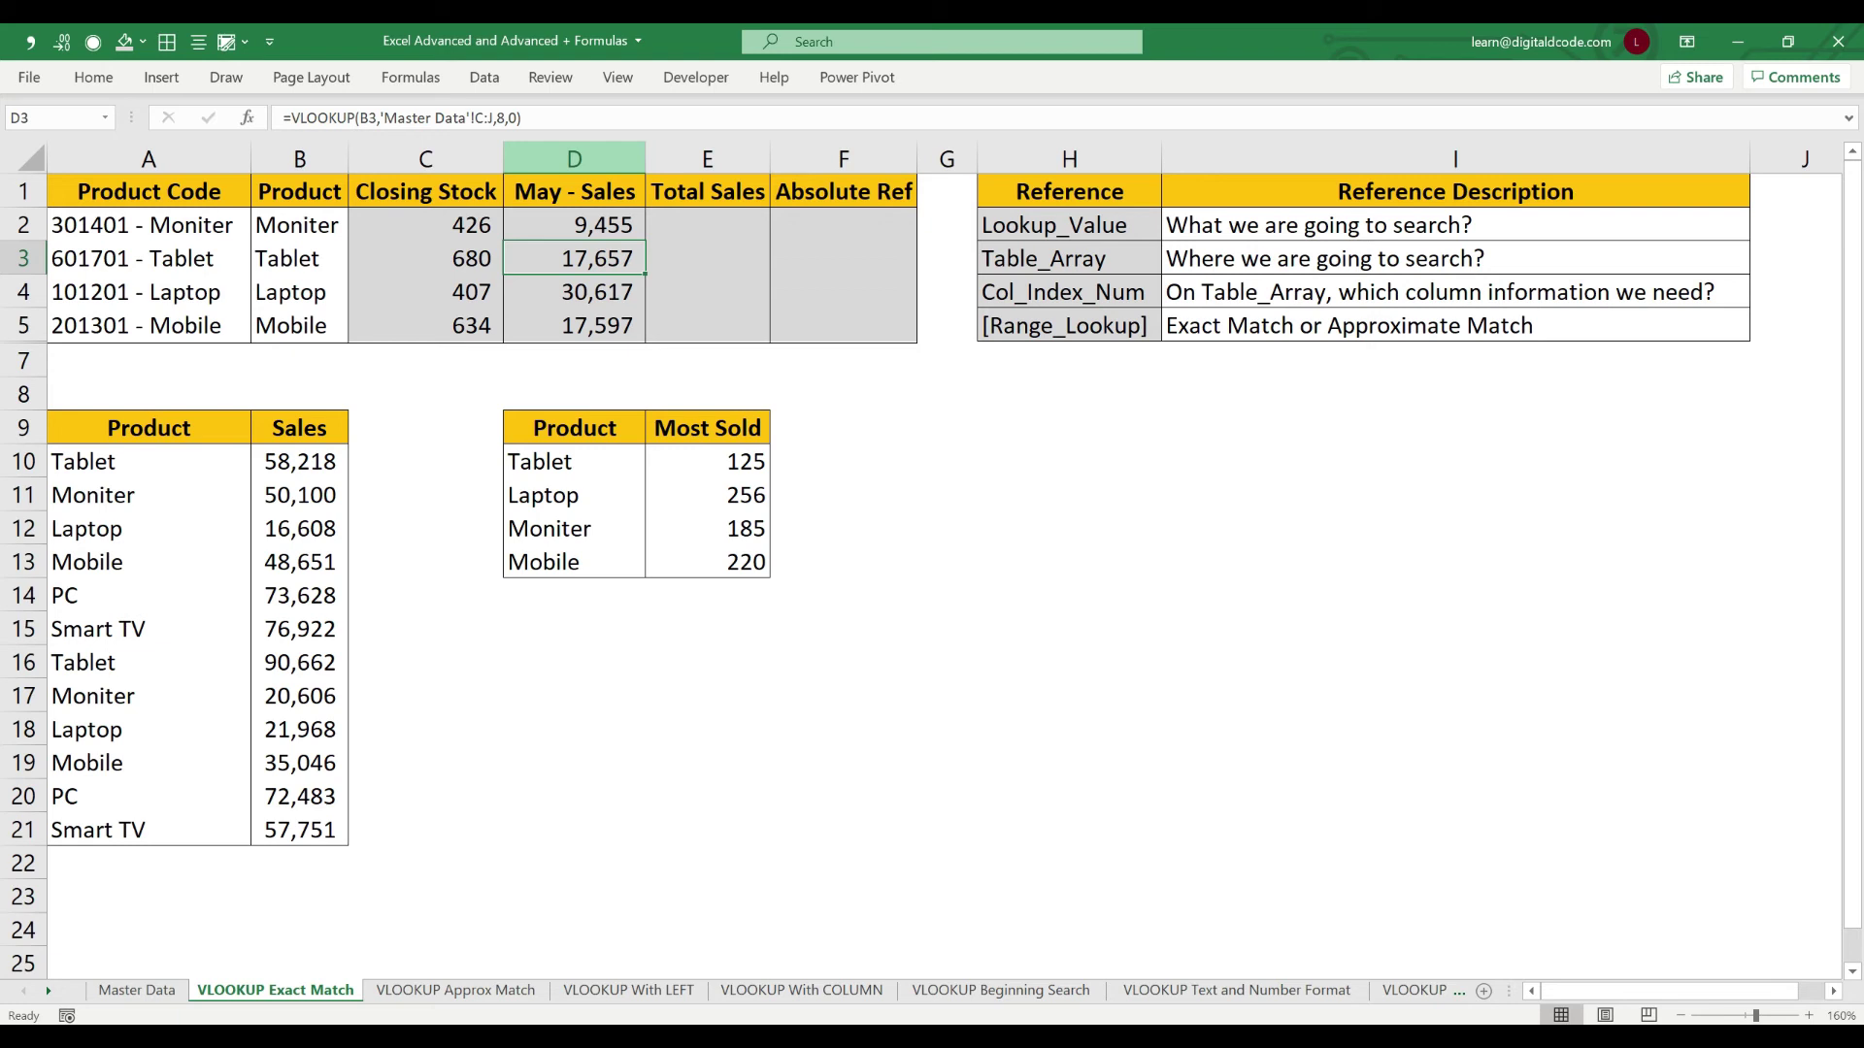
# Examine the Master Data sheet and the Product and Sales table in A9:B21, including its Tablet and Moniter rows, as possible Total Sales sources
pyautogui.press('Up')
pyautogui.press('Right')
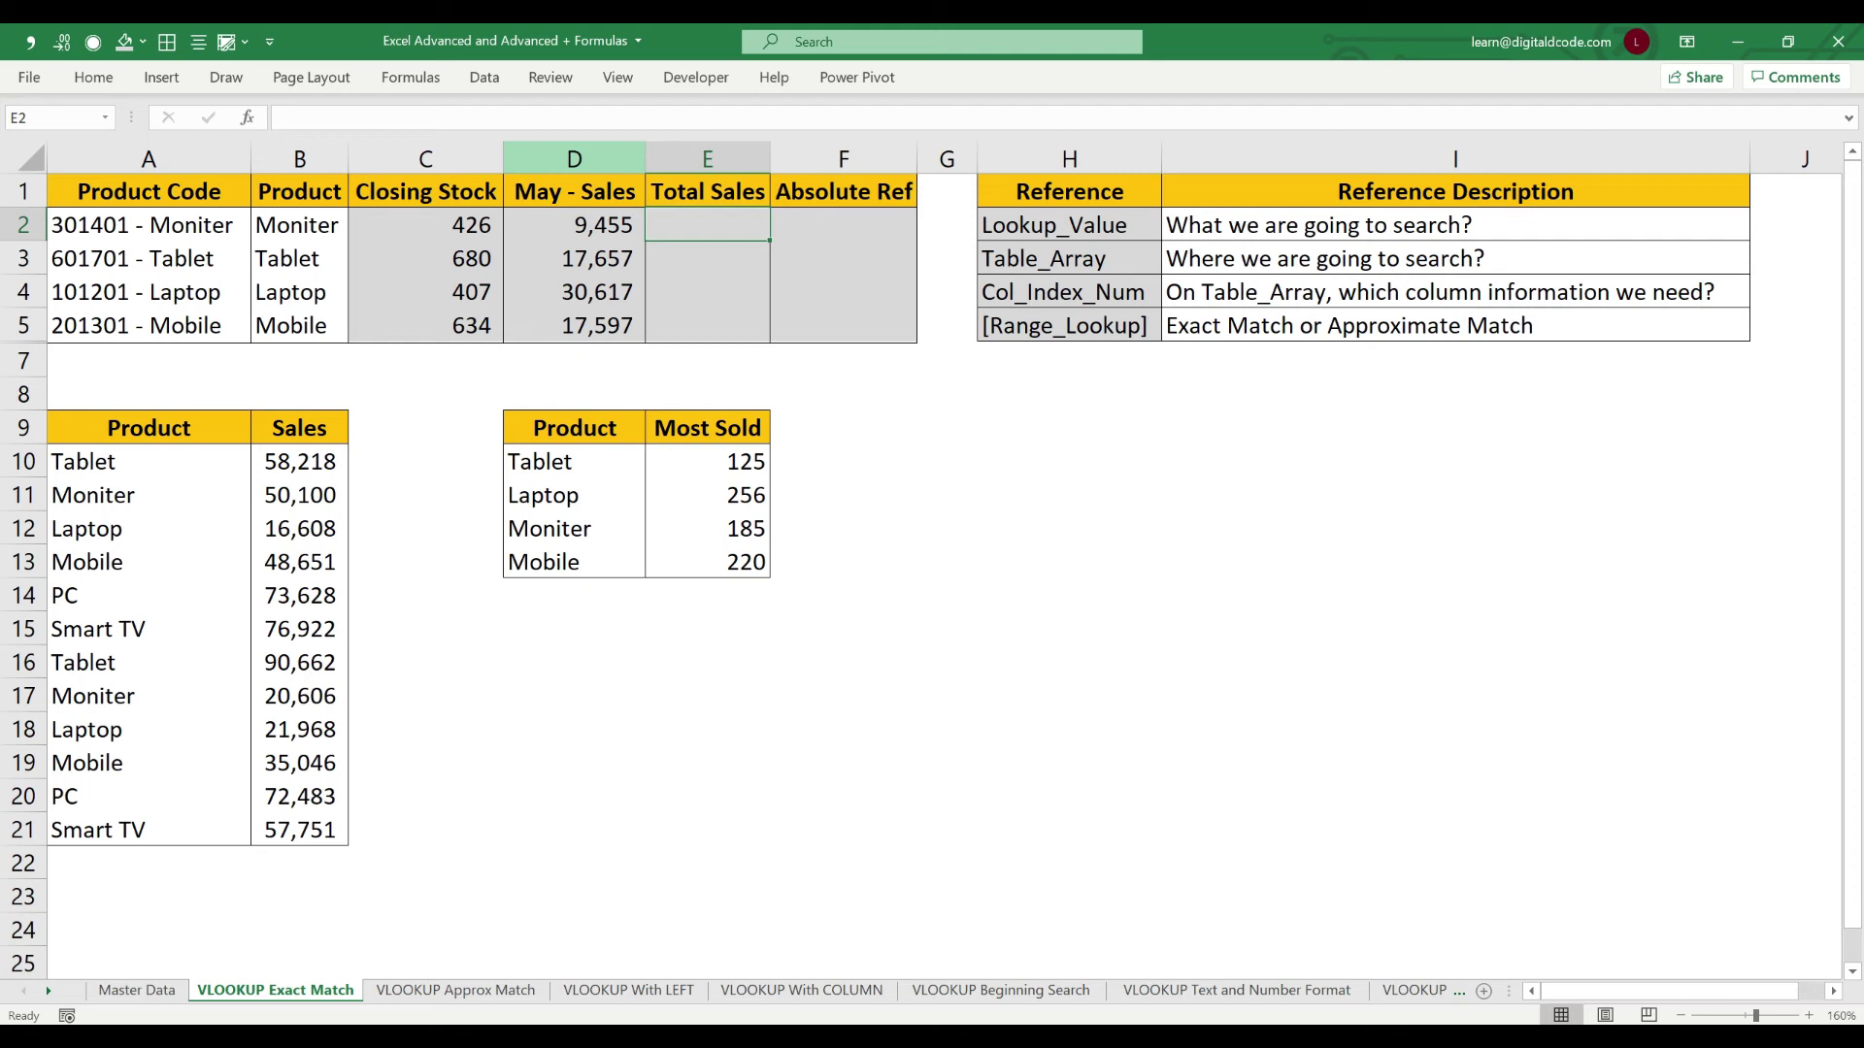
pyautogui.hotkey('ctrl', 'pageup')
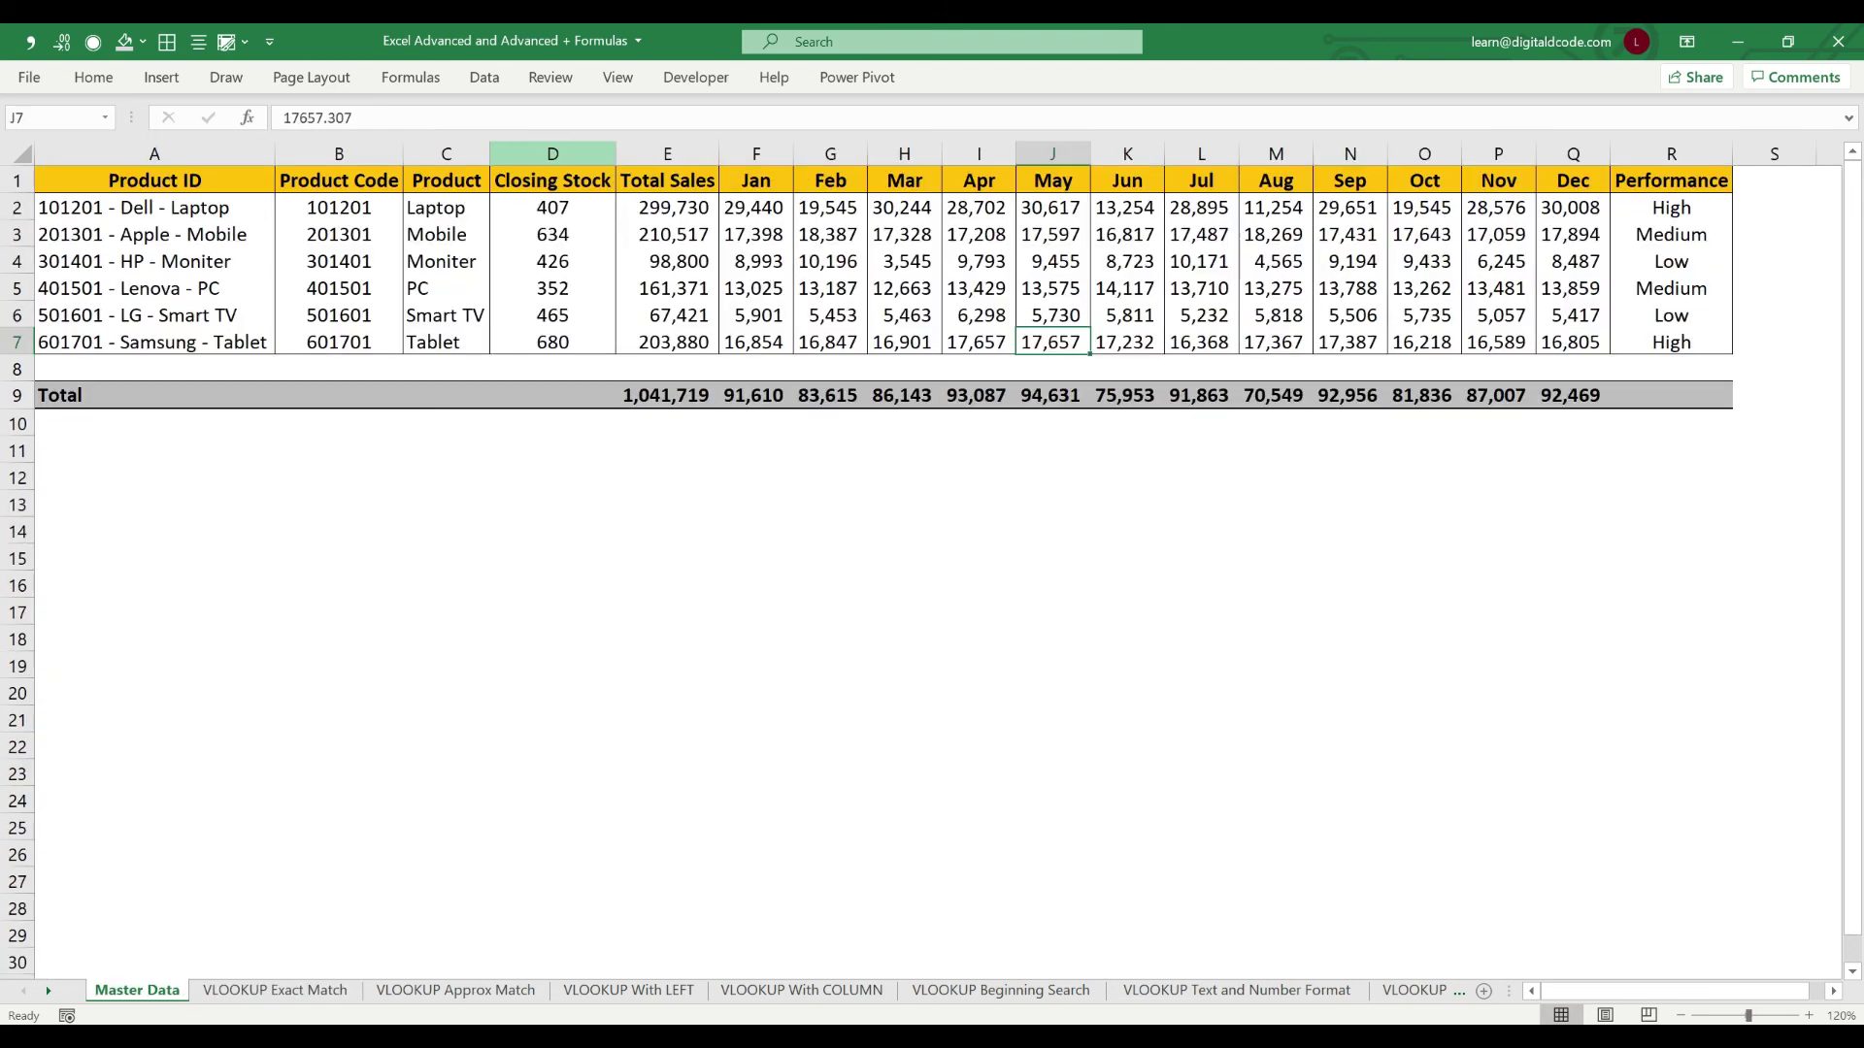
pyautogui.hotkey('ctrl', 'Home')
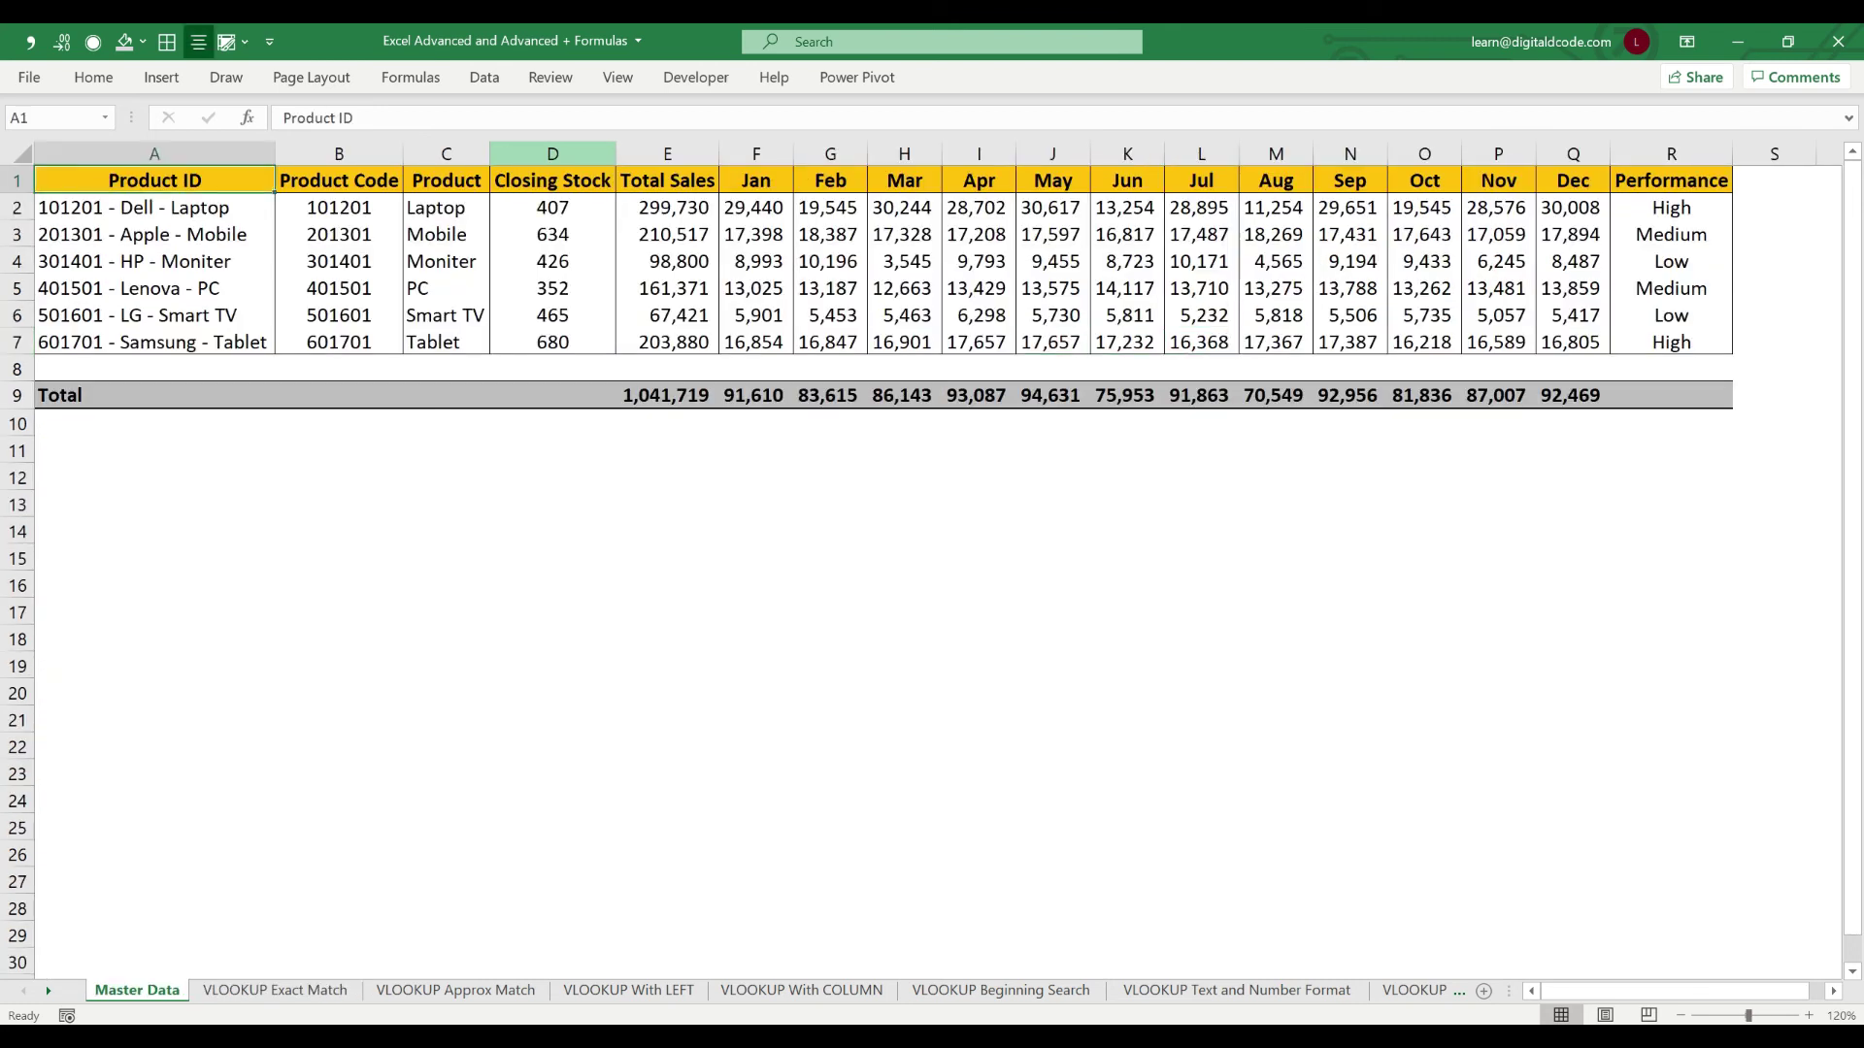
pyautogui.hotkey('ctrl', 'pagedown')
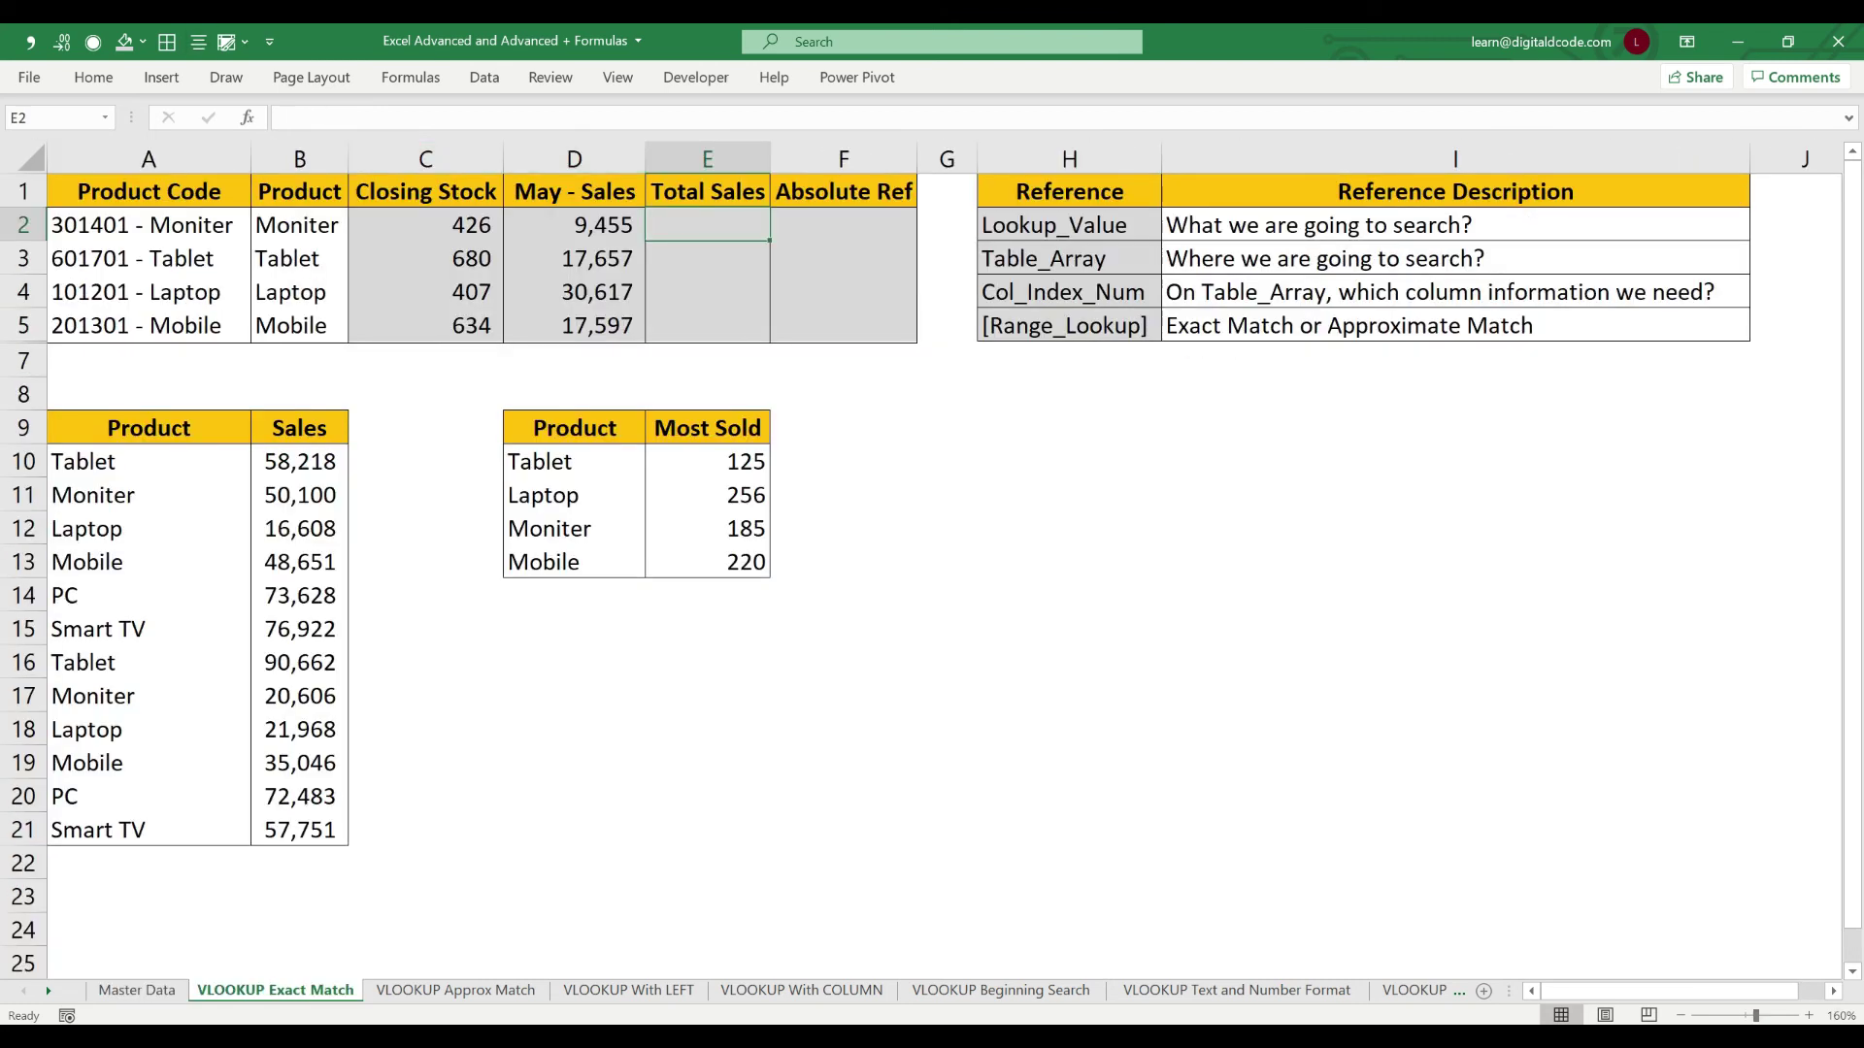
pyautogui.moveTo(146, 427); pyautogui.dragTo(306, 834)
pyautogui.moveTo(145, 461); pyautogui.dragTo(301, 462)
pyautogui.moveTo(145, 661); pyautogui.dragTo(301, 662)
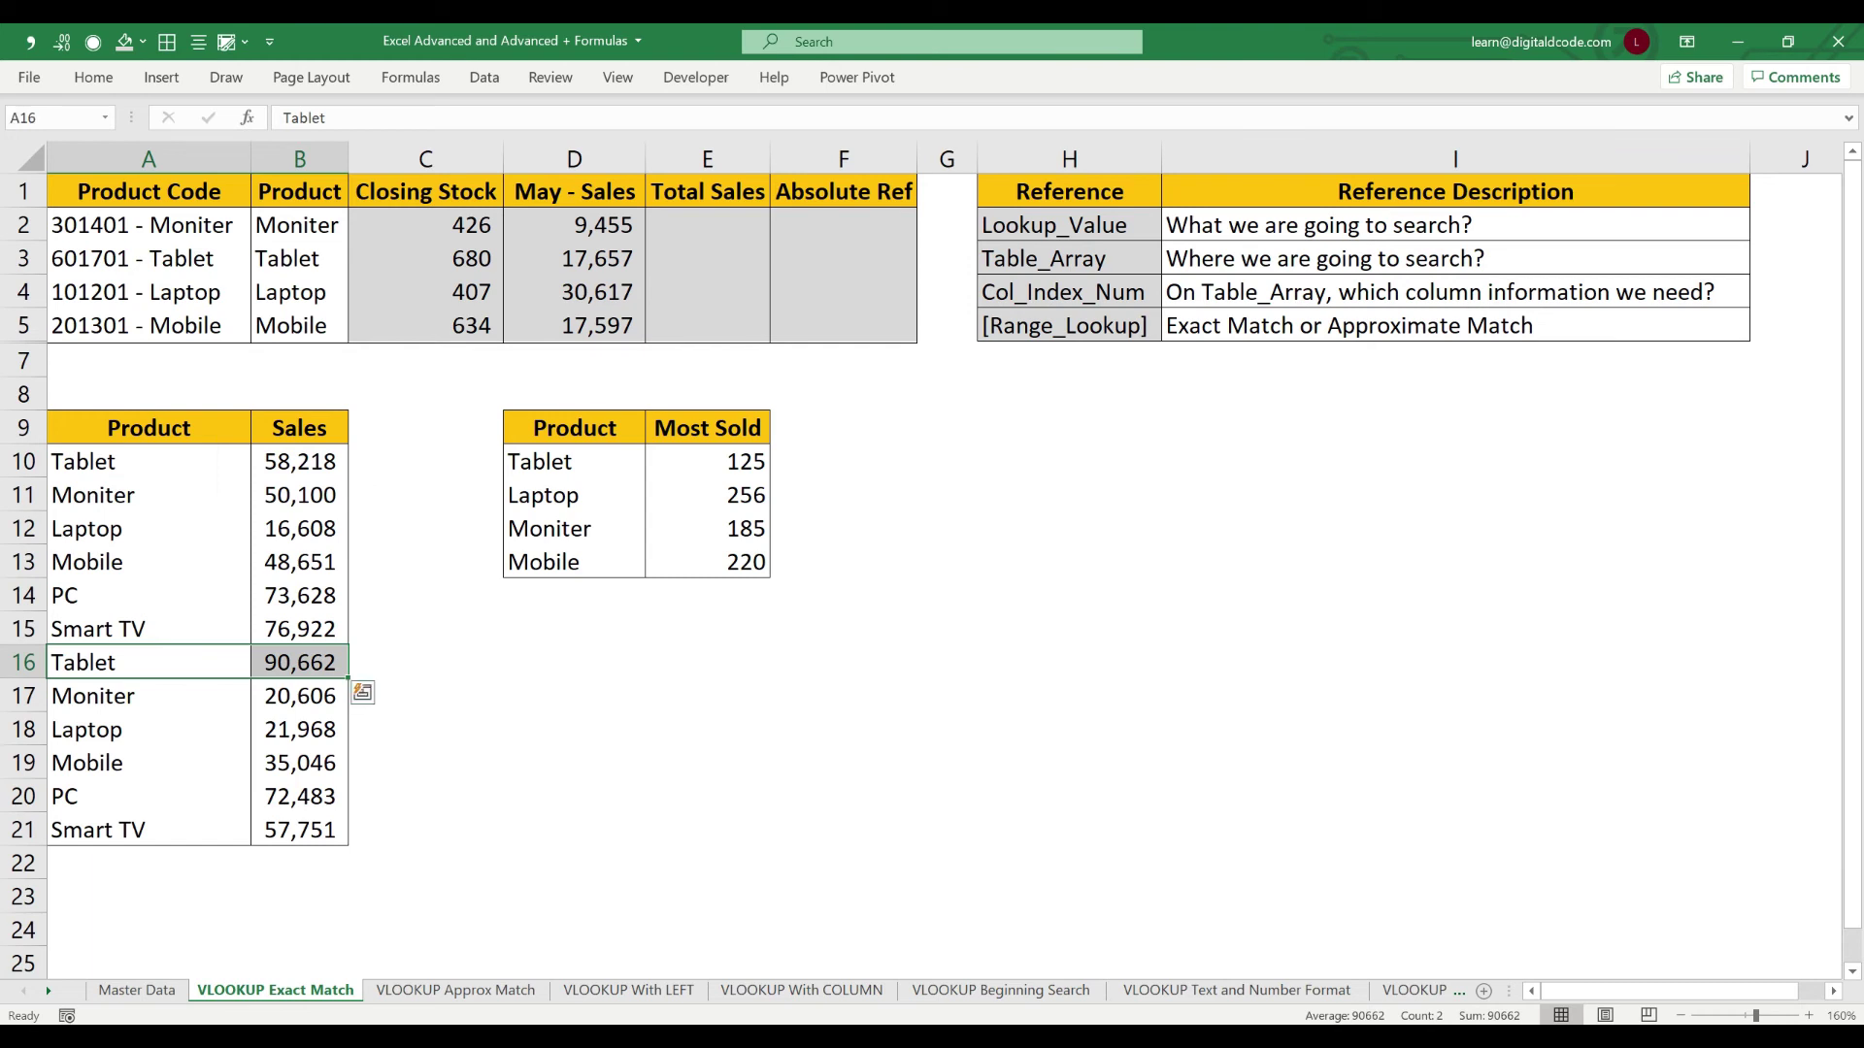
pyautogui.click(146, 495)
pyautogui.moveTo(146, 696); pyautogui.dragTo(301, 696)
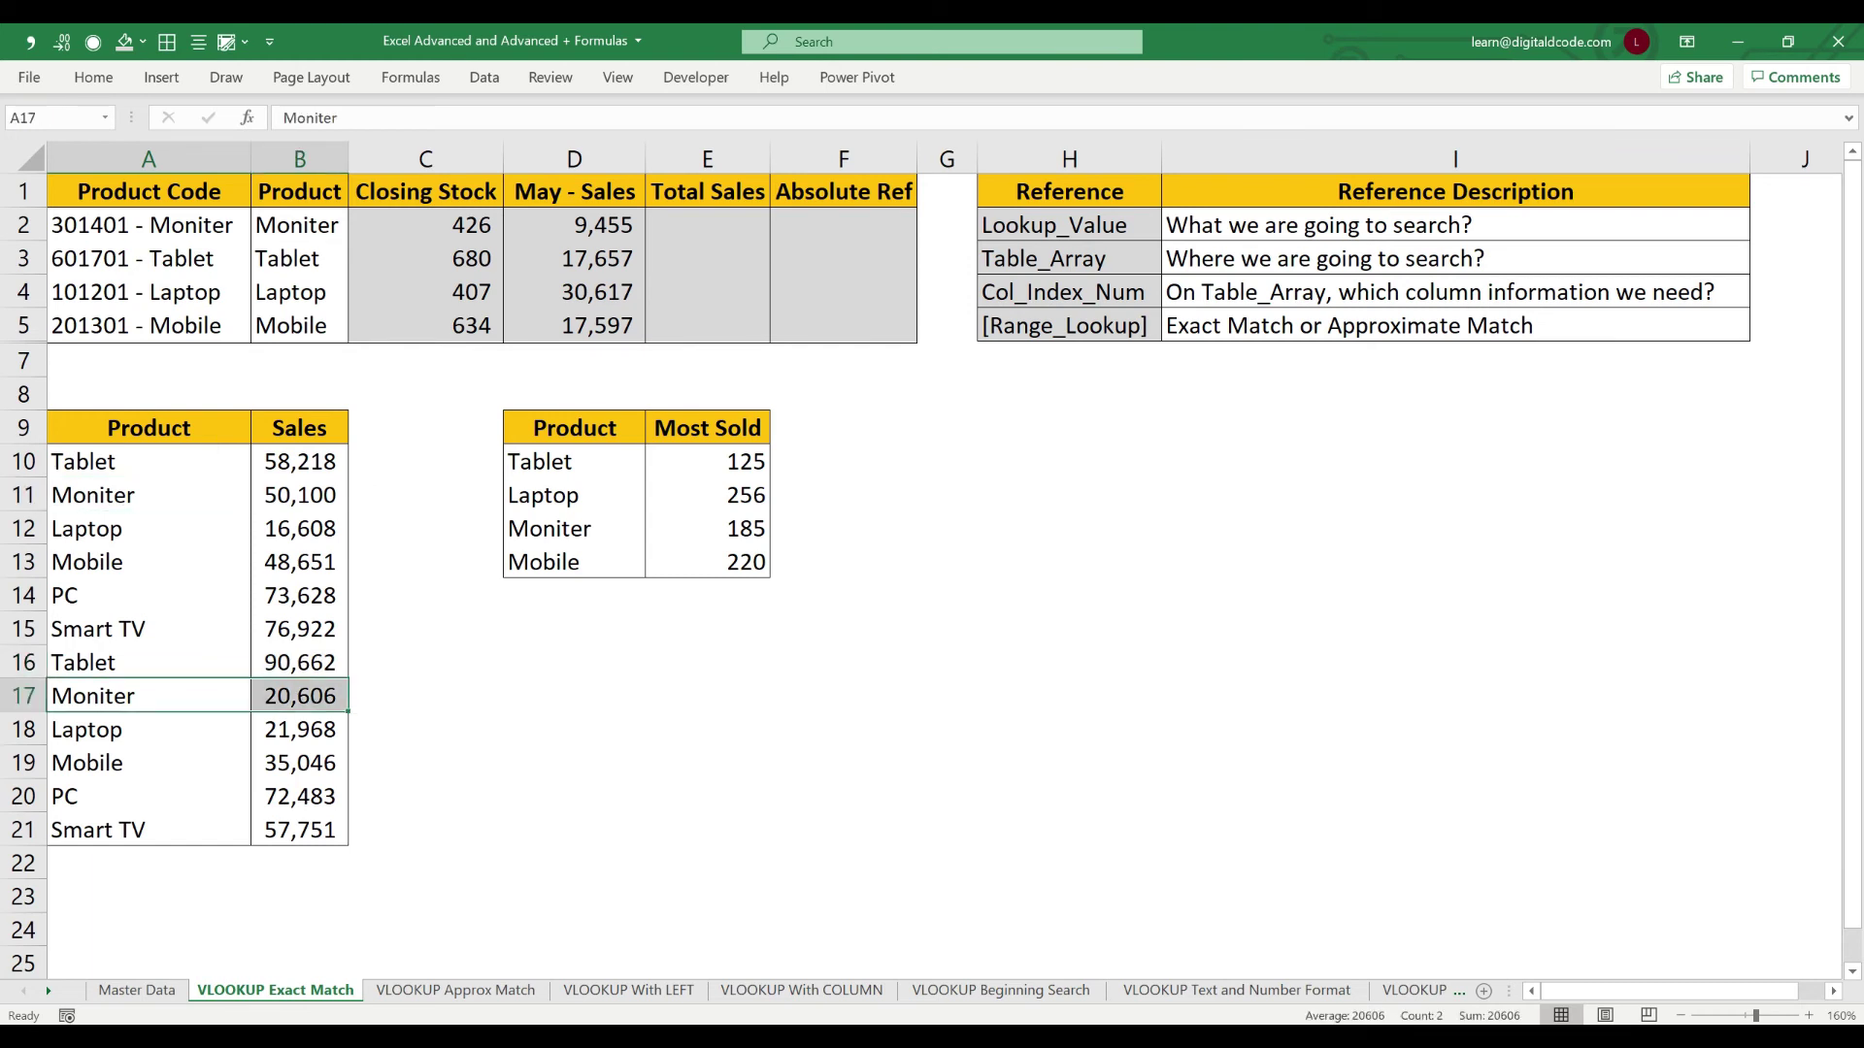
# Begin a VLOOKUP formula in Total Sales cell E2 with product name B2 as the lookup value
pyautogui.click(707, 226)
pyautogui.write('=VLOOKUP(')
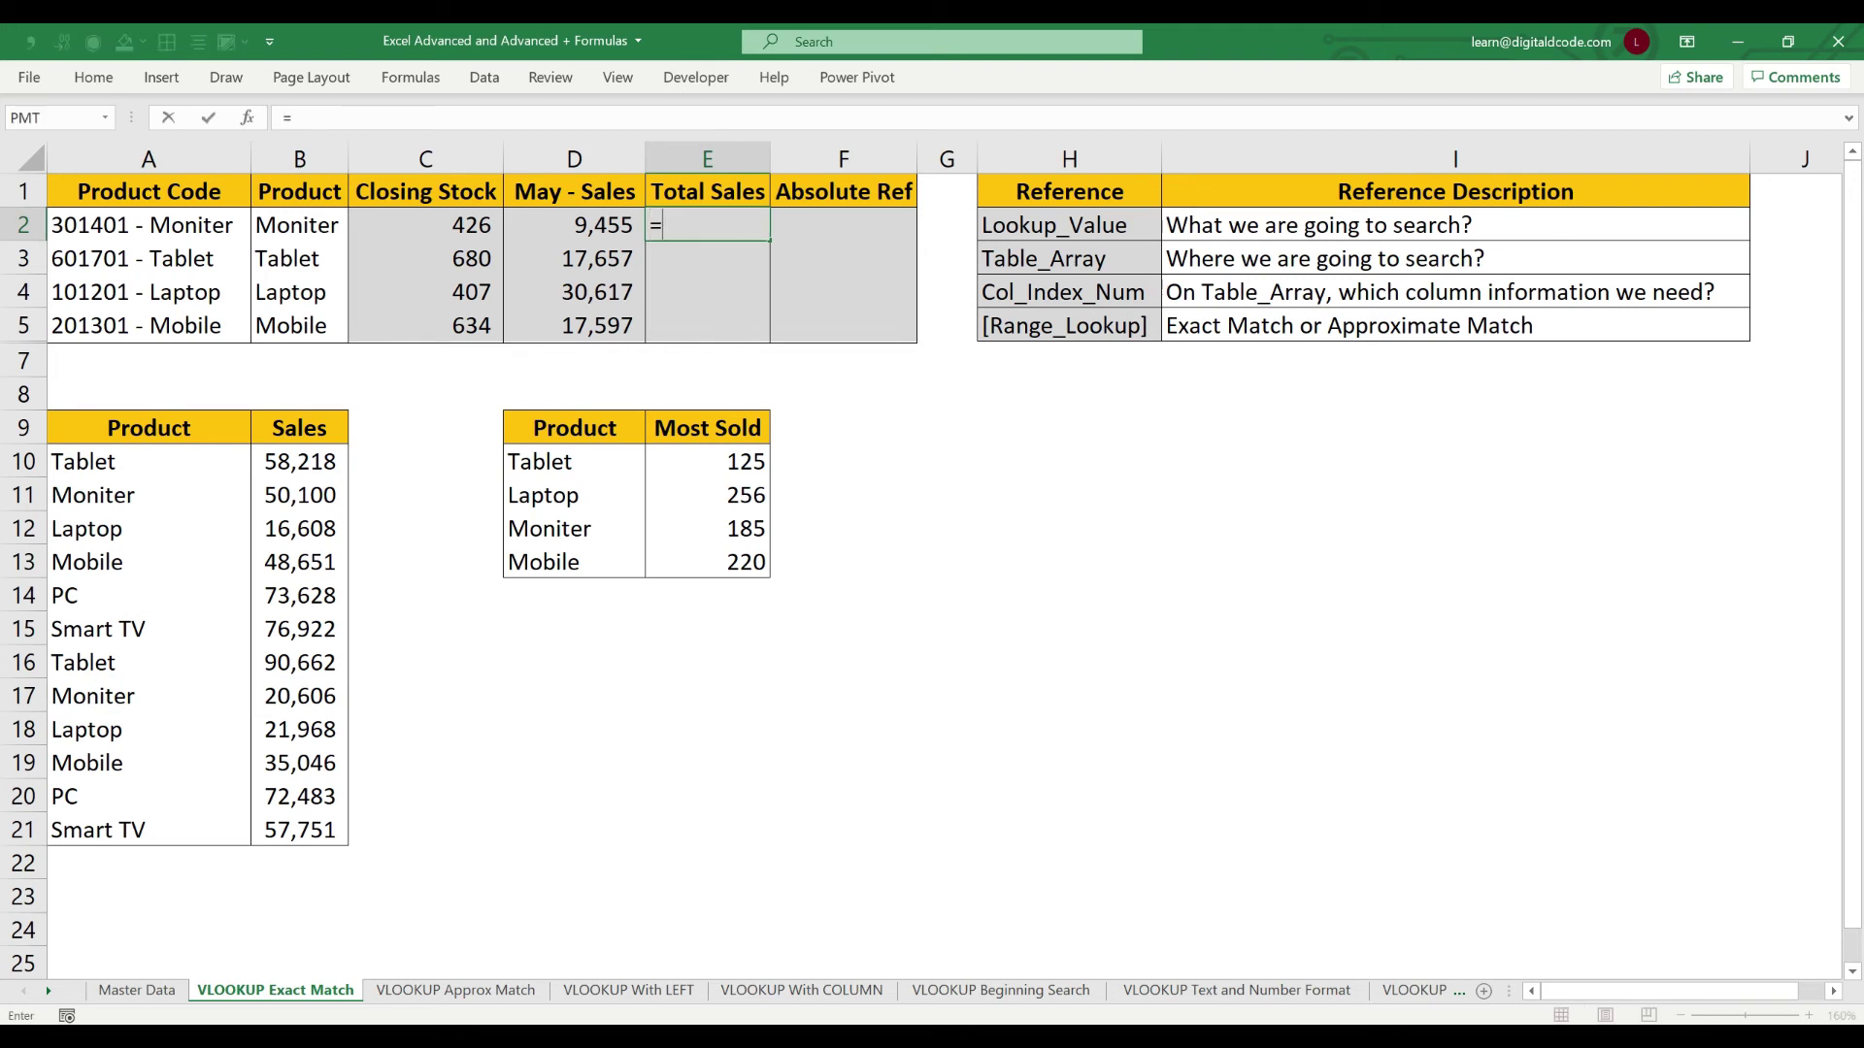
pyautogui.press('Left')
pyautogui.press('Left')
pyautogui.press('Left')
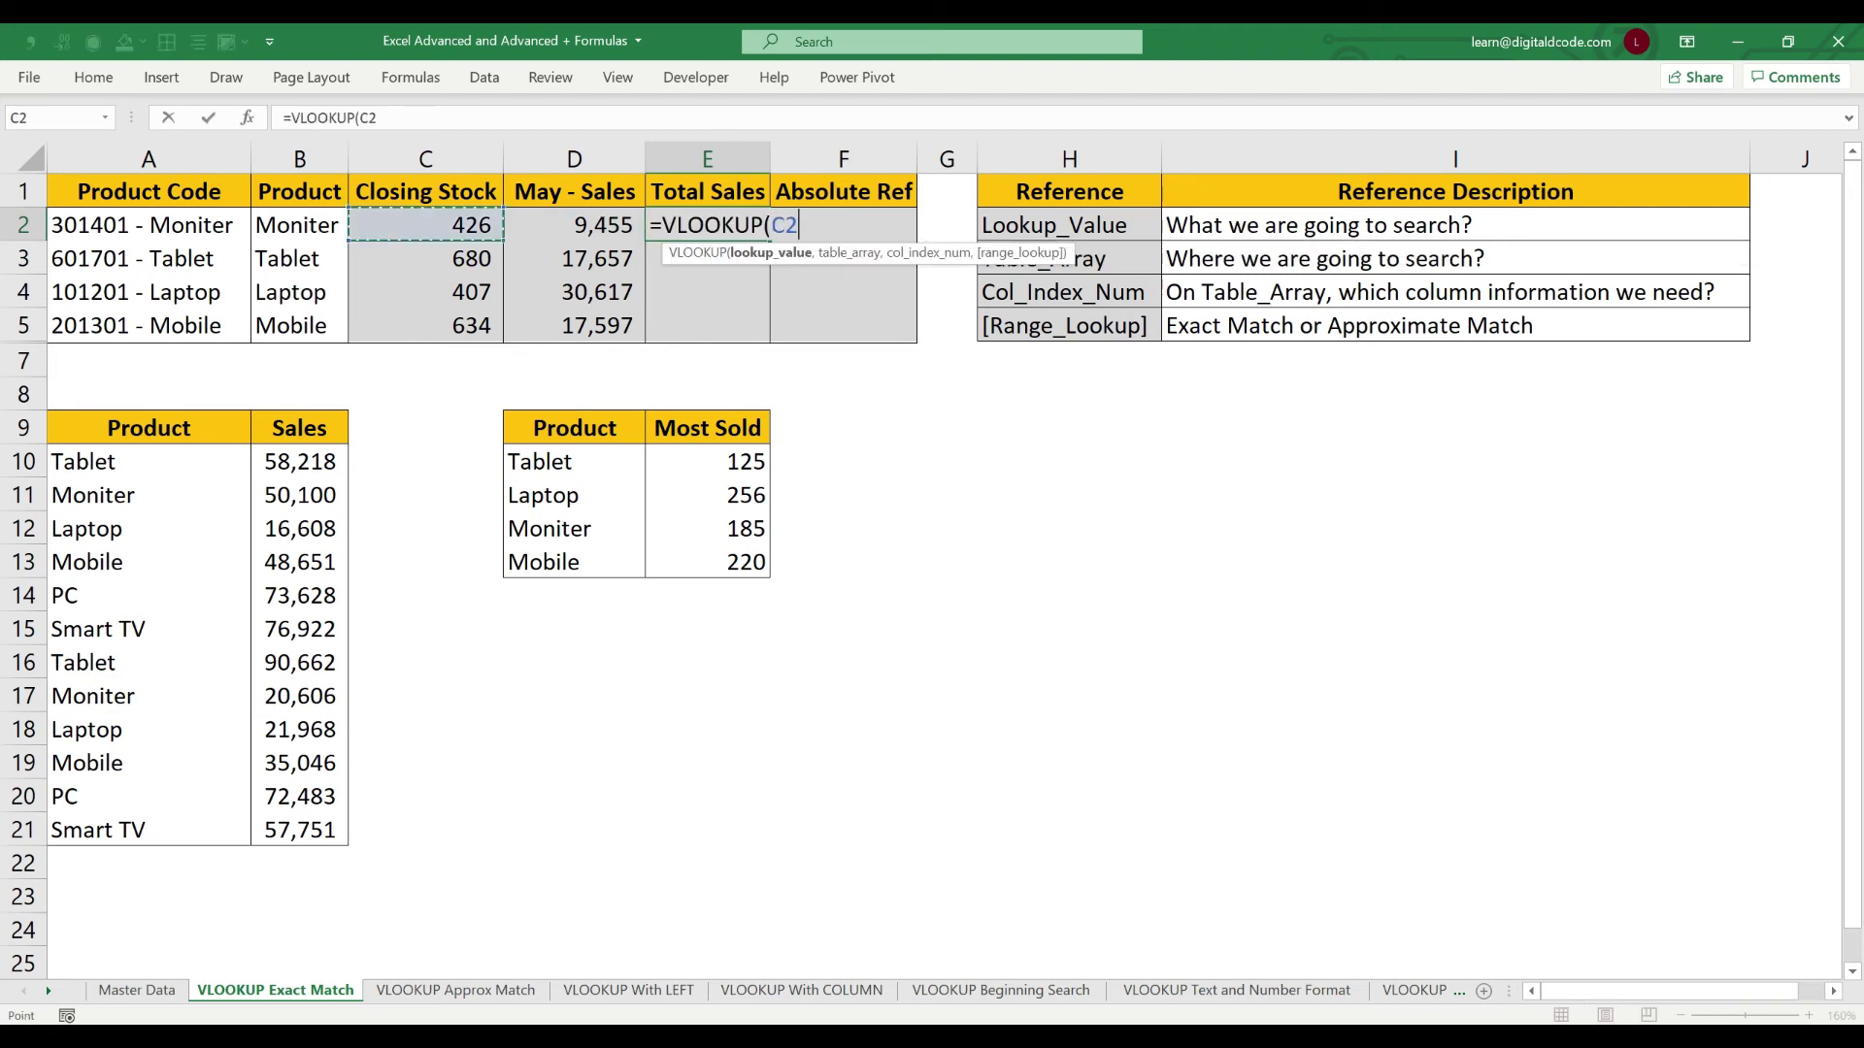
pyautogui.write(',')
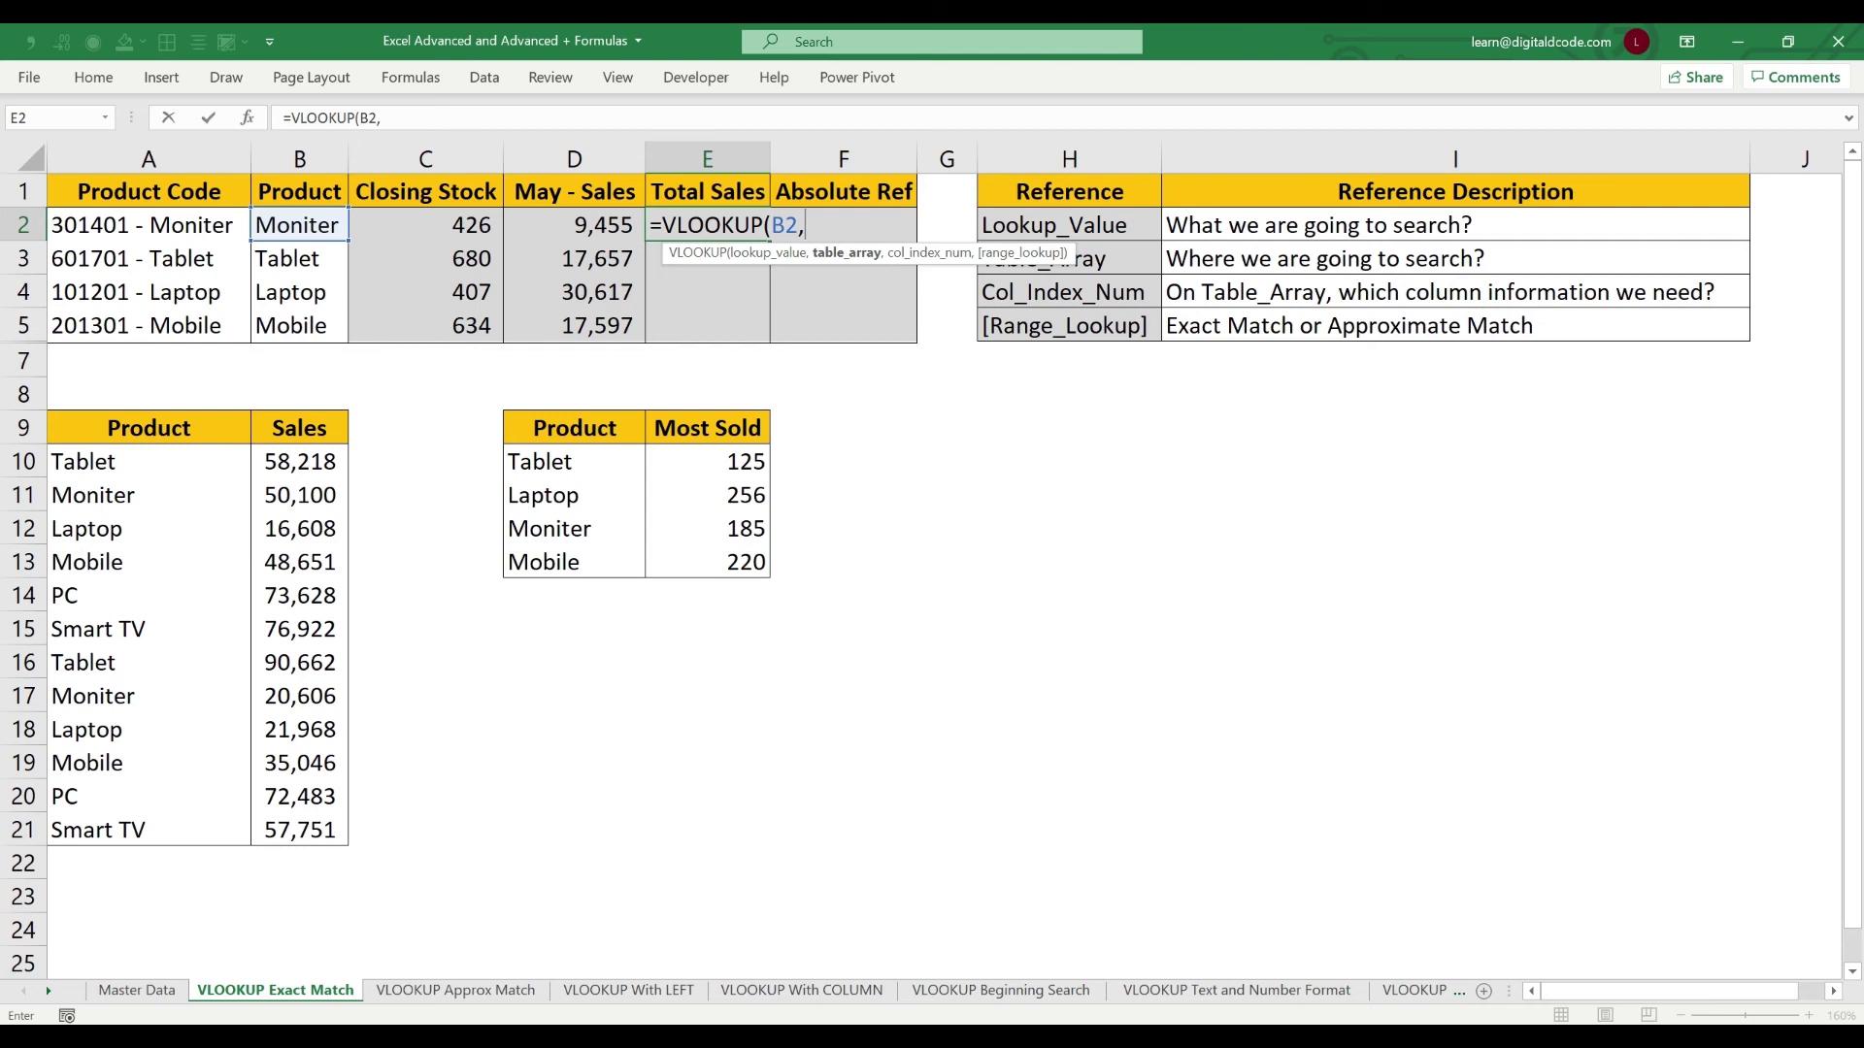
# Complete the E2 VLOOKUP with absolute table array $A$10:$B$21, column index 2 and range lookup 0
pyautogui.moveTo(117, 462); pyautogui.dragTo(320, 830)
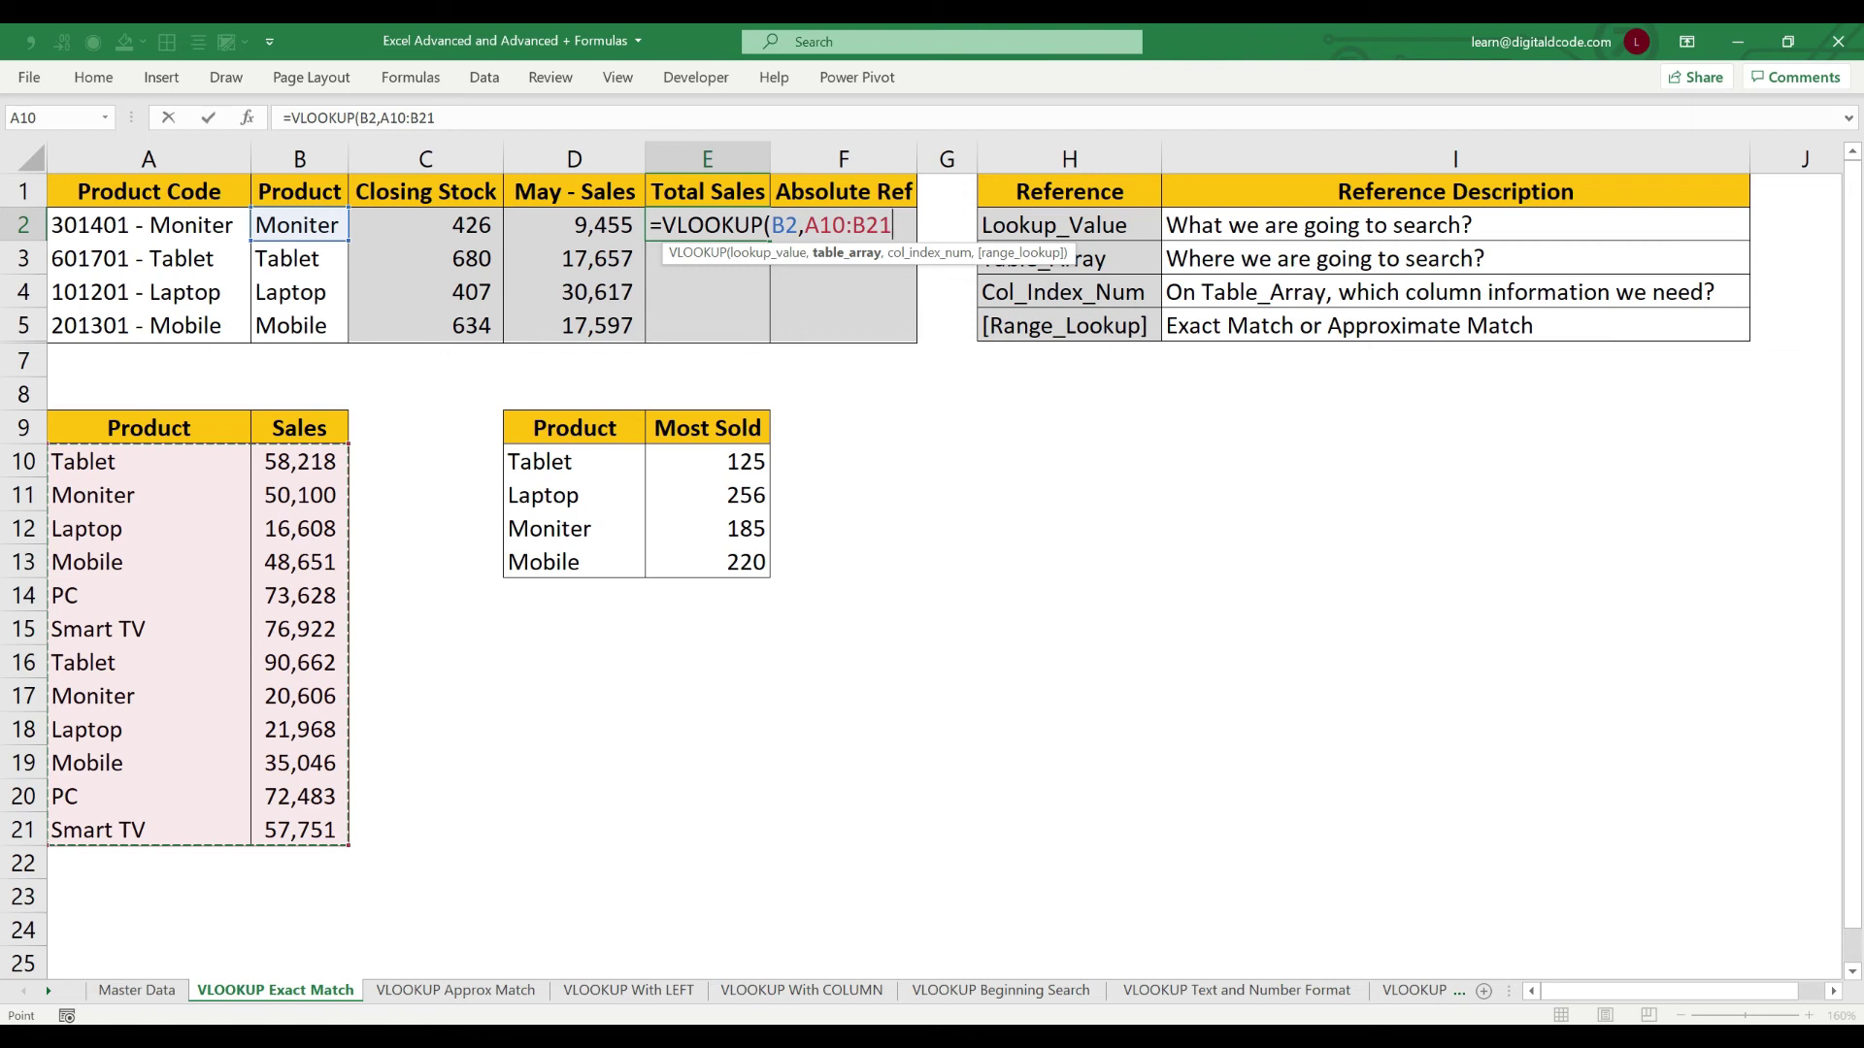
pyautogui.press('F4')
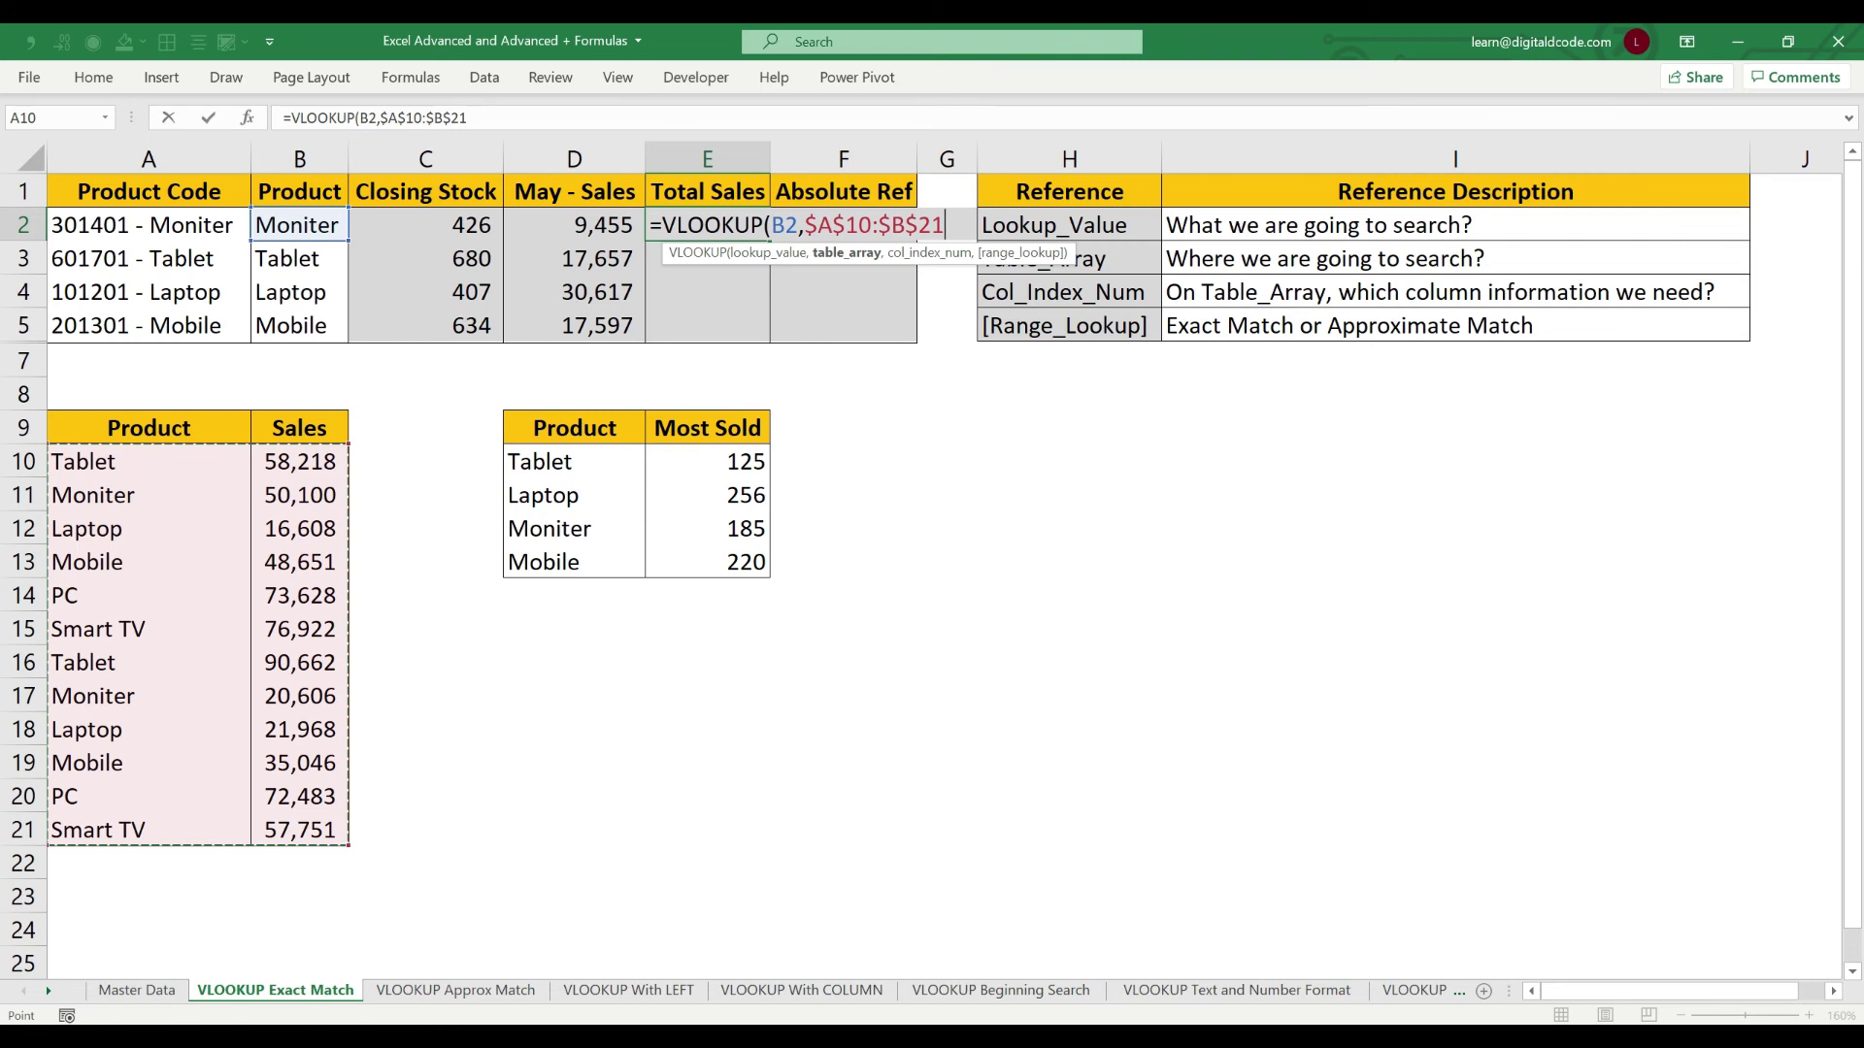
pyautogui.write(',')
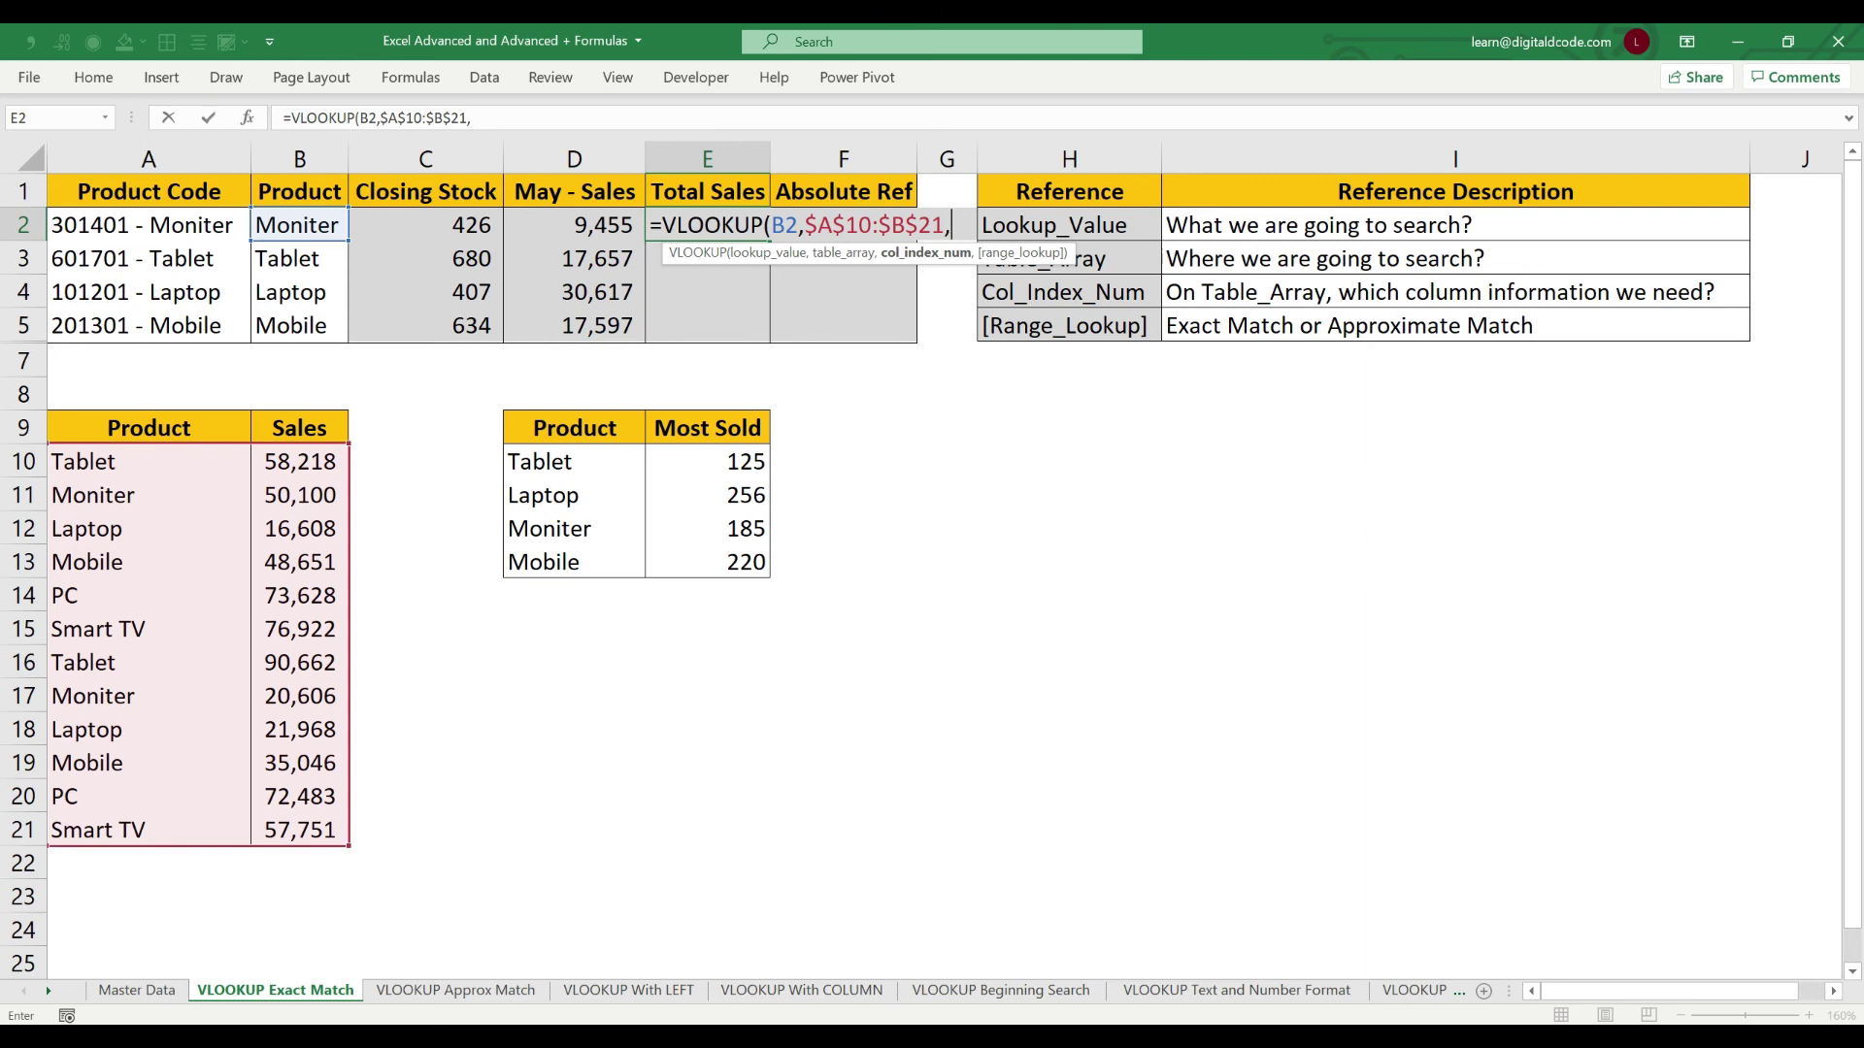
pyautogui.write('2,0')
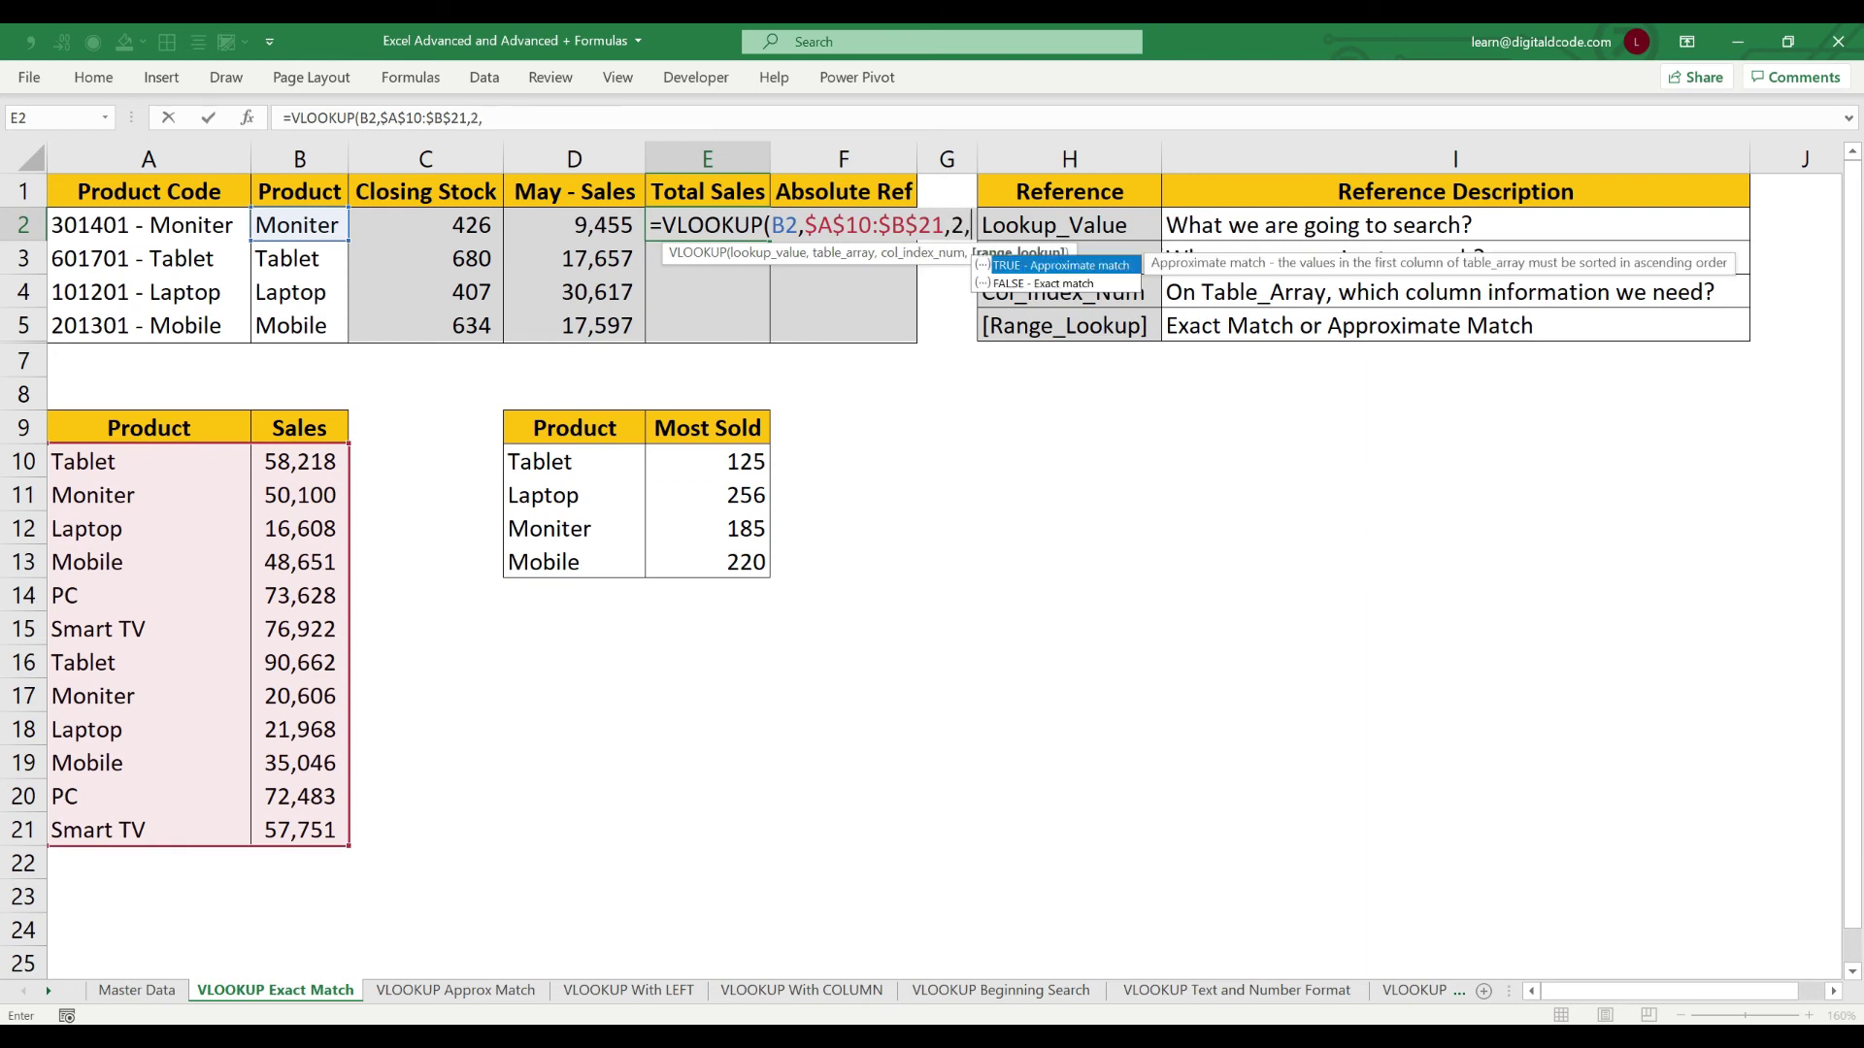
pyautogui.press('Return')
# Copy the Total Sales formula in E2 and paste it as formulas only across E2:E5
pyautogui.press('Up')
pyautogui.hotkey('ctrl', 'c')
pyautogui.hotkey('shift', 'Down')
pyautogui.hotkey('shift', 'Down')
pyautogui.hotkey('shift', 'Down')
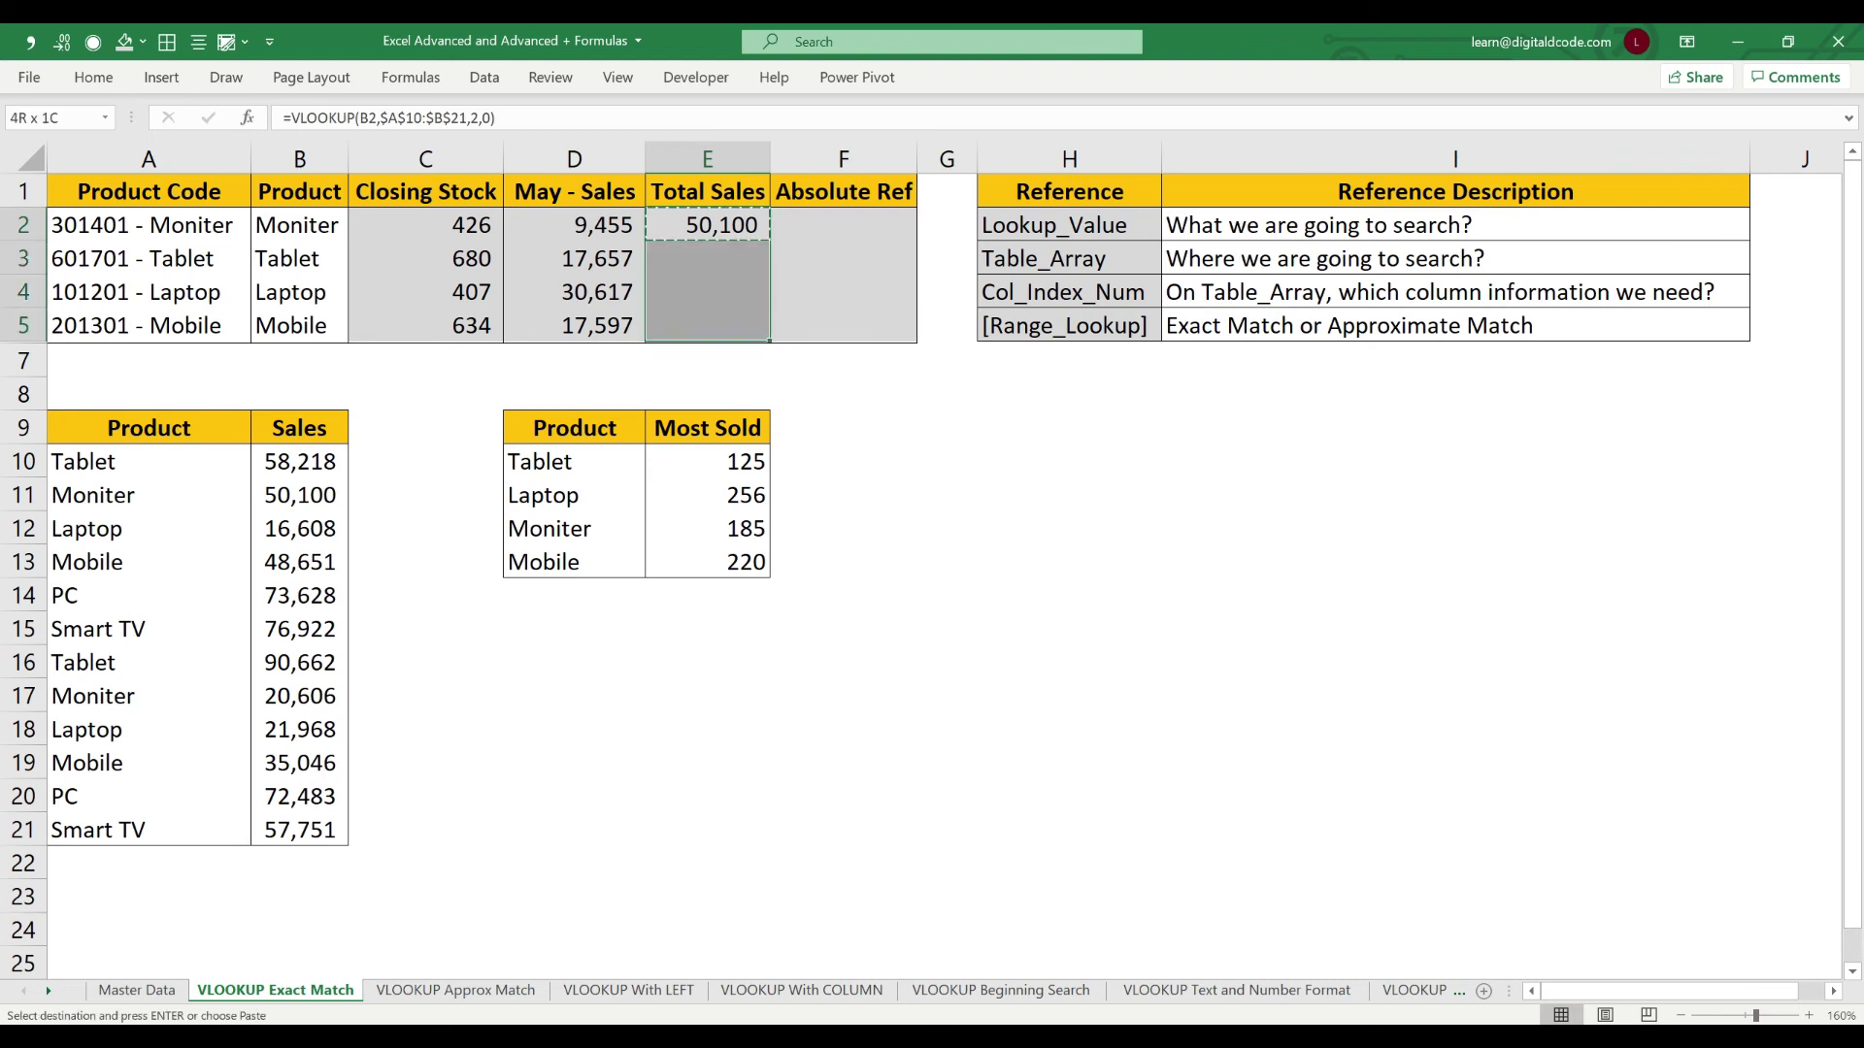
pyautogui.hotkey('ctrl', 'alt', 'v')
pyautogui.press('f')
pyautogui.press('Return')
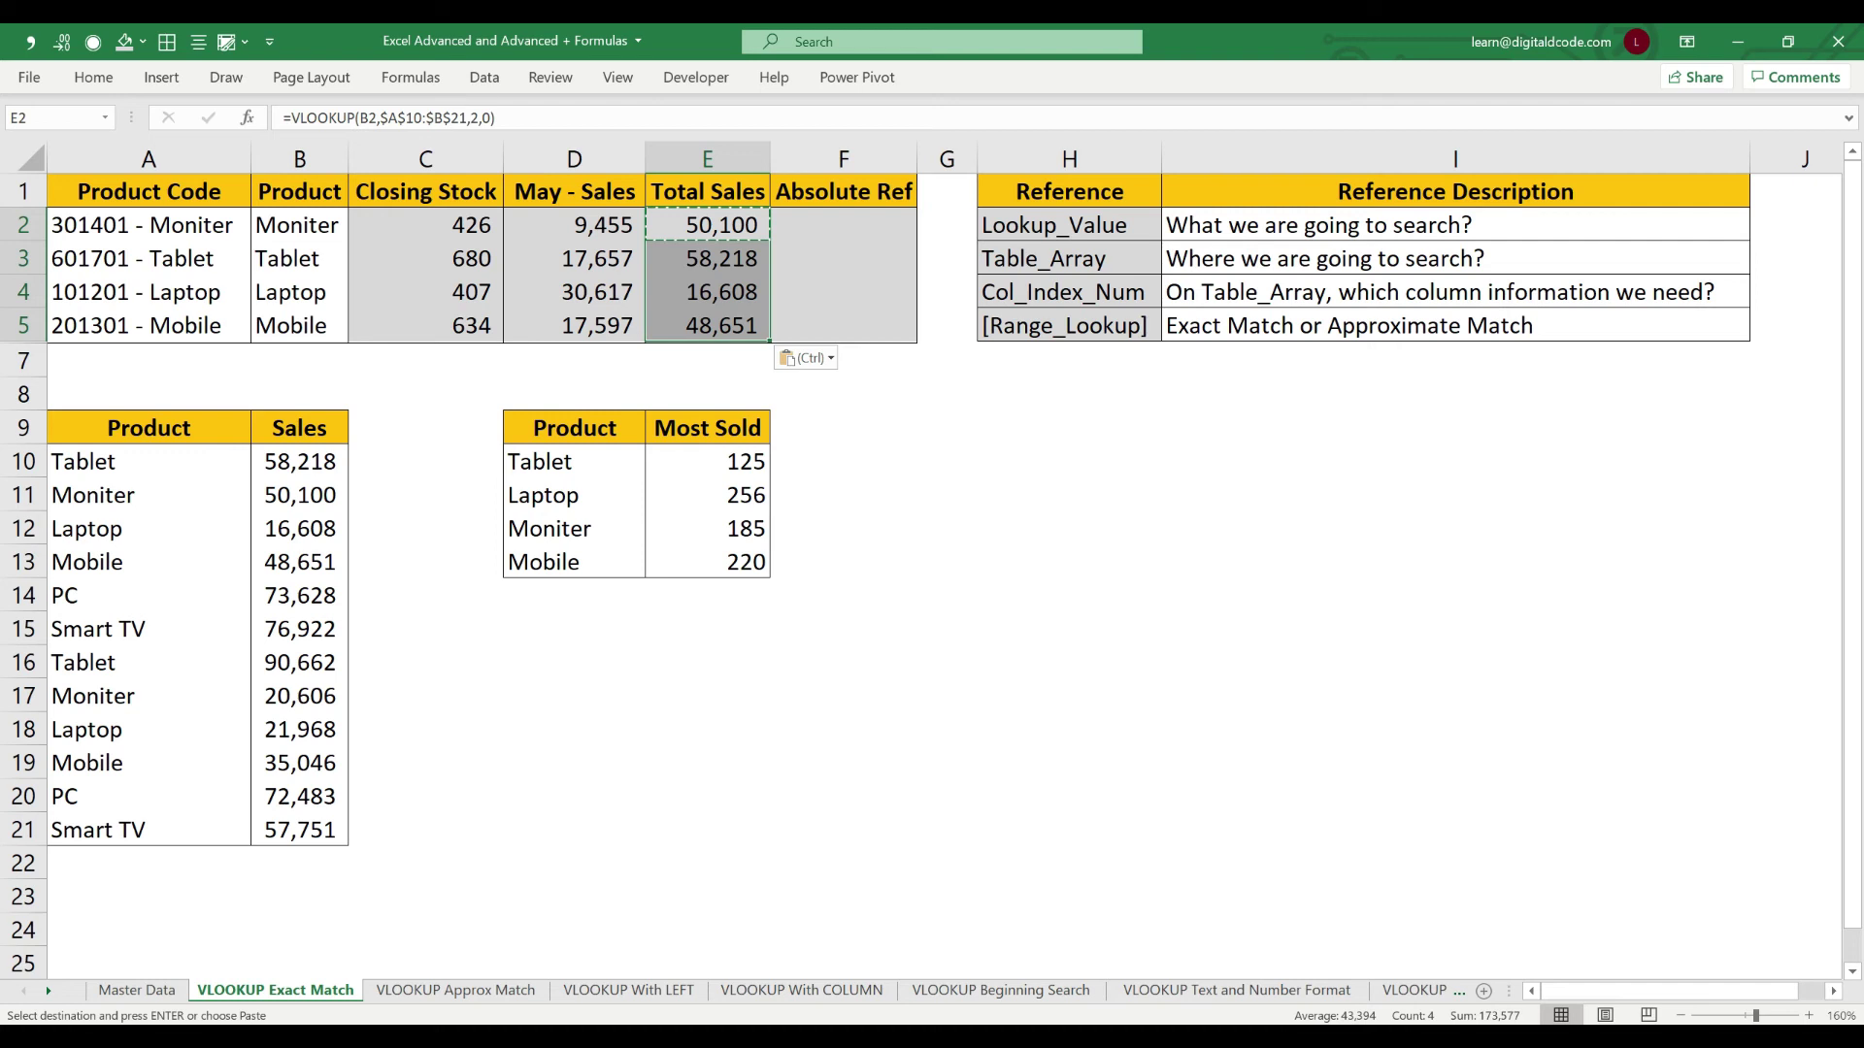
# Compare the Total Sales results in E2:E5 with the repeated Moniter and Tablet rows in the Product and Sales table
pyautogui.hotkey('shift', 'BackSpace')
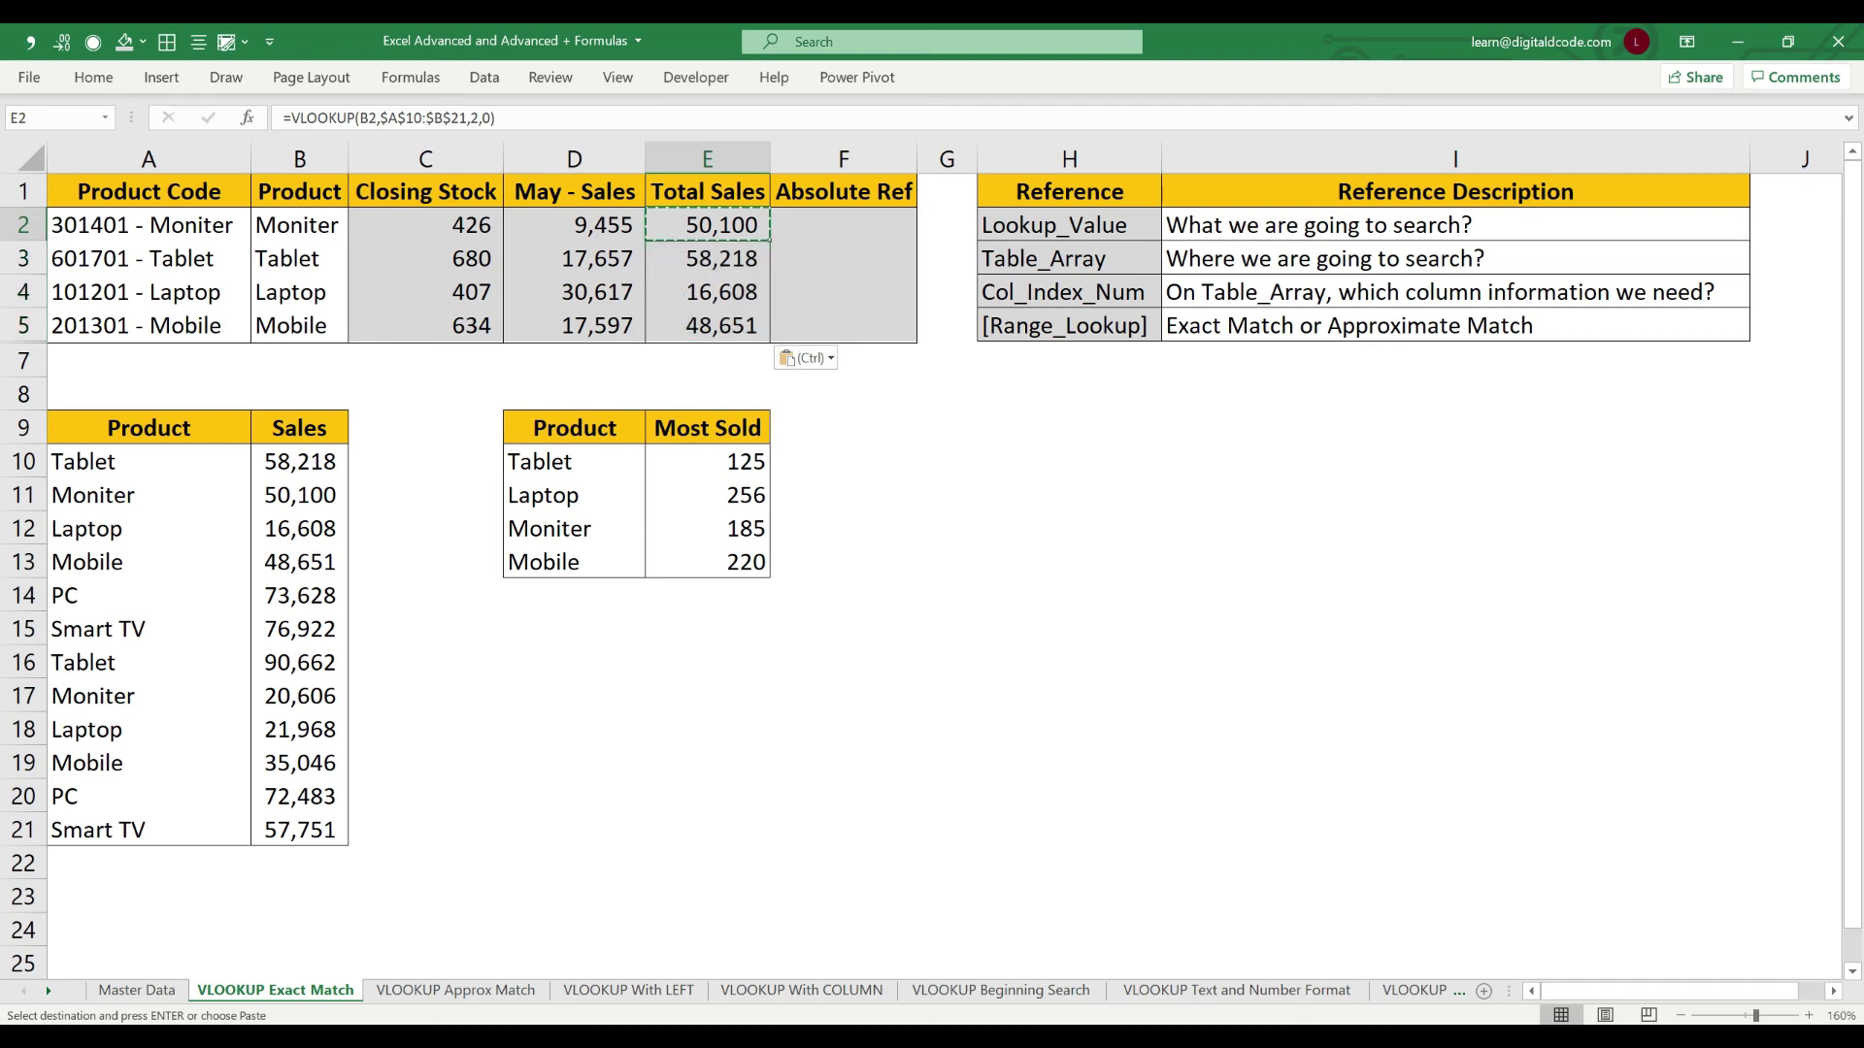
pyautogui.click(299, 495)
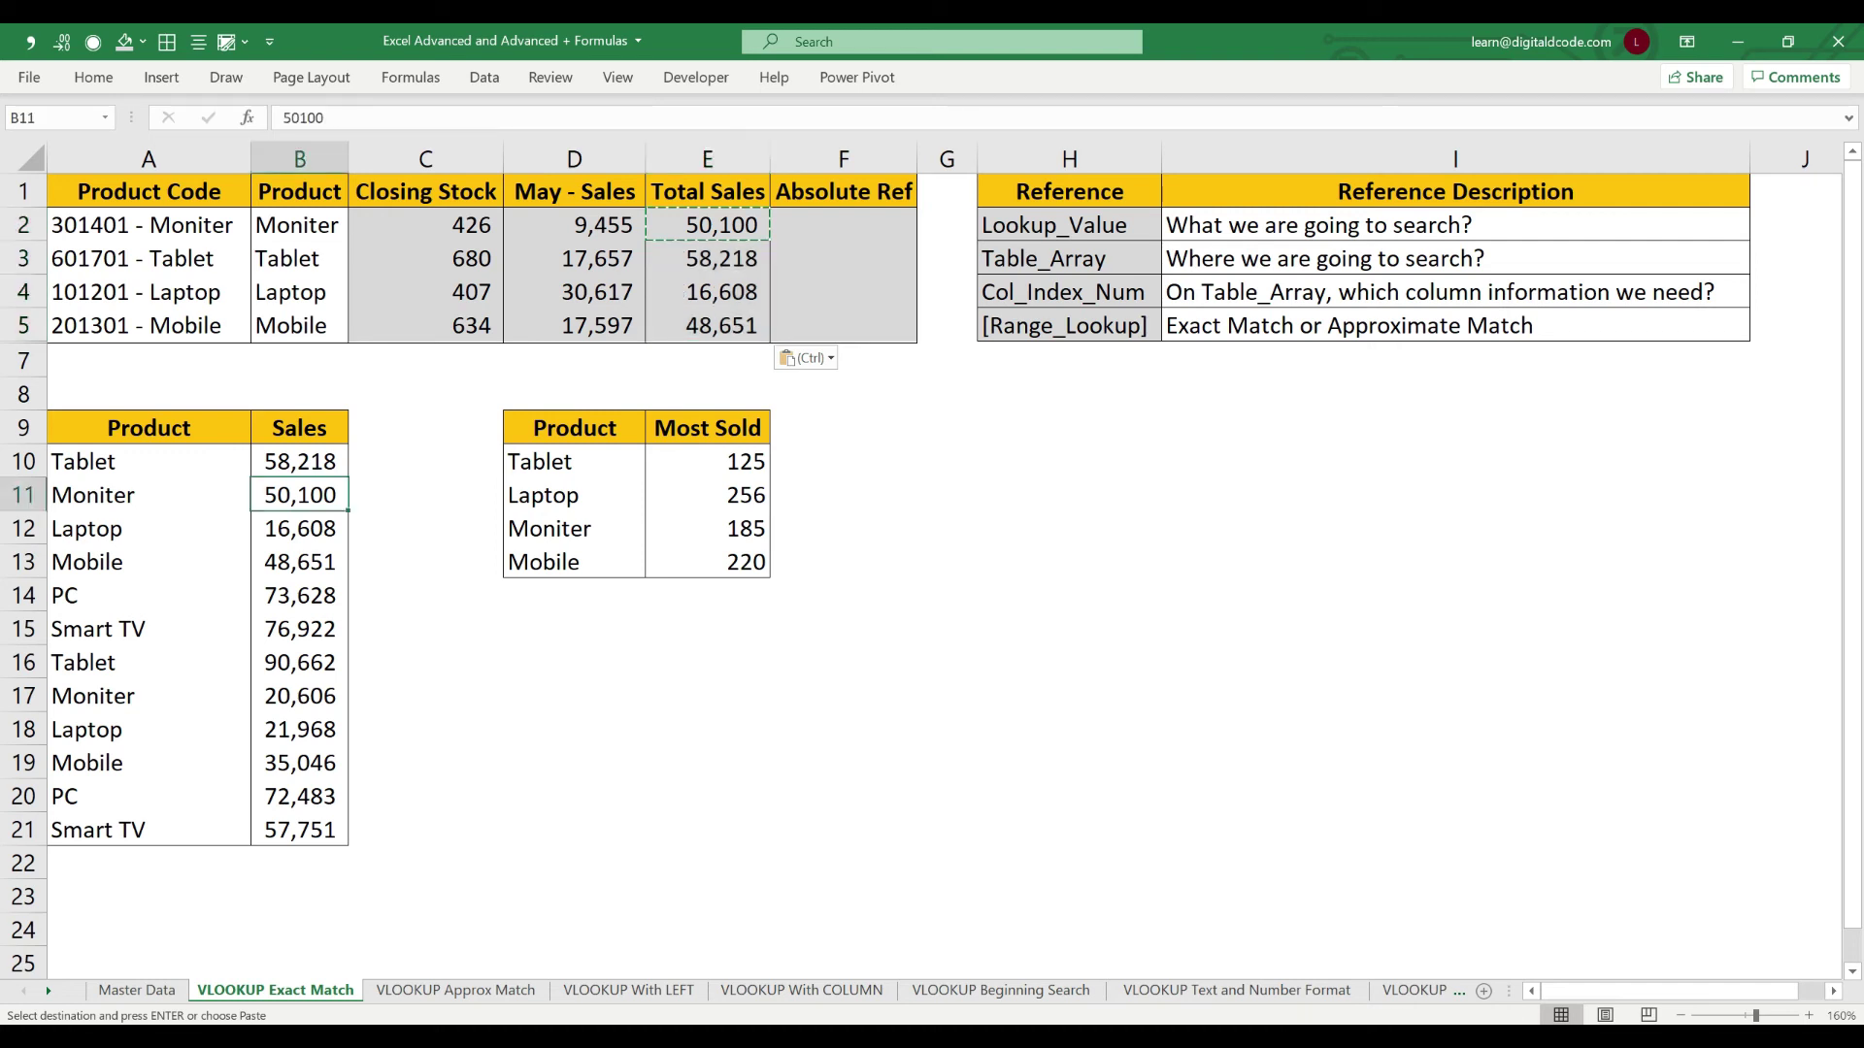
pyautogui.click(299, 696)
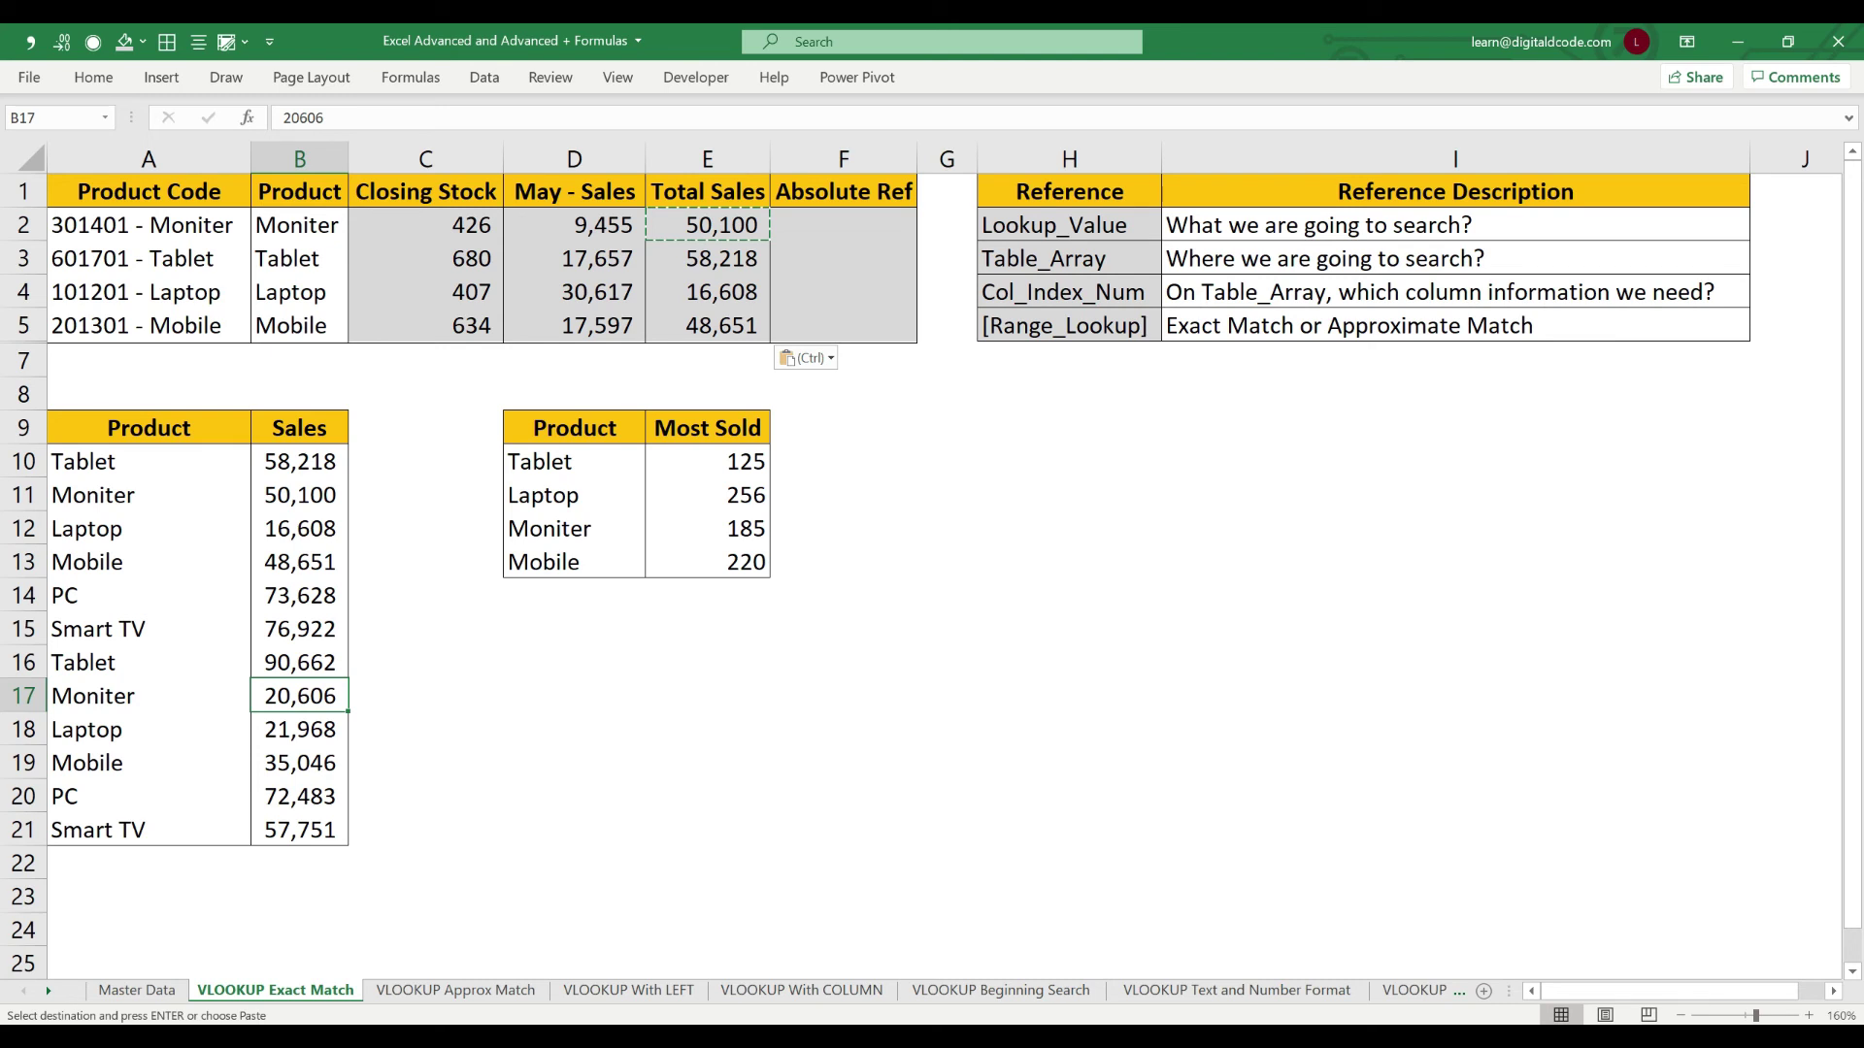
pyautogui.click(708, 259)
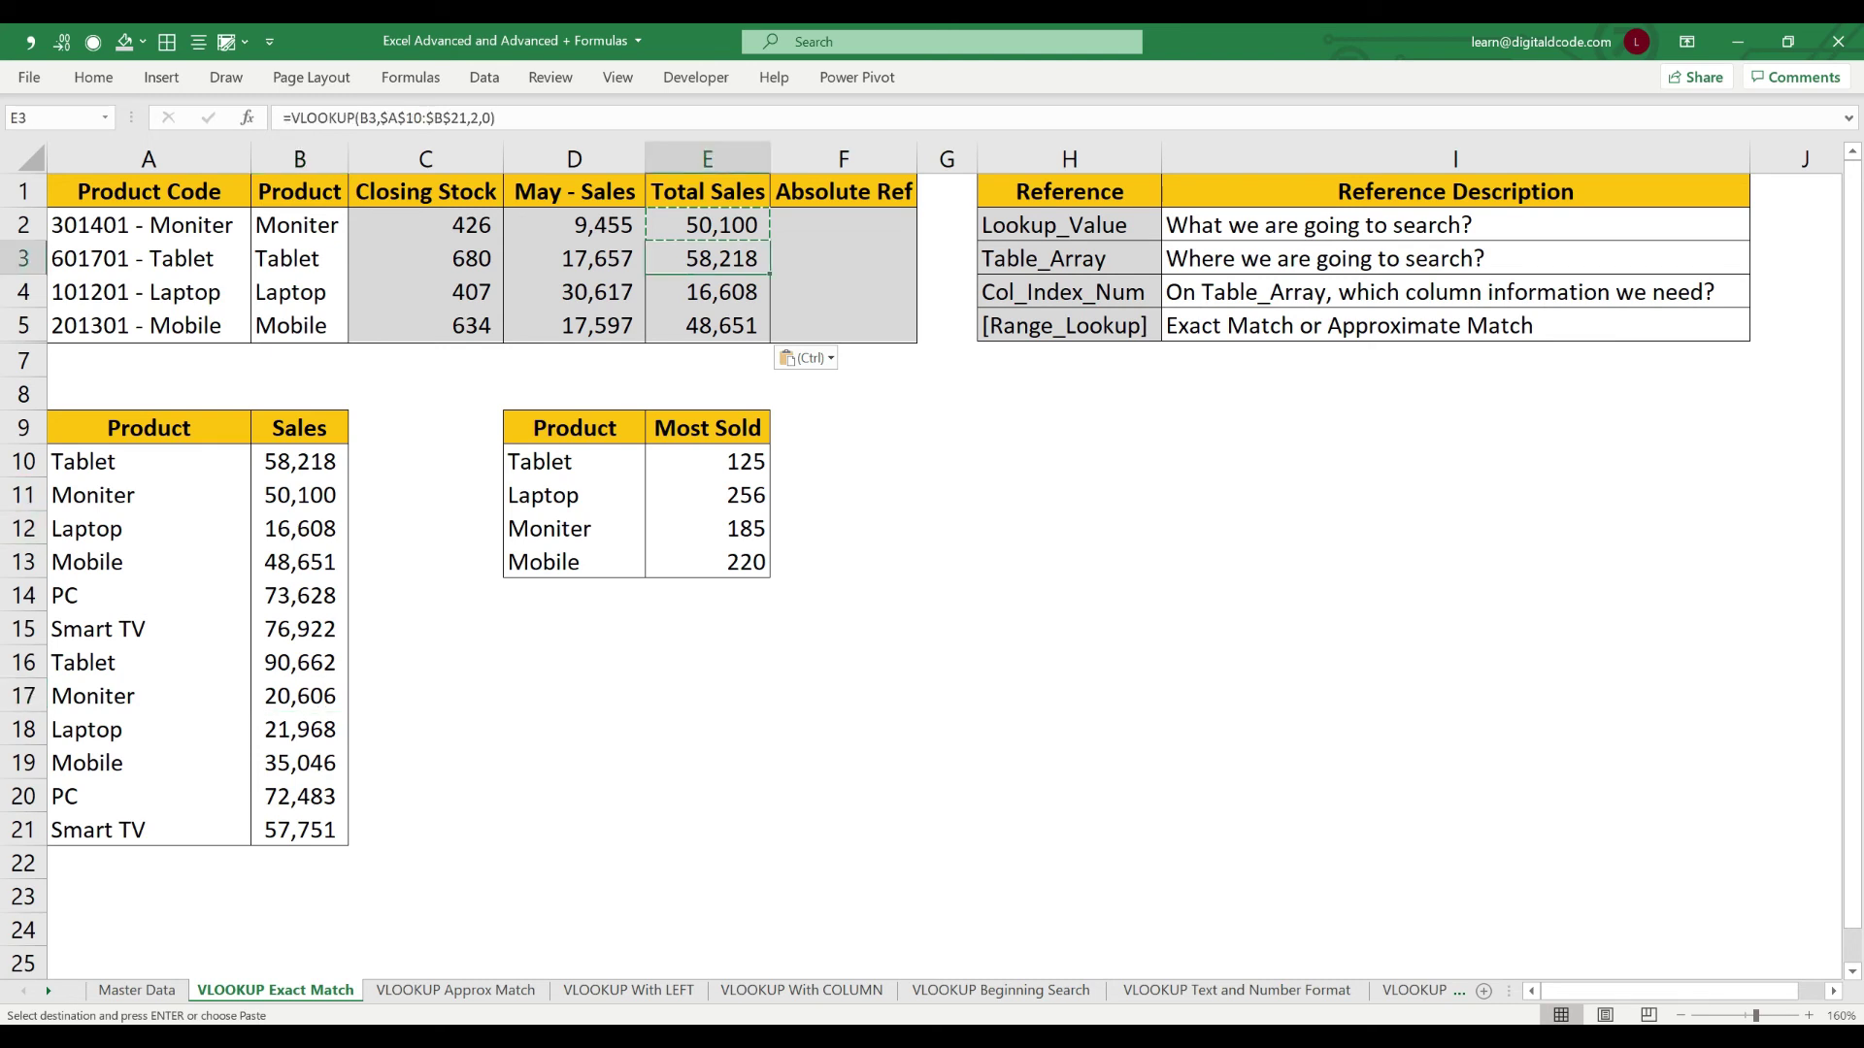
pyautogui.click(300, 462)
pyautogui.click(299, 663)
pyautogui.moveTo(707, 226); pyautogui.dragTo(707, 326)
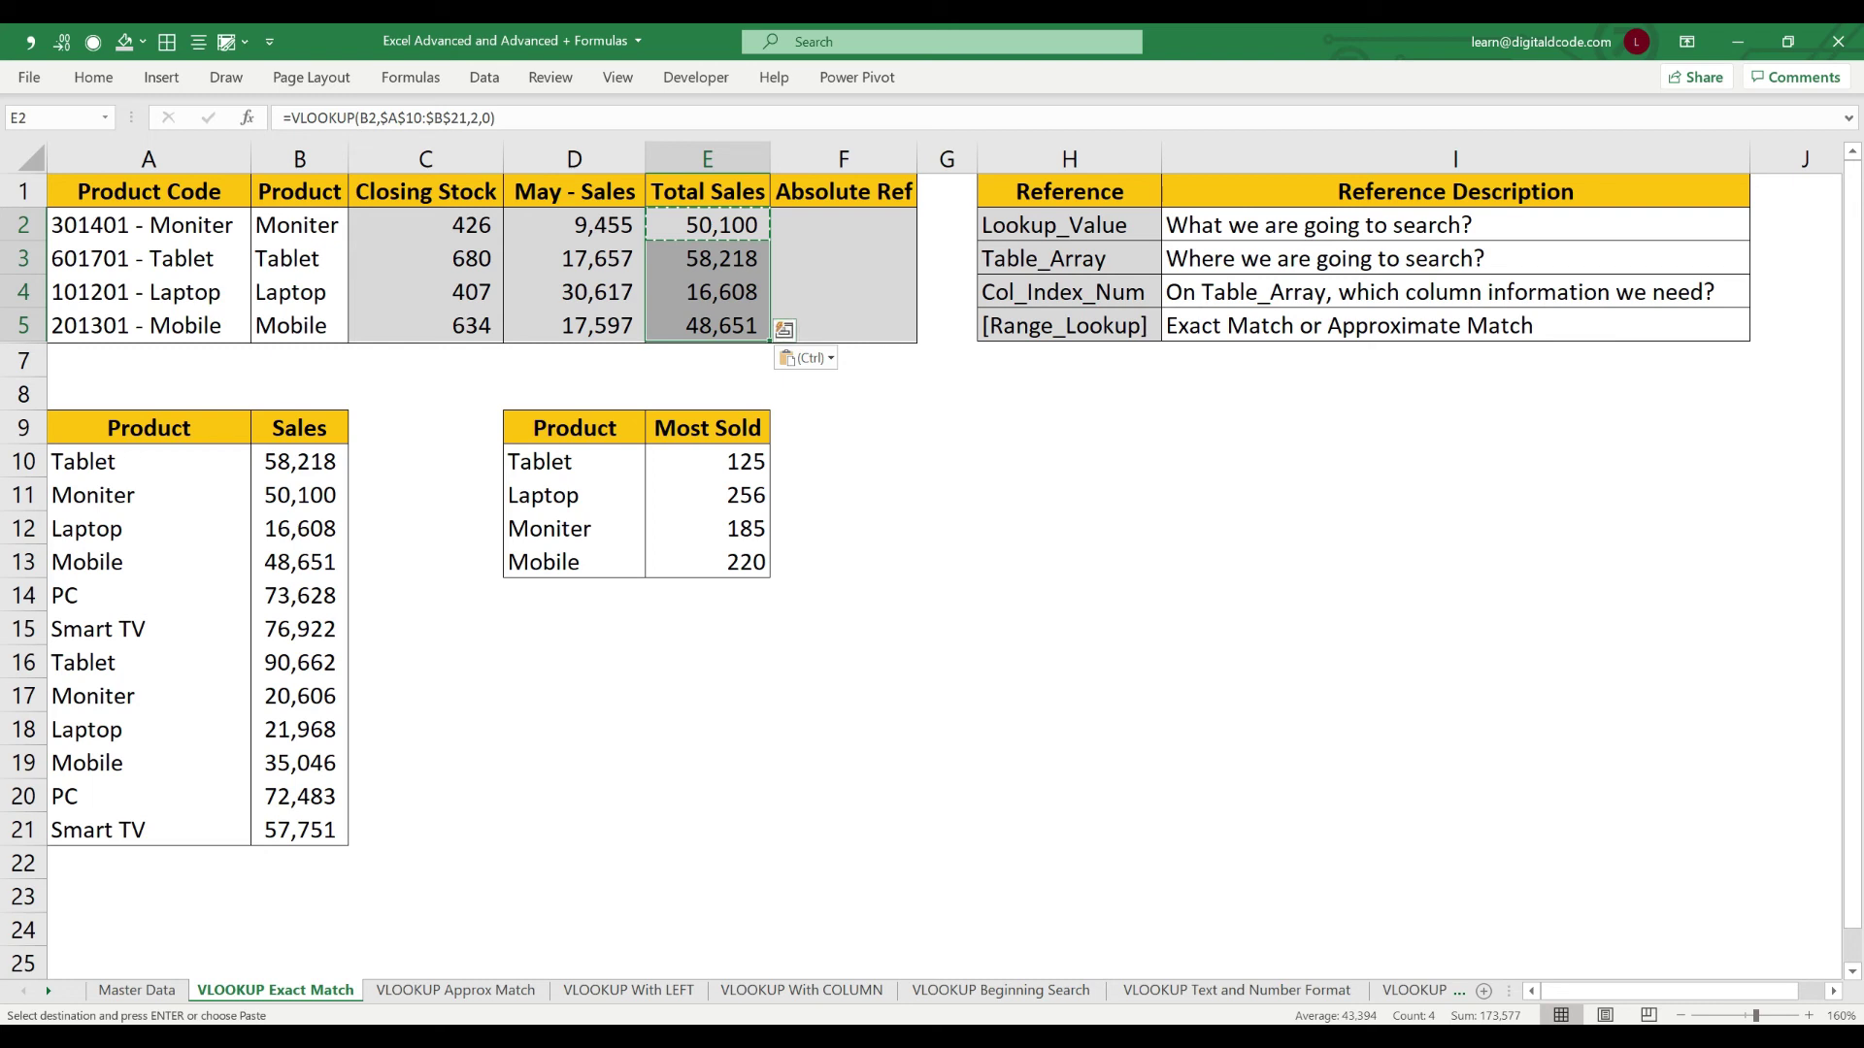
# Review the table array references in the Closing Stock, May - Sales and Total Sales VLOOKUP formulas in row 2
pyautogui.press('Right')
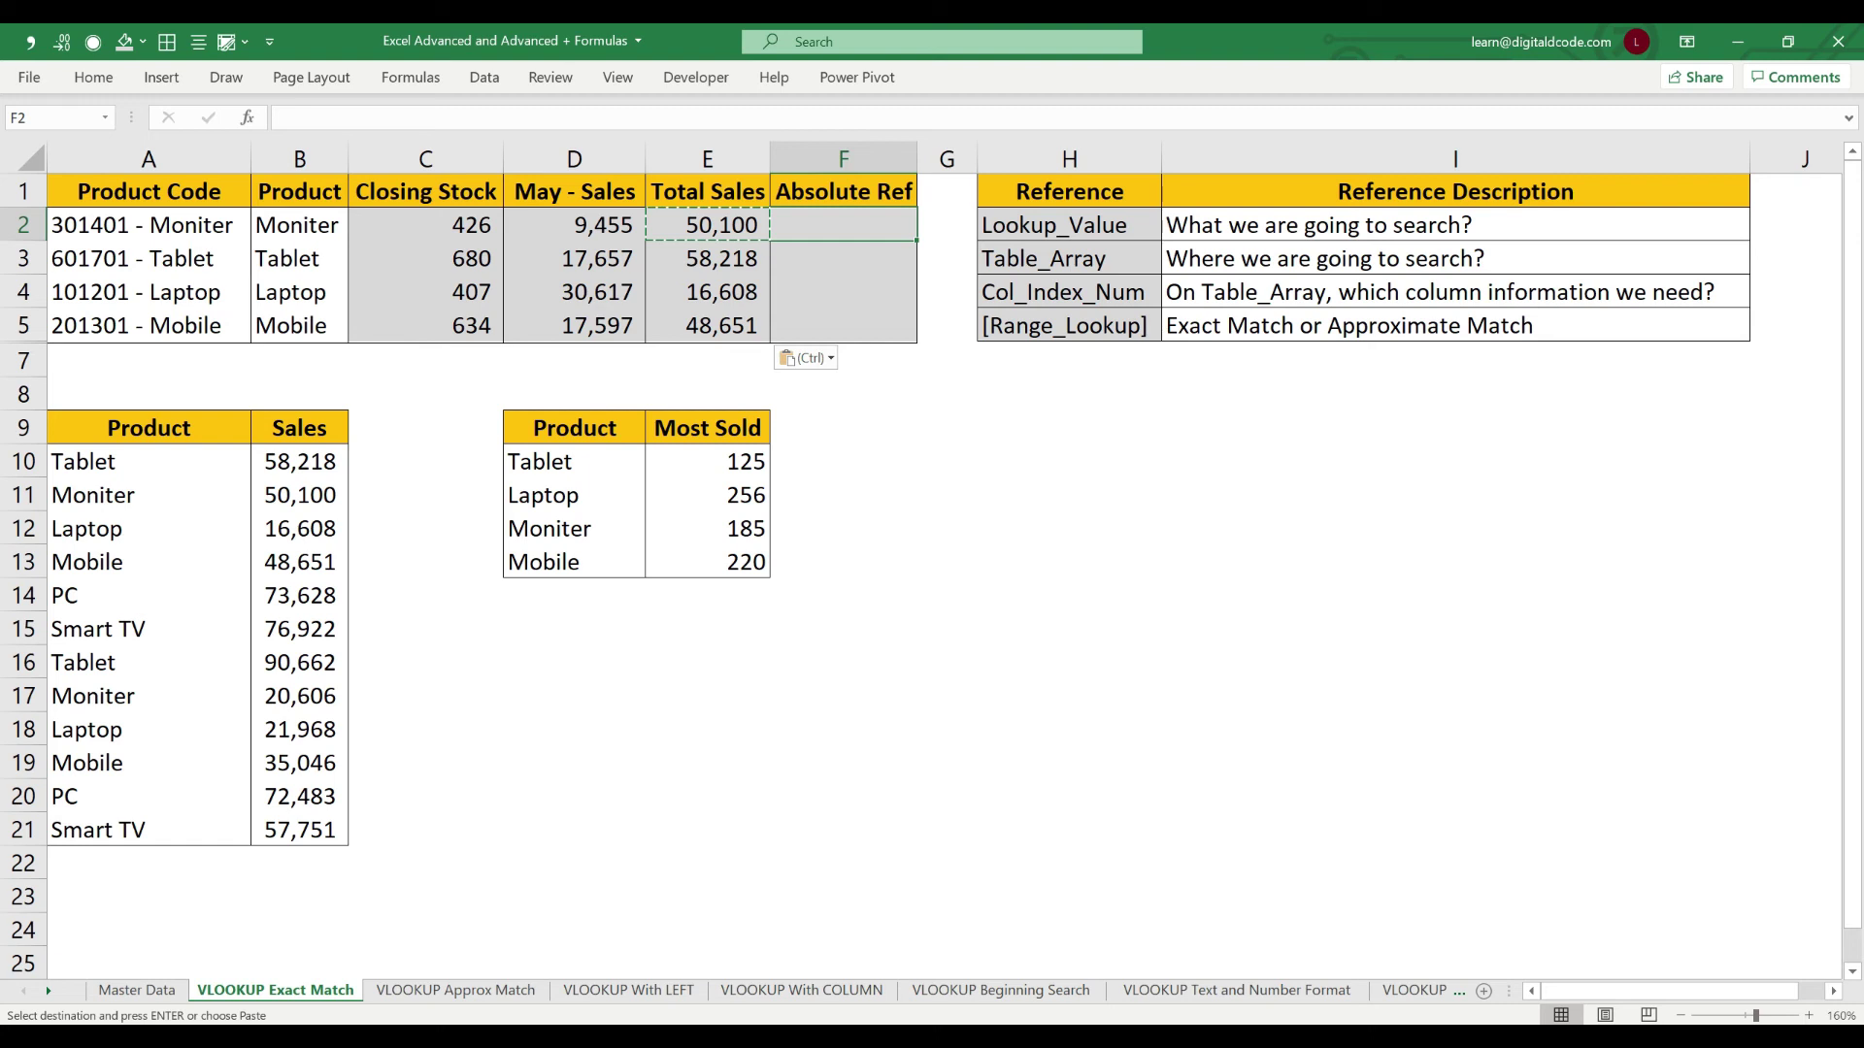
pyautogui.press('Left')
pyautogui.press('Left')
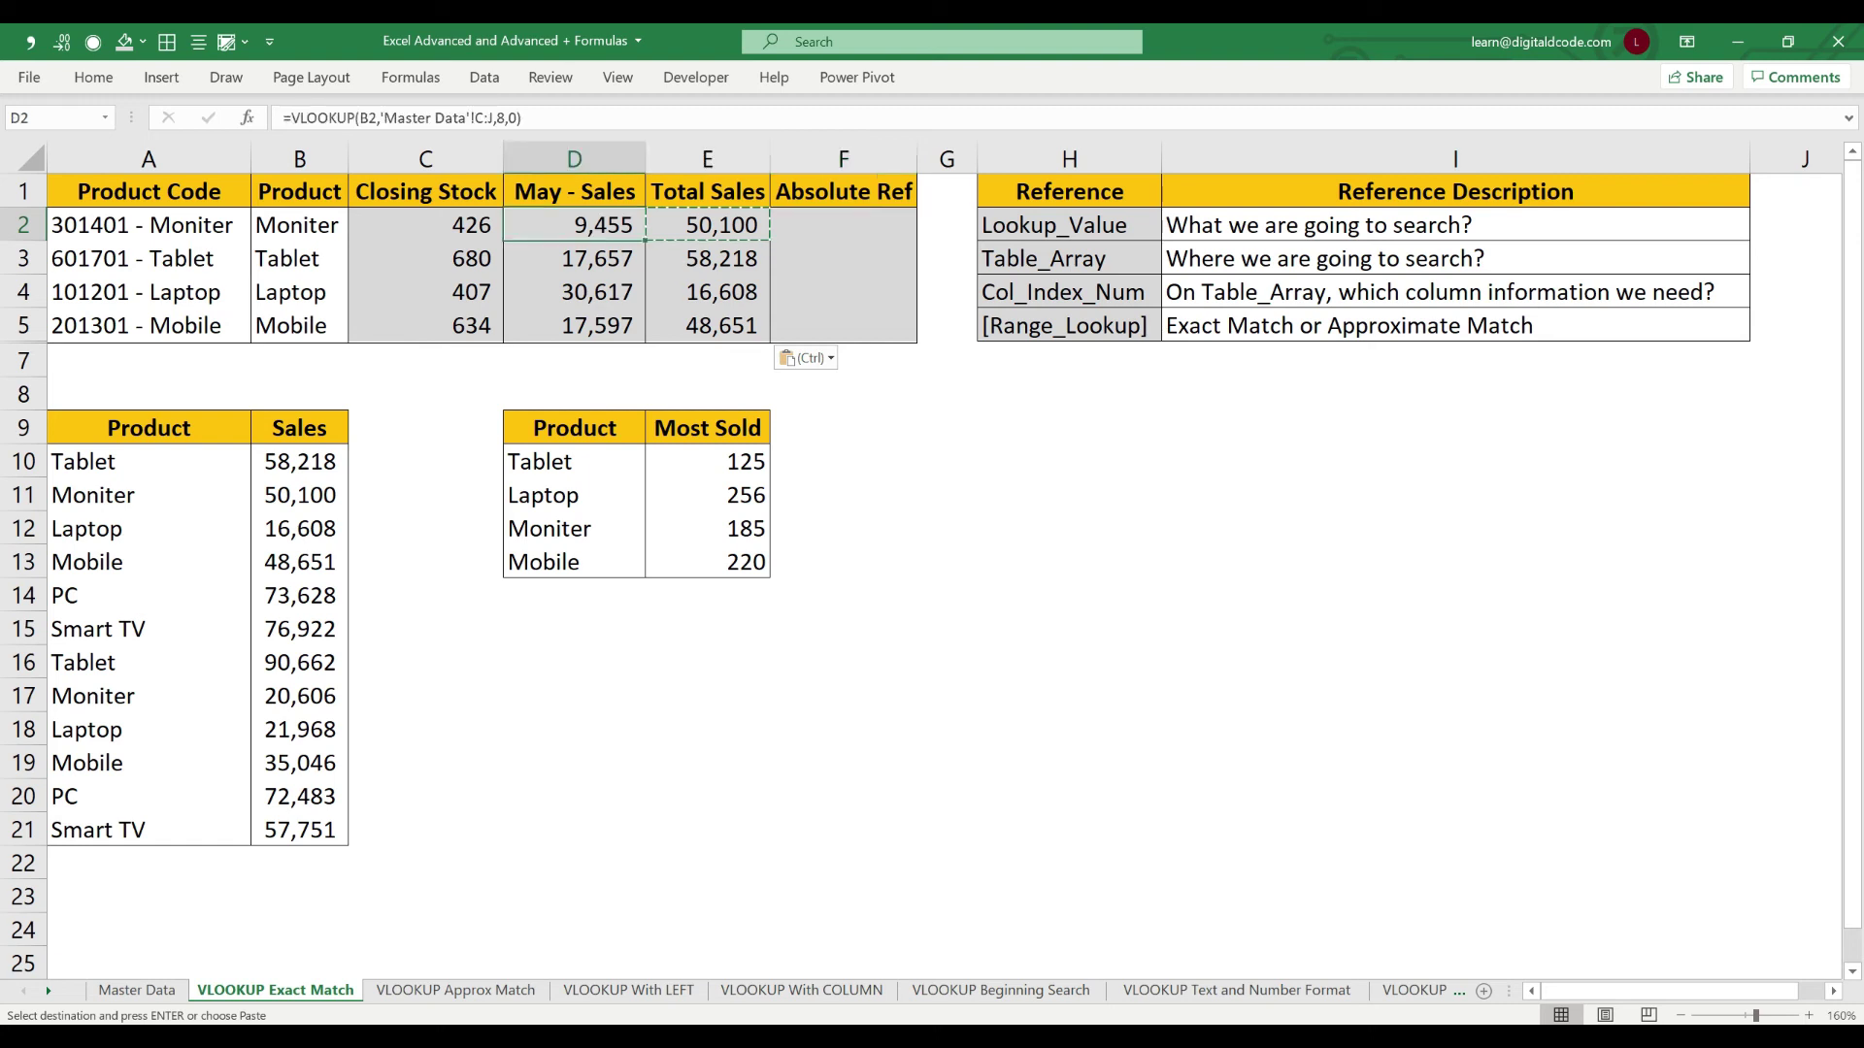
pyautogui.press('Left')
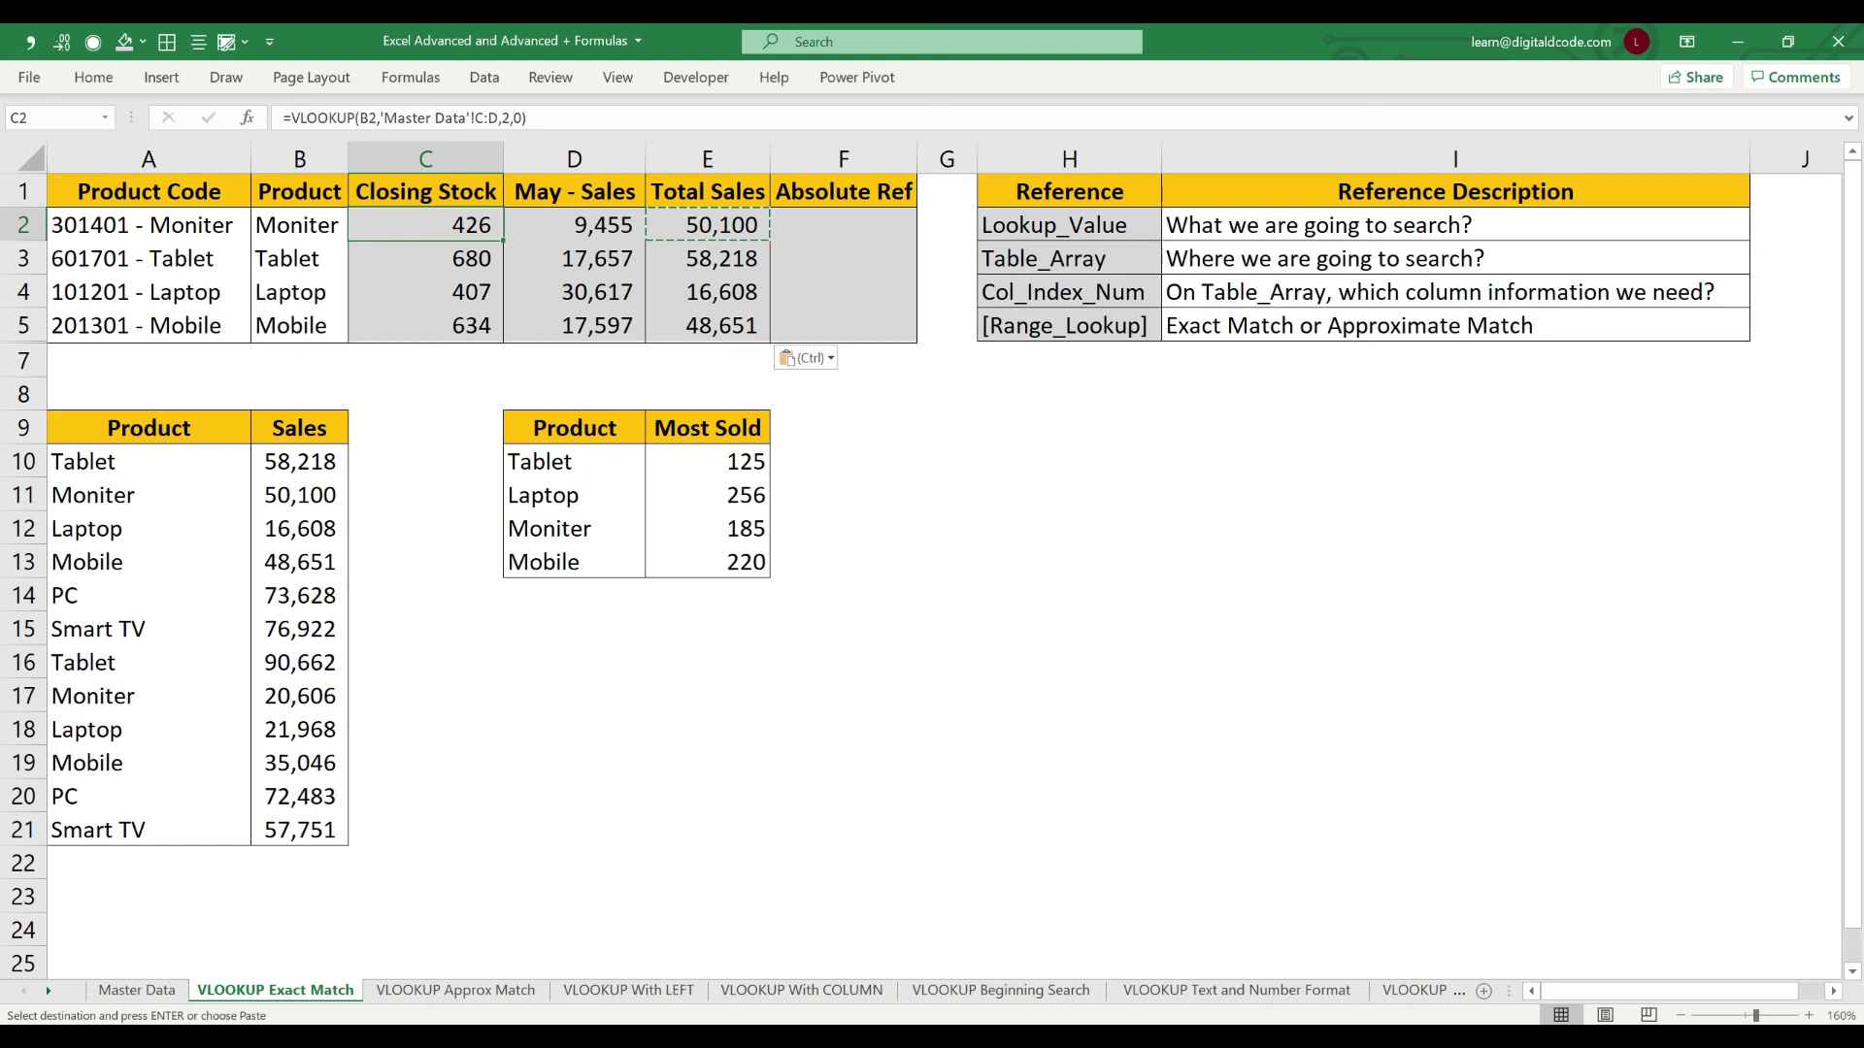
pyautogui.press('Right')
pyautogui.press('Down')
pyautogui.press('Up')
pyautogui.press('Up')
pyautogui.press('Left')
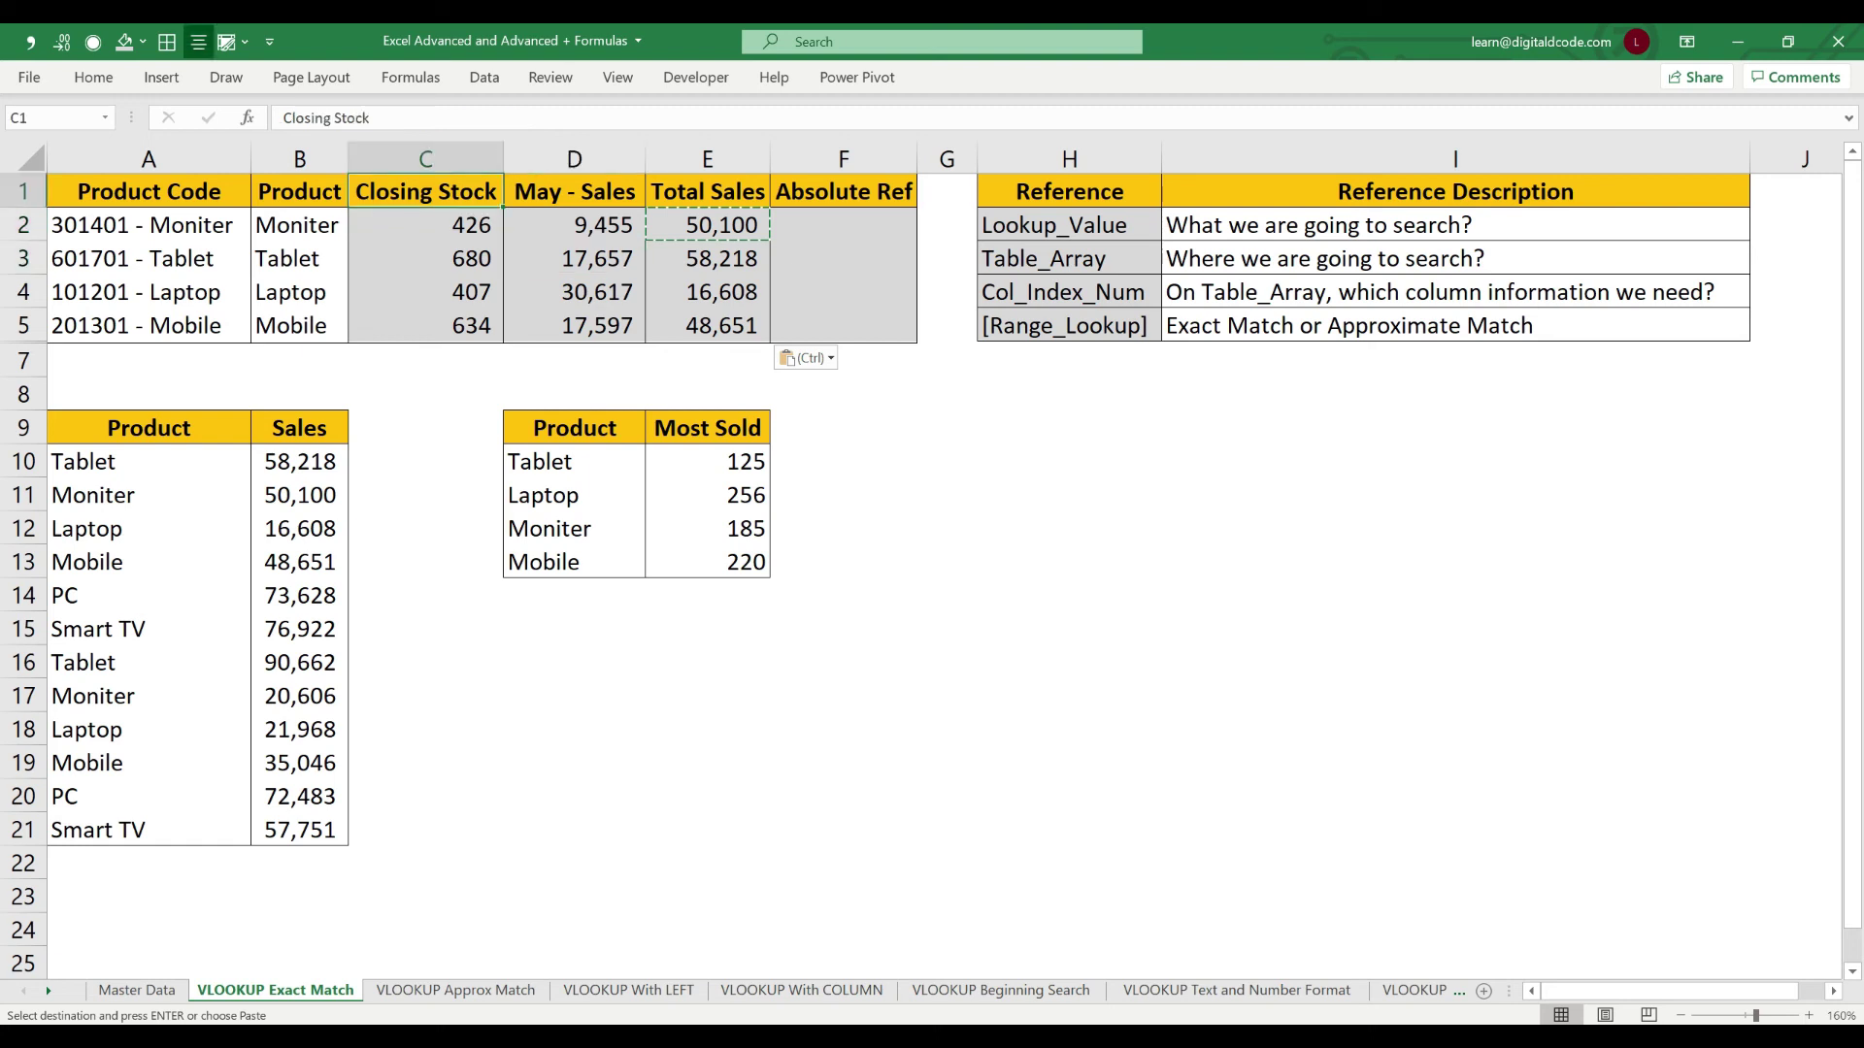
pyautogui.press('Down')
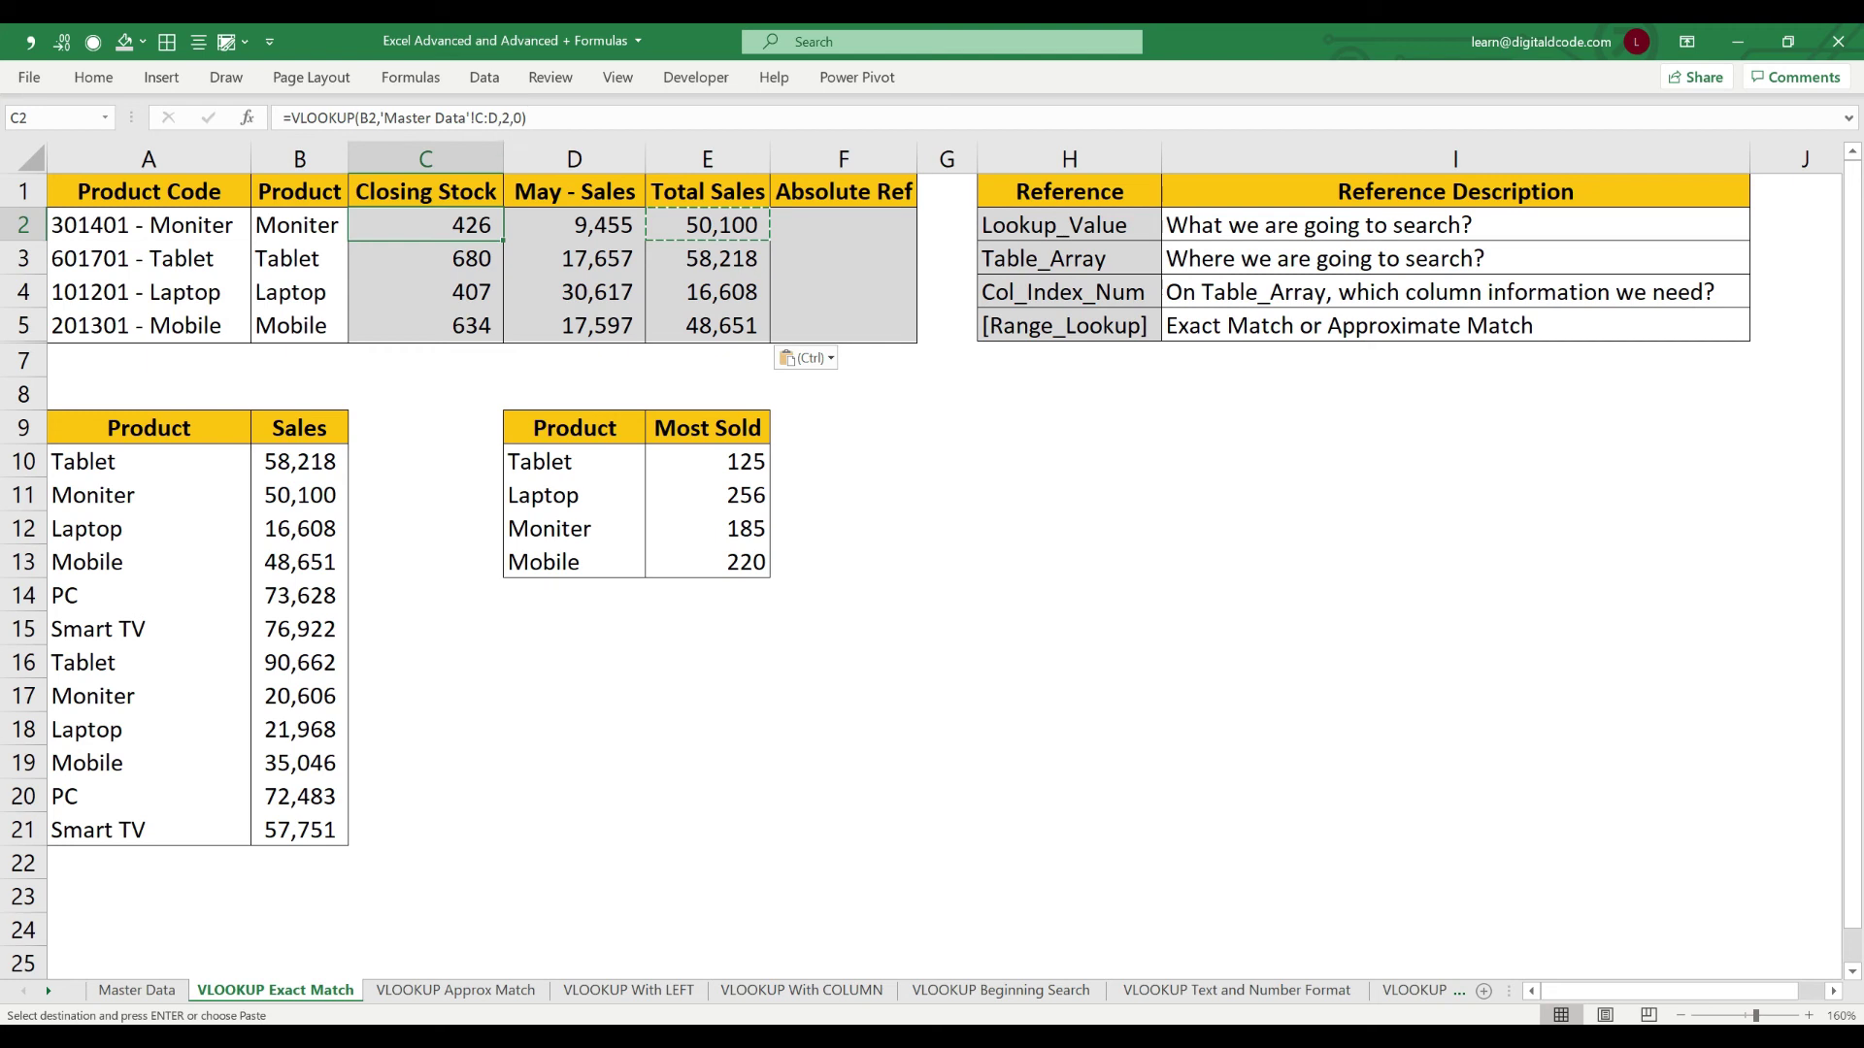
pyautogui.press('Right')
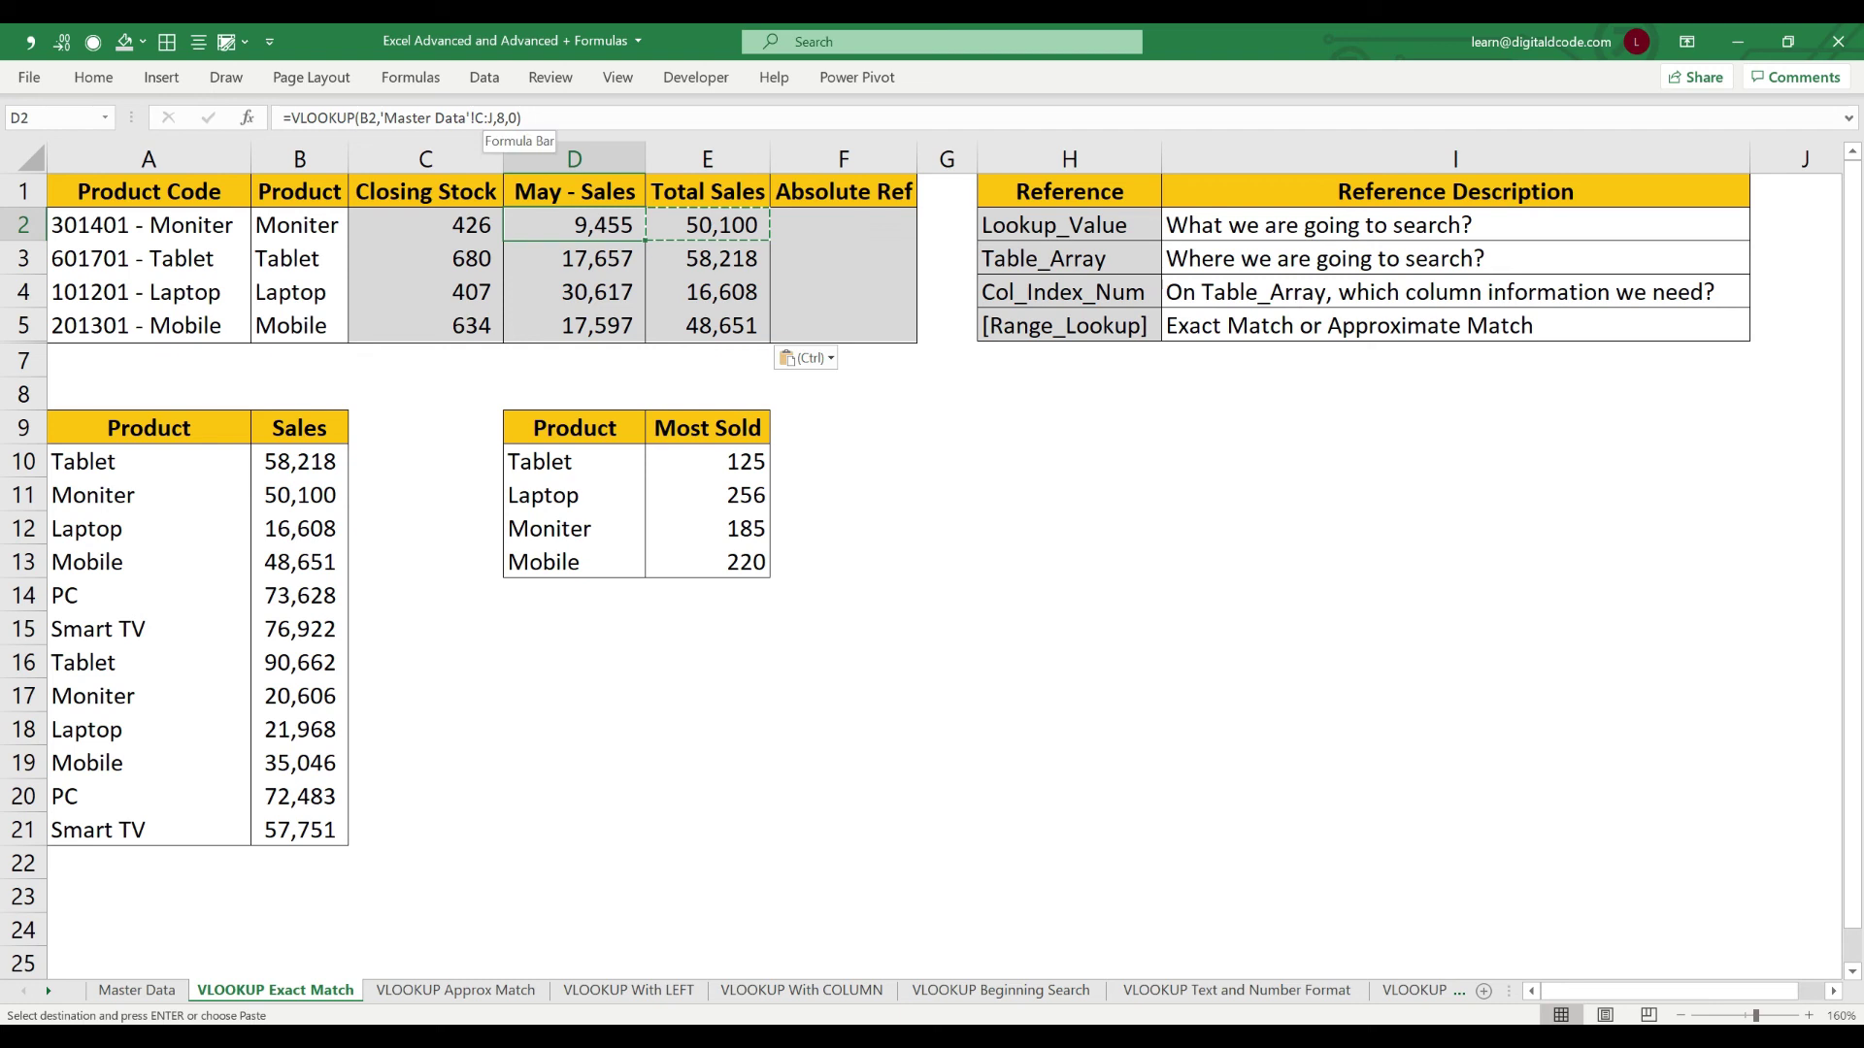
pyautogui.press('Right')
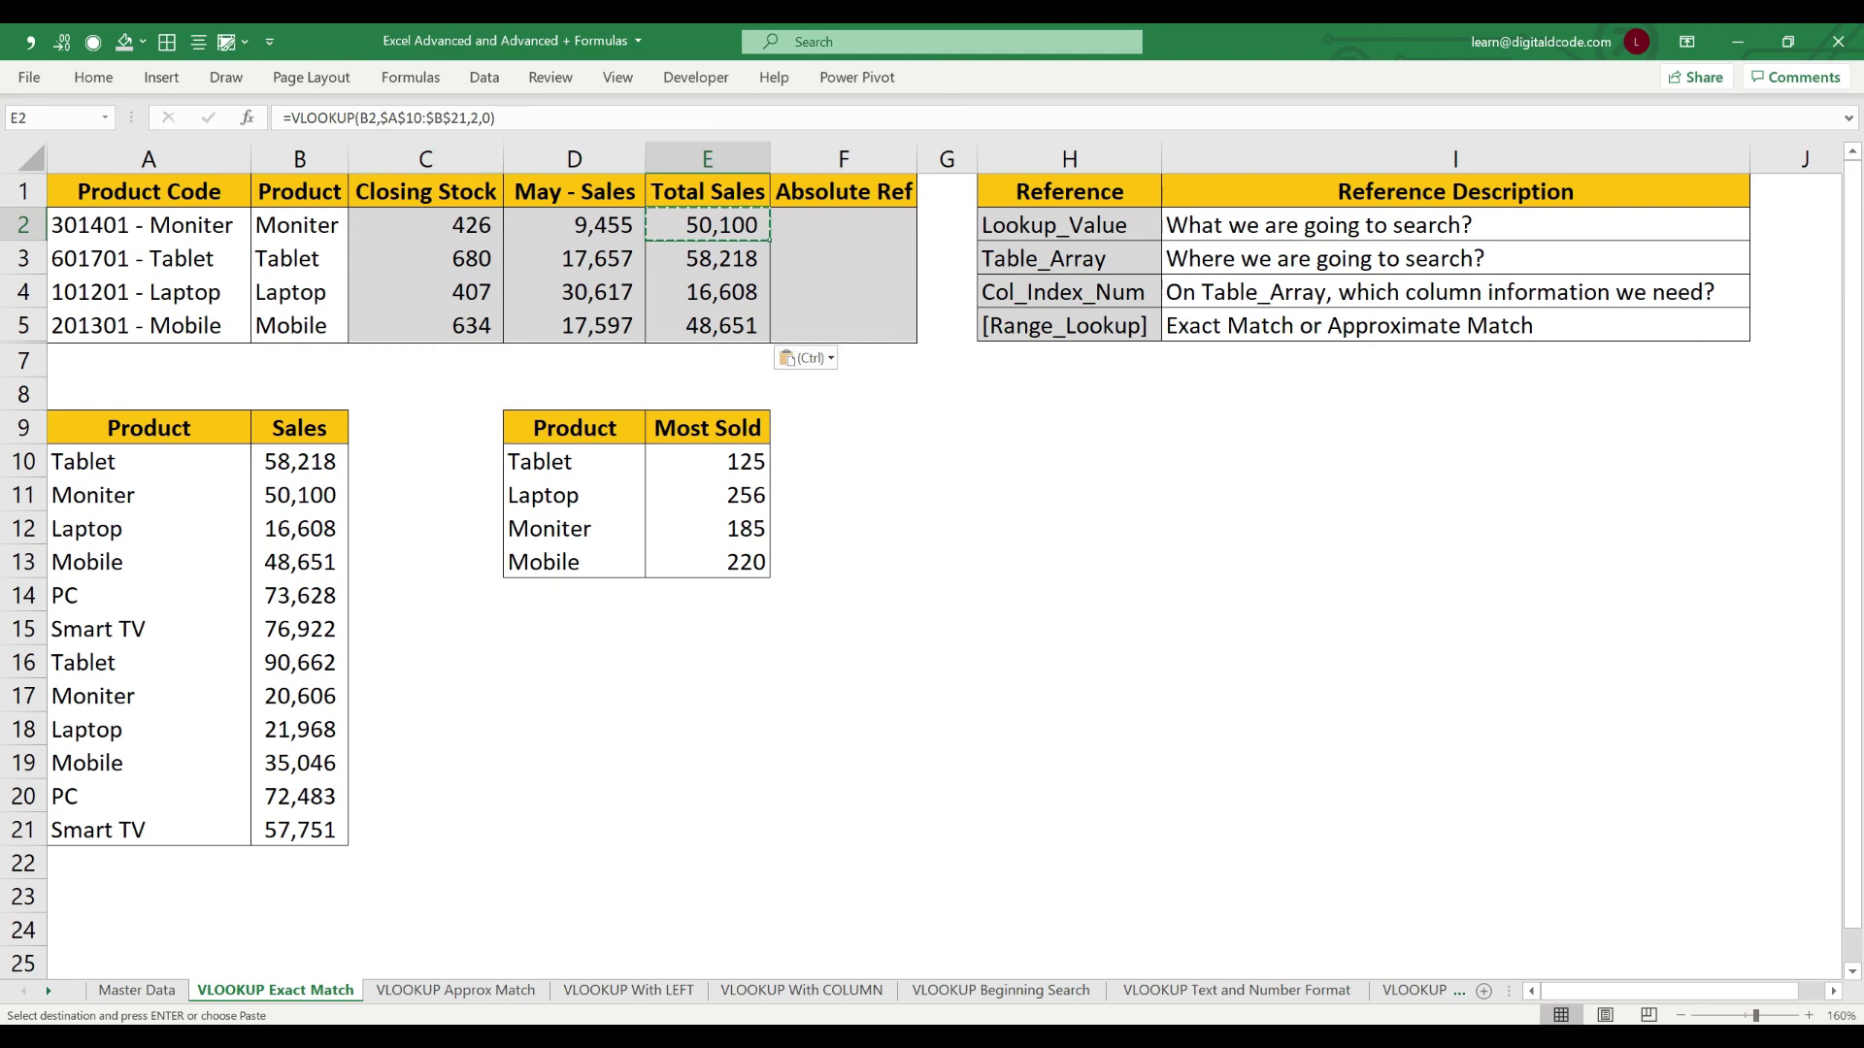
pyautogui.press('Right')
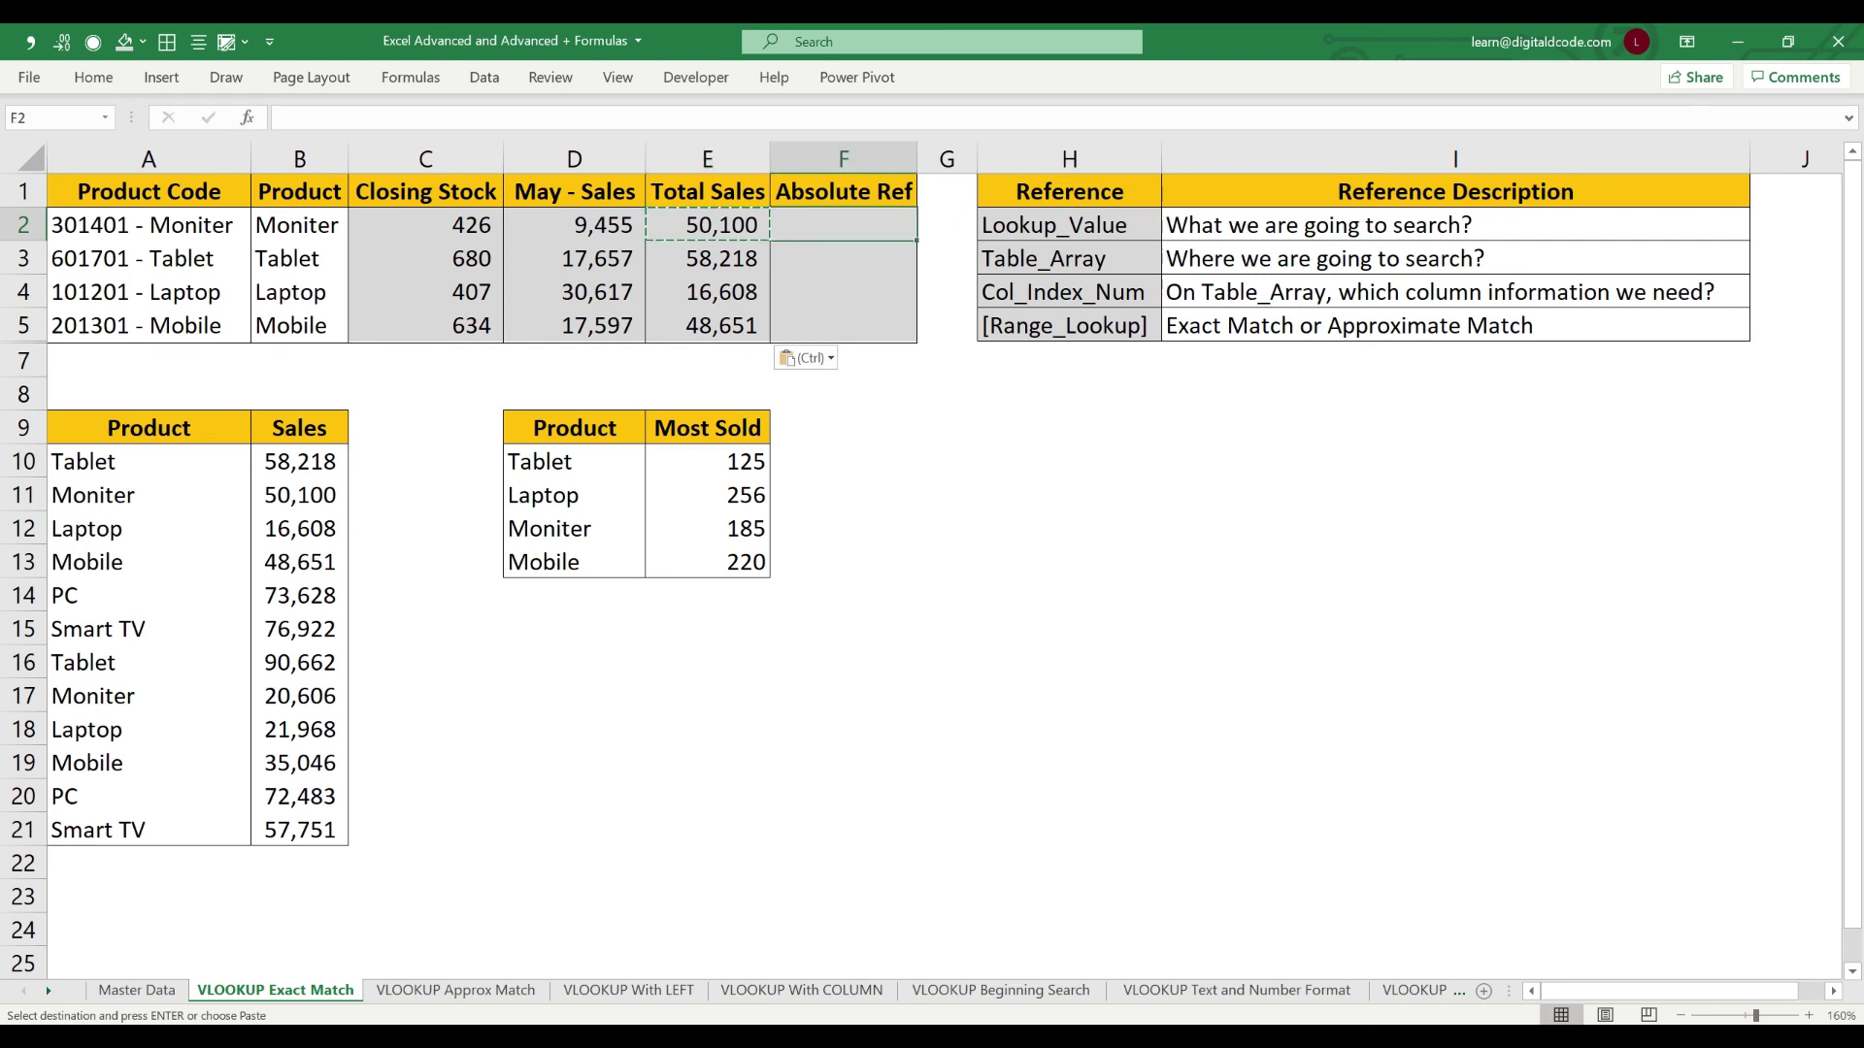
pyautogui.press('Escape')
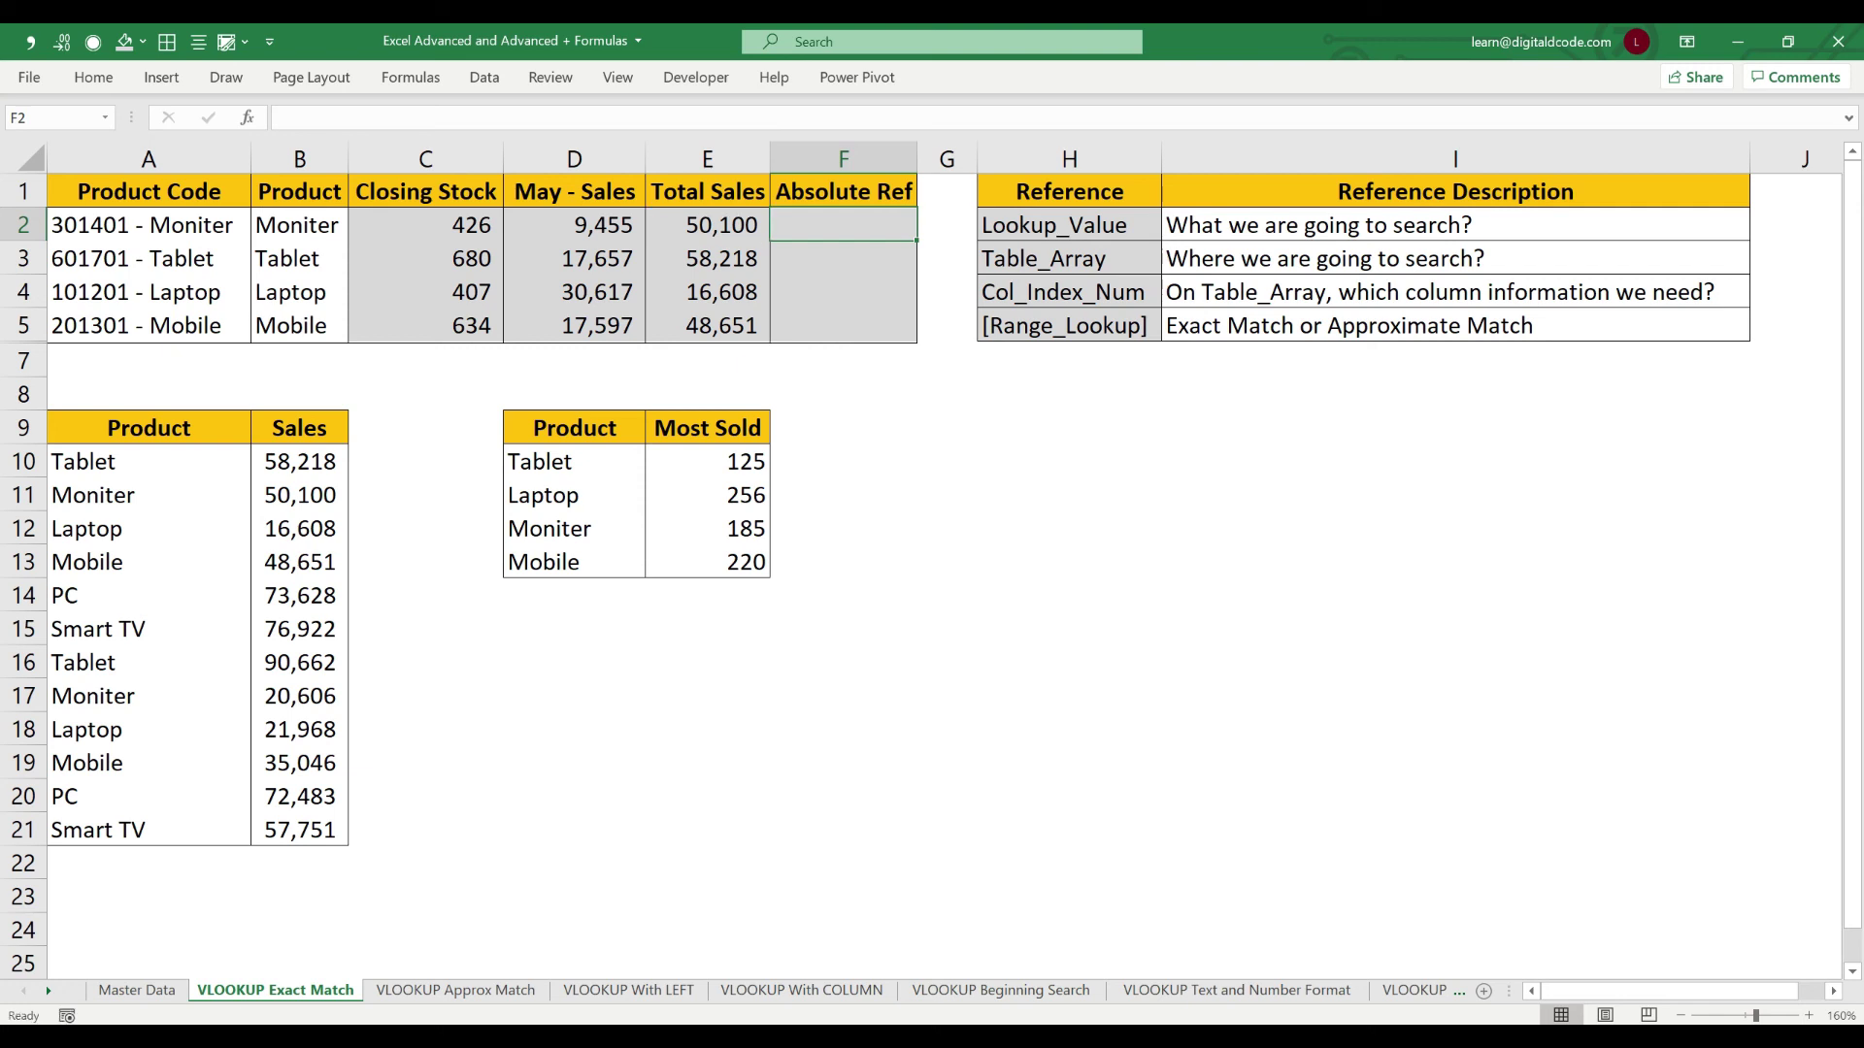
# Enter =VLOOKUP(B2,D10:E13,2,0) in Absolute Ref cell F2 to look up the product in the Most Sold table with relative references
pyautogui.moveTo(575, 428); pyautogui.dragTo(718, 563)
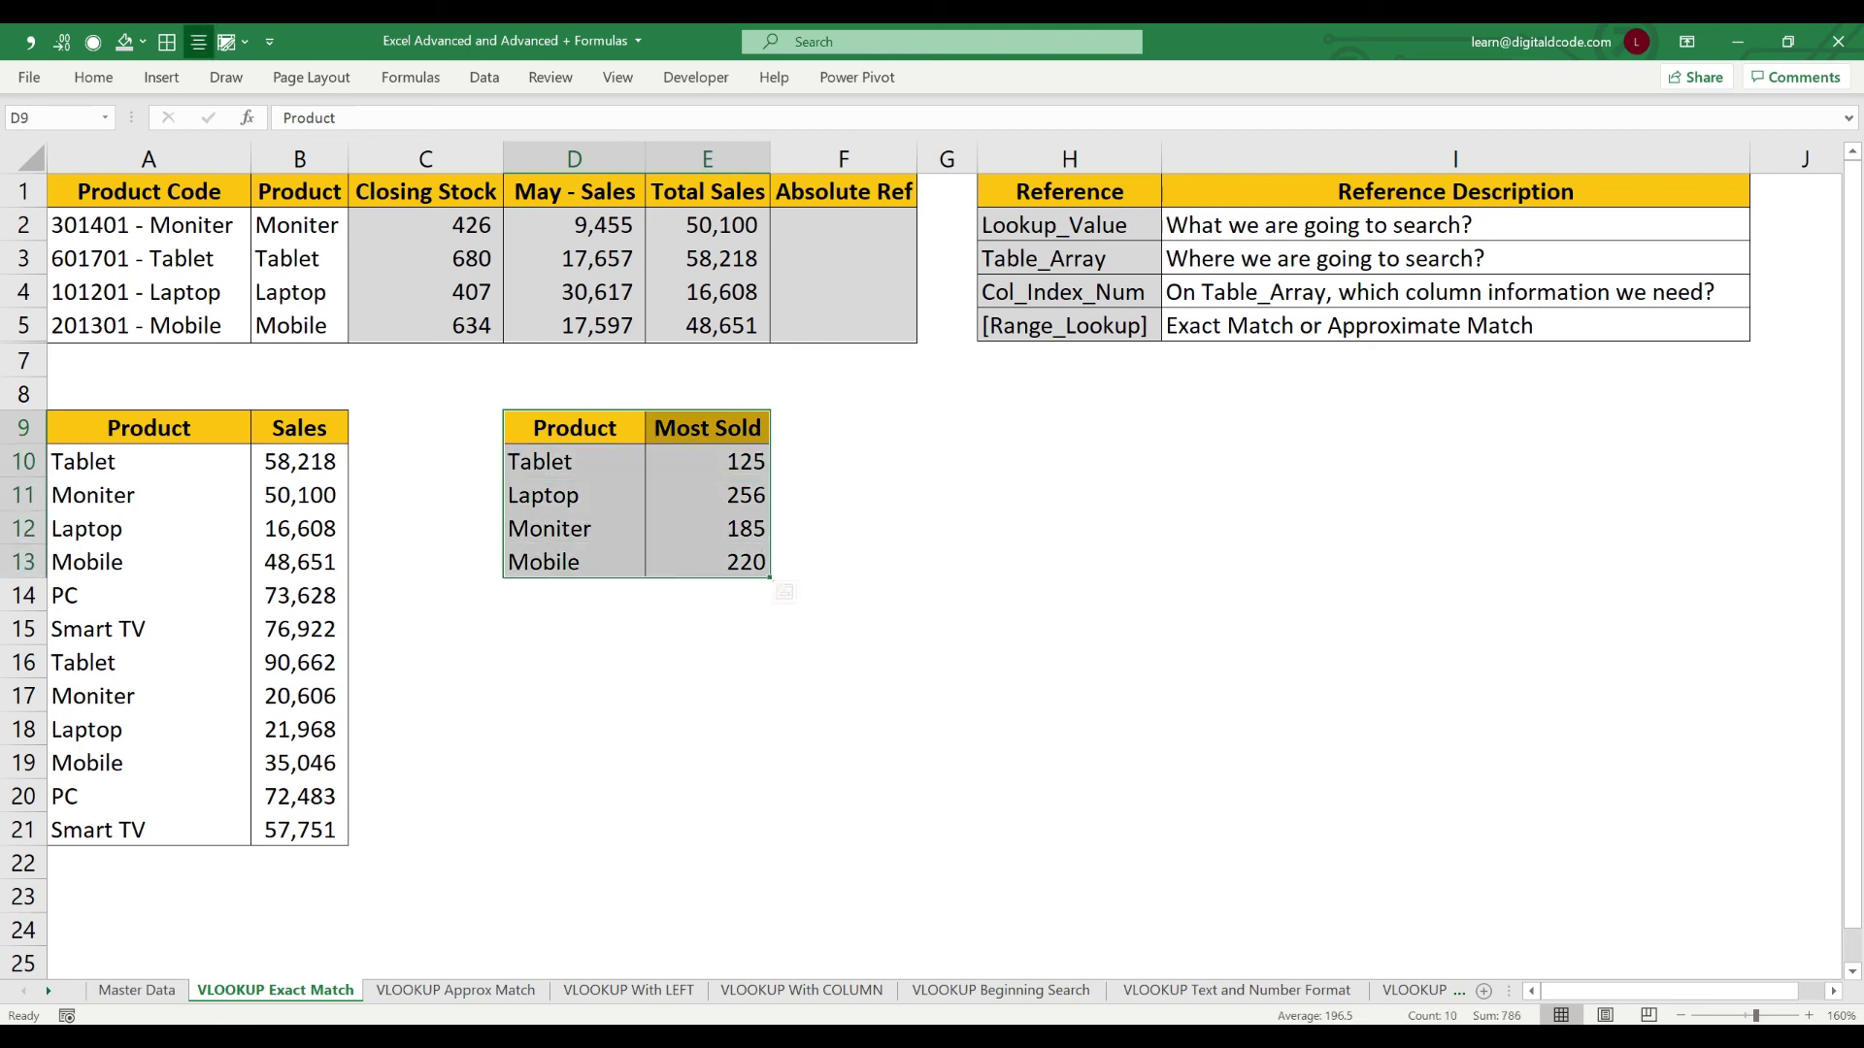
pyautogui.click(843, 225)
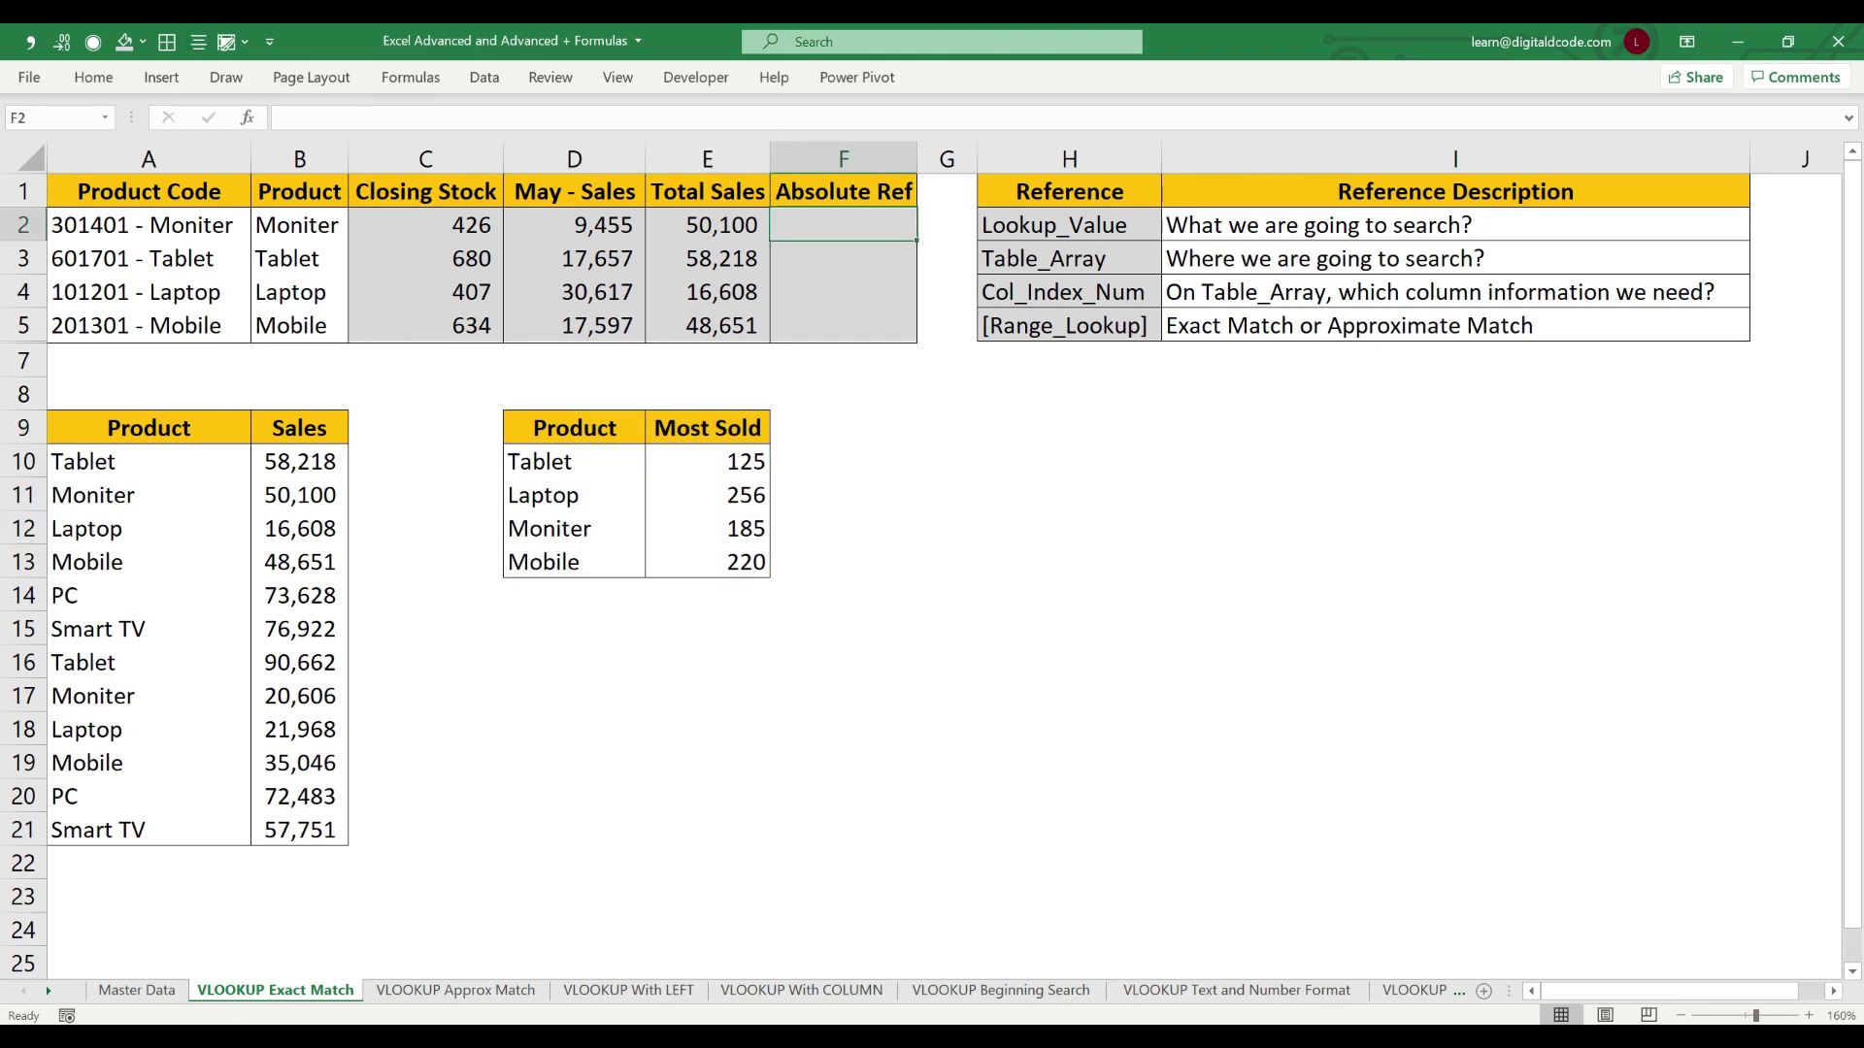
pyautogui.write('=v')
pyautogui.press('Tab')
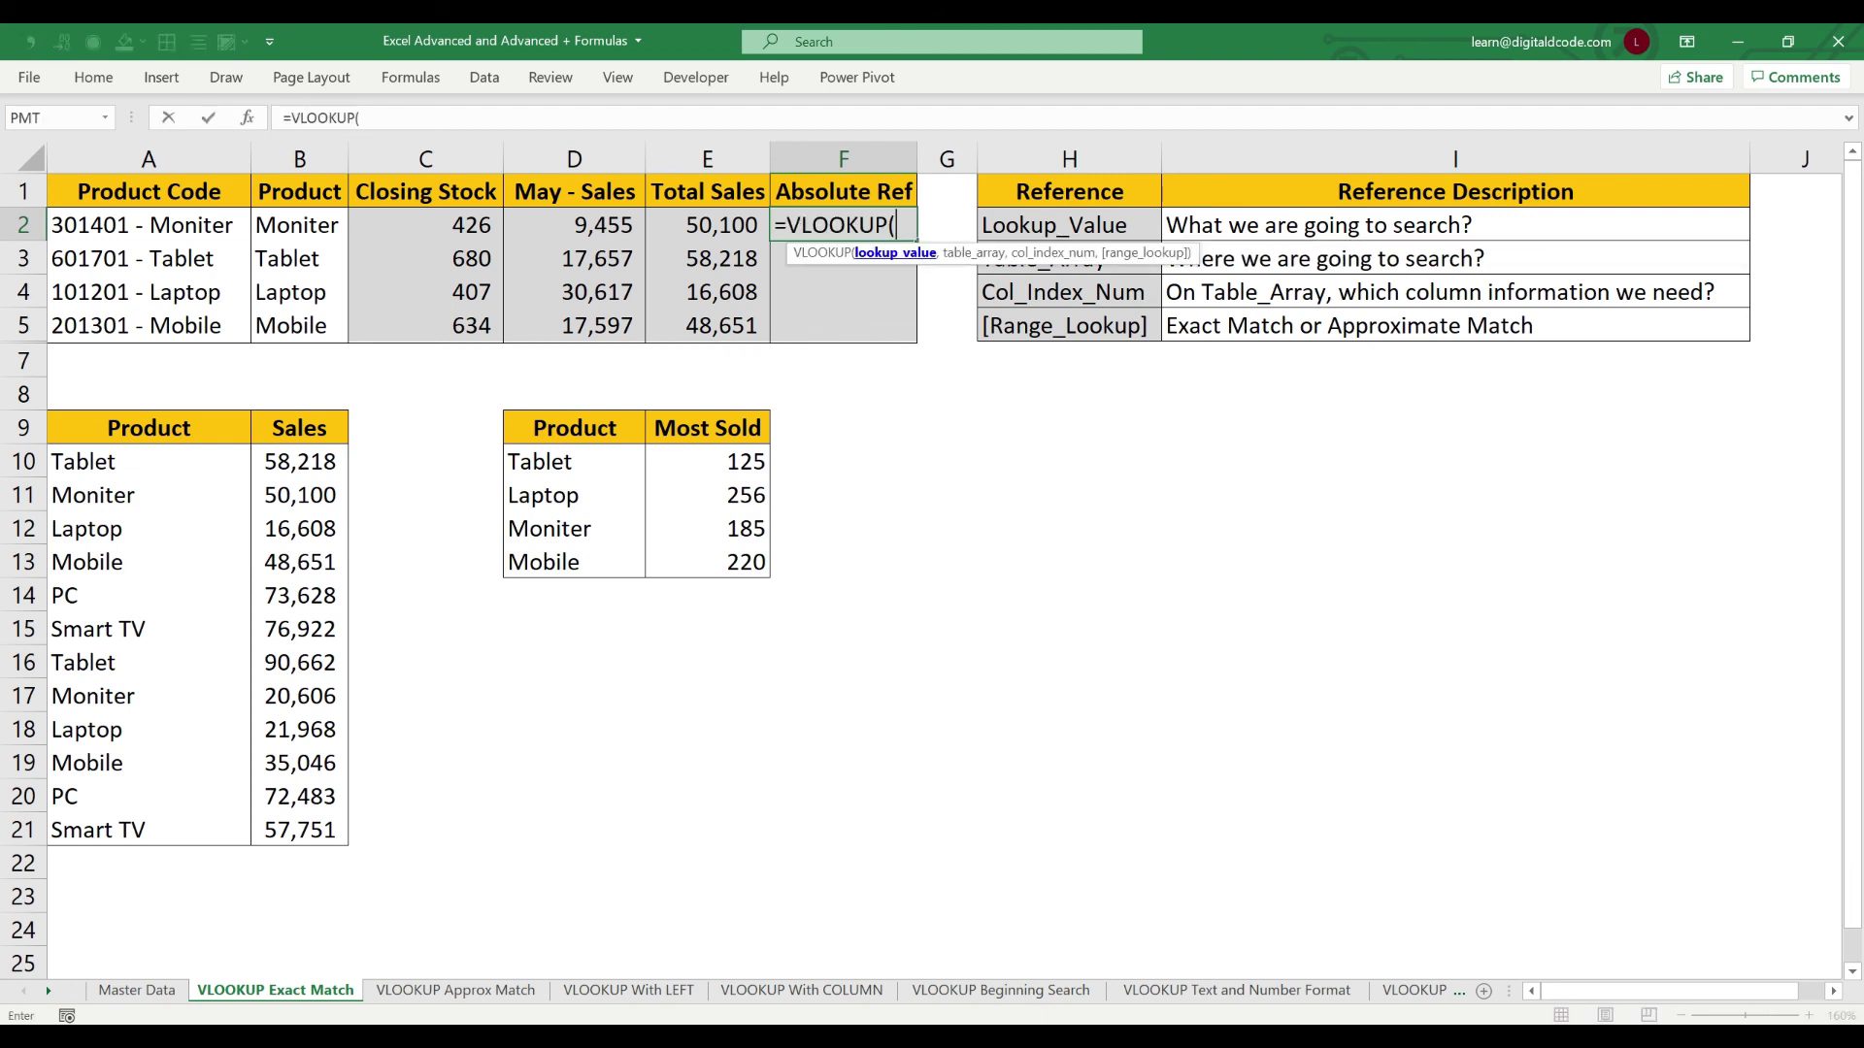
pyautogui.write('B2,')
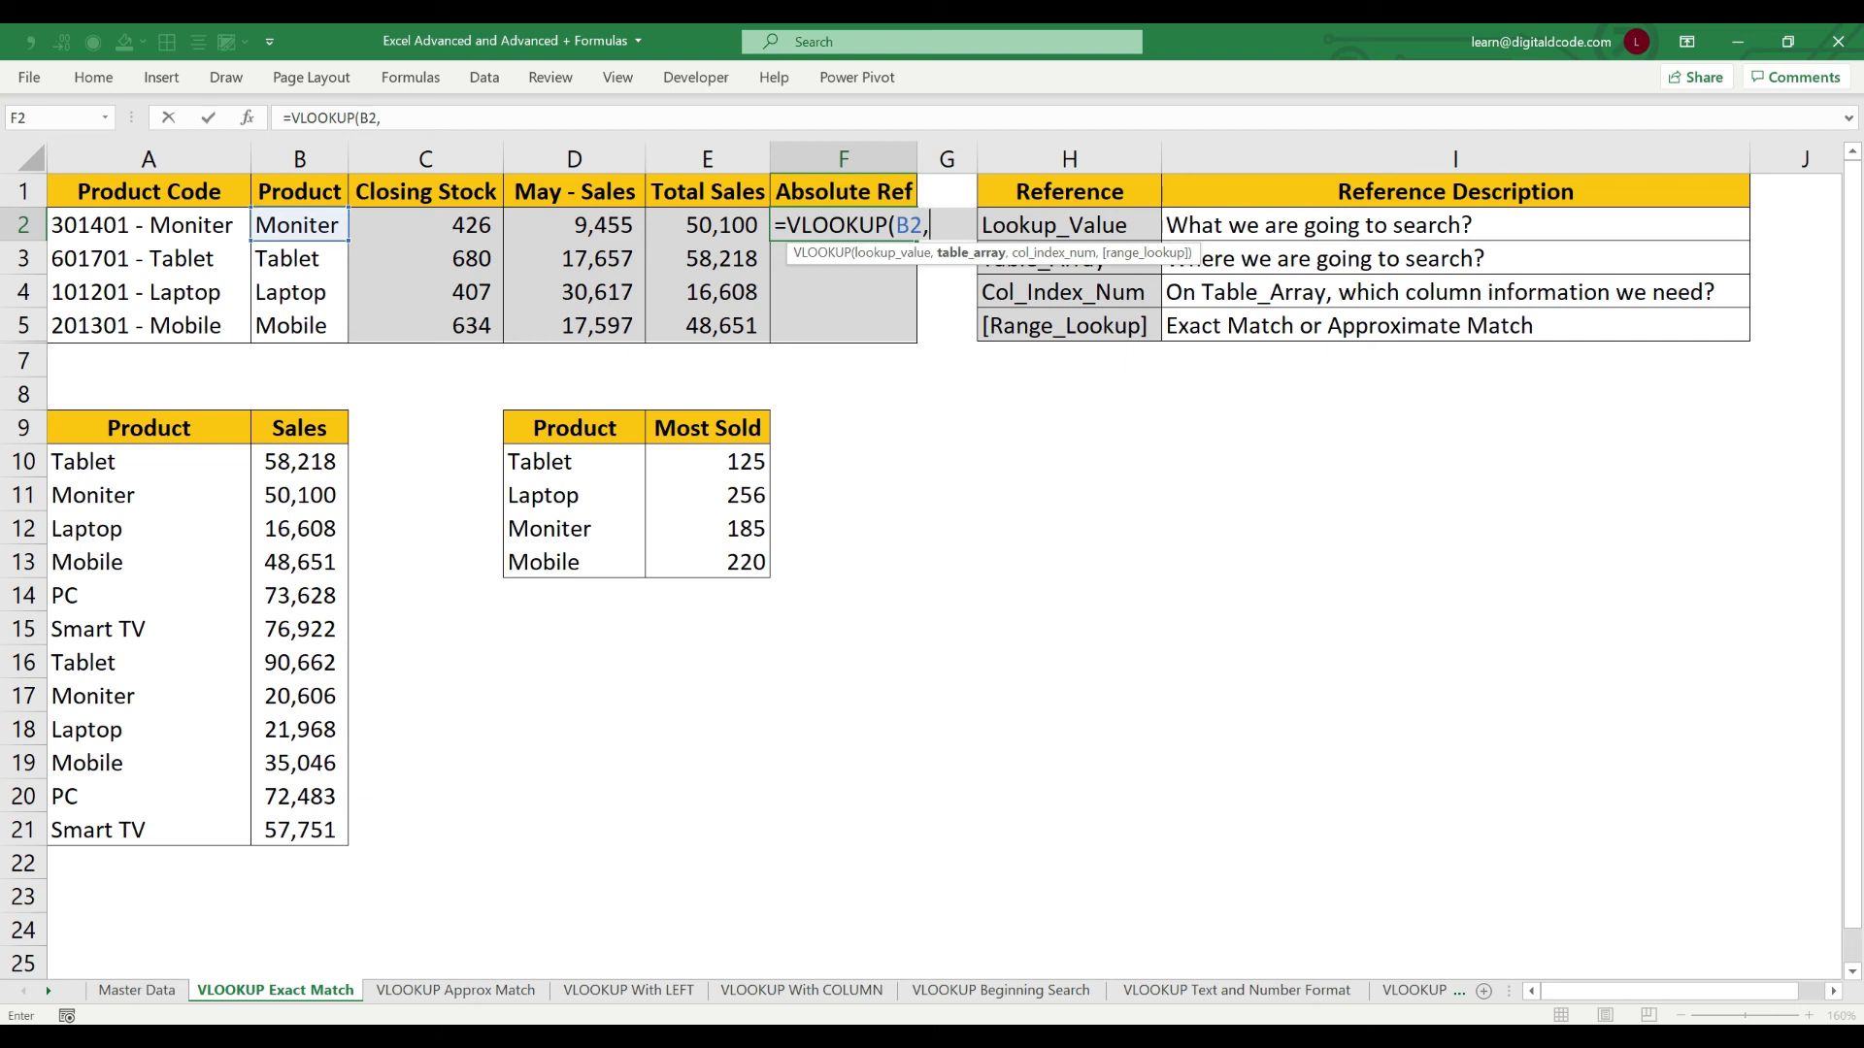
pyautogui.moveTo(543, 461); pyautogui.dragTo(766, 573)
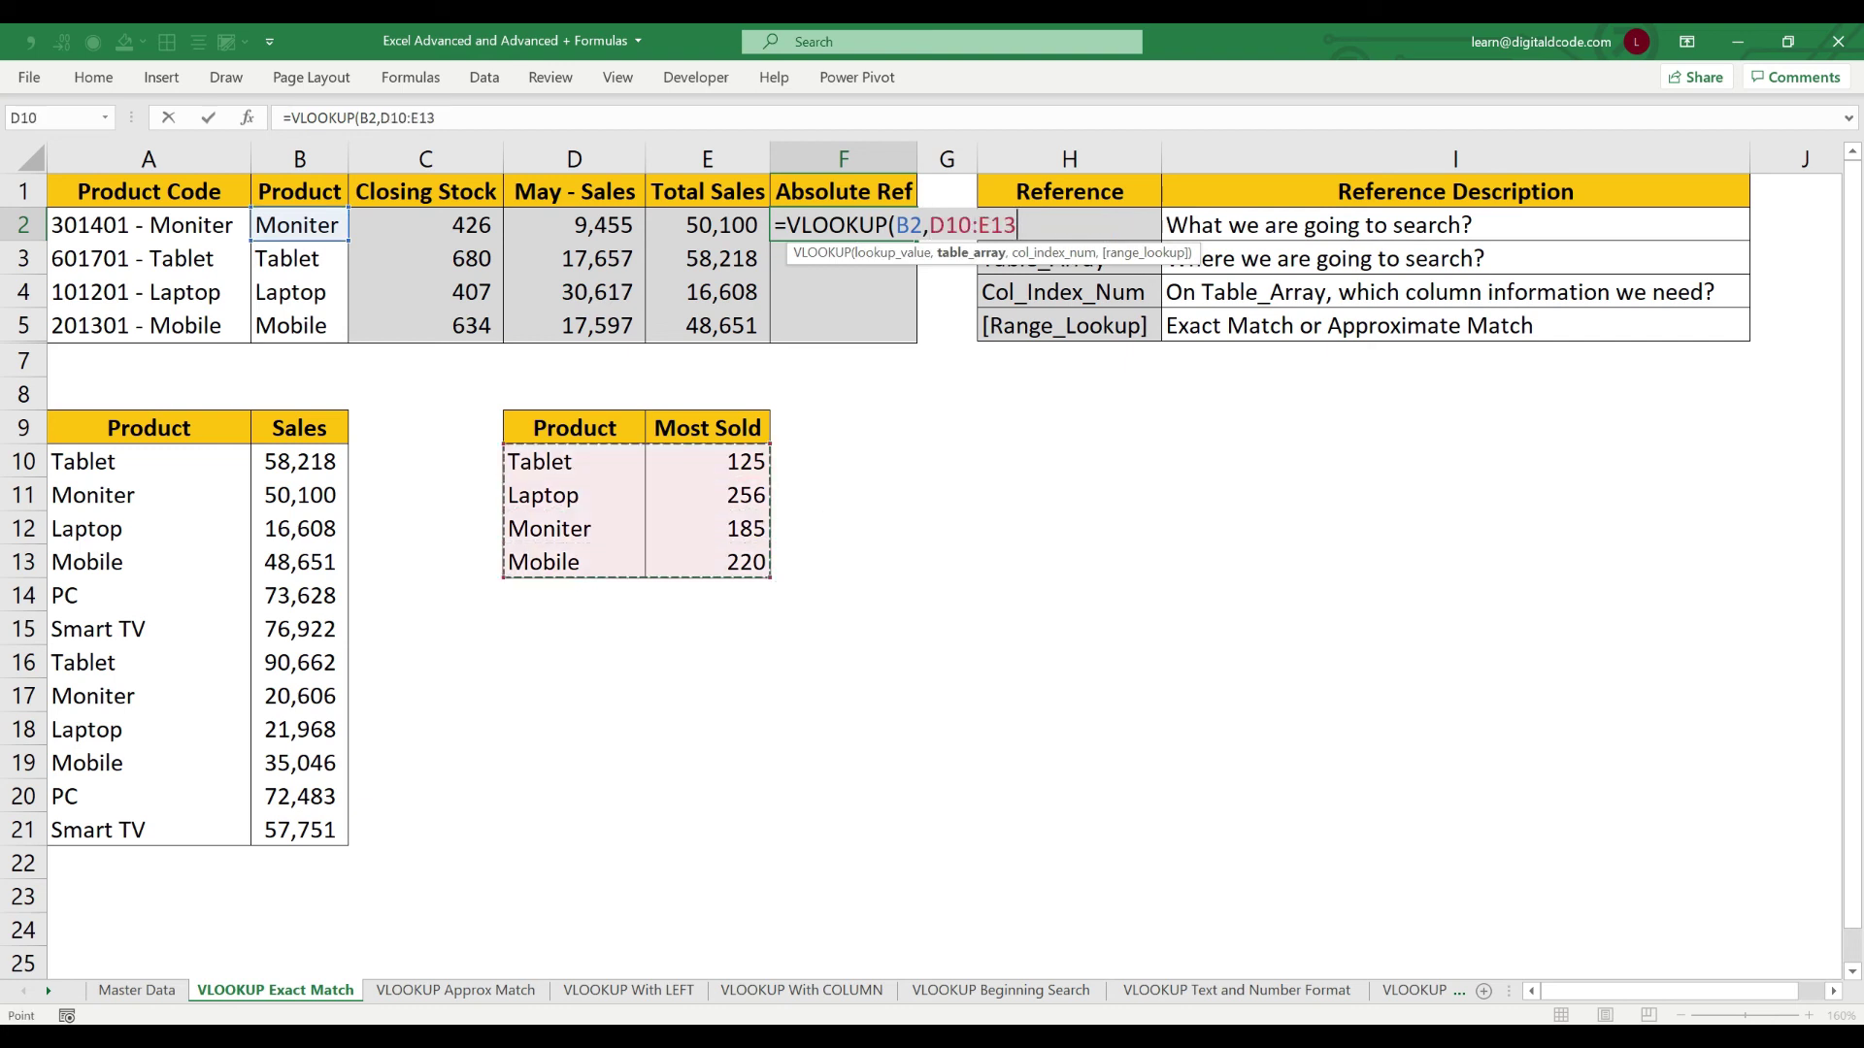
pyautogui.write(',')
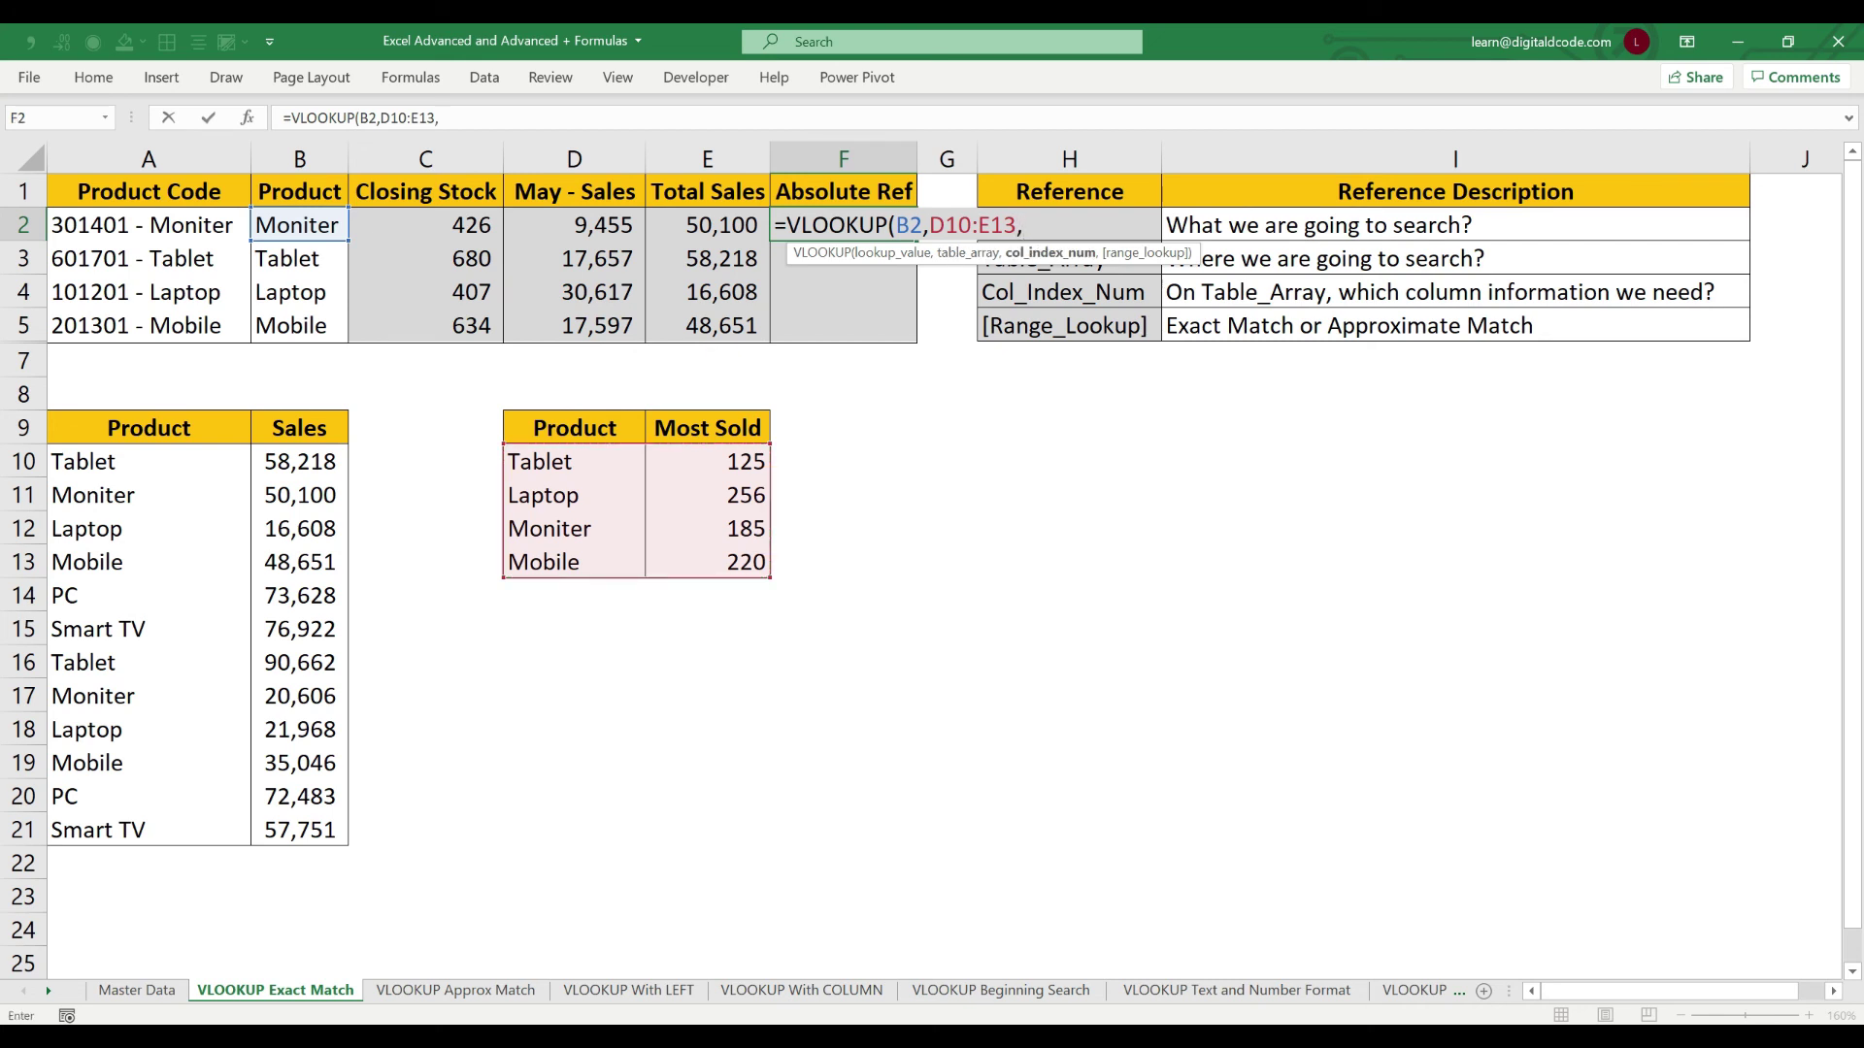
pyautogui.write('2')
pyautogui.write(',')
pyautogui.write('0)')
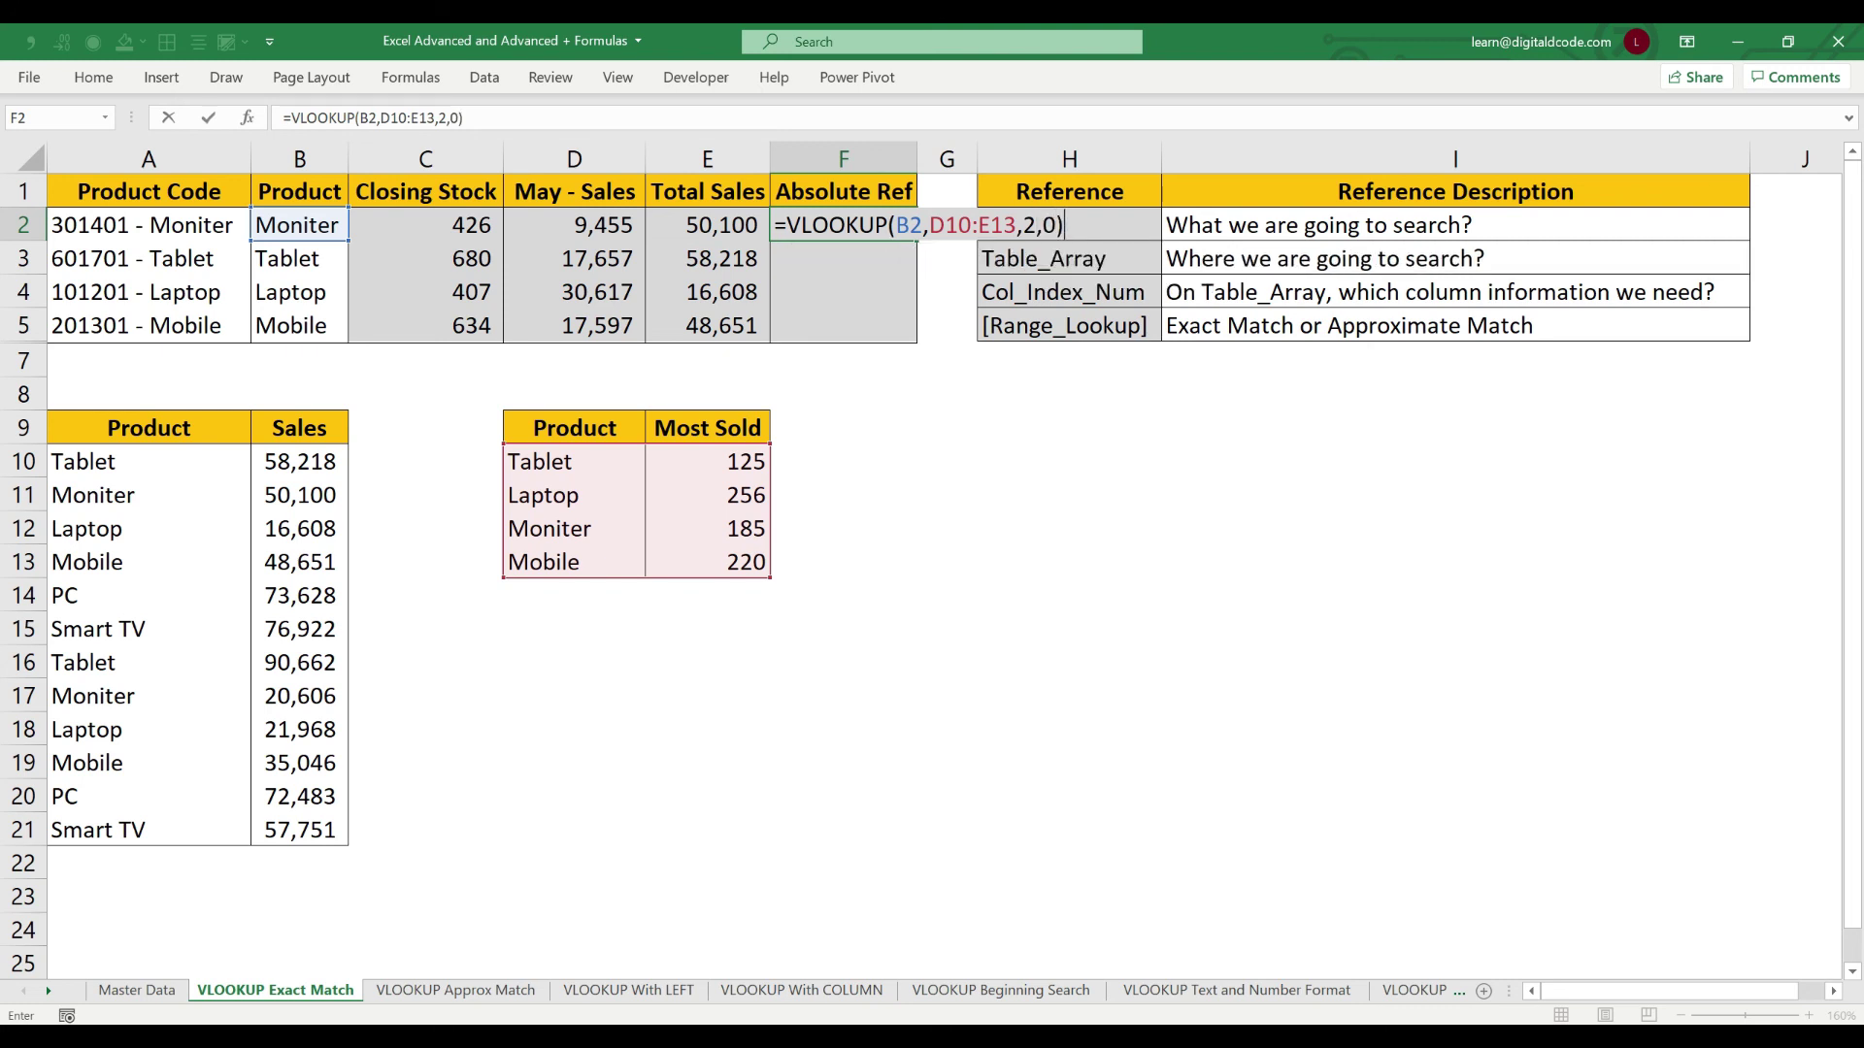
pyautogui.press('Return')
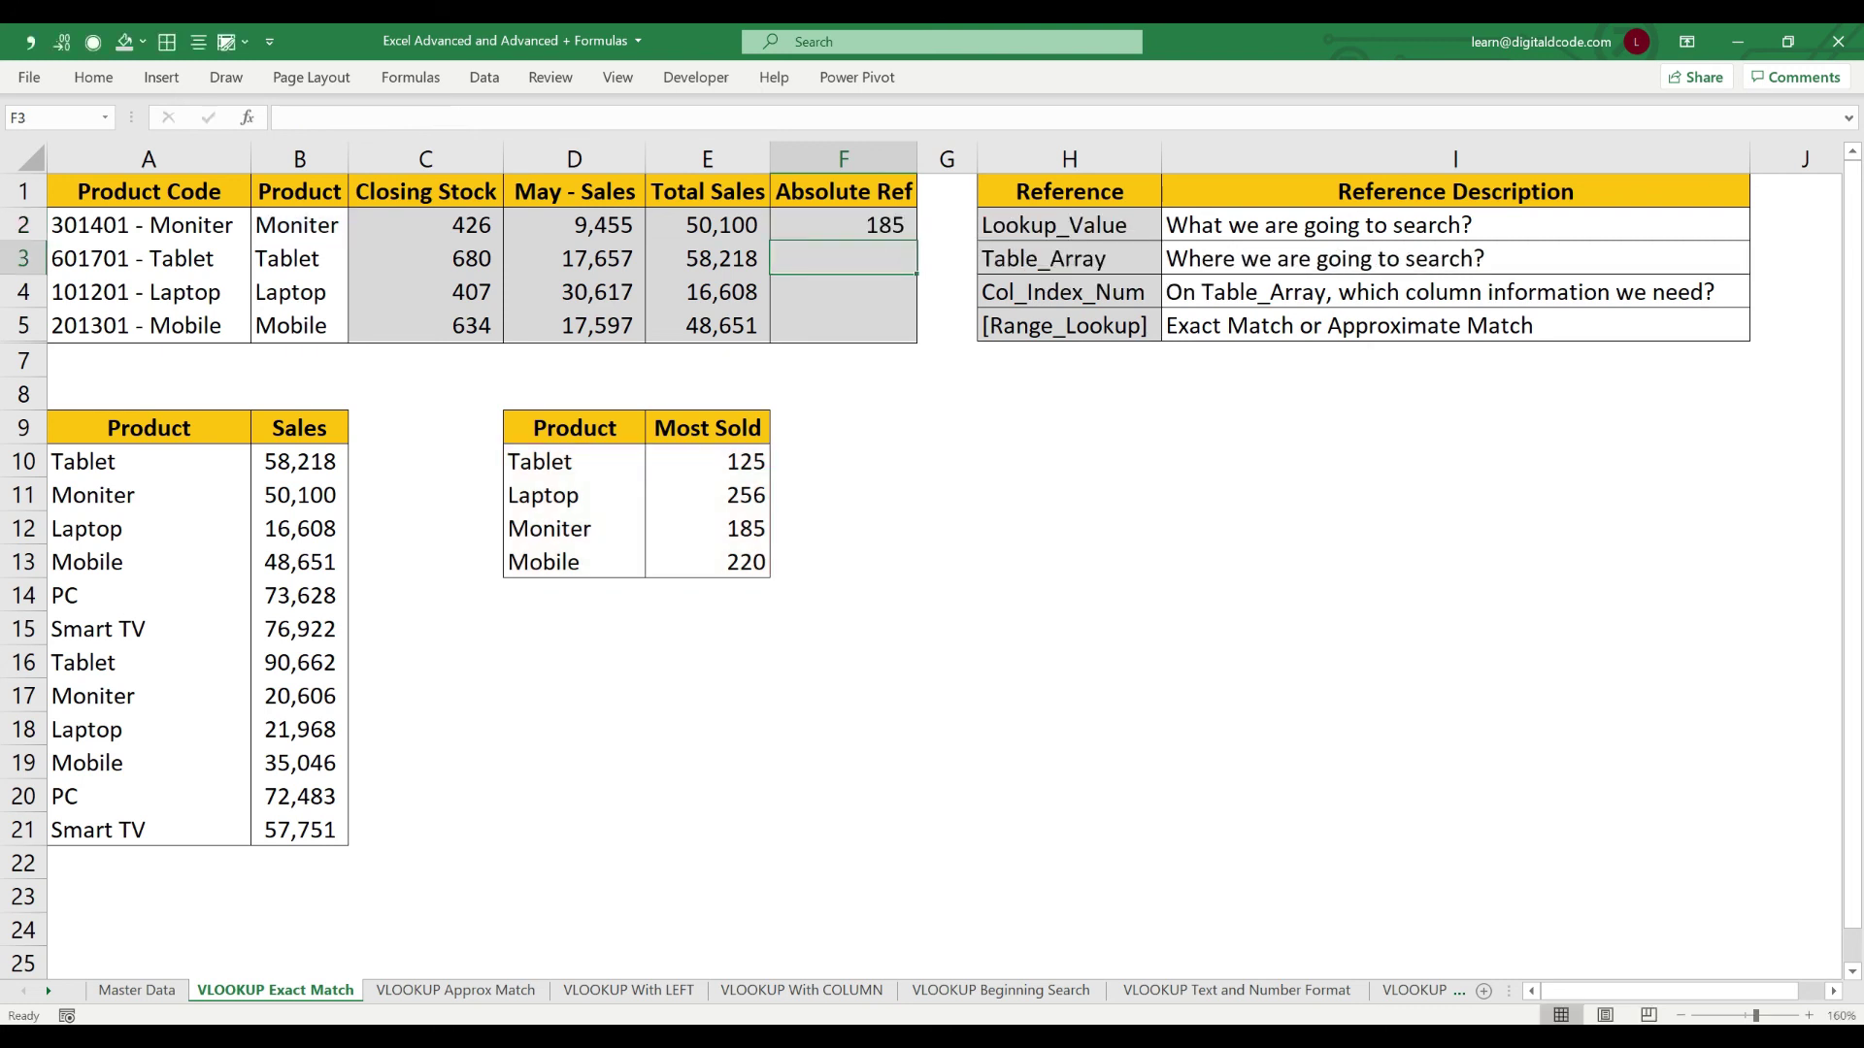
# Copy the Absolute Ref formula in F2 and paste it across F2:F5
pyautogui.press('Up')
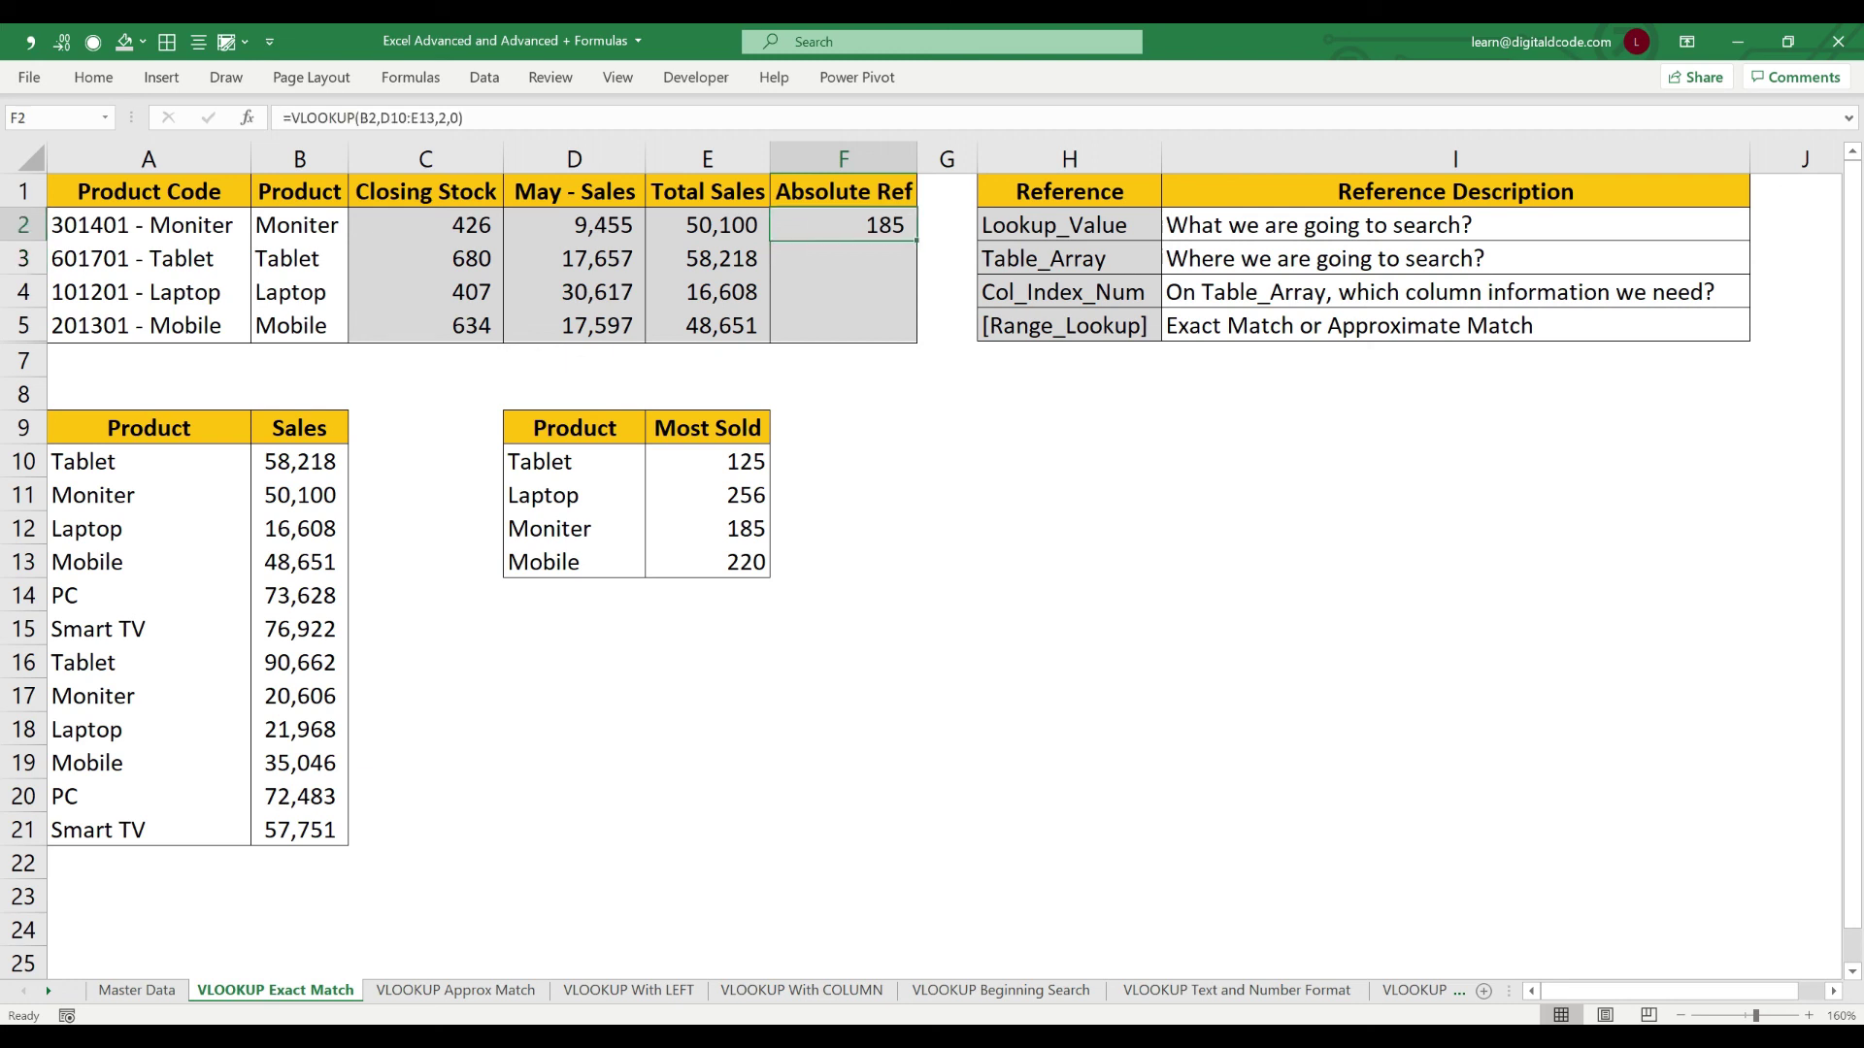
pyautogui.hotkey('ctrl', 'c')
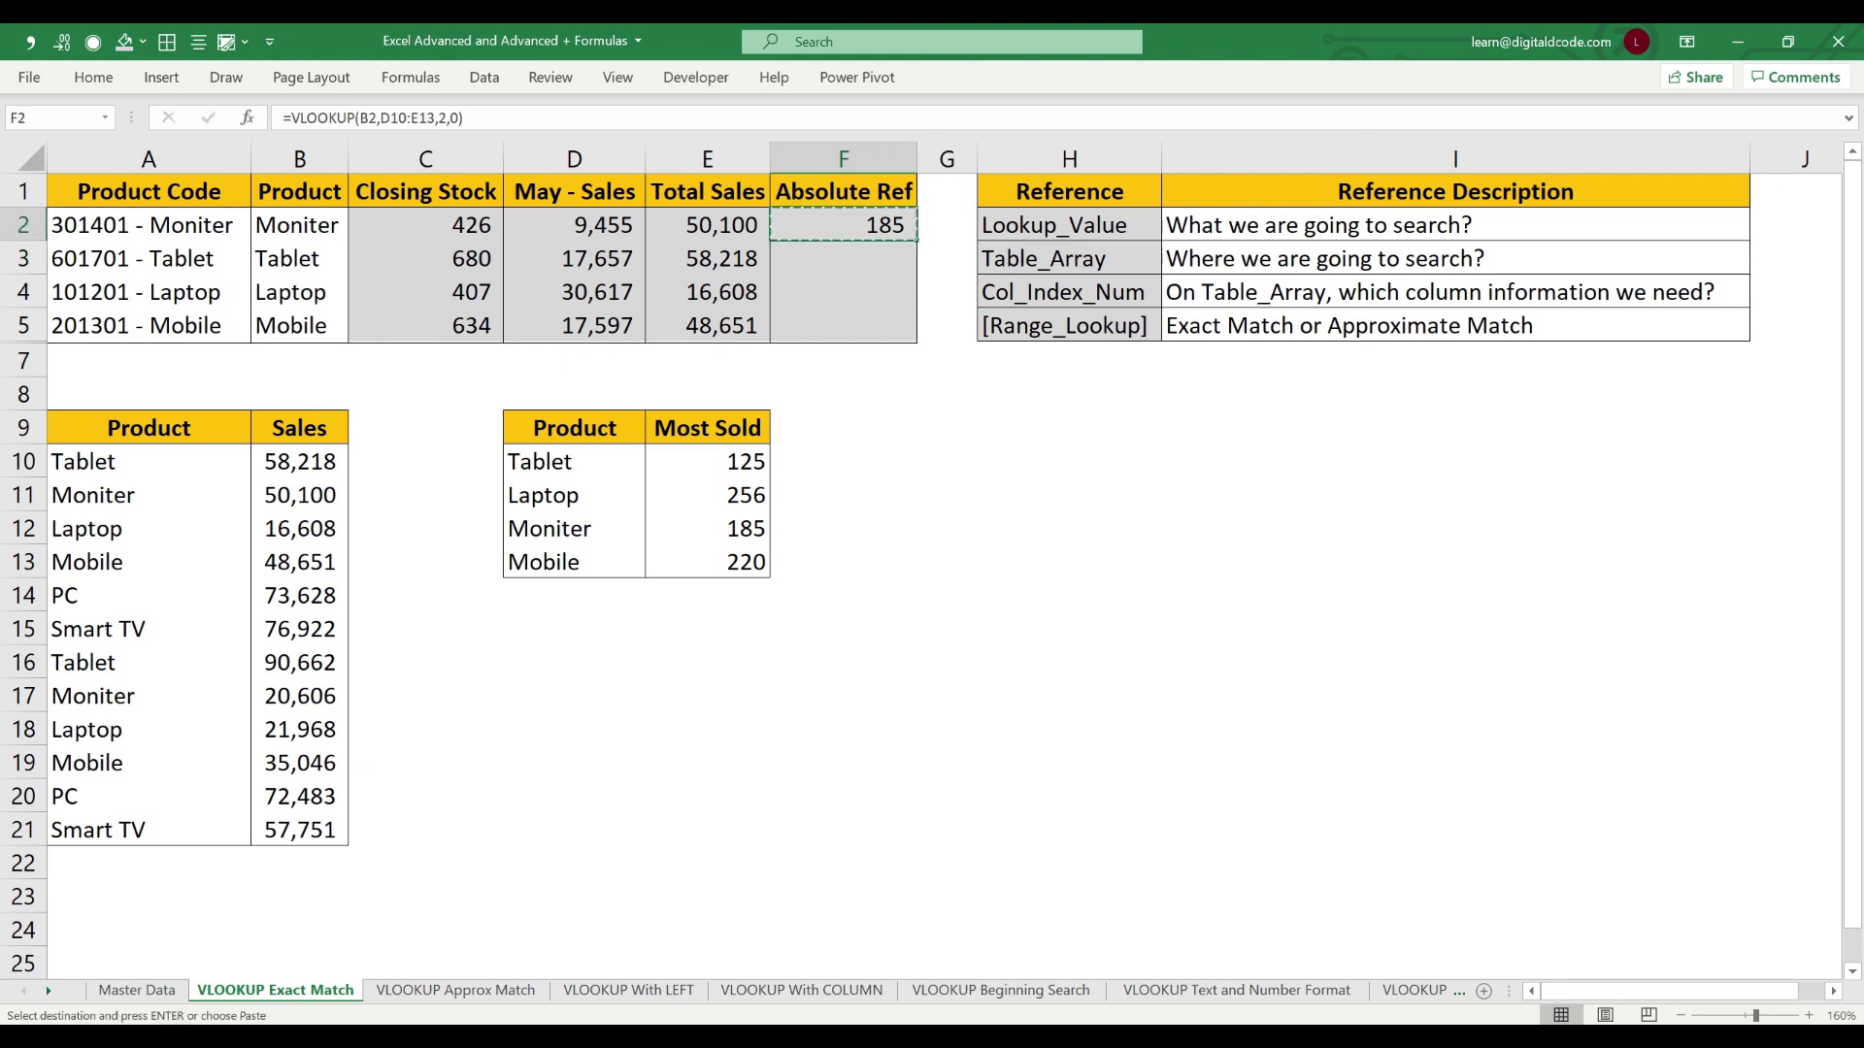
pyautogui.hotkey('shift', 'Down')
pyautogui.hotkey('shift', 'Down')
pyautogui.hotkey('shift', 'Down')
pyautogui.hotkey('ctrl', 'v')
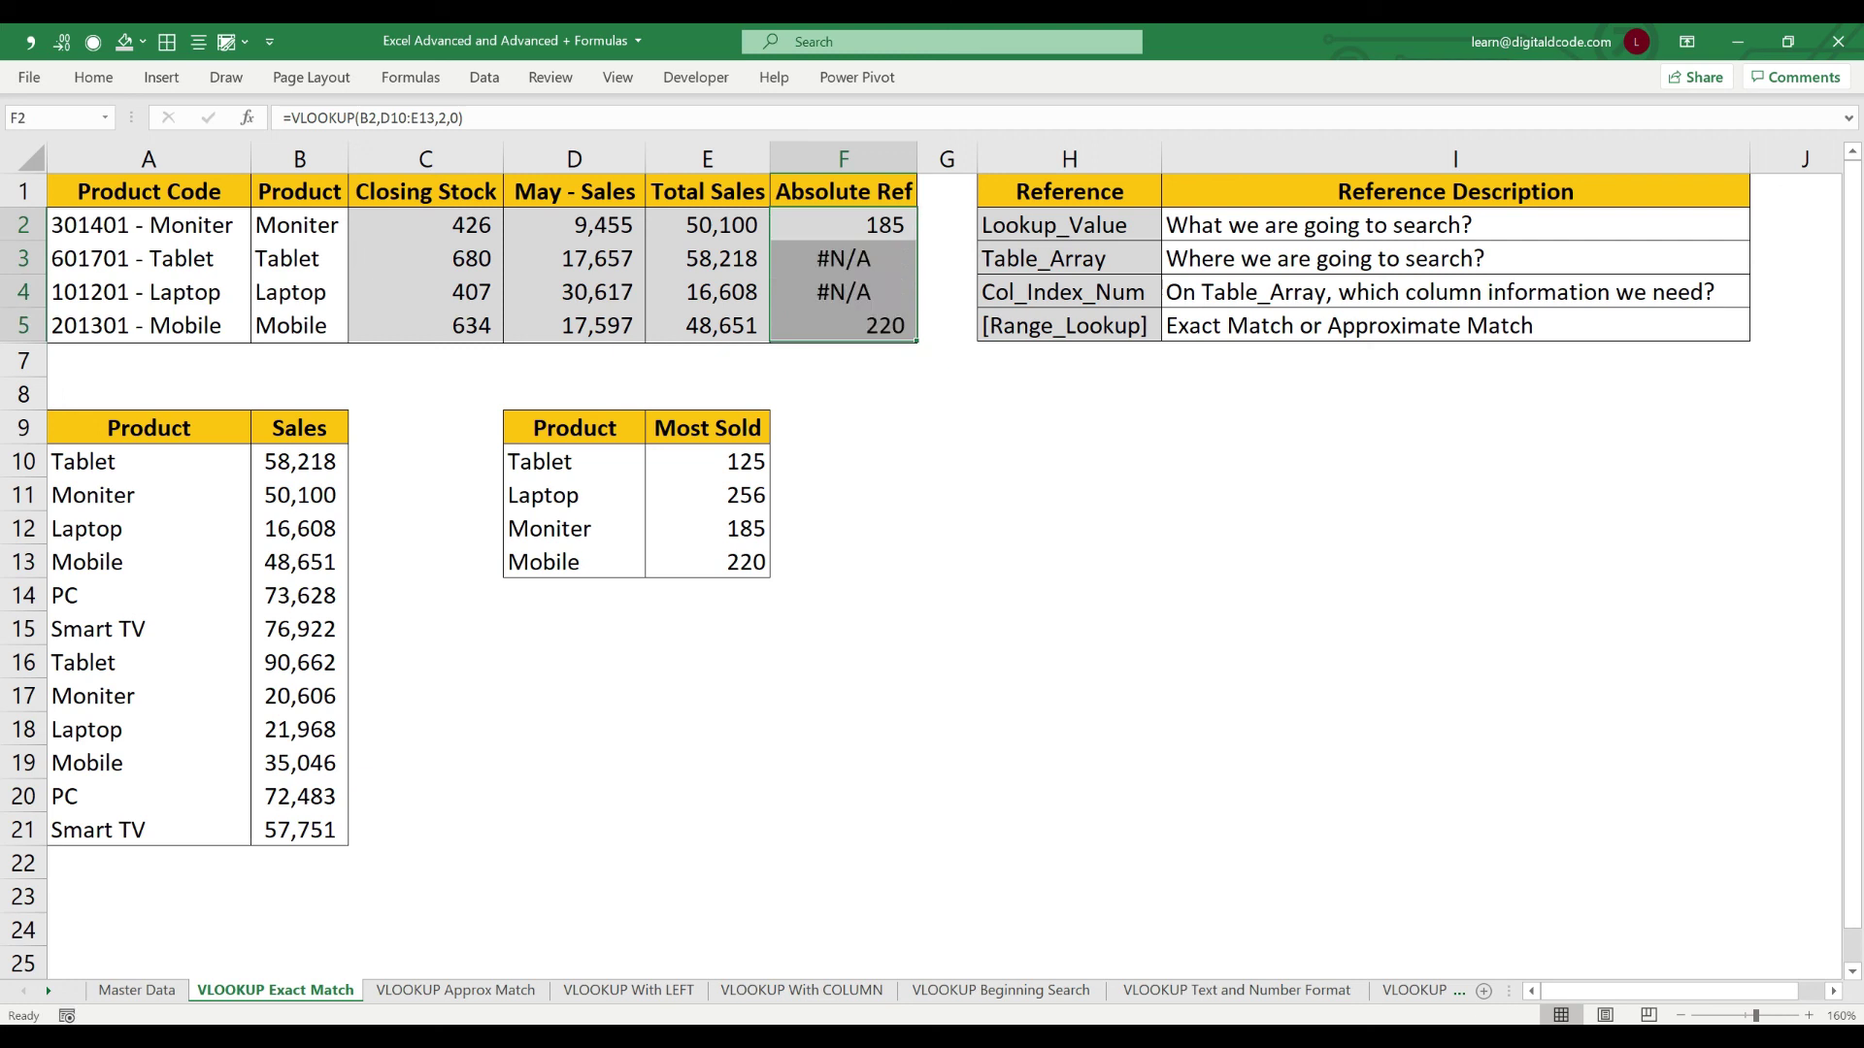
# Examine the table array ranges in the F2:F4 formulas against the Moniter and Tablet rows of the Most Sold table
pyautogui.press('Down')
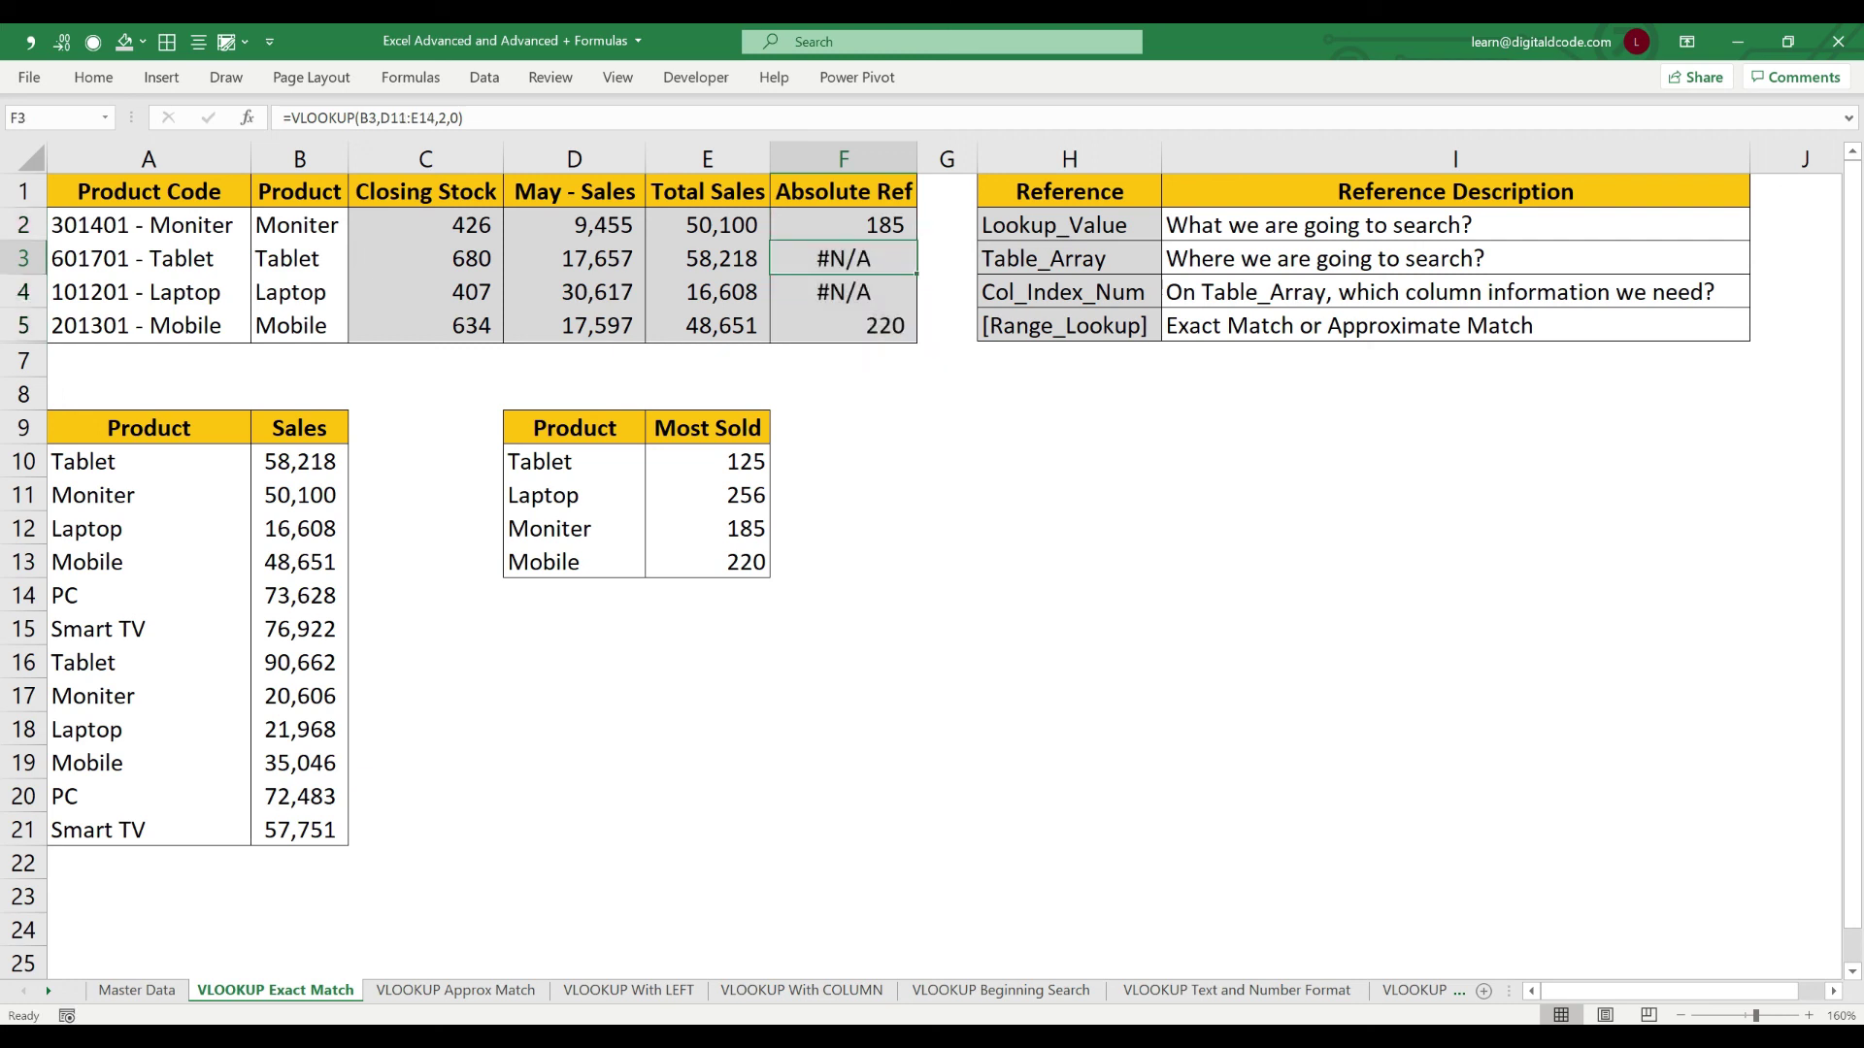
pyautogui.press('Down')
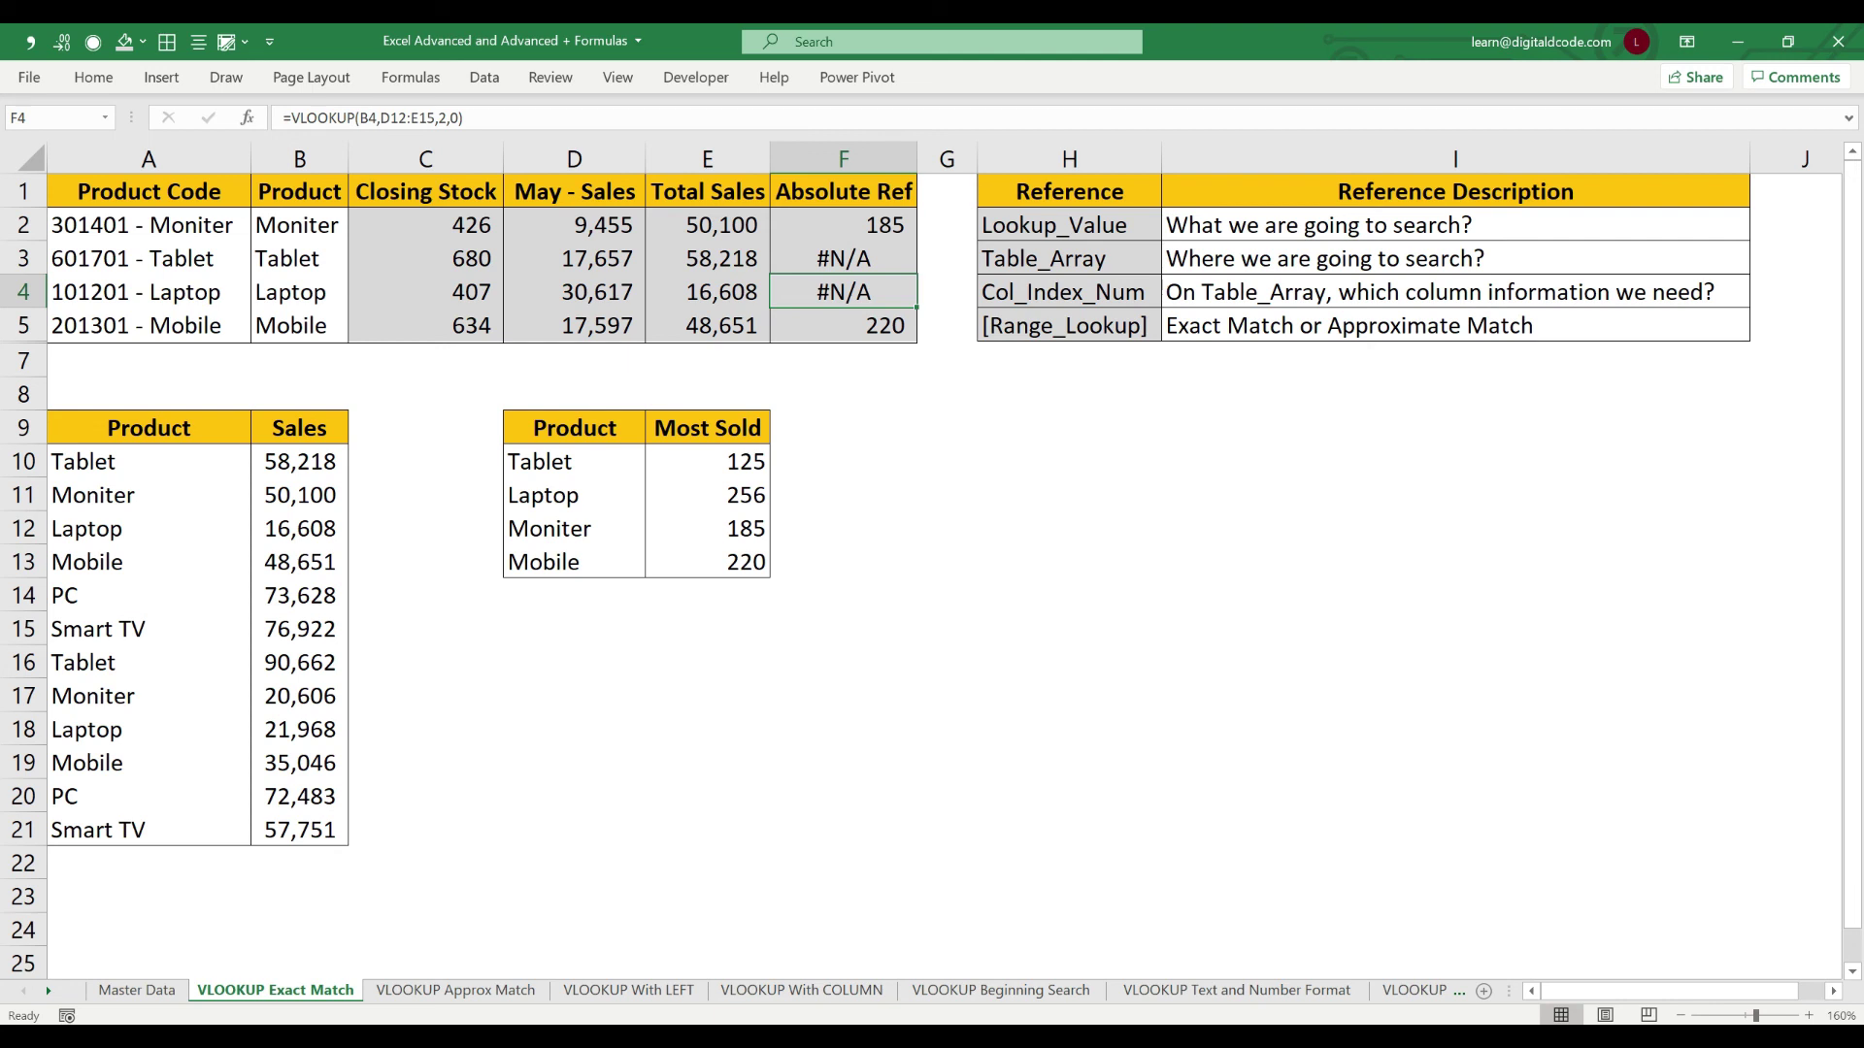
pyautogui.press('Up')
pyautogui.press('Up')
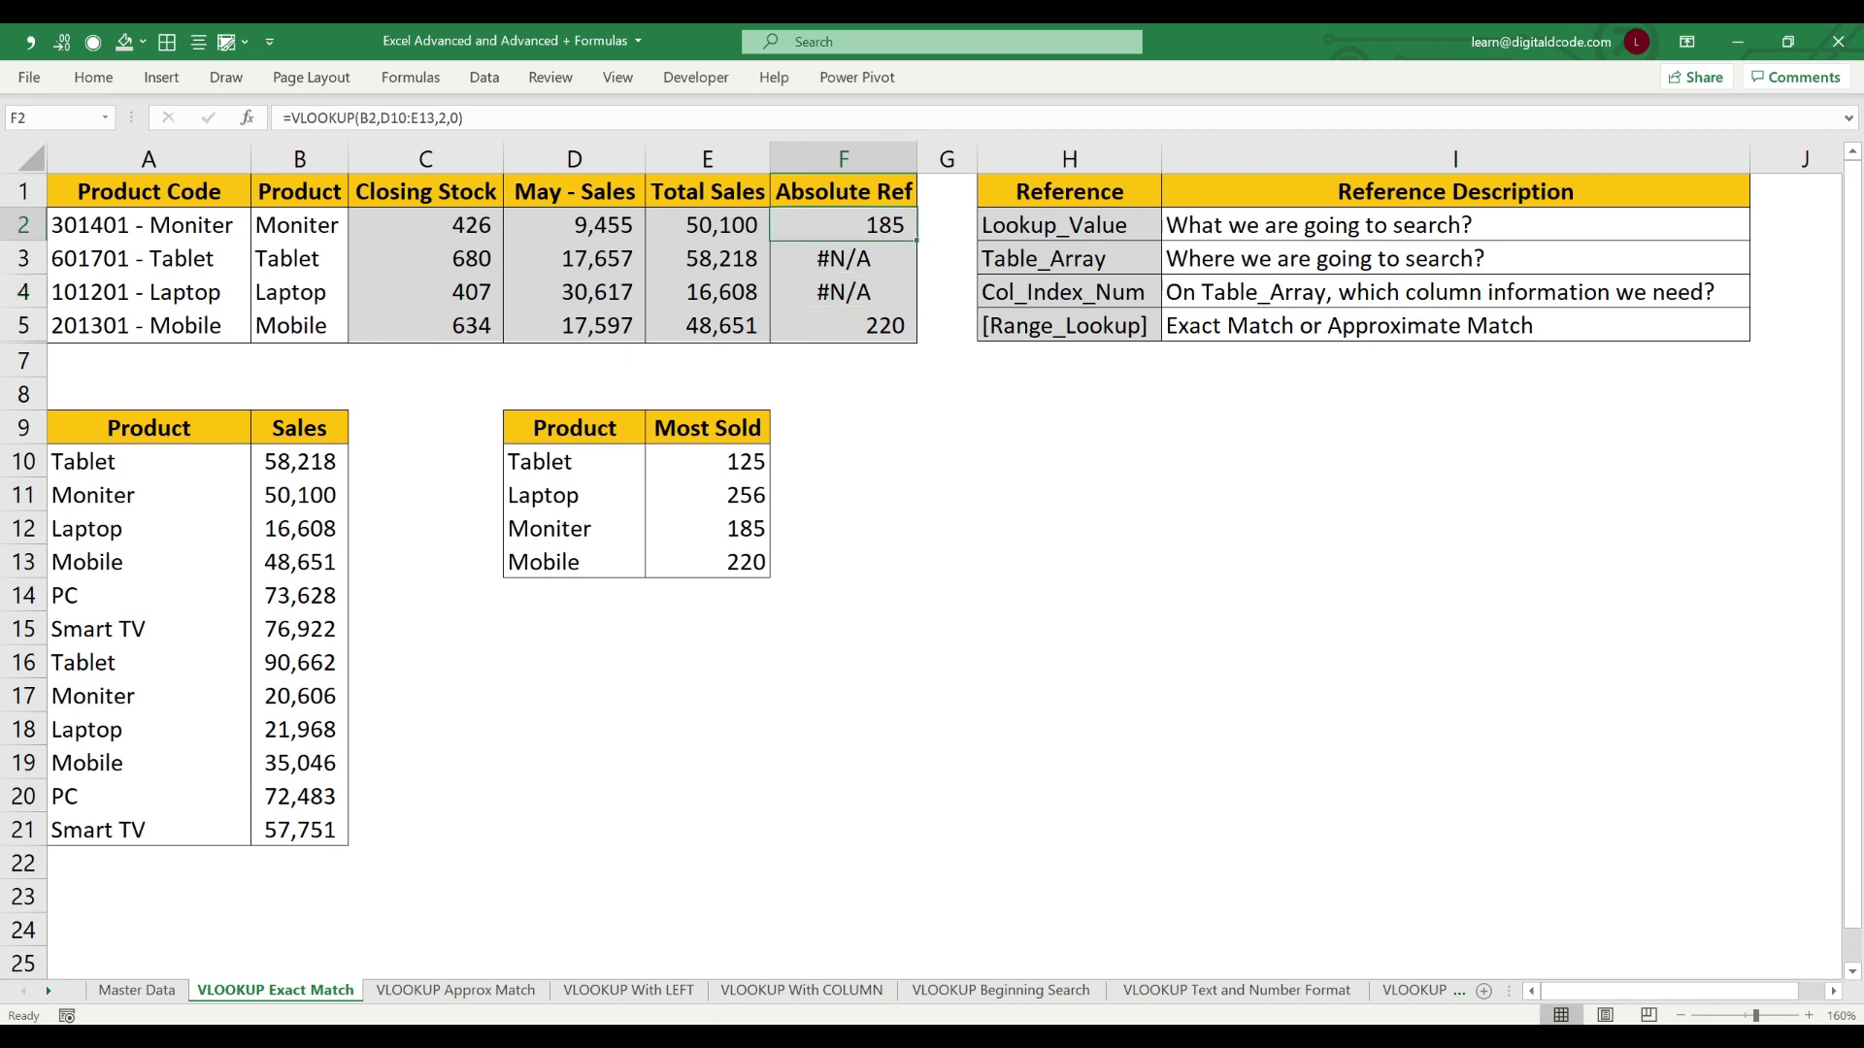
pyautogui.click(573, 529)
pyautogui.press('Right')
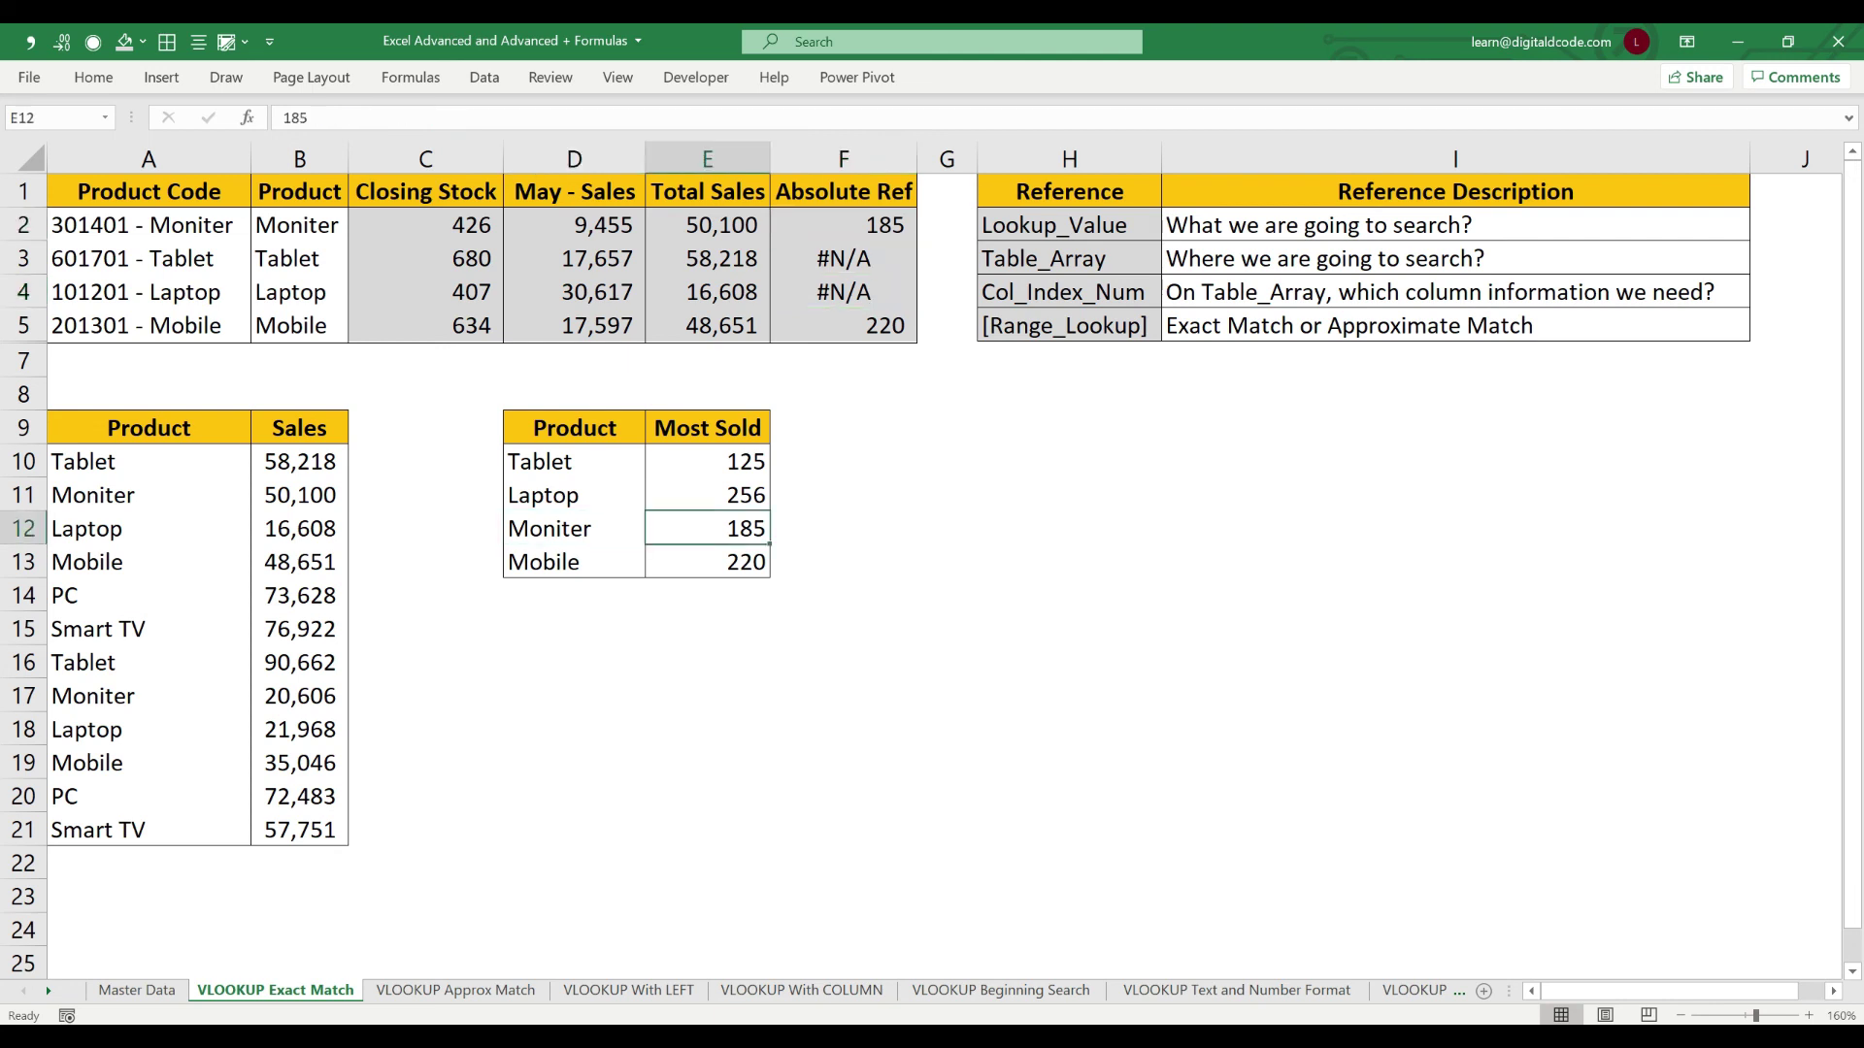
pyautogui.click(842, 258)
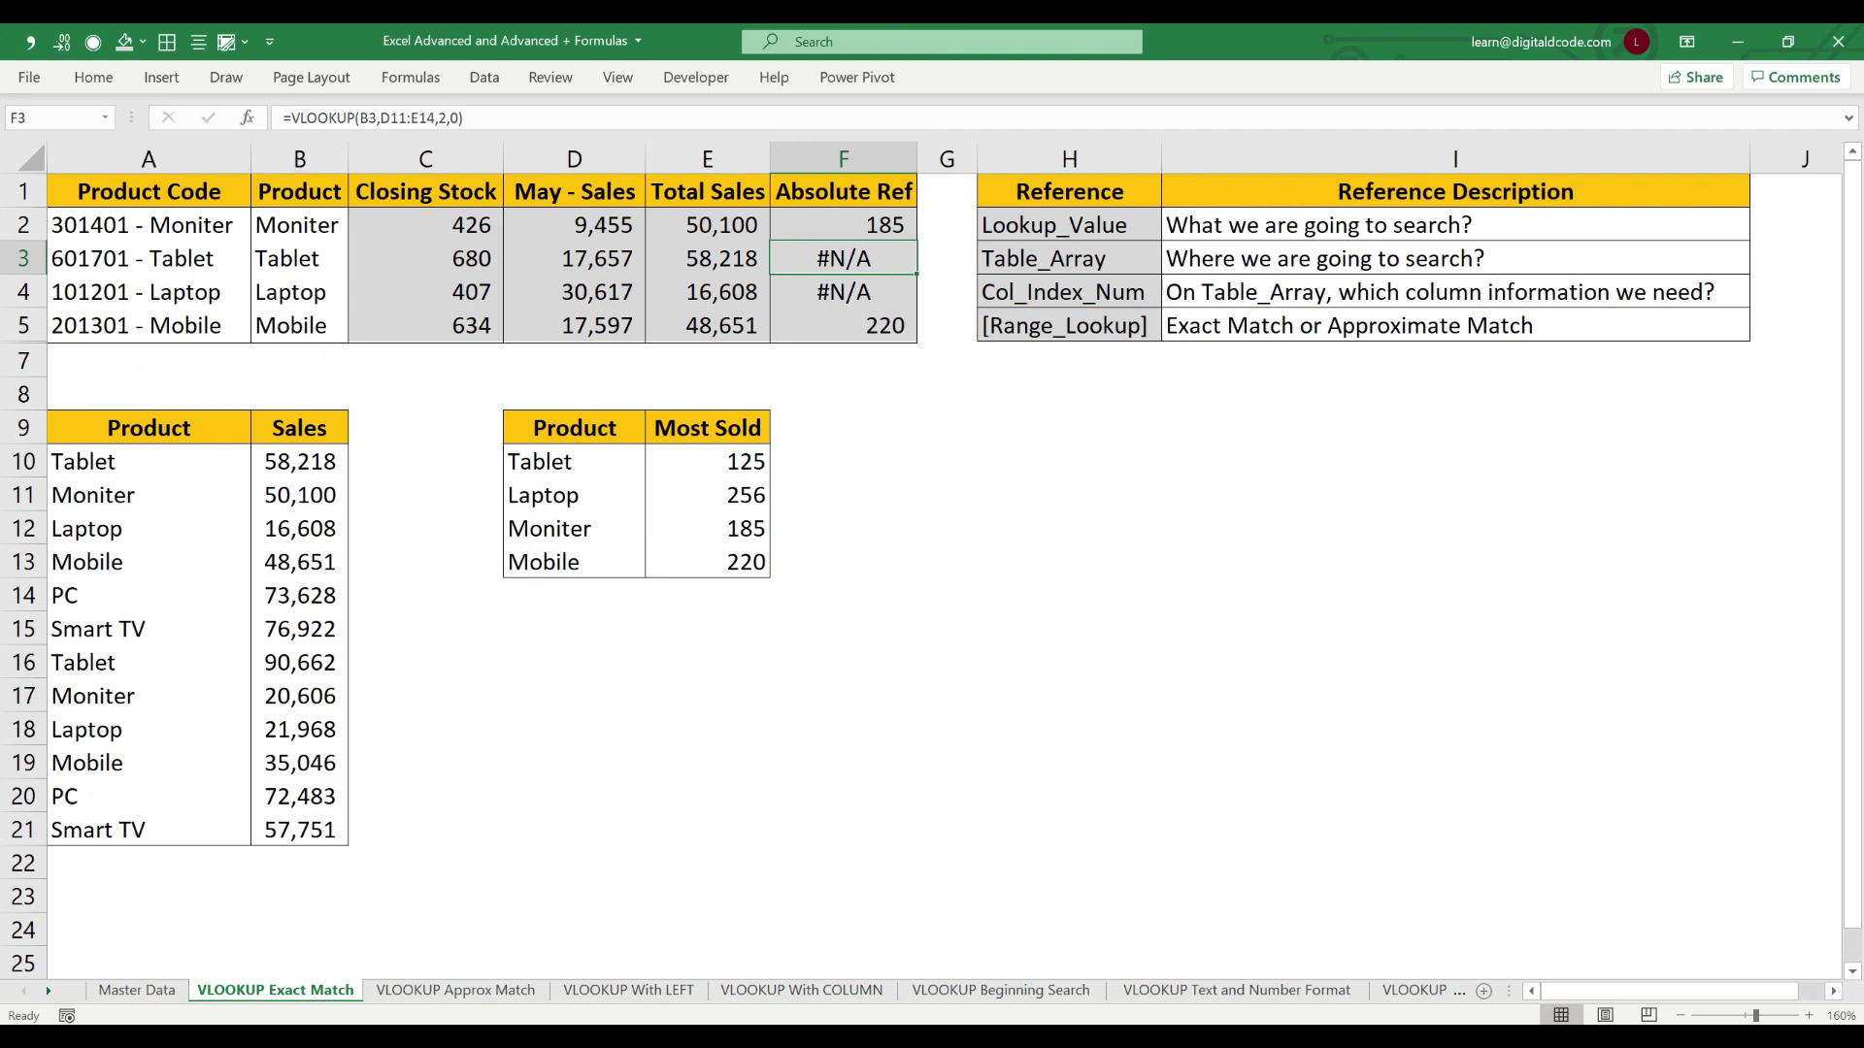
pyautogui.click(707, 462)
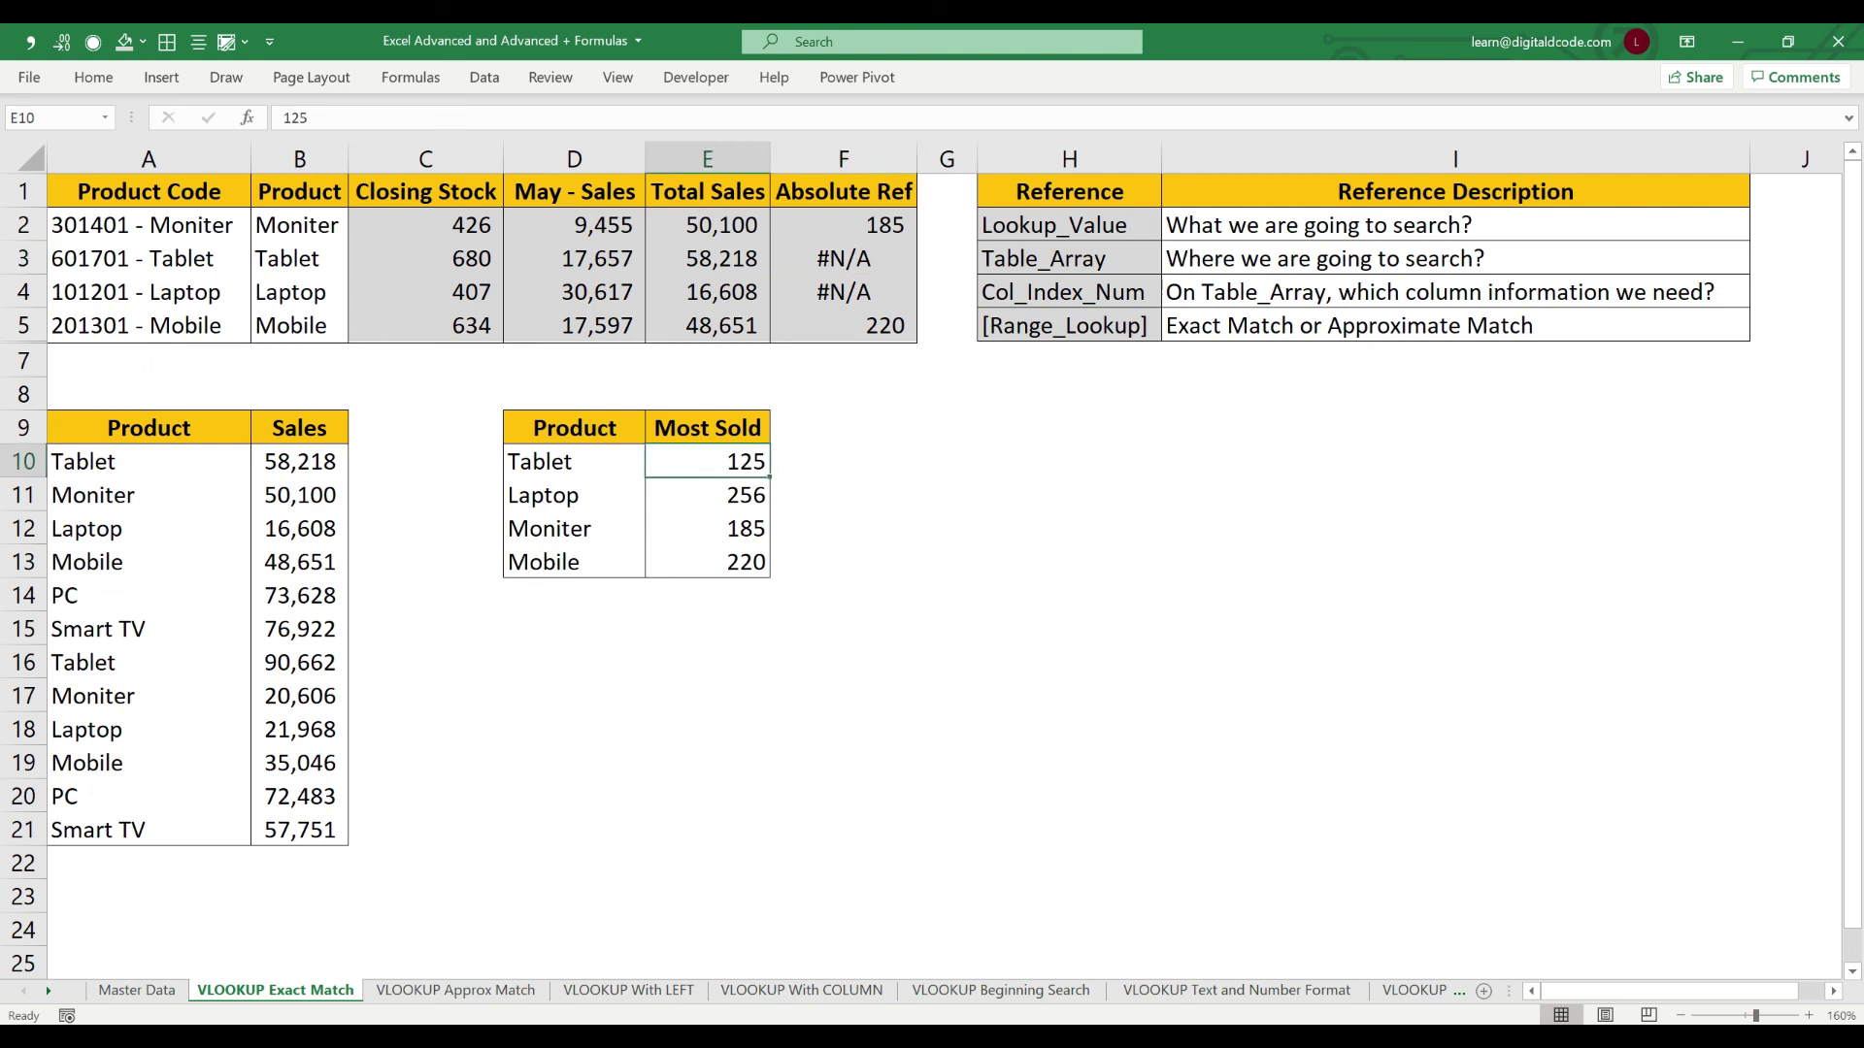
pyautogui.click(843, 225)
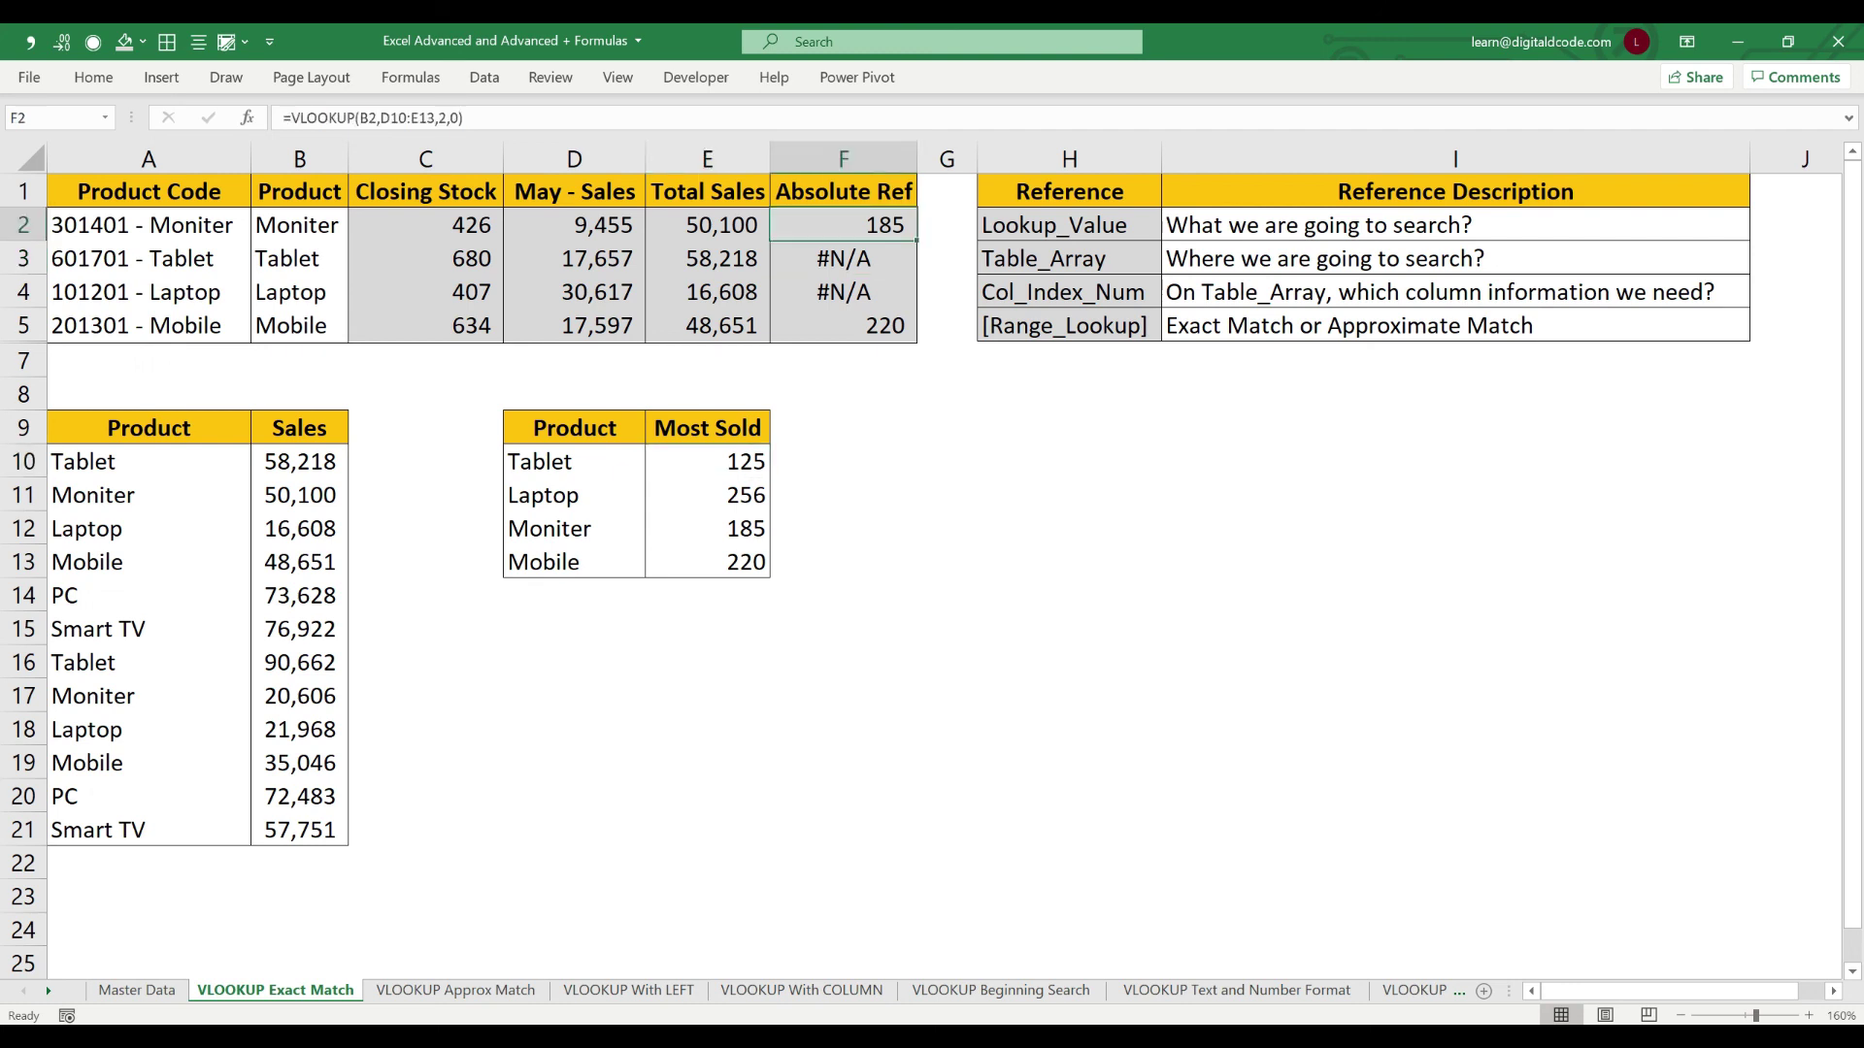
pyautogui.press('F2')
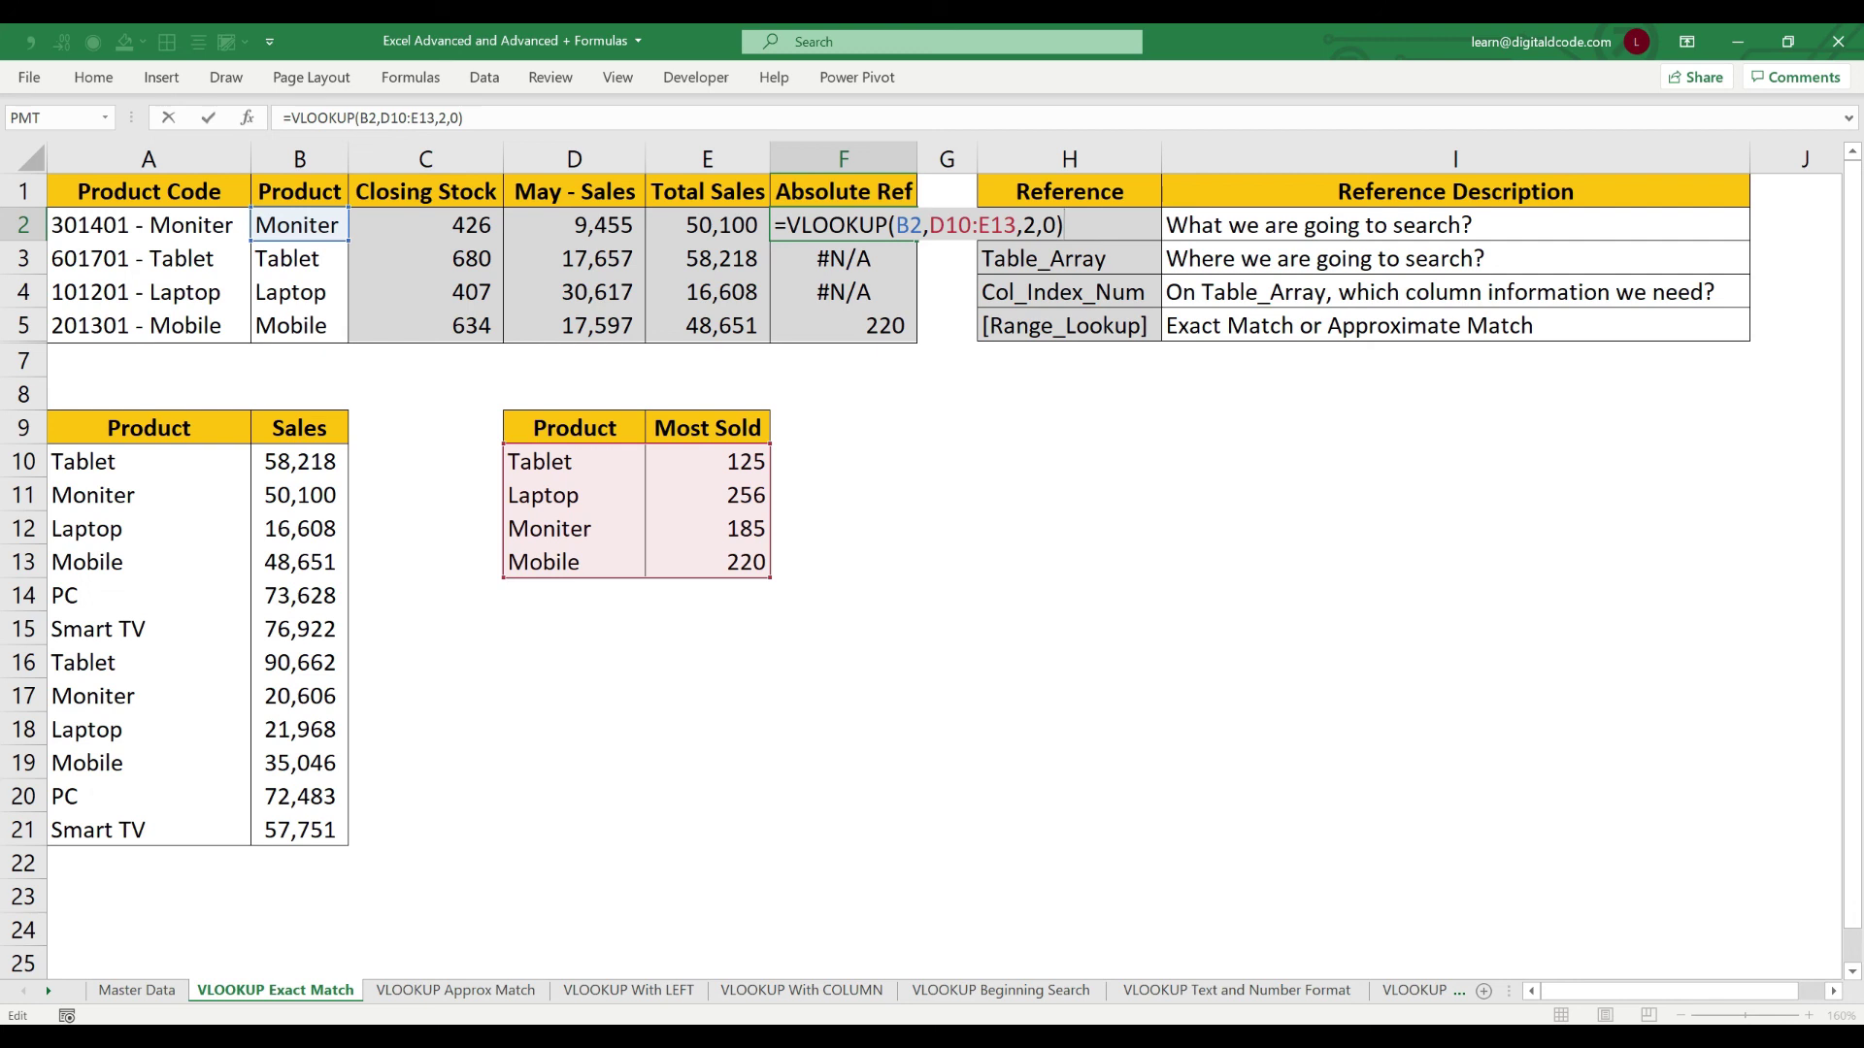
pyautogui.hotkey('ctrl', 'Return')
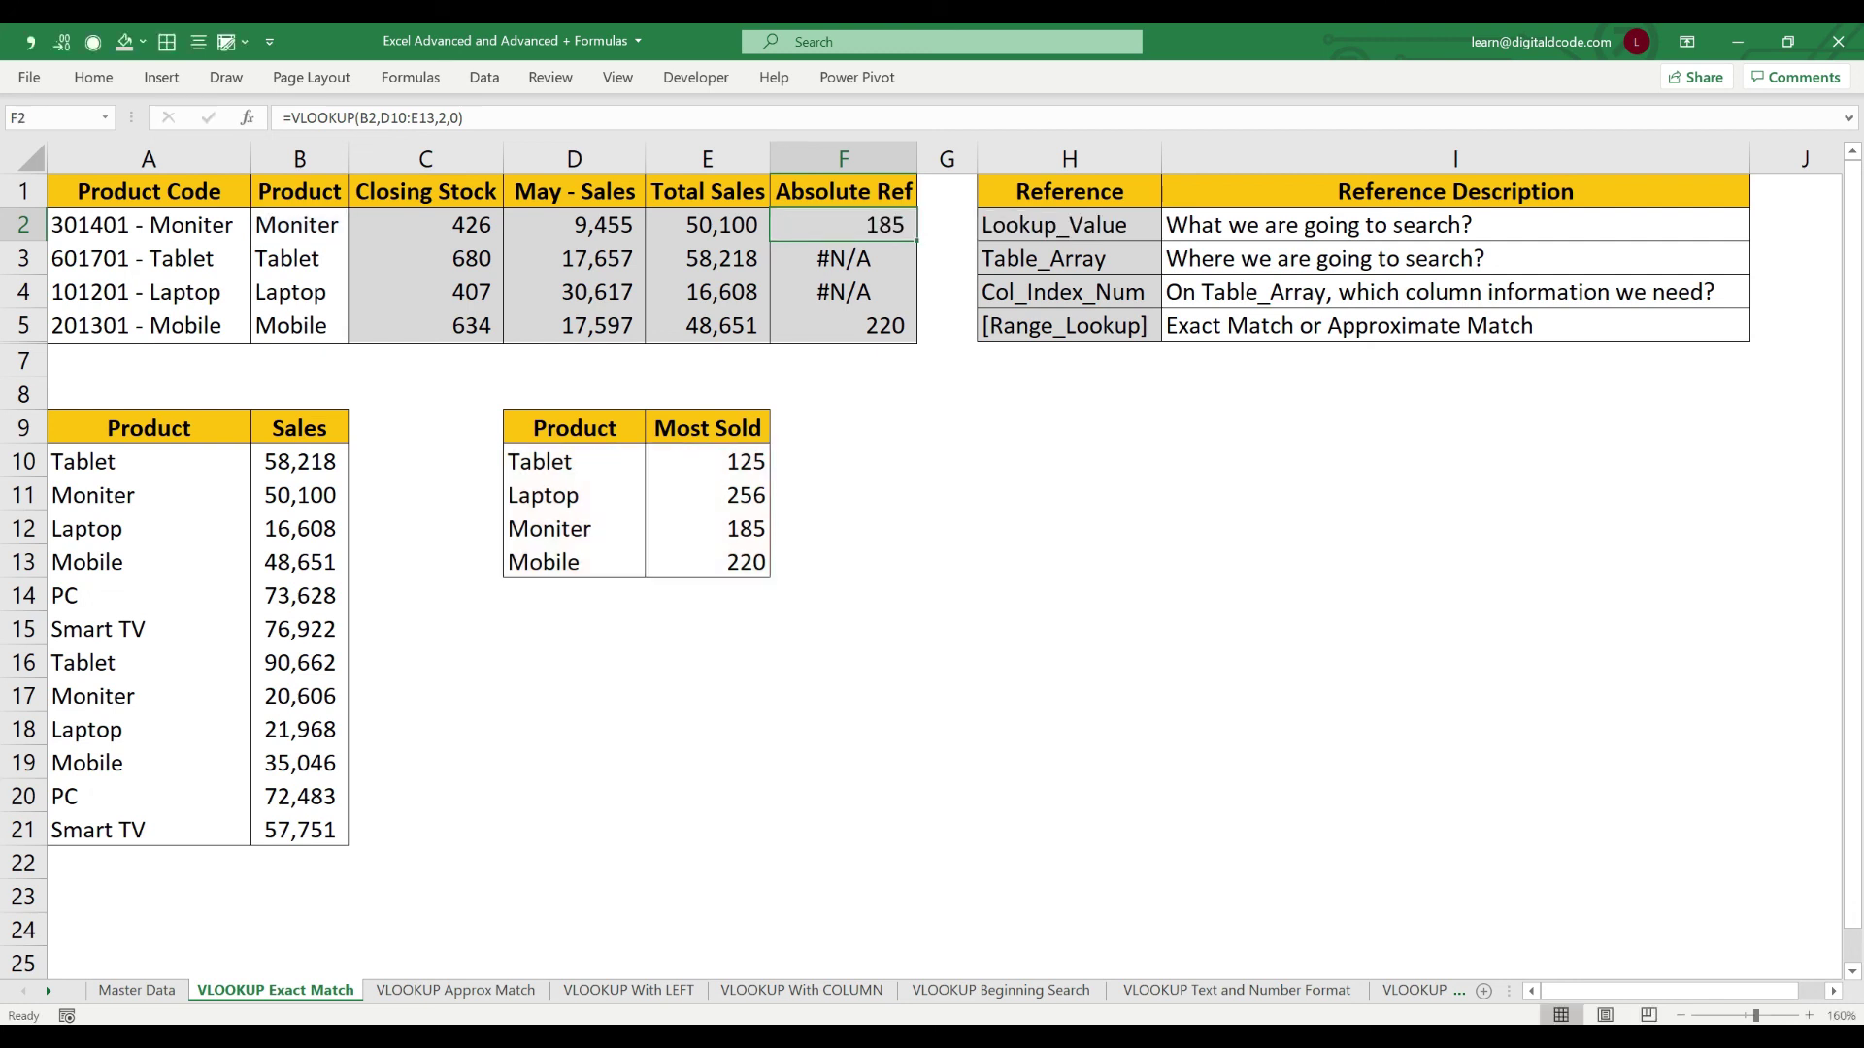
pyautogui.press('Down')
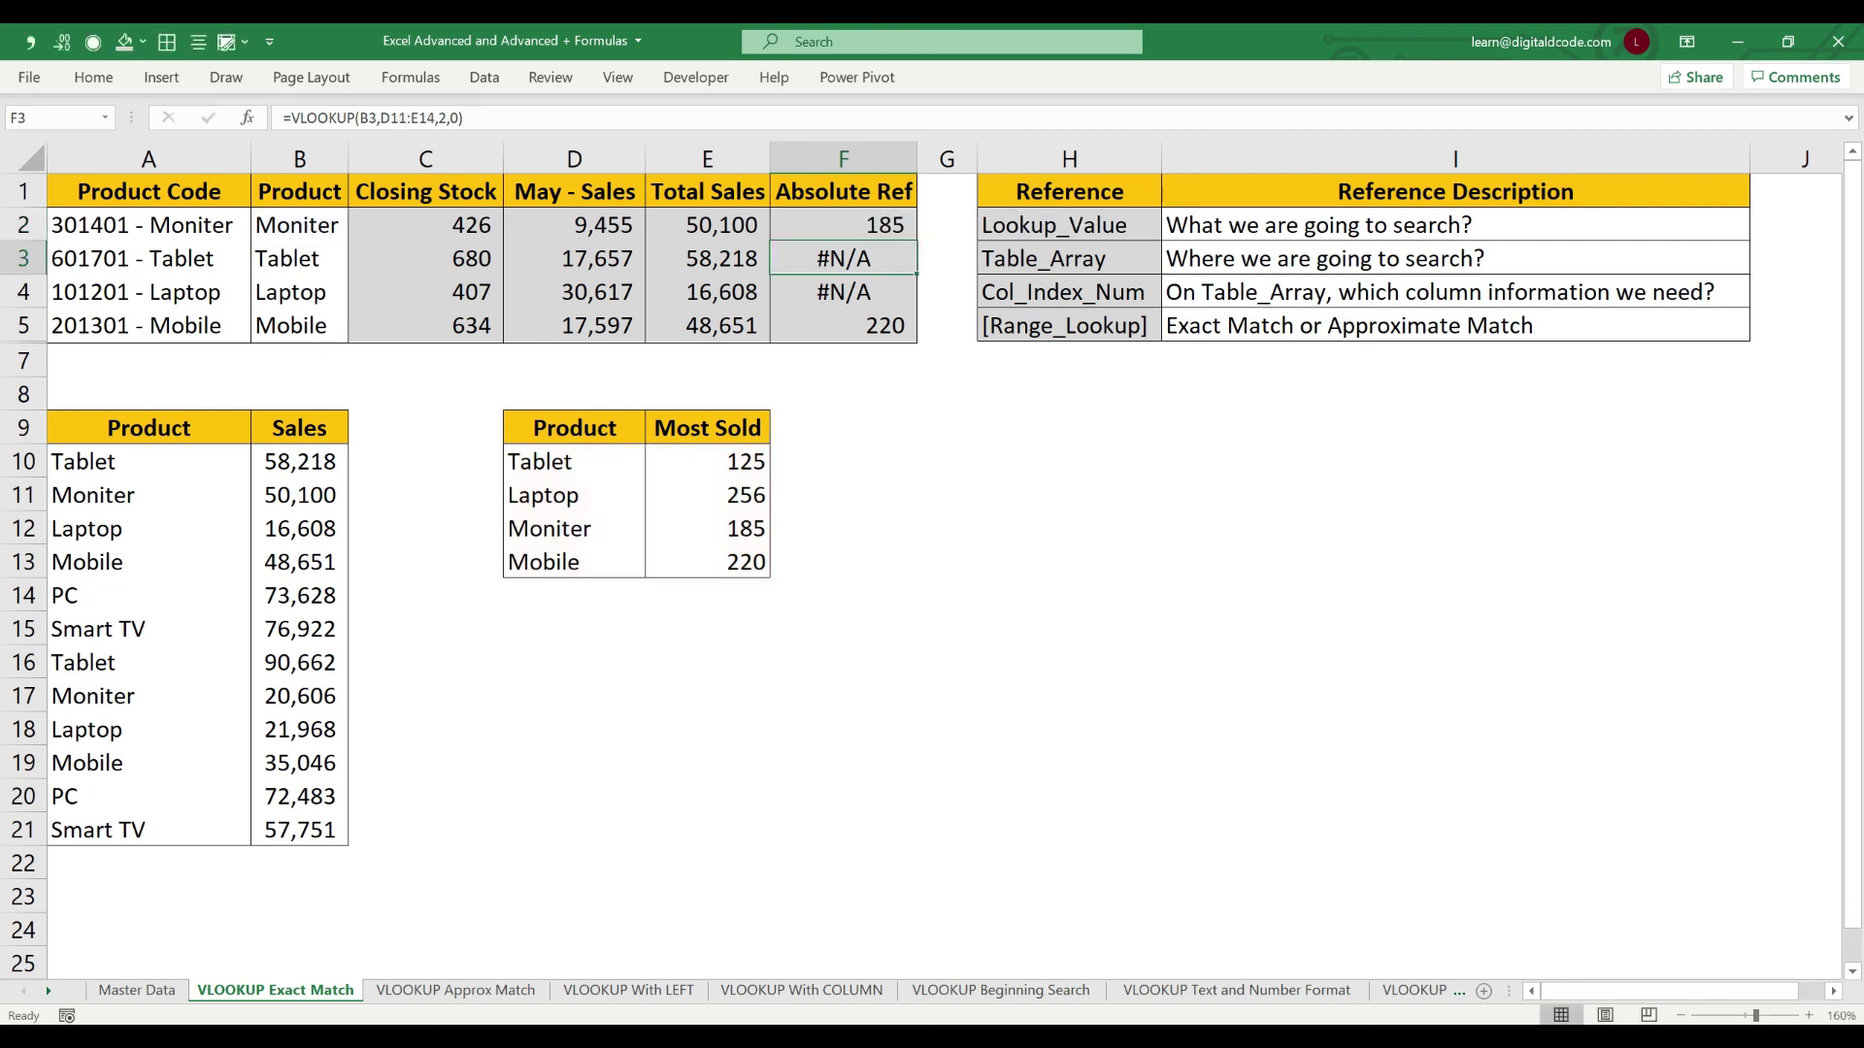
# Compare the table array references in Absolute Ref formulas F2 and F3 for the Moniter and Tablet rows
pyautogui.press('Up')
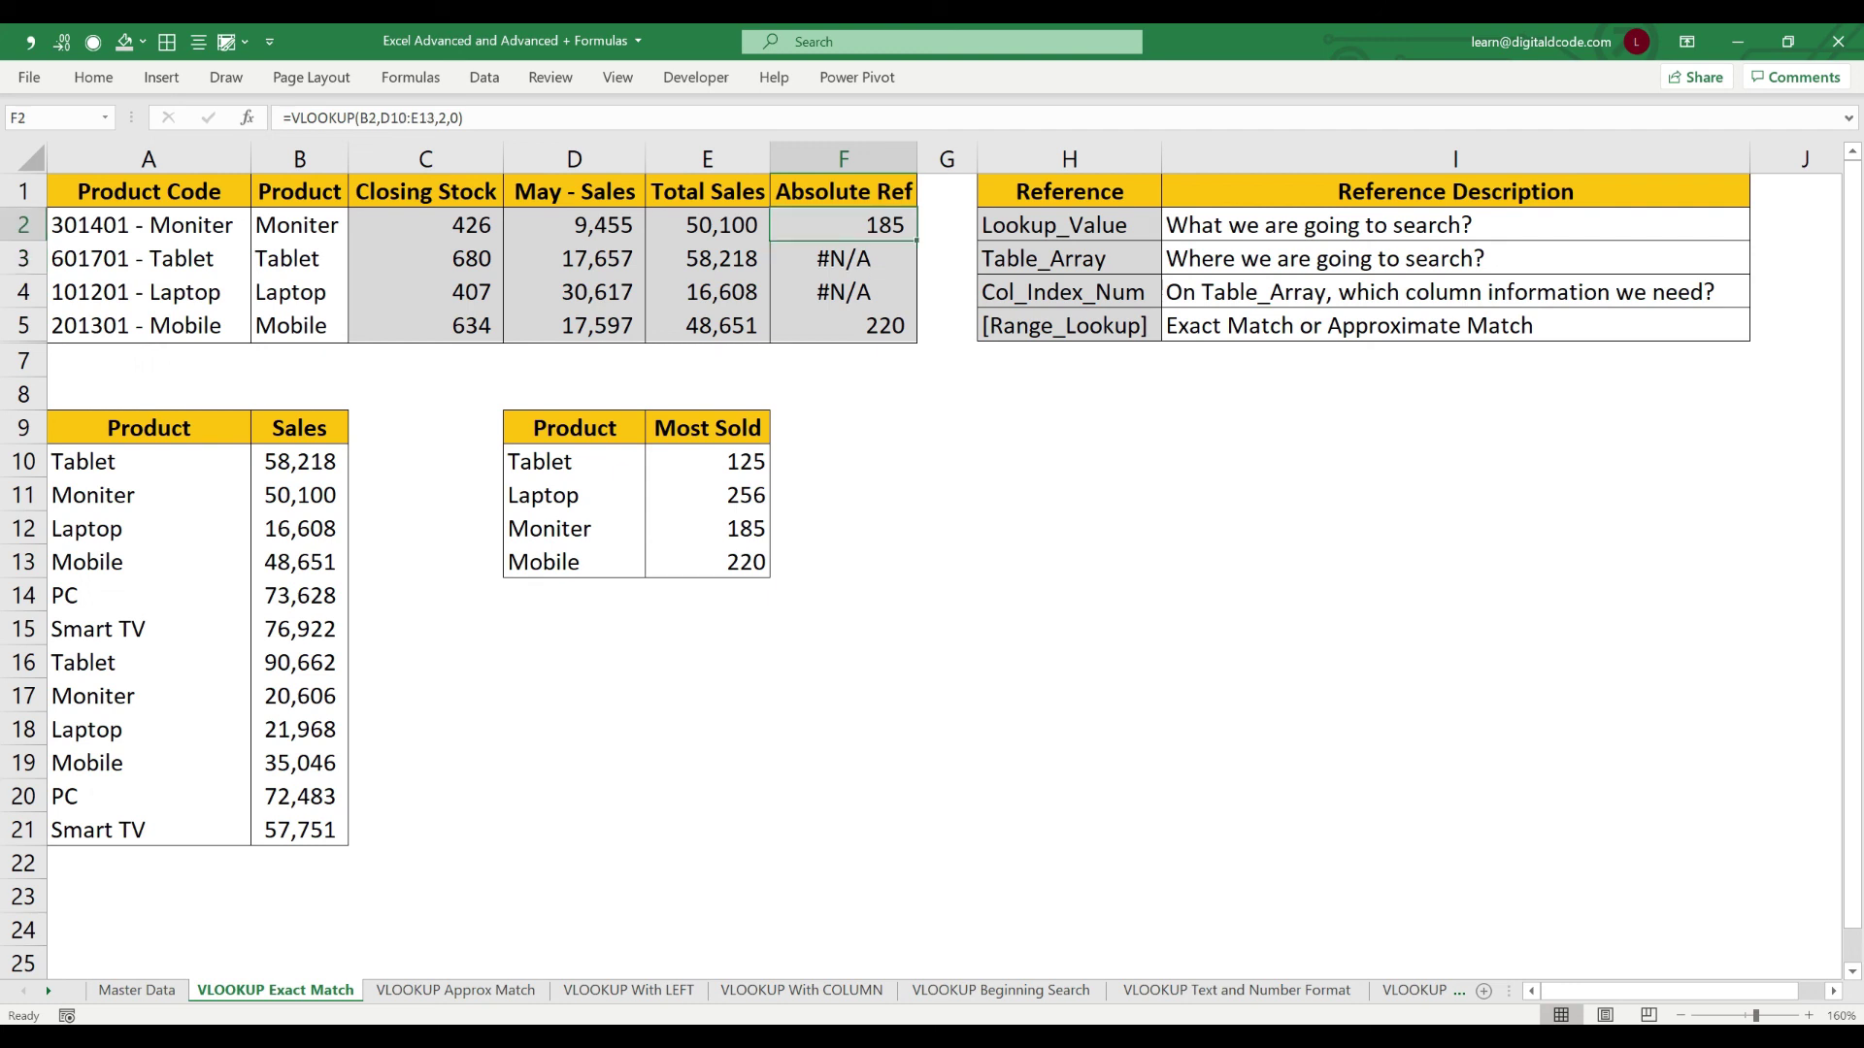
pyautogui.press('Down')
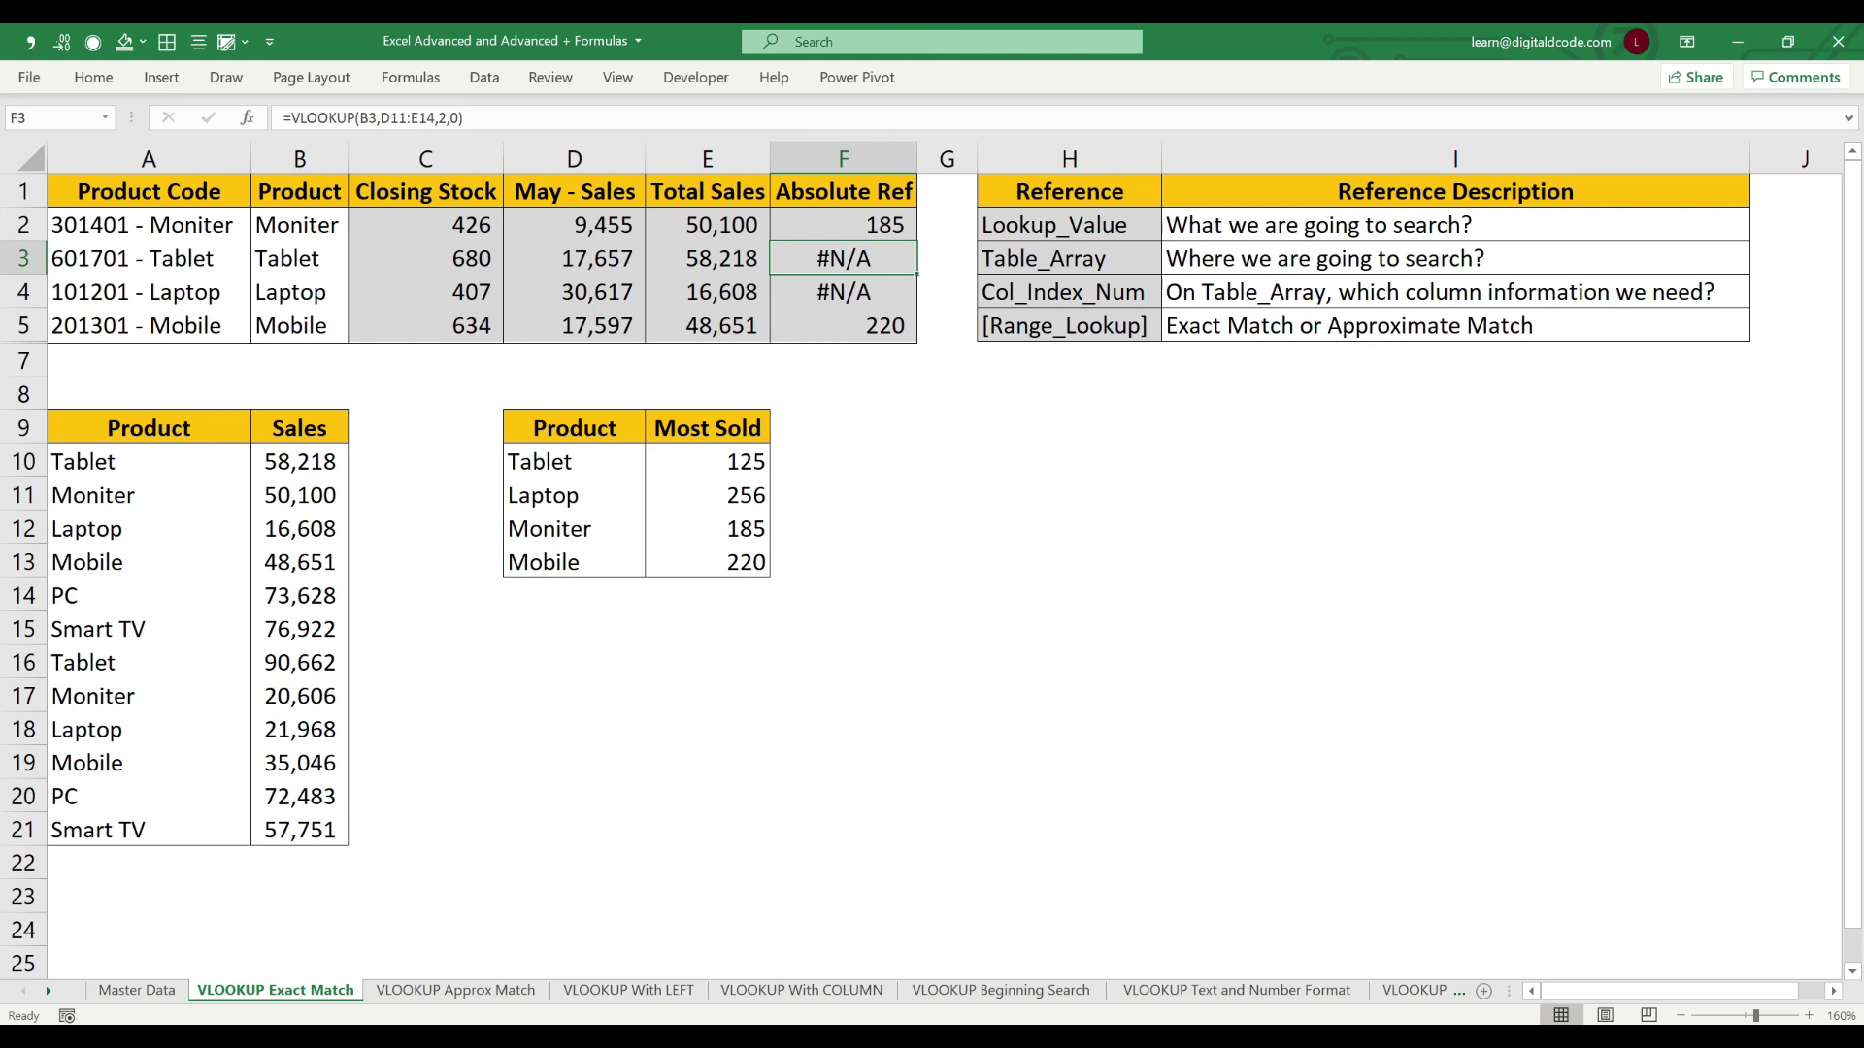
pyautogui.press('F2')
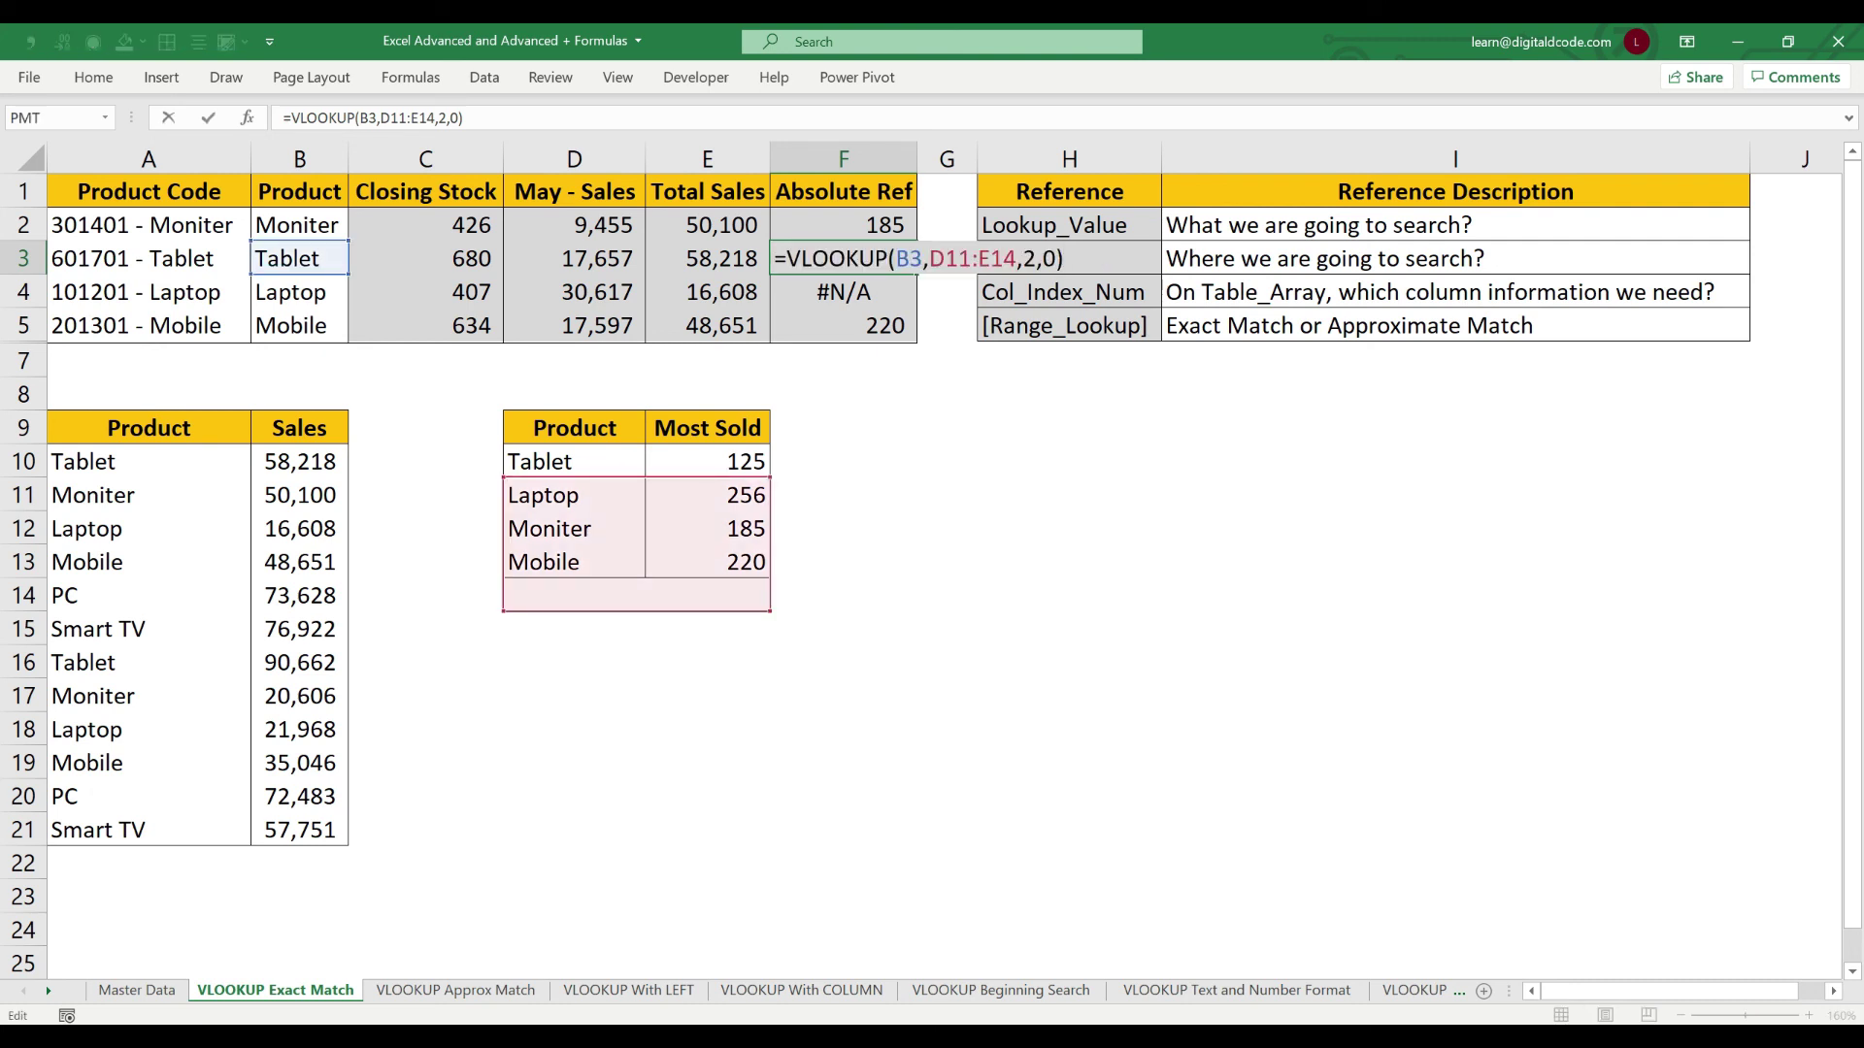
pyautogui.press('Escape')
pyautogui.press('Up')
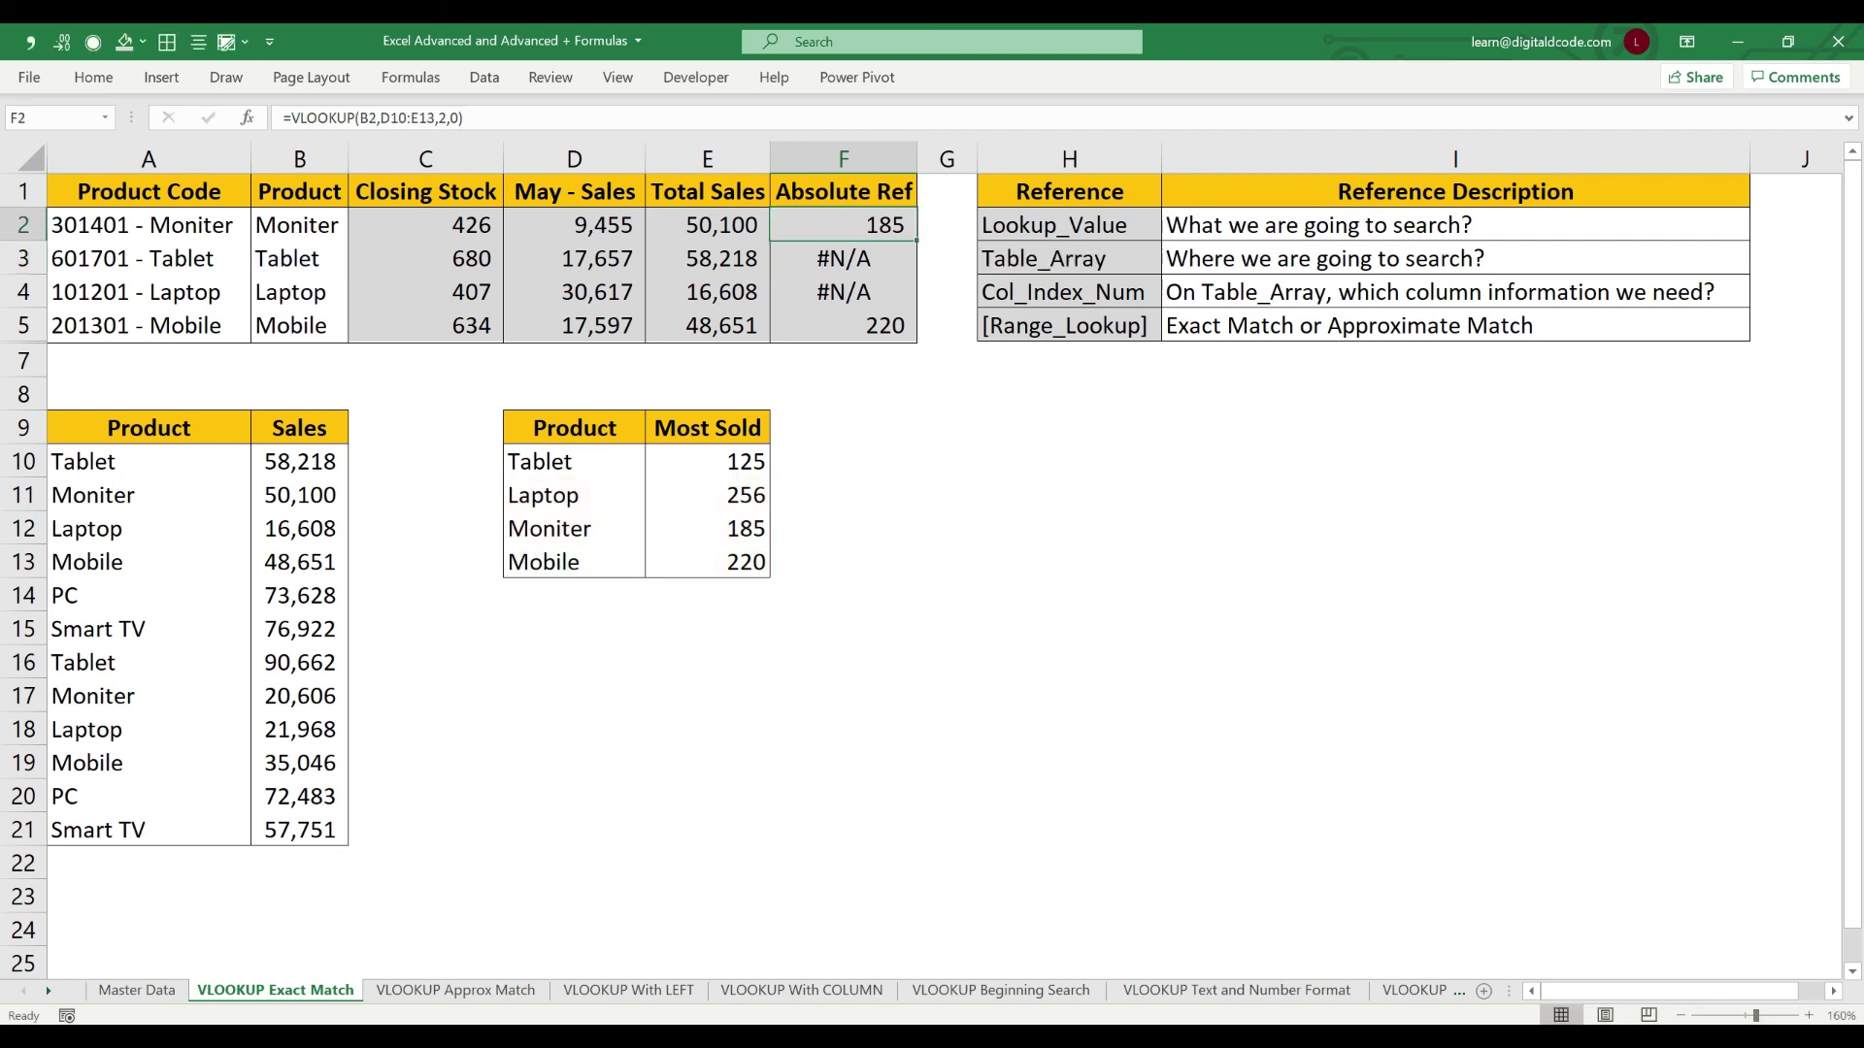
pyautogui.press('Down')
pyautogui.press('Up')
pyautogui.press('Down')
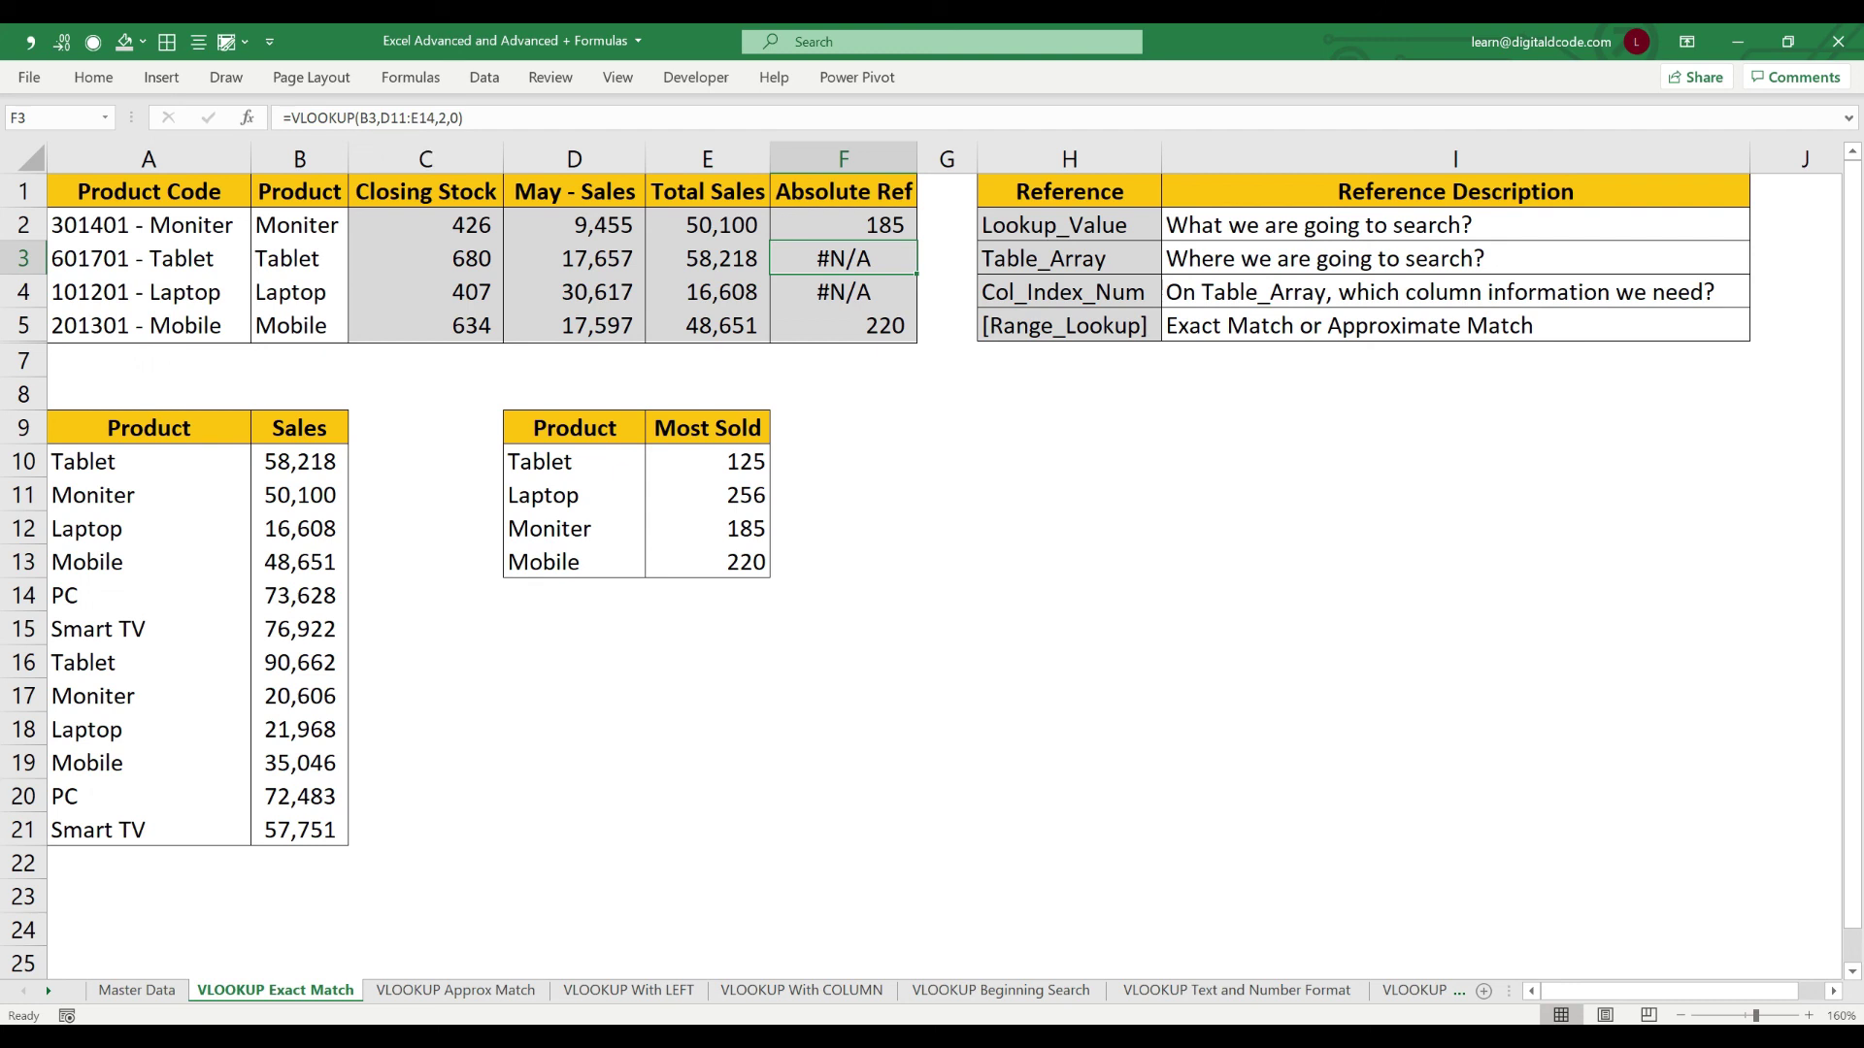
# Check which Most Sold rows the table arrays of the failing F3 and F4 lookups cover for Tablet and Laptop
pyautogui.press('Down')
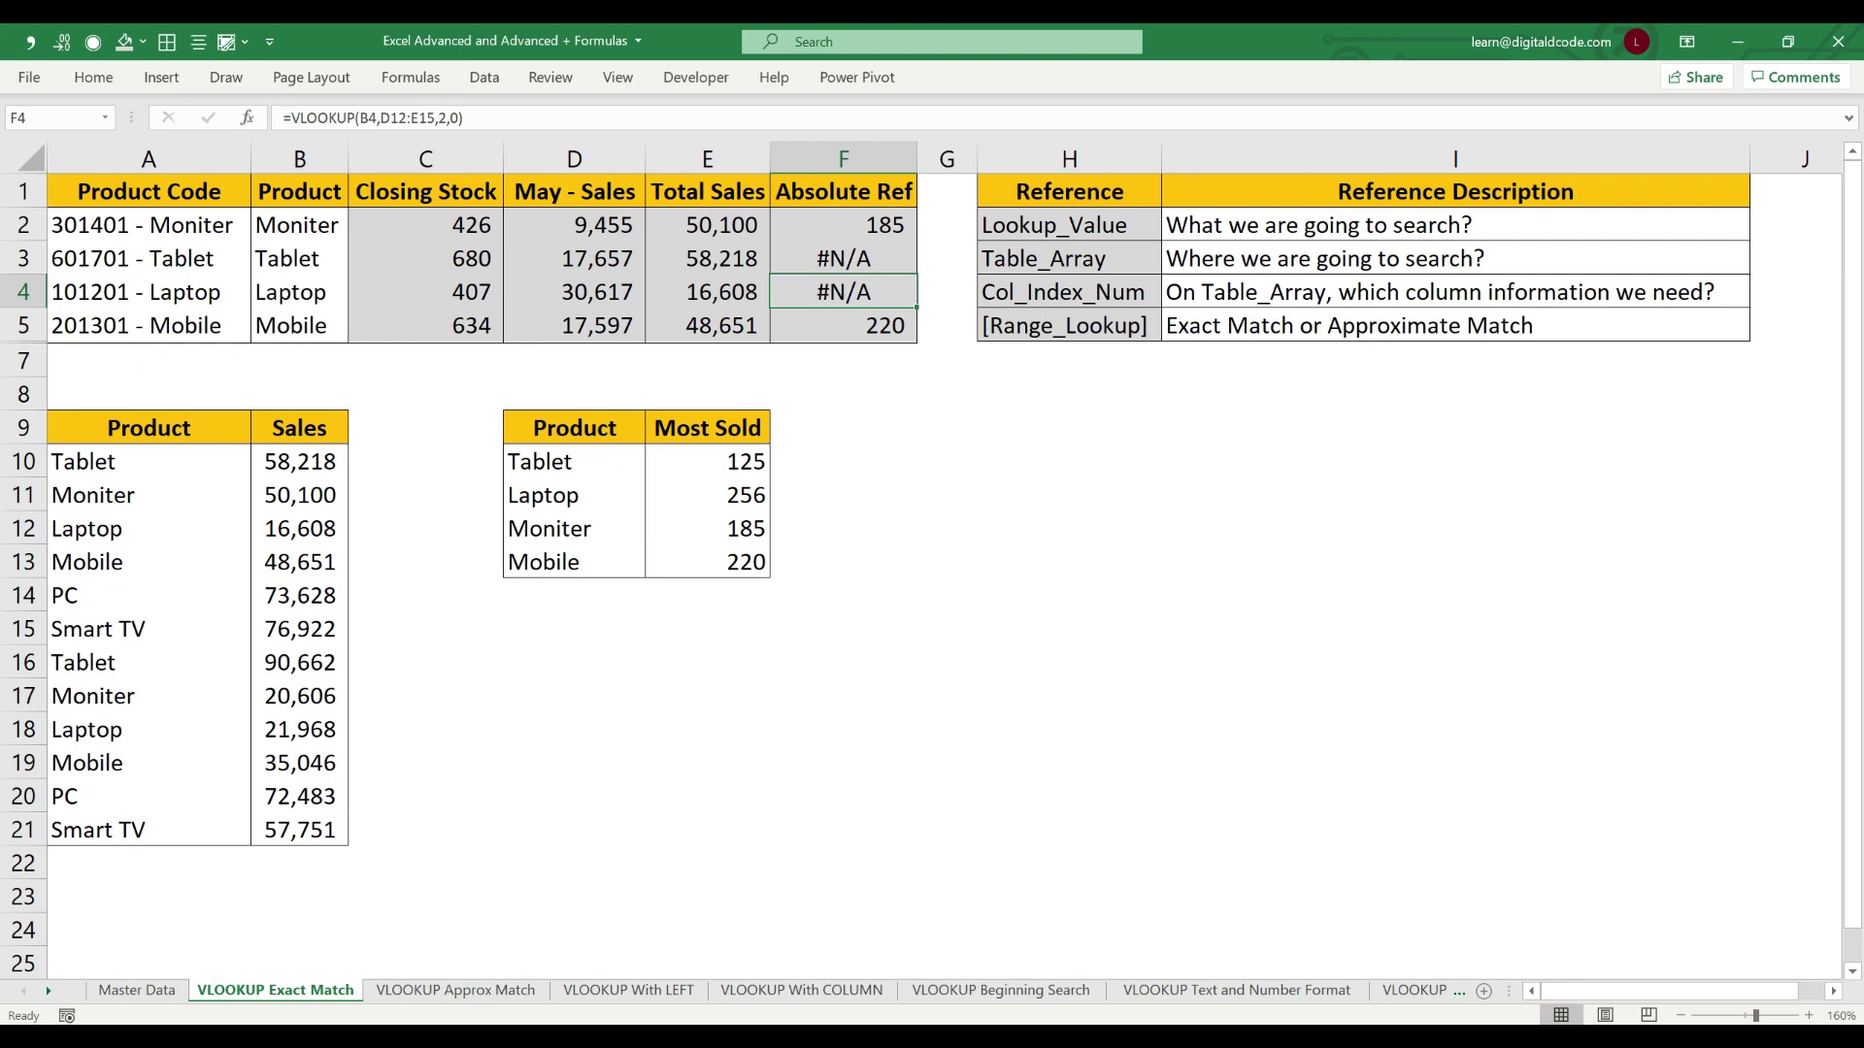
pyautogui.press('Up')
pyautogui.press('Down')
pyautogui.press('F2')
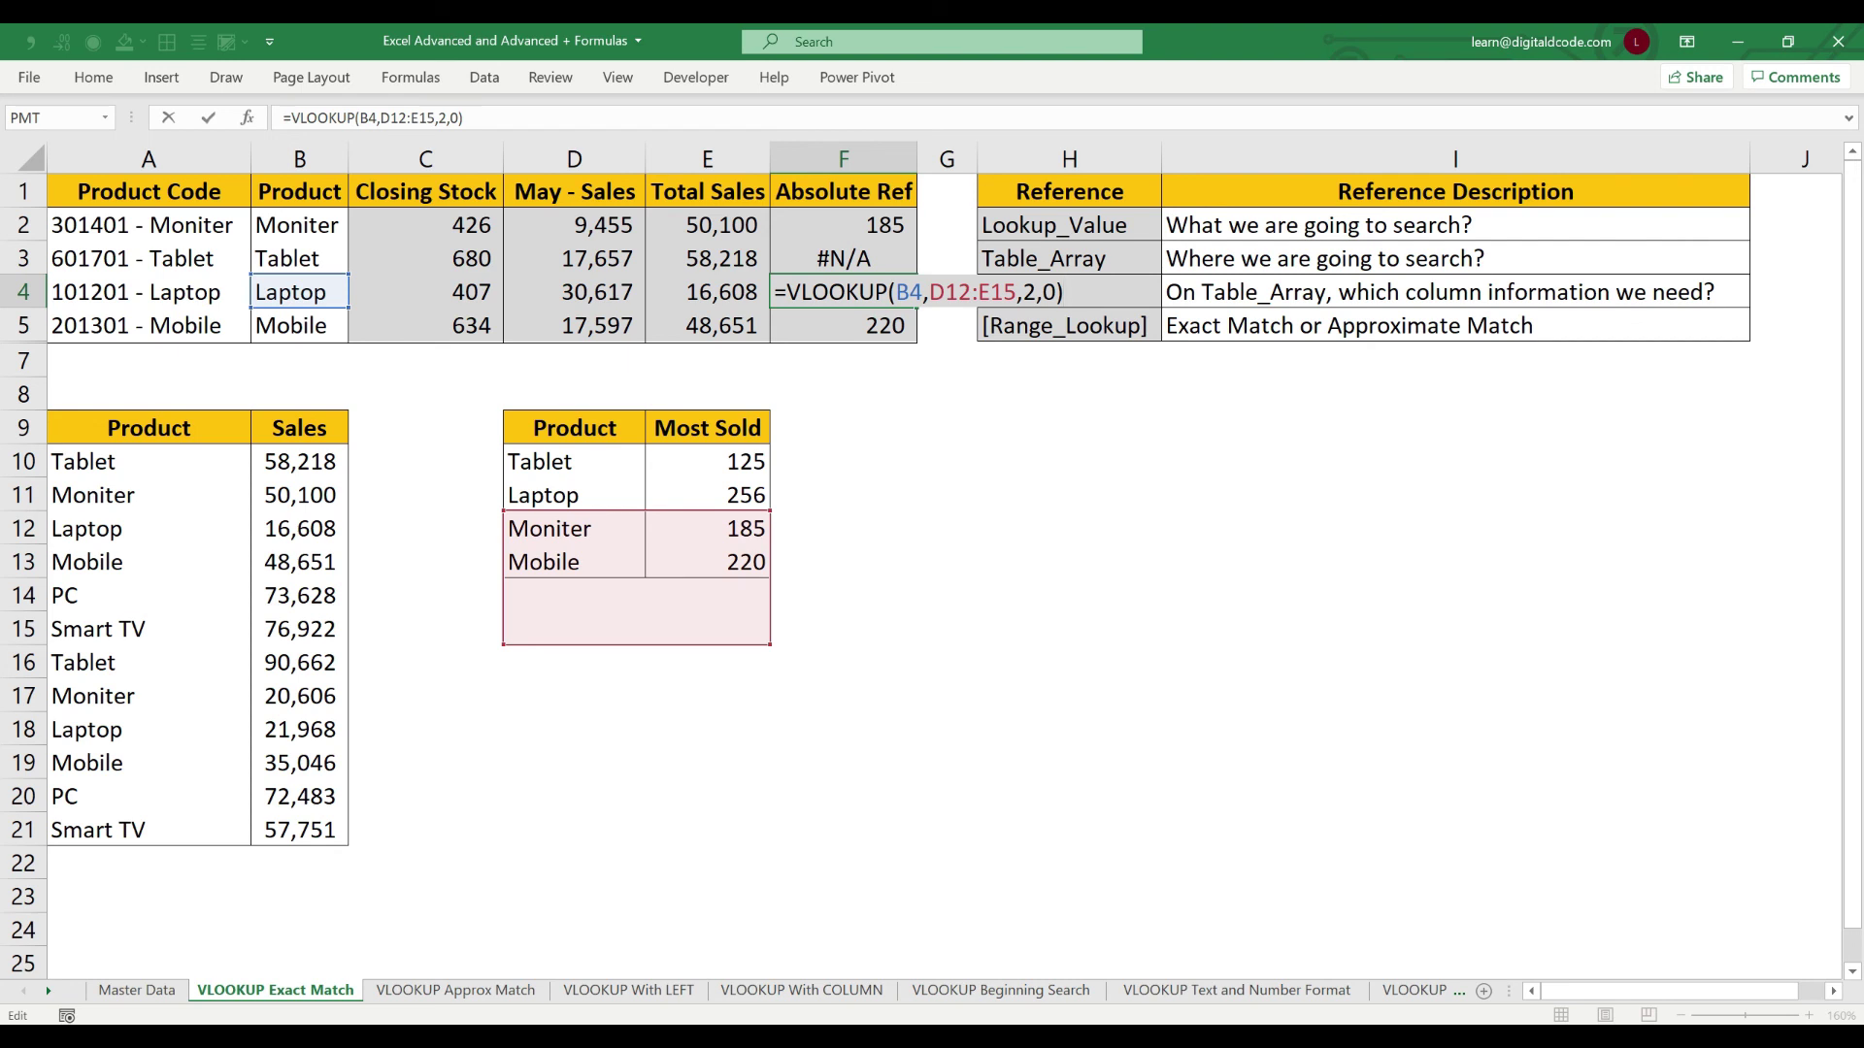
pyautogui.press('Escape')
pyautogui.press('Up')
pyautogui.press('F2')
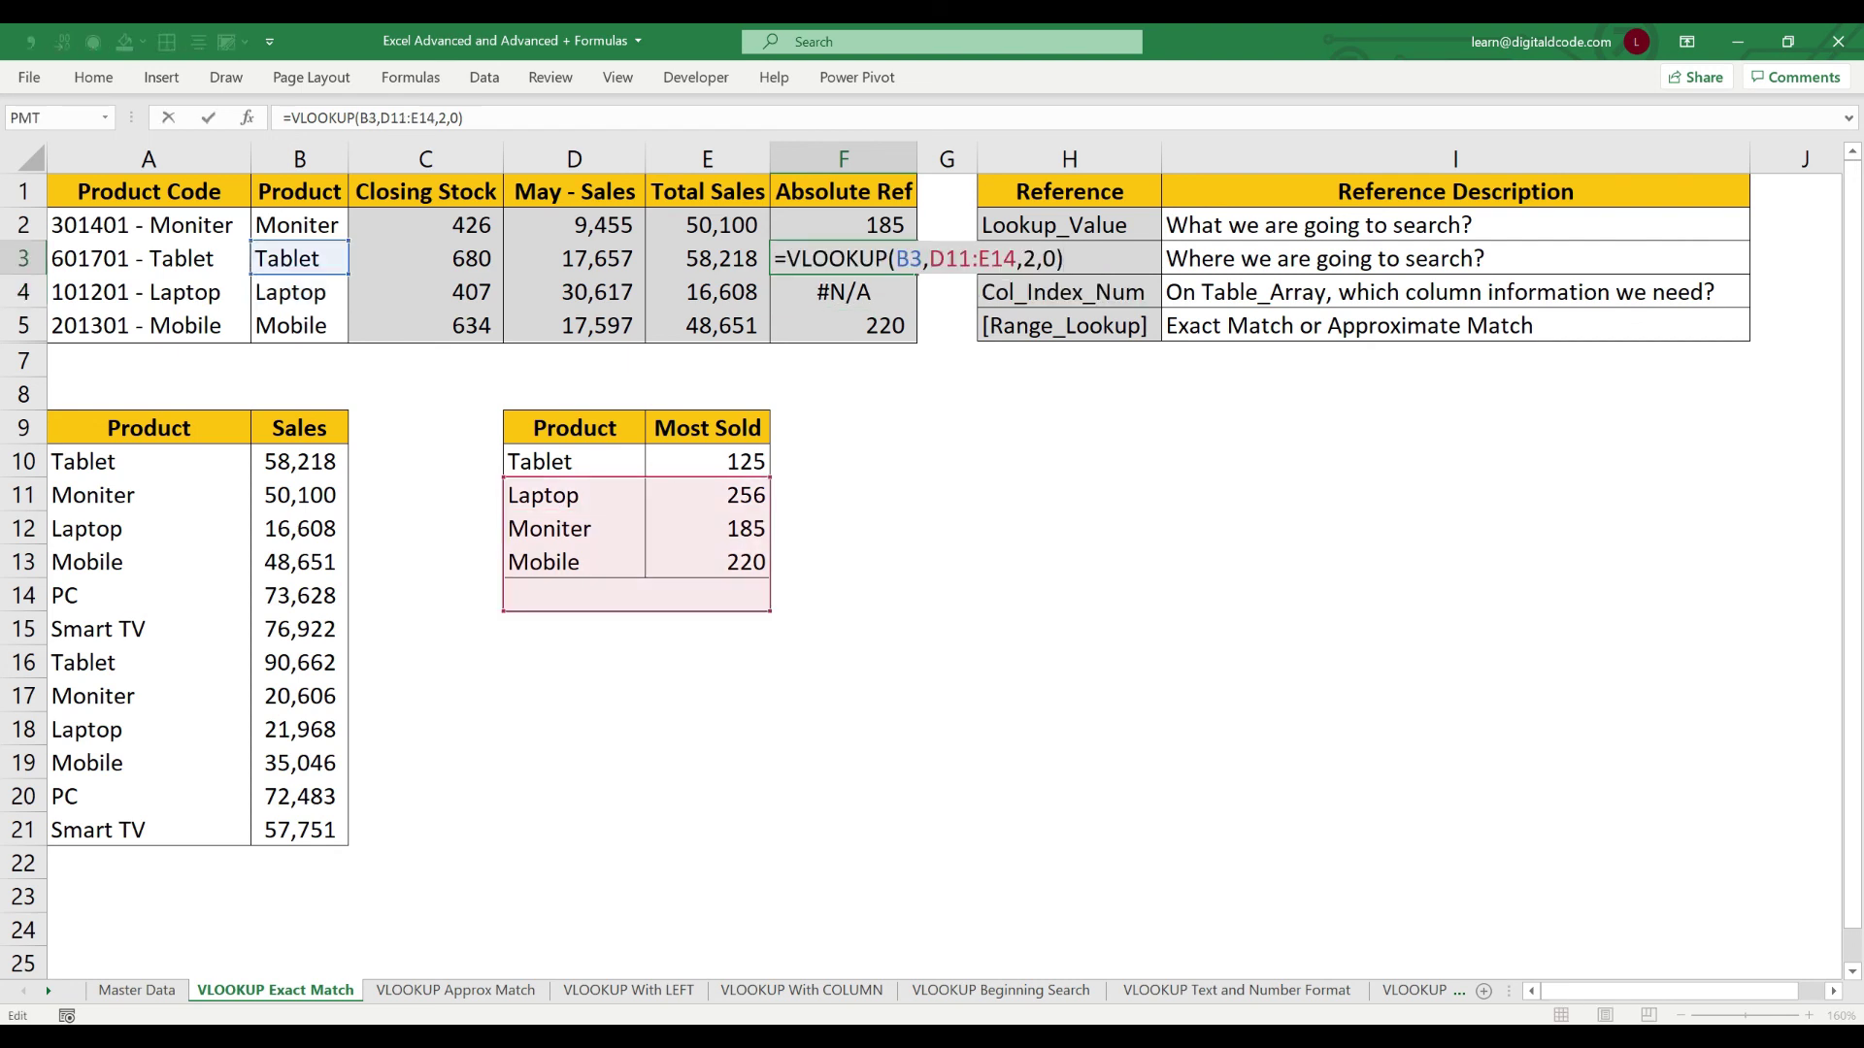
pyautogui.press('Return')
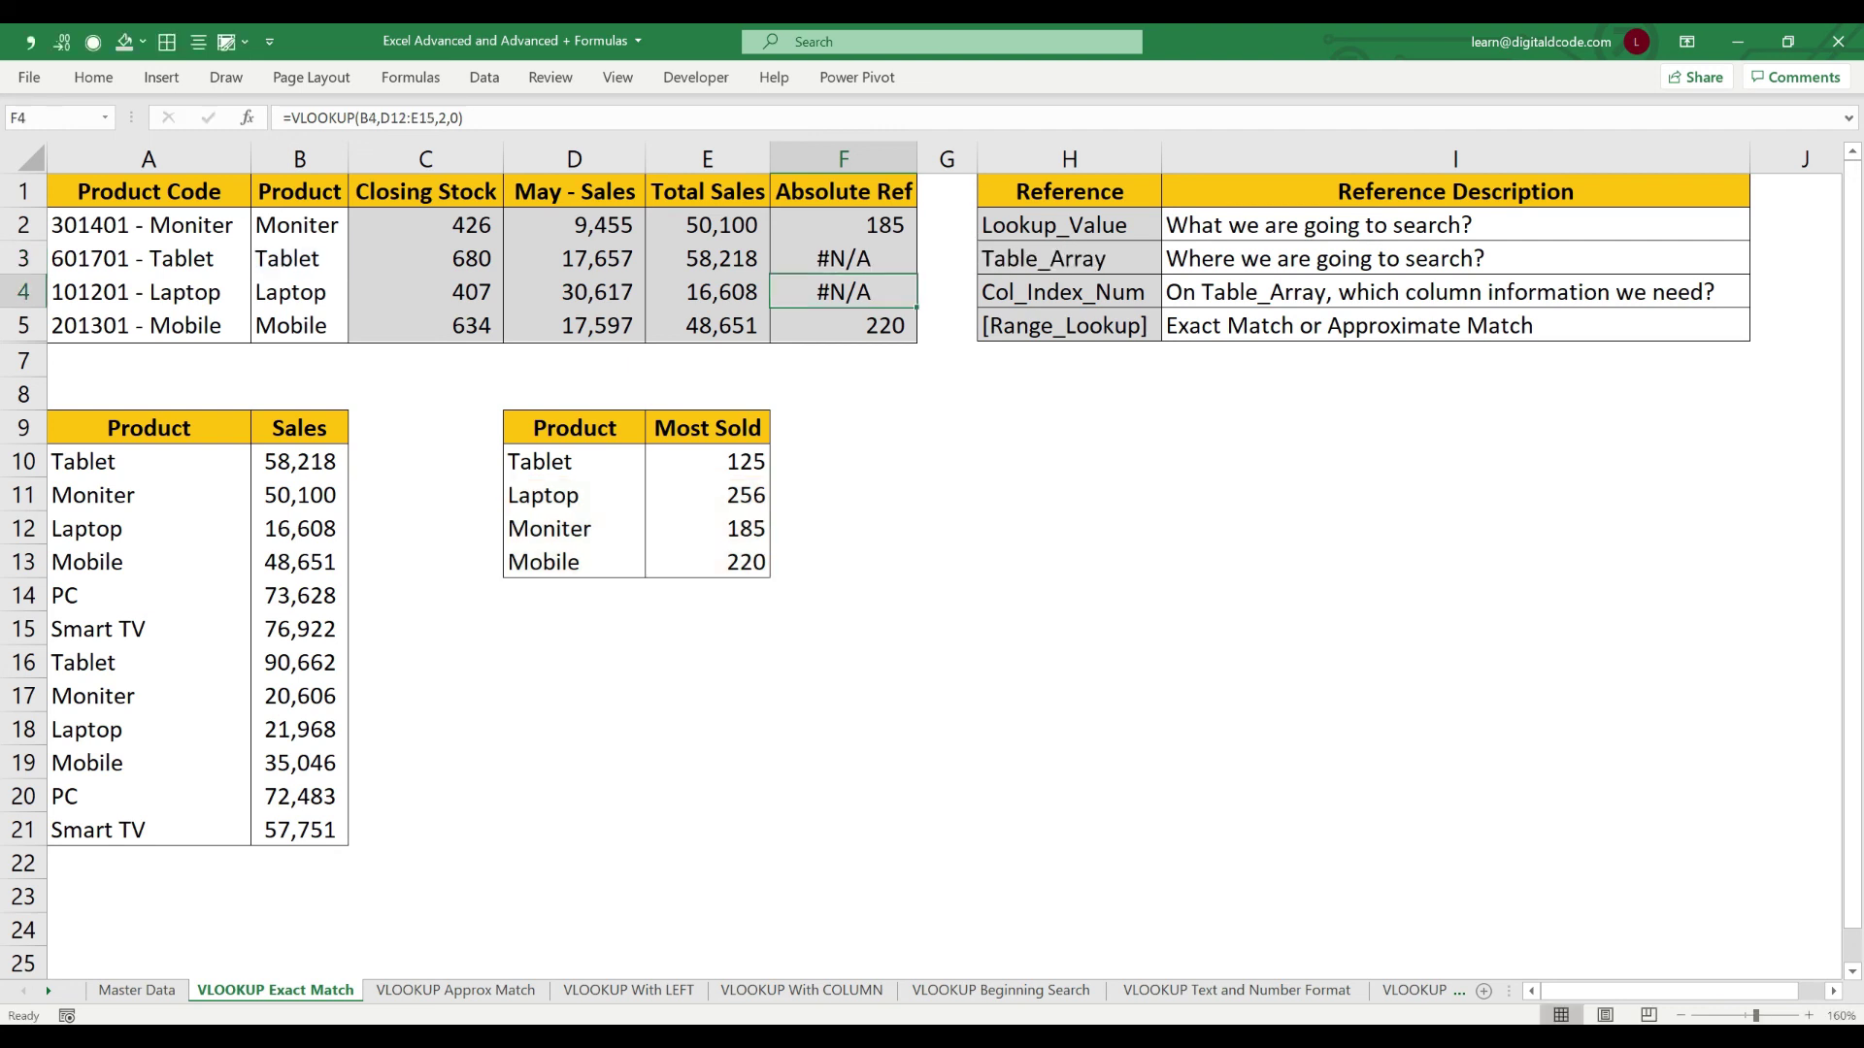
pyautogui.press('F2')
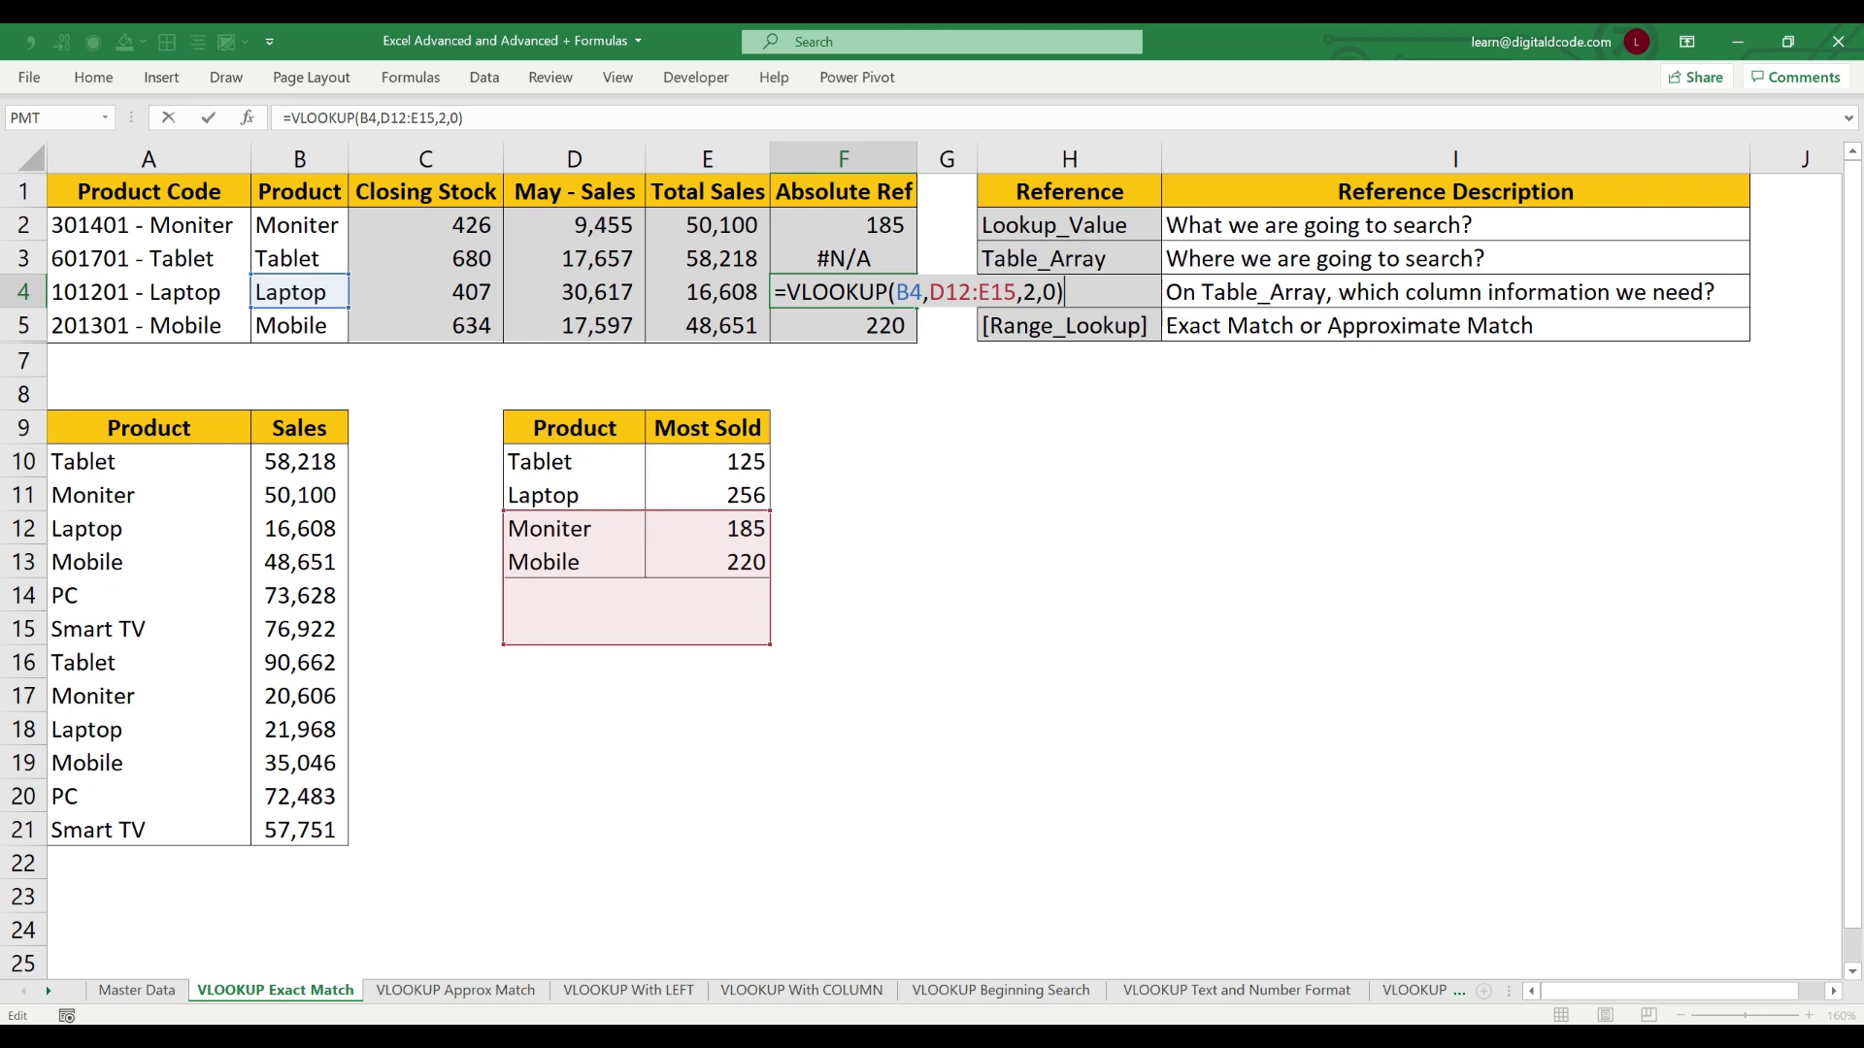
pyautogui.hotkey('ctrl', 'Return')
# Make the table array in F2's VLOOKUP absolute, as $D$10:$E$13
pyautogui.click(844, 225)
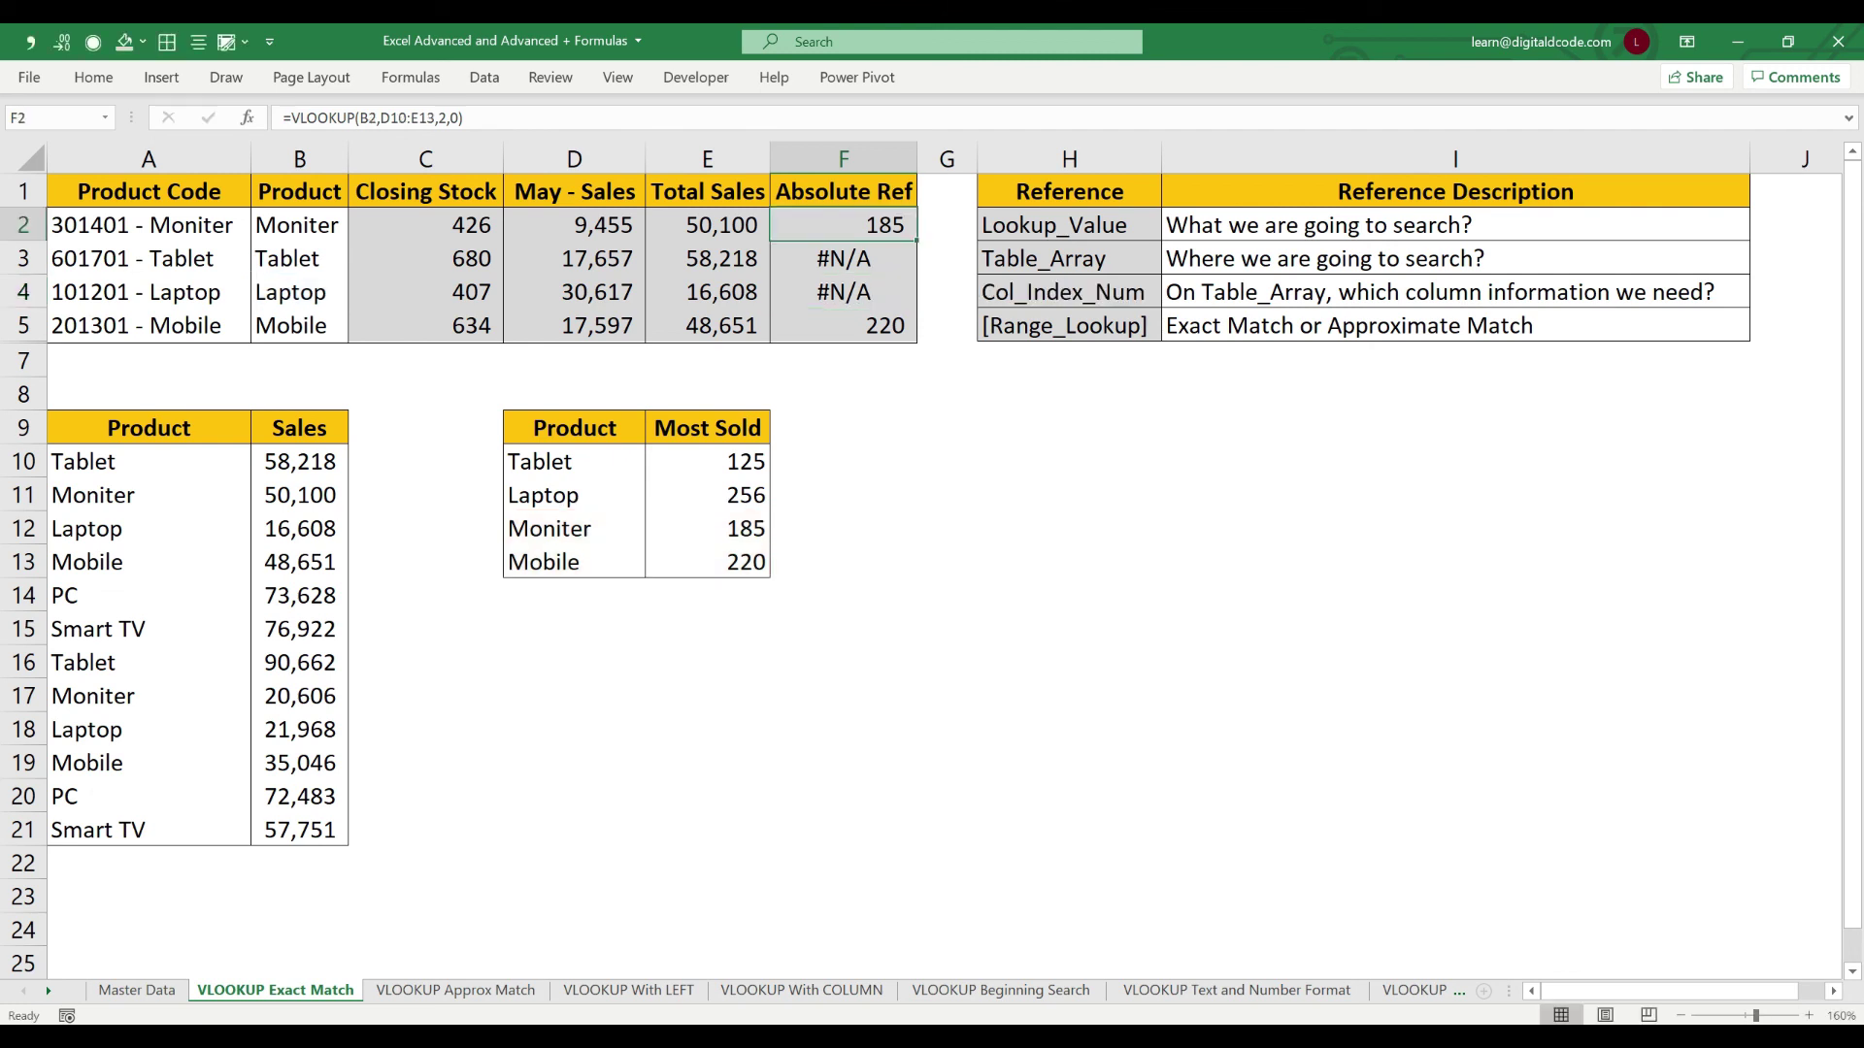
pyautogui.press('F2')
pyautogui.click(945, 226)
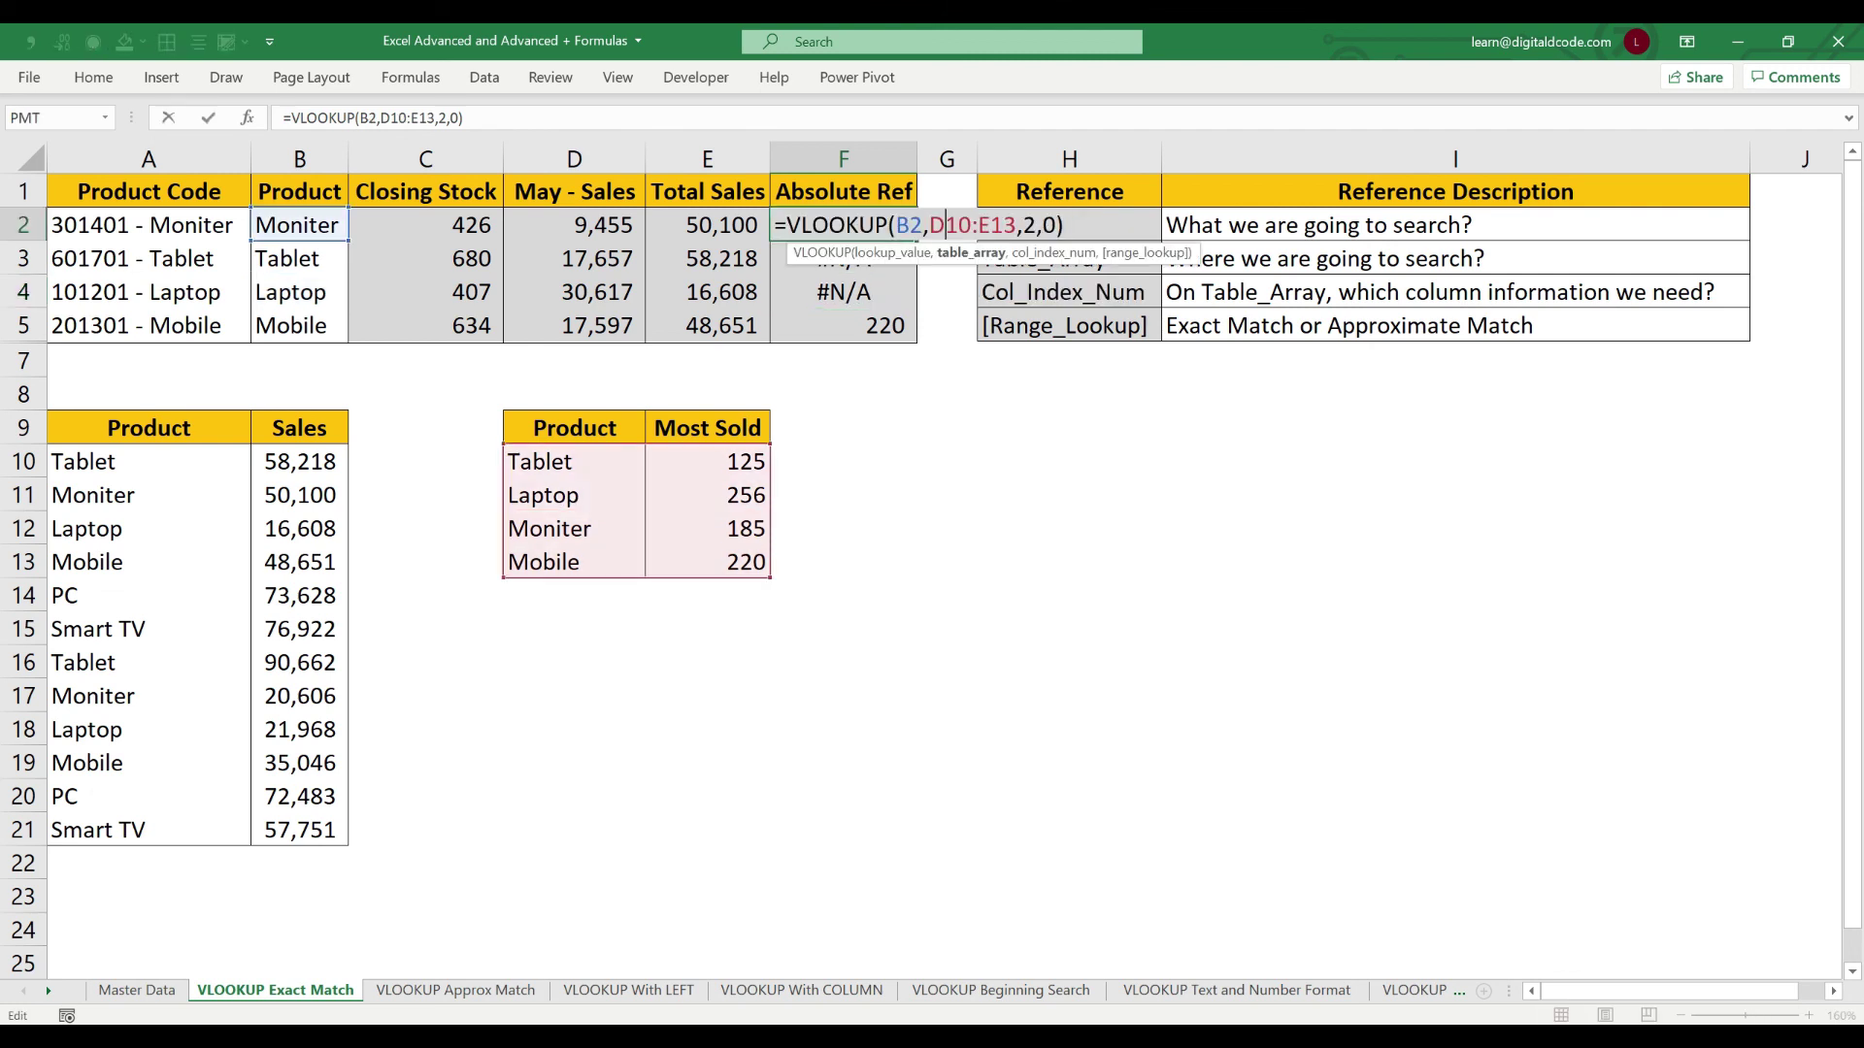
pyautogui.moveTo(929, 225); pyautogui.dragTo(1016, 225)
pyautogui.press('F4')
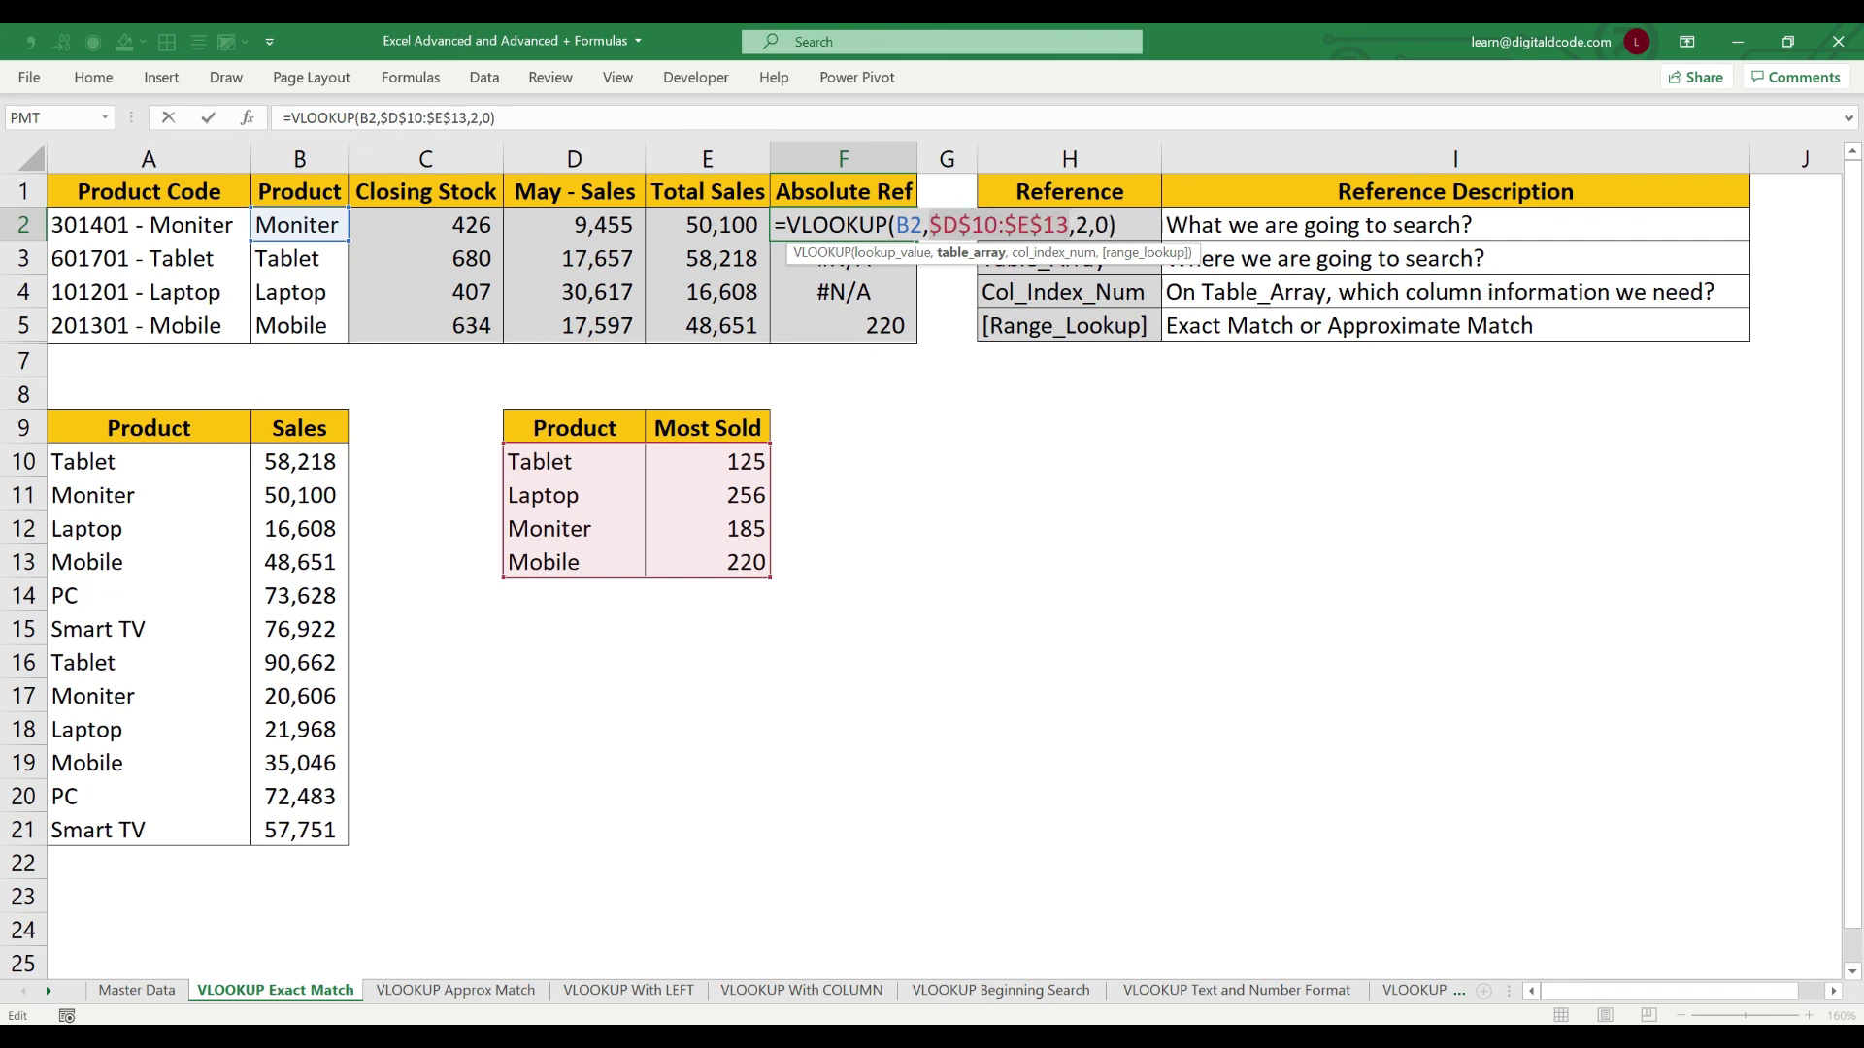
pyautogui.press('Return')
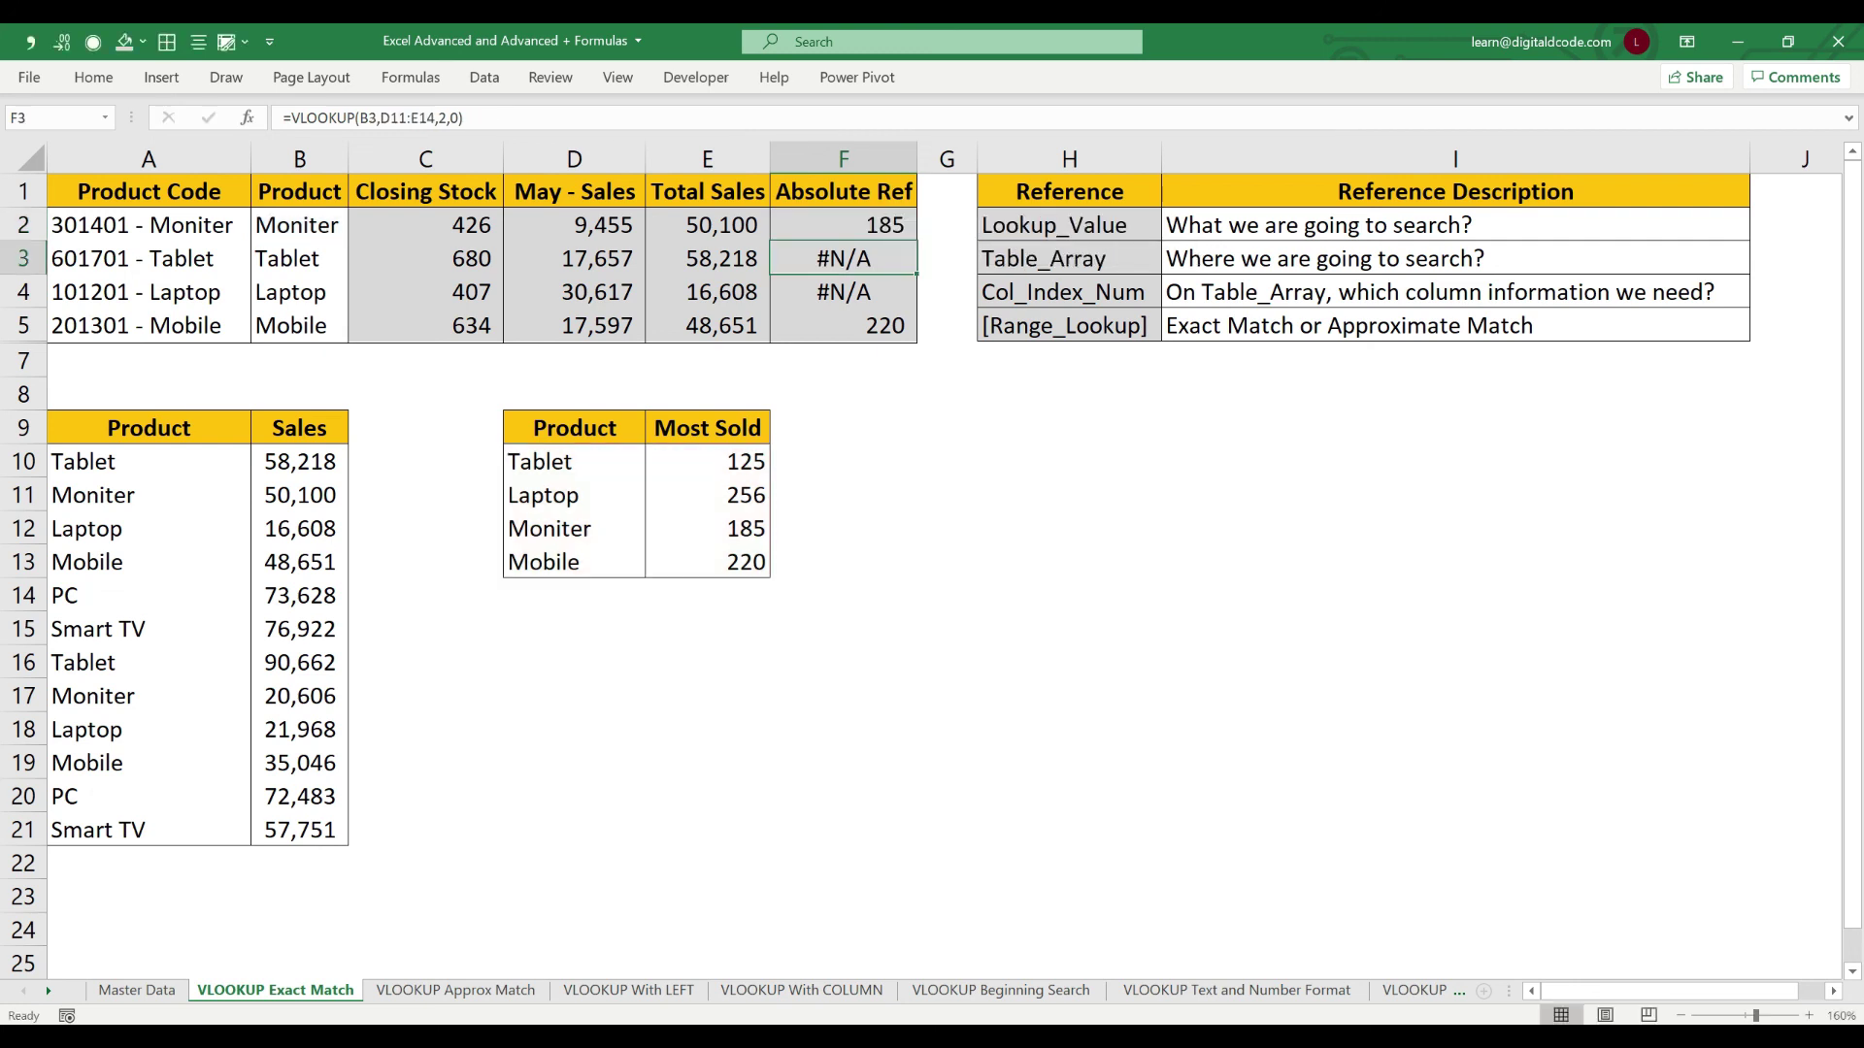
# Copy the corrected Absolute Ref formula in F2 and paste it over F2:F5
pyautogui.press('Up')
pyautogui.hotkey('ctrl', 'c')
pyautogui.hotkey('shift', 'Down')
pyautogui.hotkey('shift', 'Down')
pyautogui.hotkey('shift', 'Down')
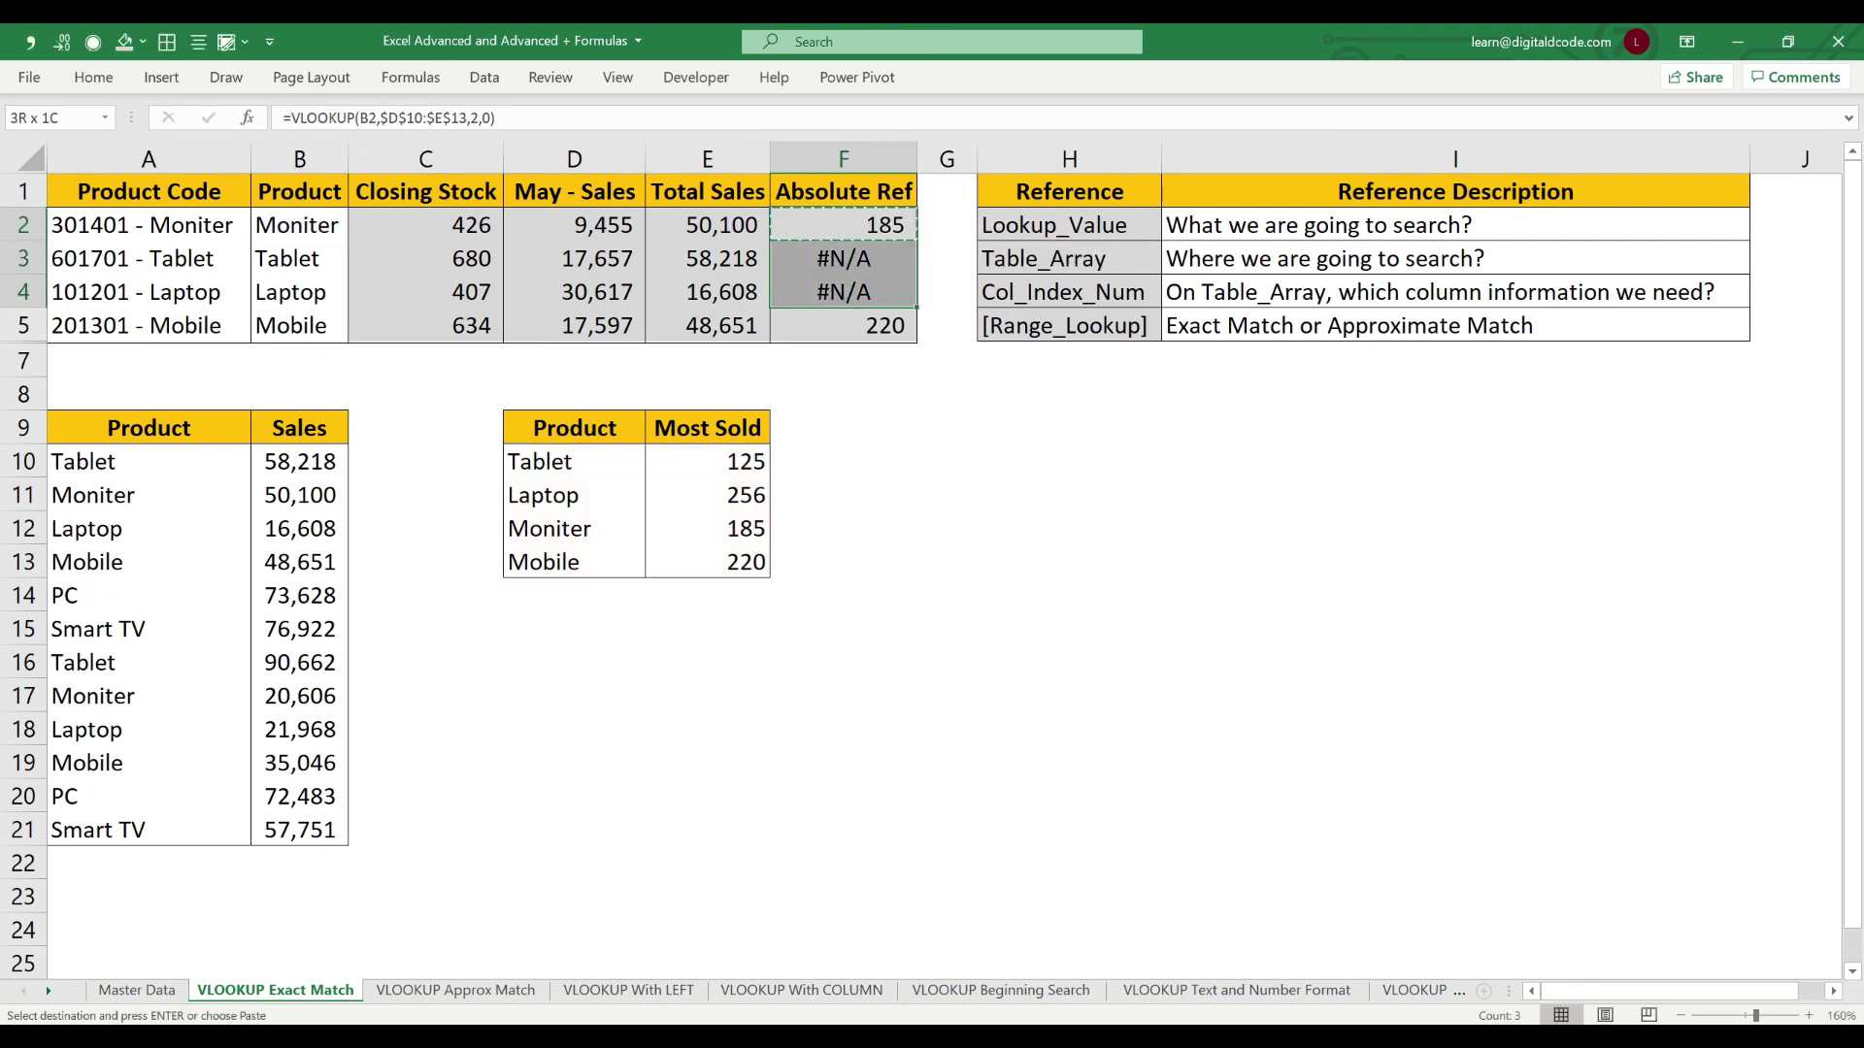
pyautogui.hotkey('ctrl', 'v')
# Check the Absolute Ref results against the Most Sold table and inspect the table array in each formula of F2:F5
pyautogui.press('Down')
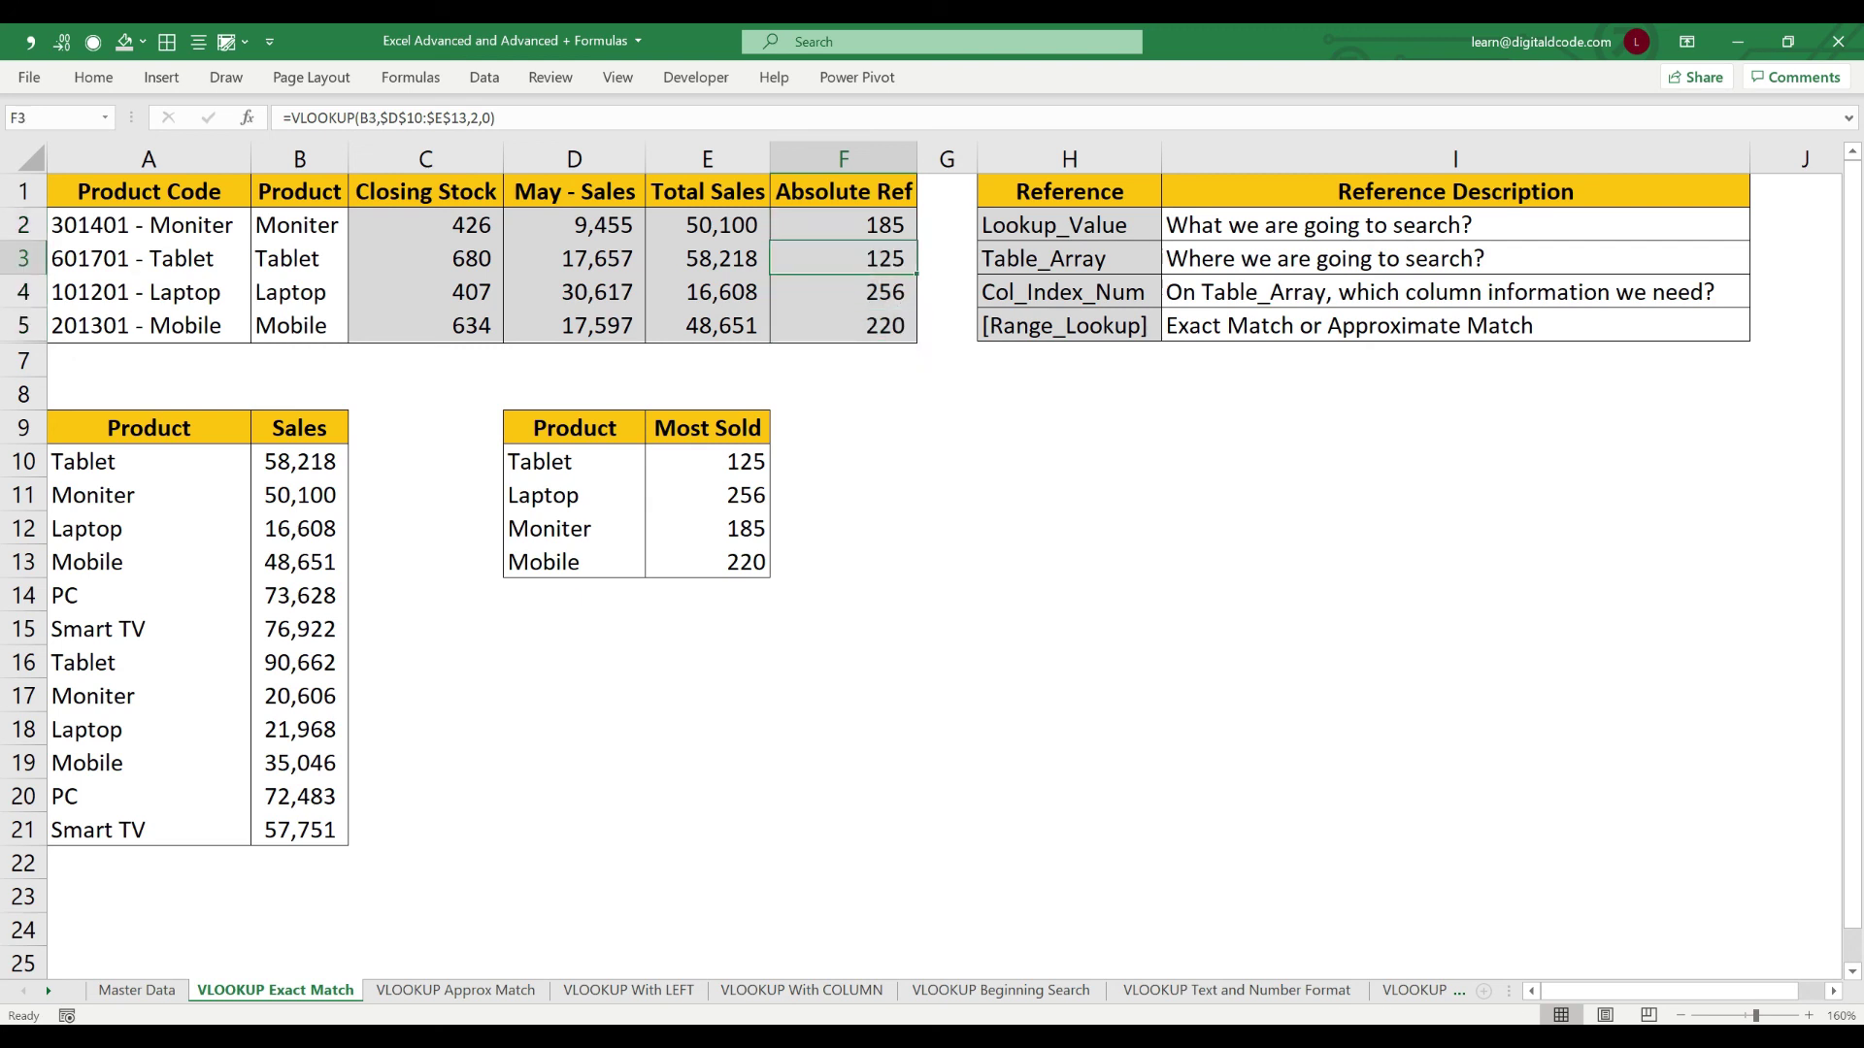
pyautogui.press('Down')
pyautogui.click(706, 495)
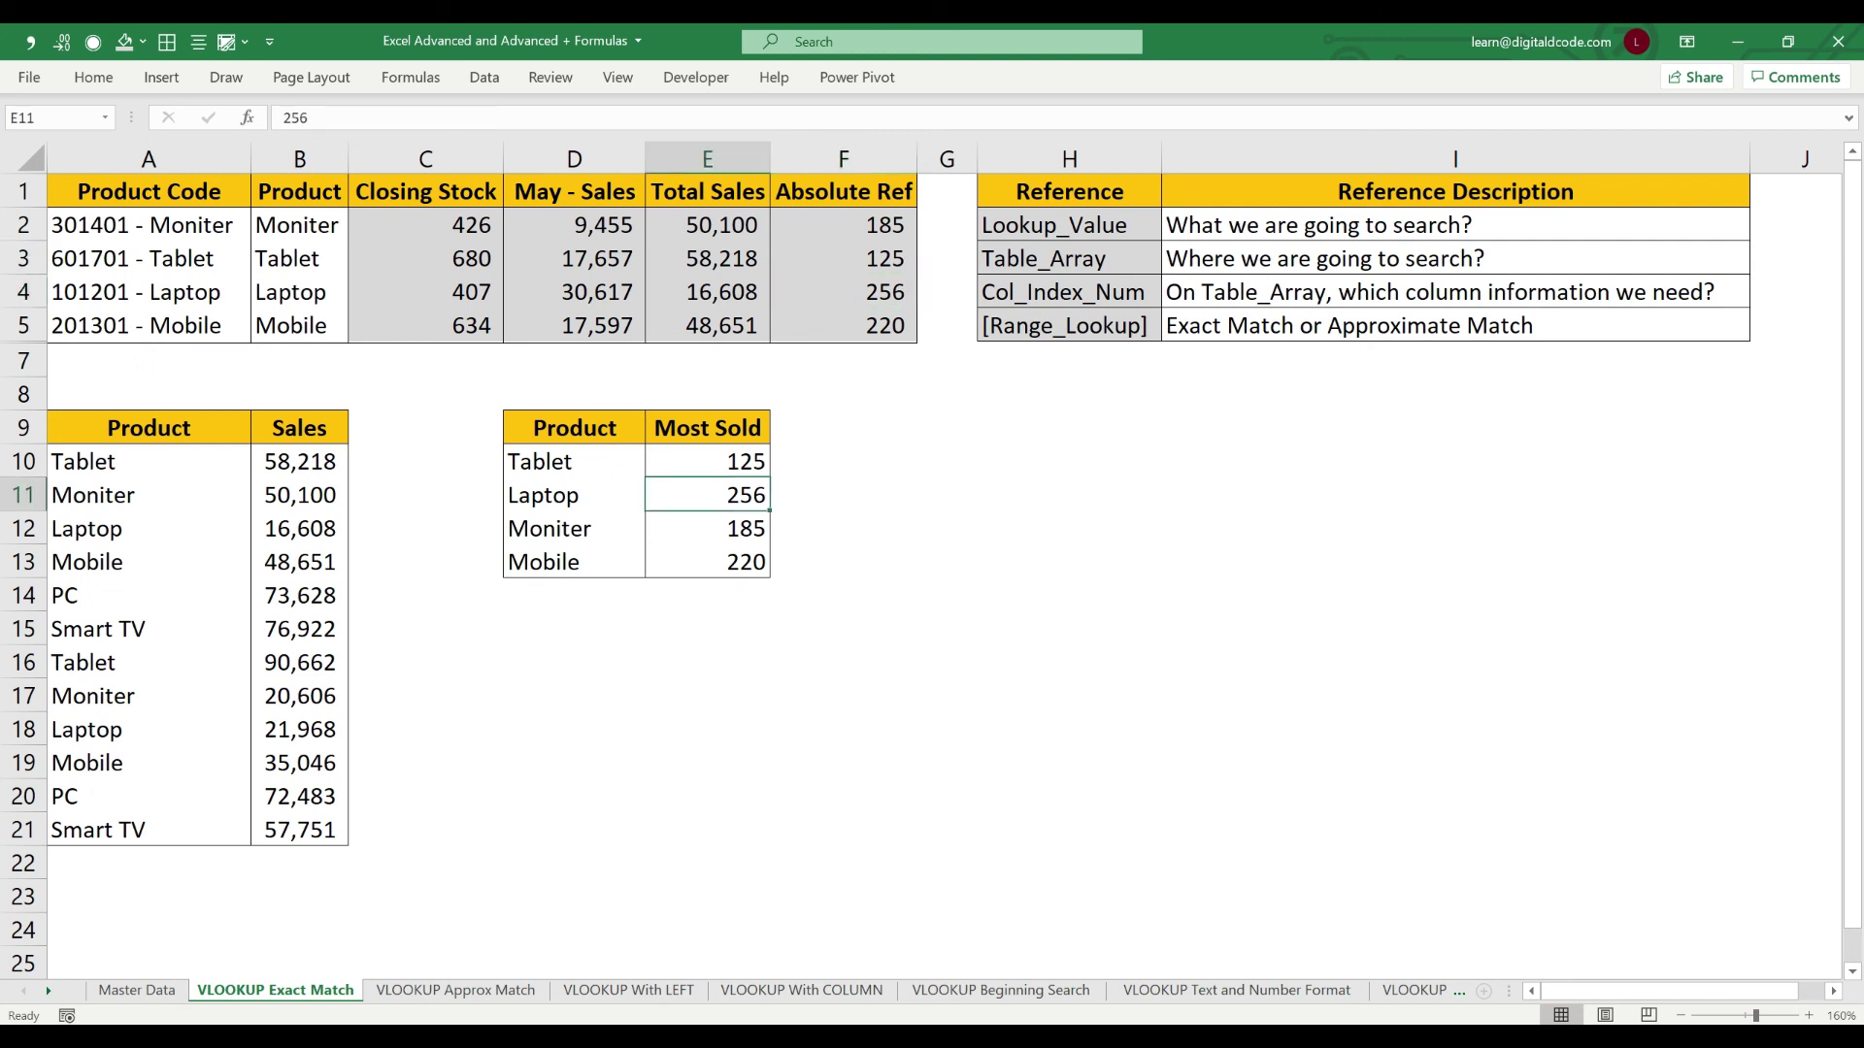
pyautogui.click(842, 258)
pyautogui.press('Up')
pyautogui.press('F2')
pyautogui.press('Return')
pyautogui.press('F2')
pyautogui.press('Return')
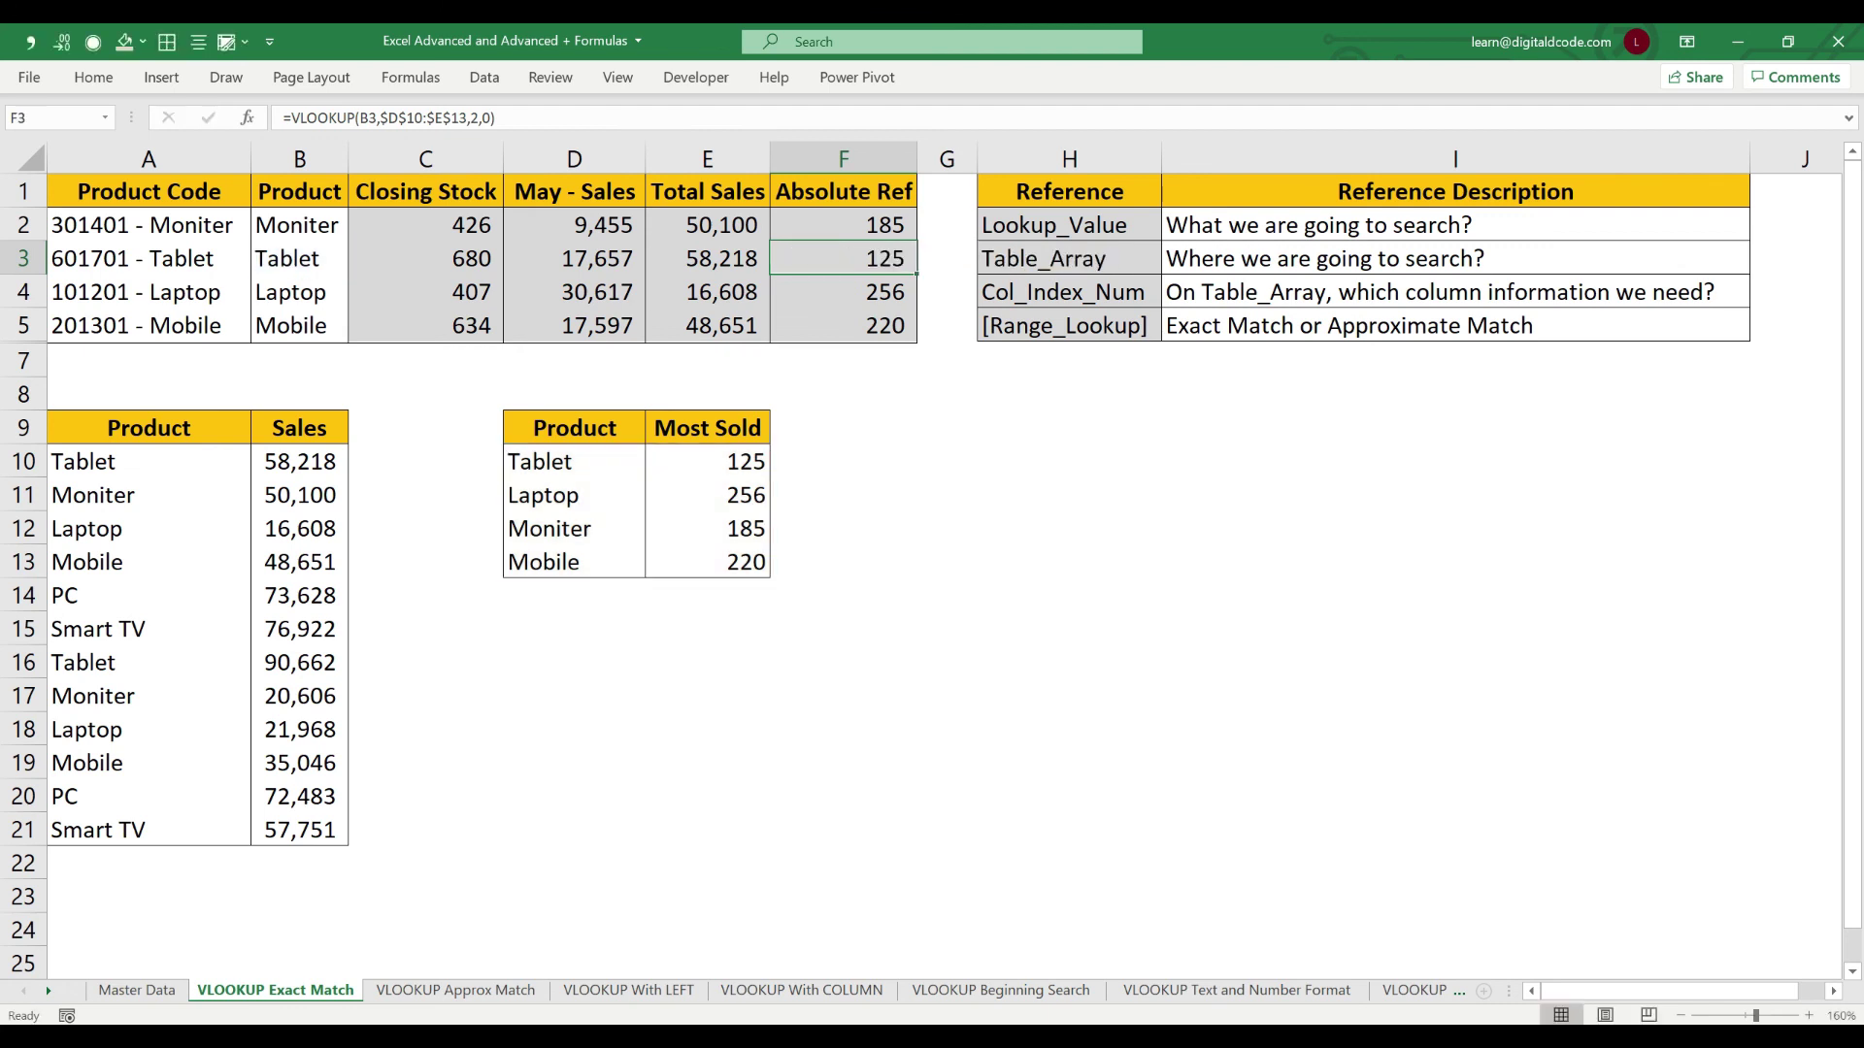
pyautogui.press('F2')
pyautogui.press('Return')
pyautogui.press('F2')
pyautogui.press('Escape')
pyautogui.hotkey('shift', 'Up')
pyautogui.hotkey('shift', 'Up')
pyautogui.hotkey('shift', 'Up')
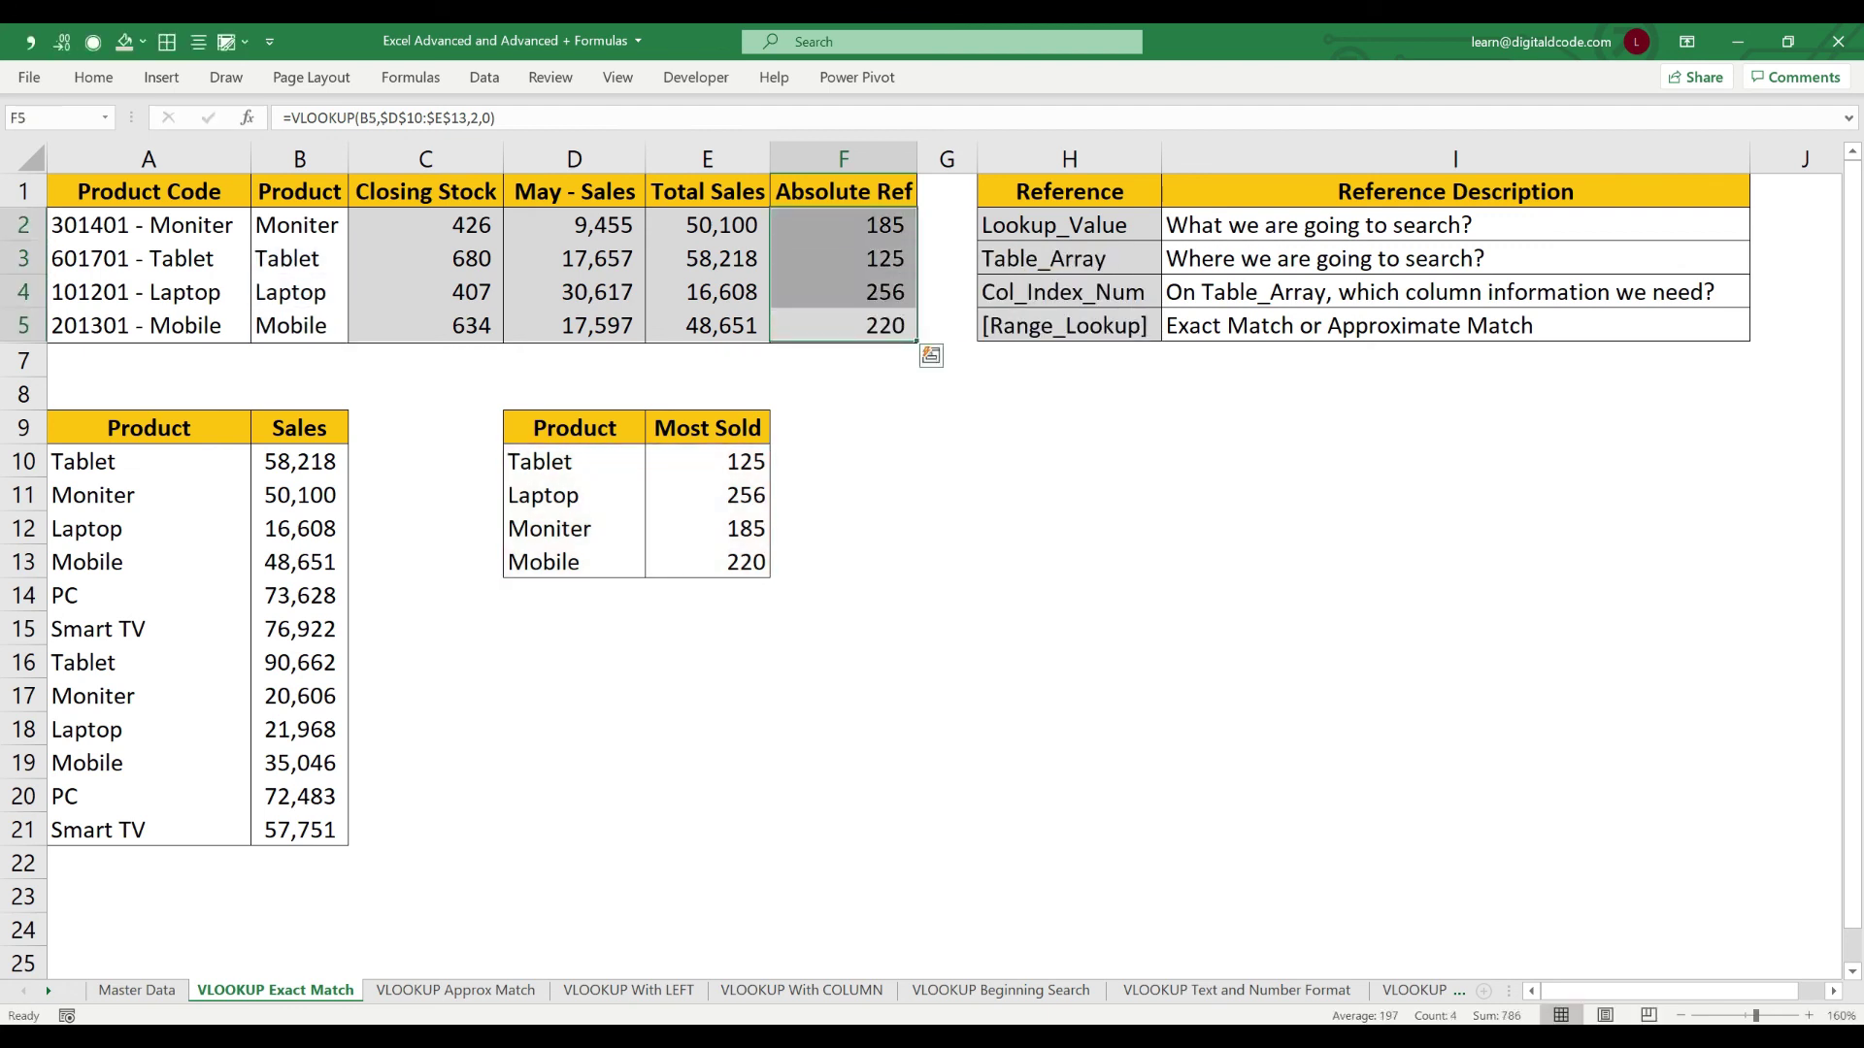